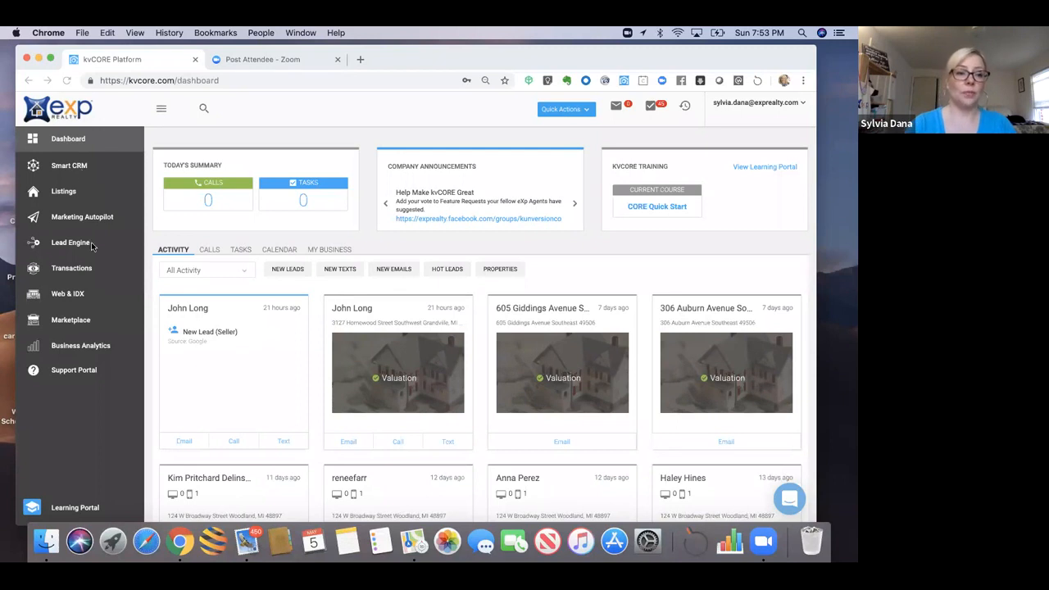
# Step: From Lead Engine, choose the agent's website domain for the IDX Squeeze Page and start building it
pyautogui.click(64, 244)
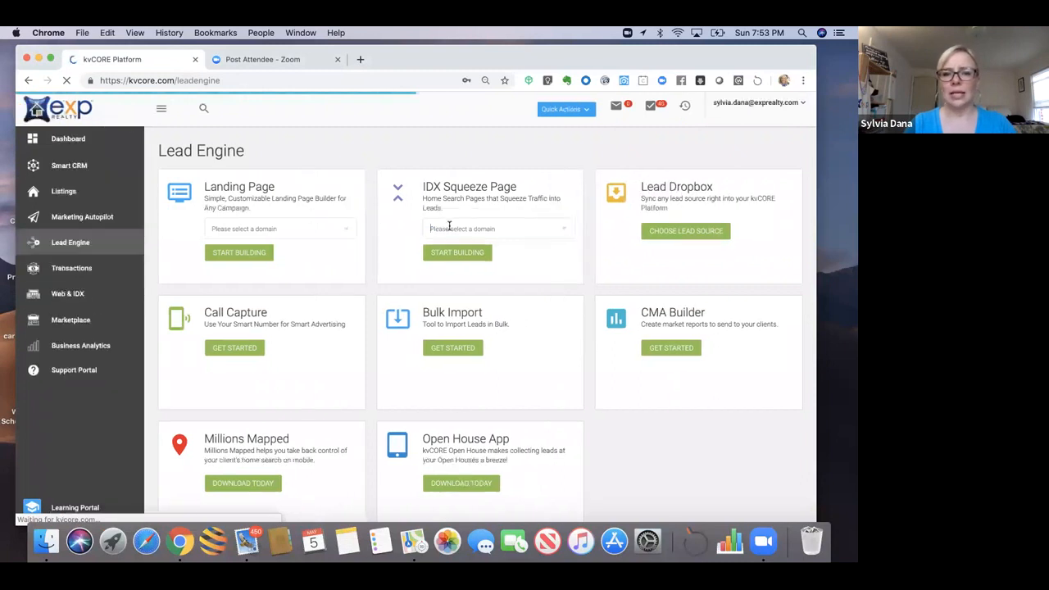
pyautogui.click(445, 229)
pyautogui.click(448, 250)
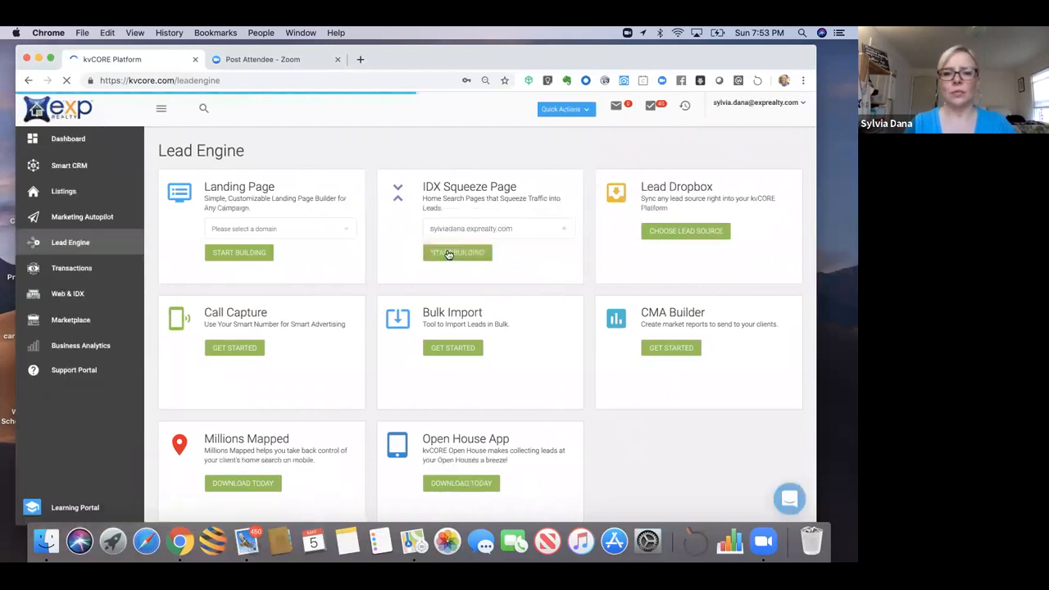
pyautogui.click(449, 252)
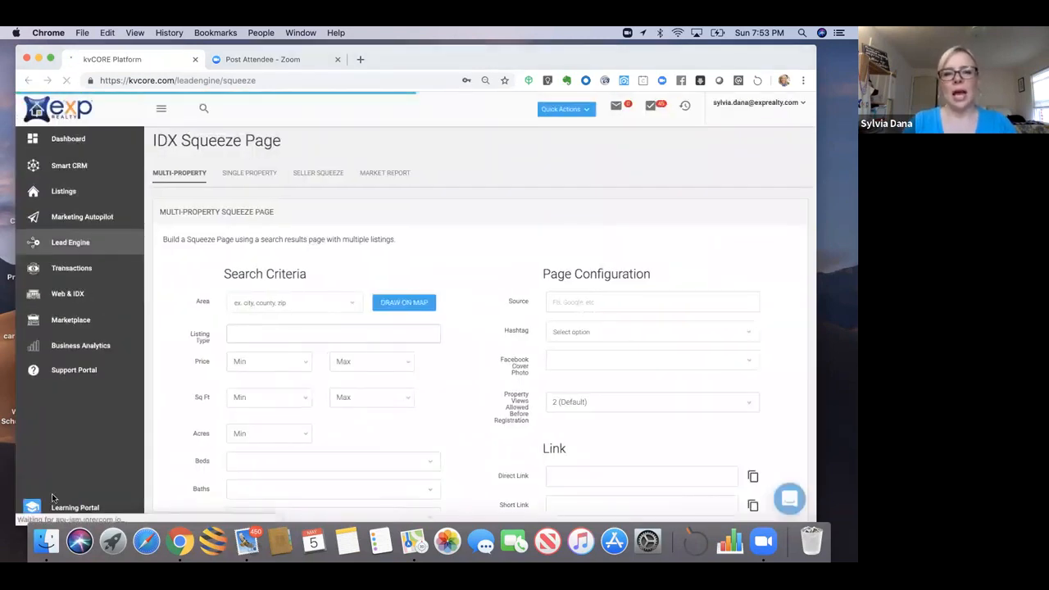
# Step: Set the search area to city: East Grand Rapids
pyautogui.click(259, 302)
pyautogui.write('e')
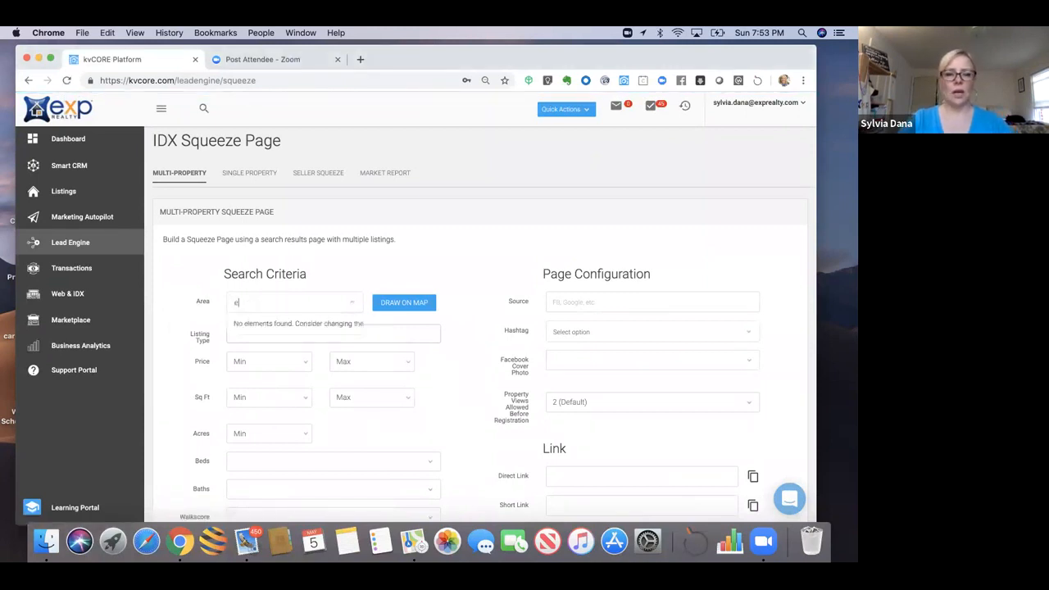
pyautogui.write('ast')
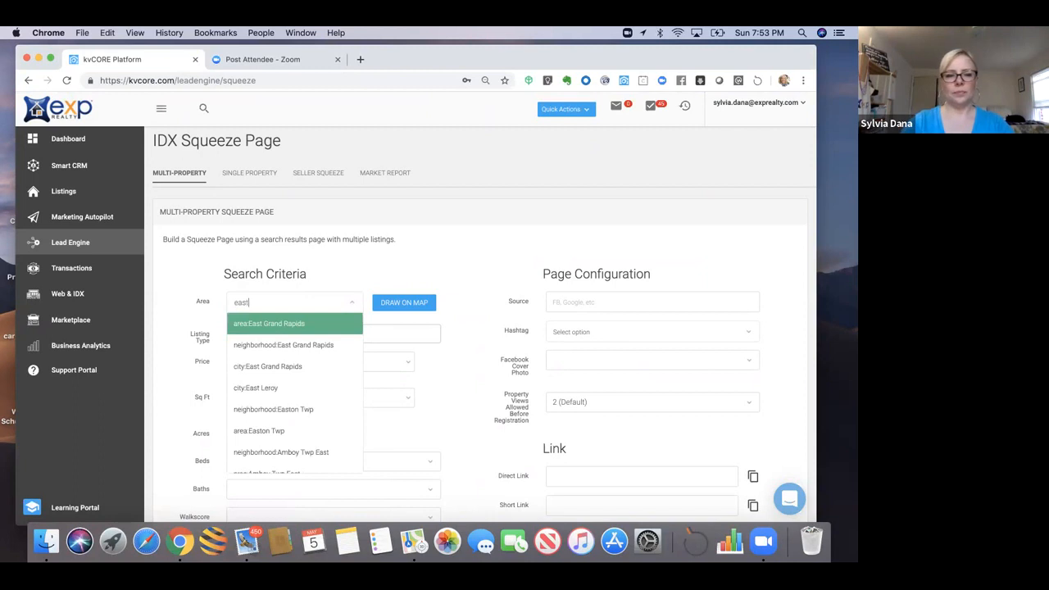
pyautogui.click(256, 366)
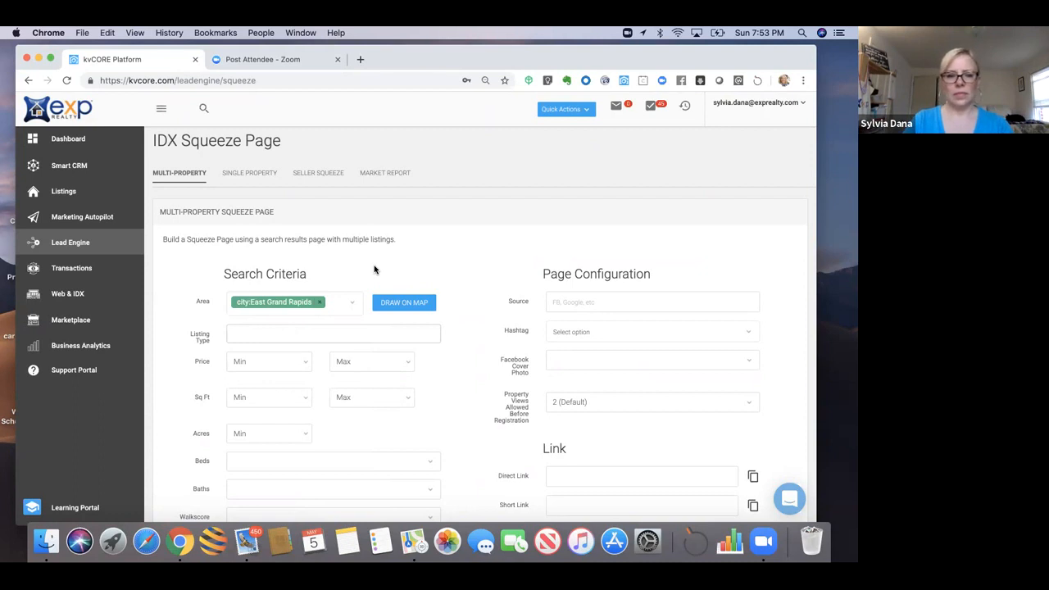
pyautogui.scroll(-2, 375, 270)
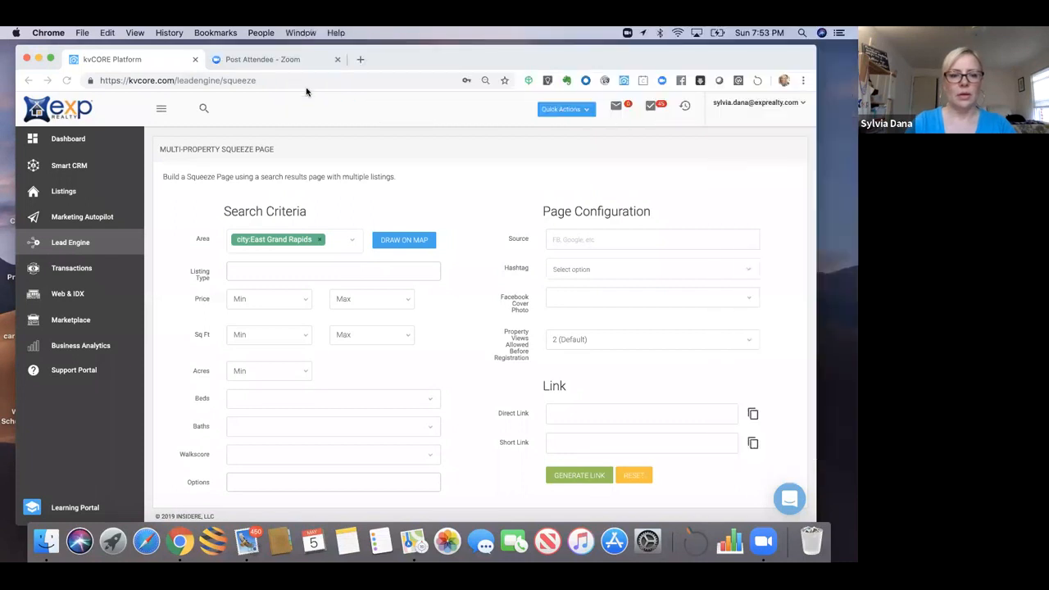
pyautogui.click(260, 489)
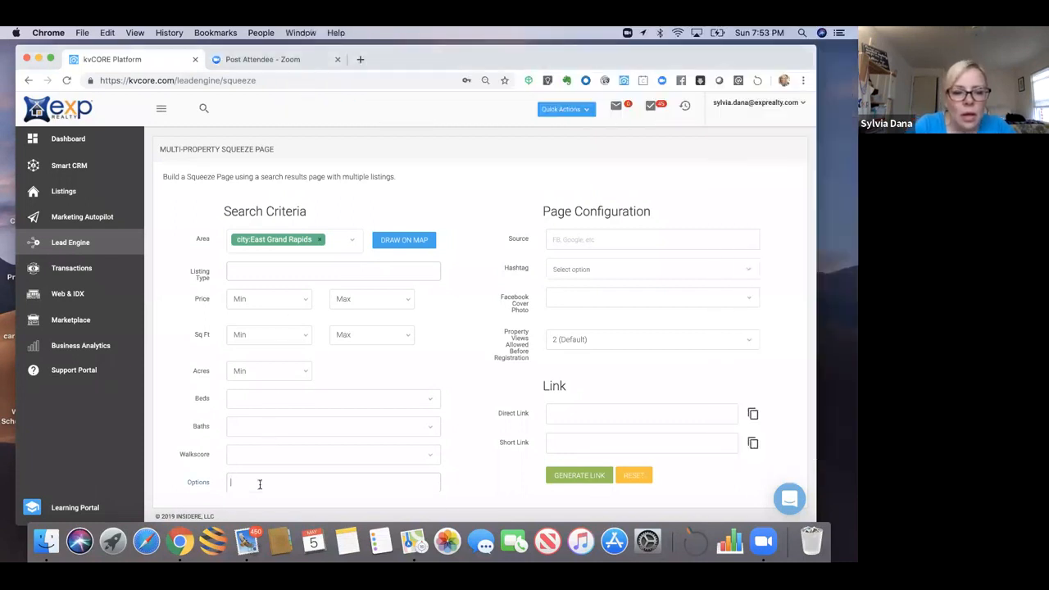
pyautogui.click(203, 497)
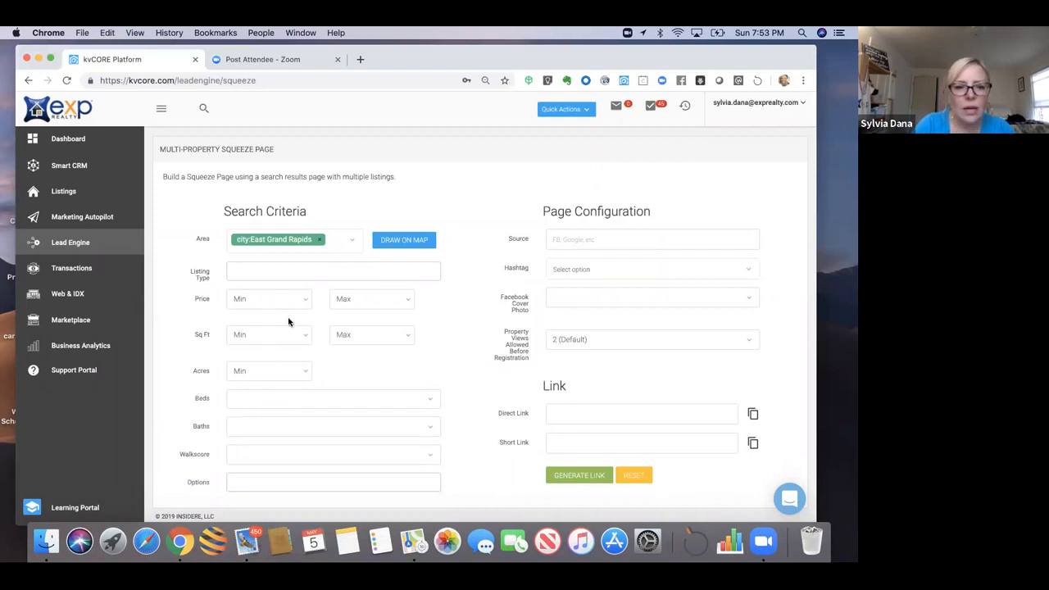
# Step: Restrict listings to Single Family homes with a $400,000 maximum price
pyautogui.click(271, 279)
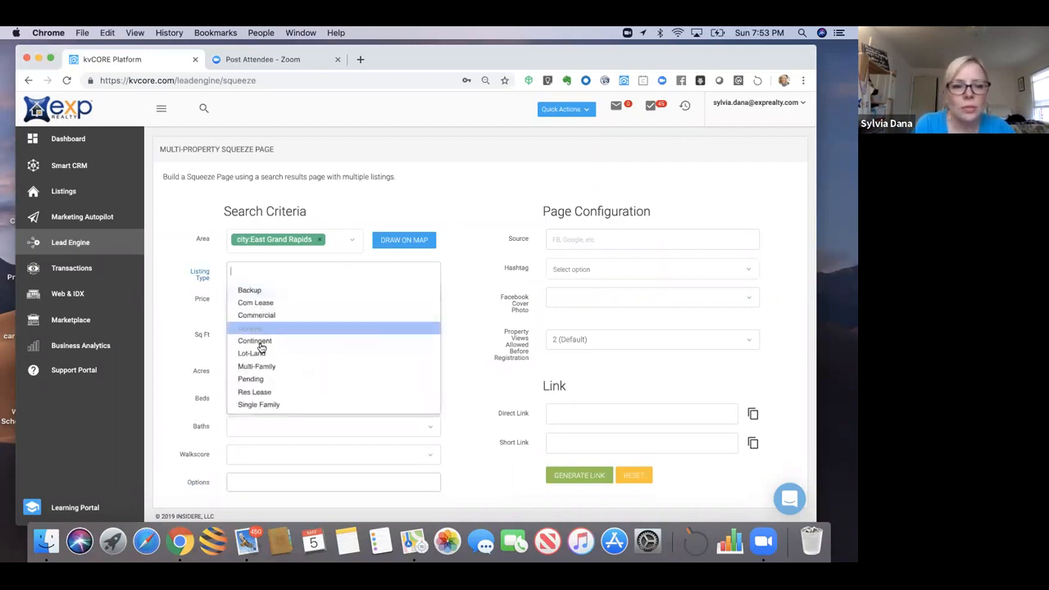
pyautogui.click(259, 406)
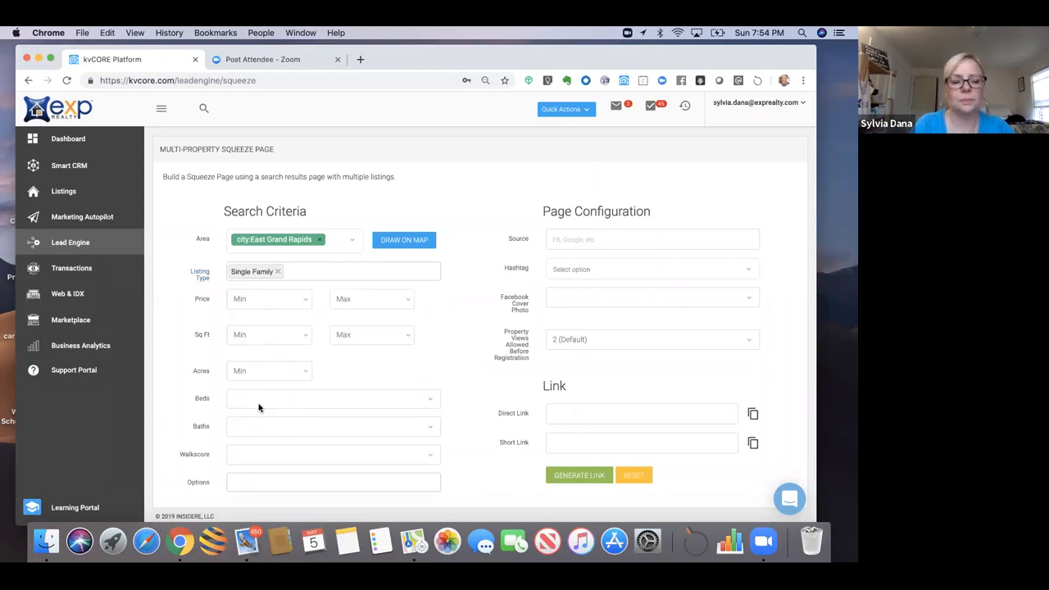
pyautogui.click(346, 299)
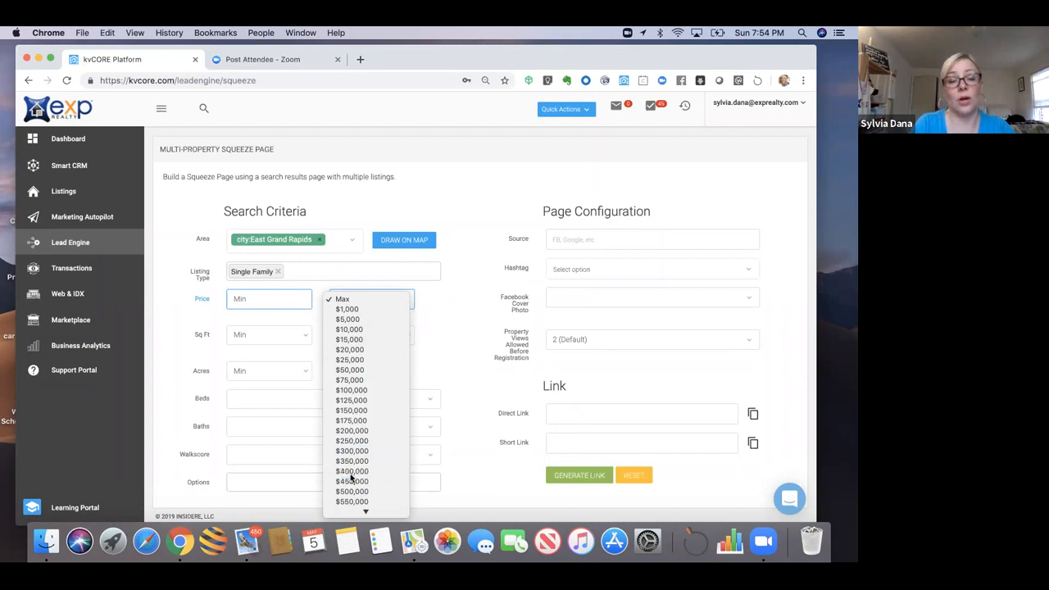
pyautogui.click(353, 472)
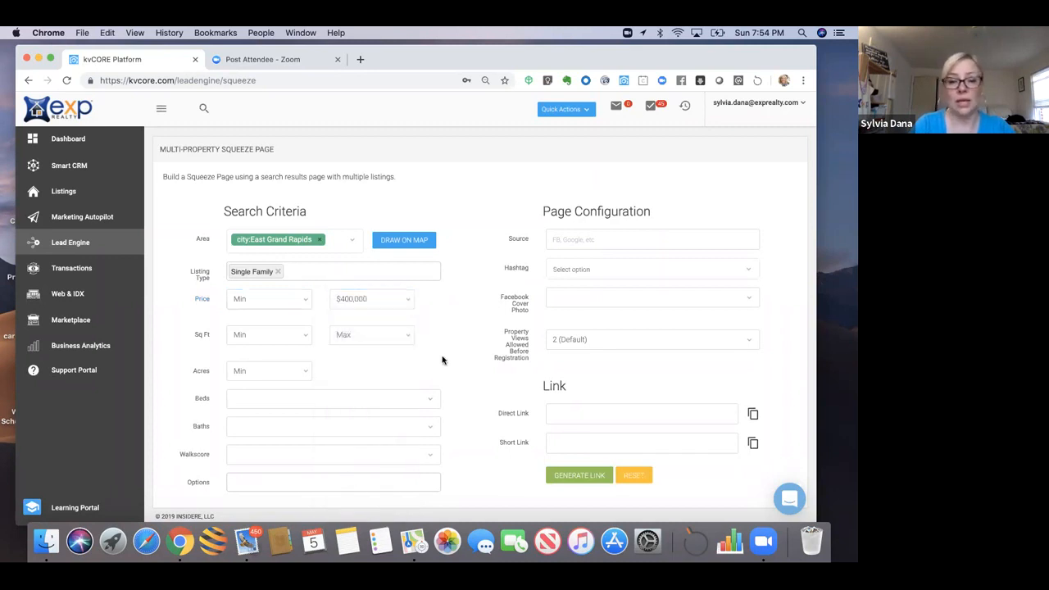
pyautogui.moveTo(442, 360); pyautogui.dragTo(438, 507)
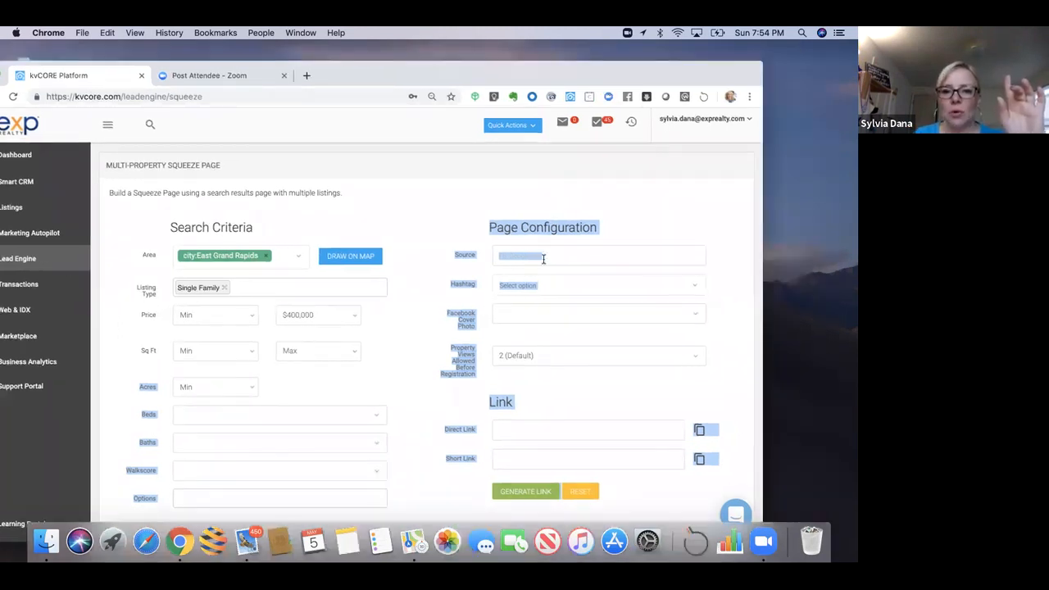
# Step: Set the lead source to FB and tag new leads with the FacebookBuyer hashtag
pyautogui.click(547, 257)
pyautogui.write('FB')
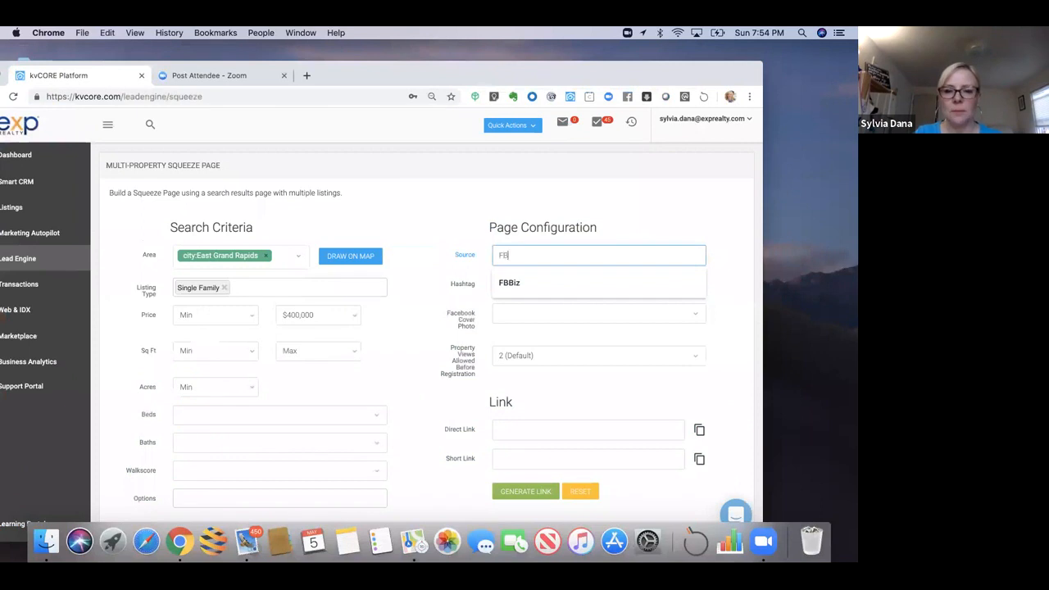
pyautogui.click(529, 314)
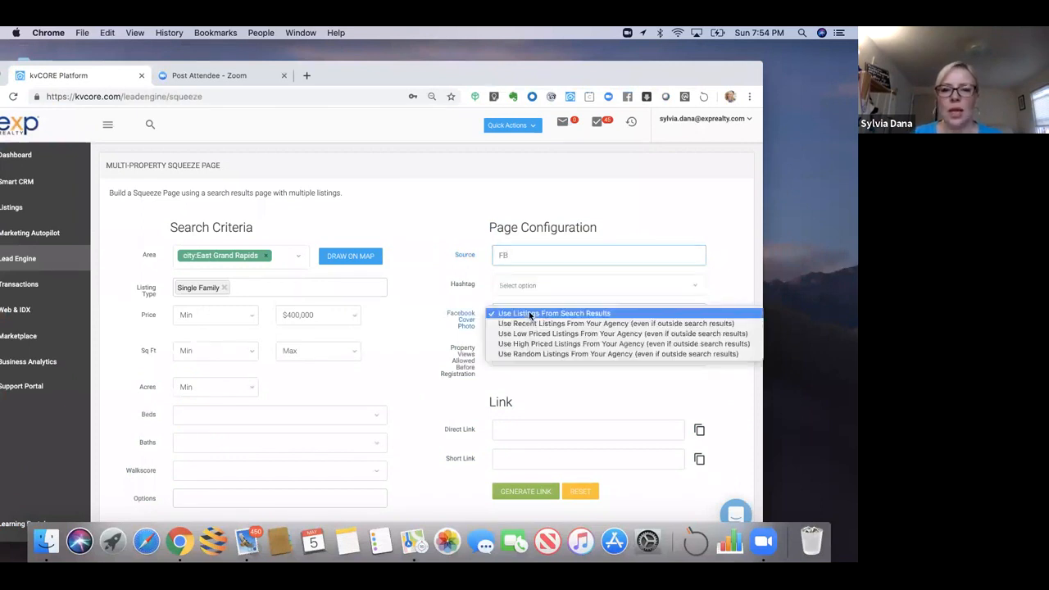
pyautogui.click(529, 287)
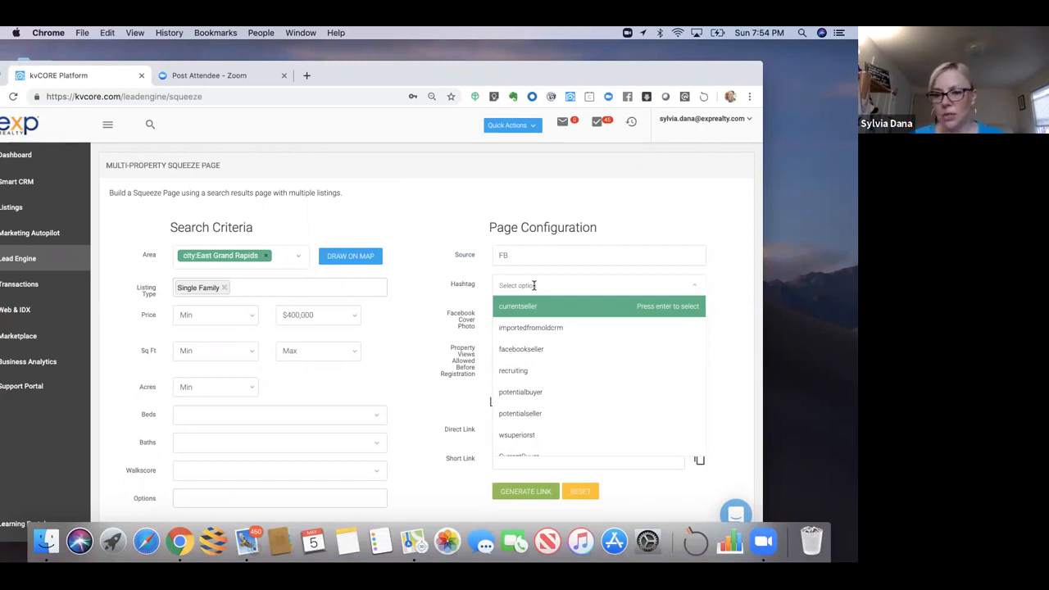
pyautogui.write('fa')
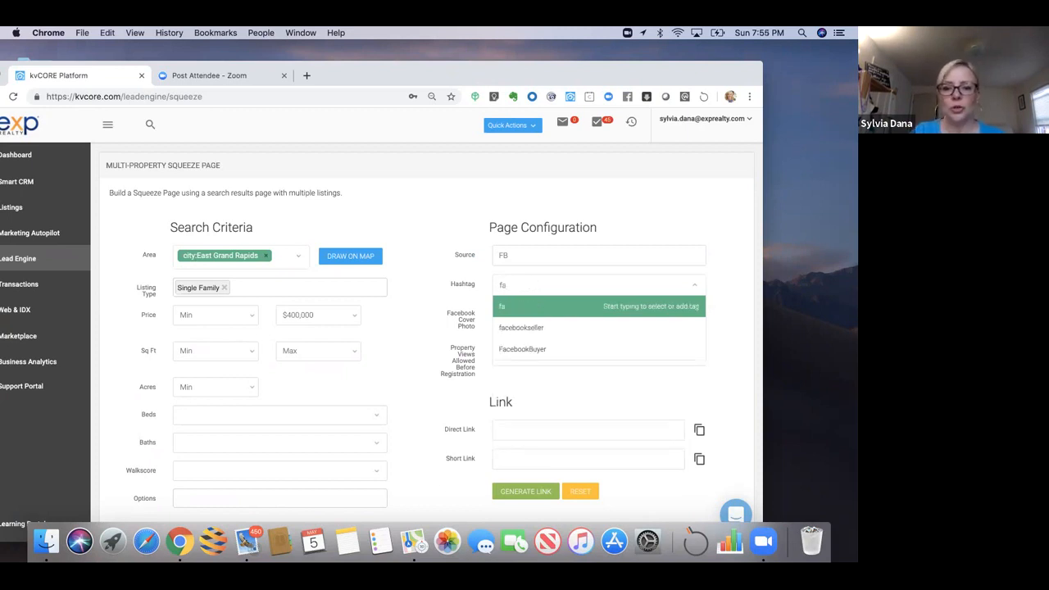
pyautogui.click(538, 359)
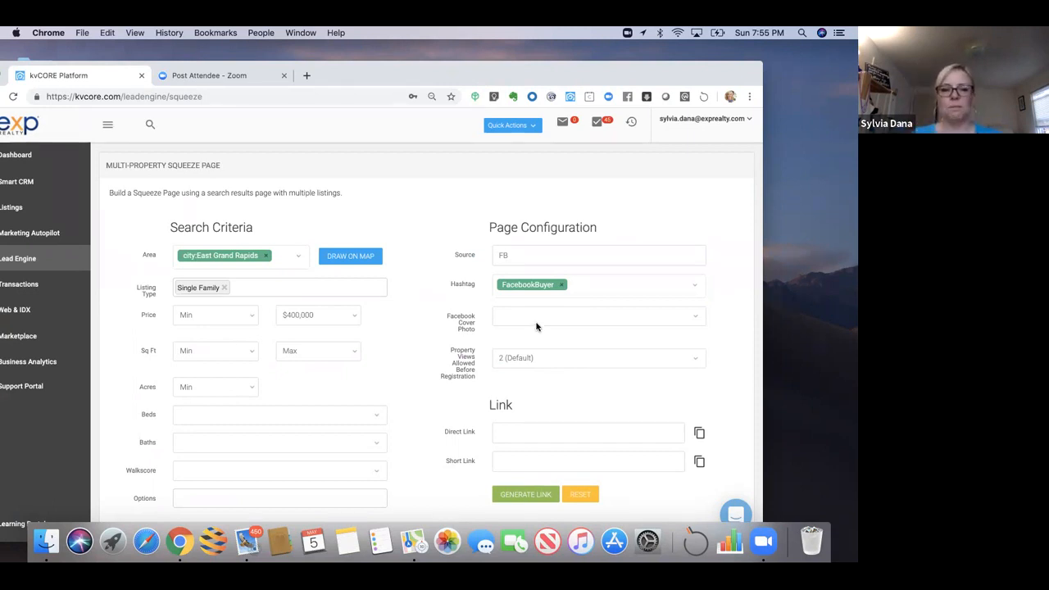
# Step: Keep listings from search results as cover photo, allow 5 views, and generate the links
pyautogui.click(537, 325)
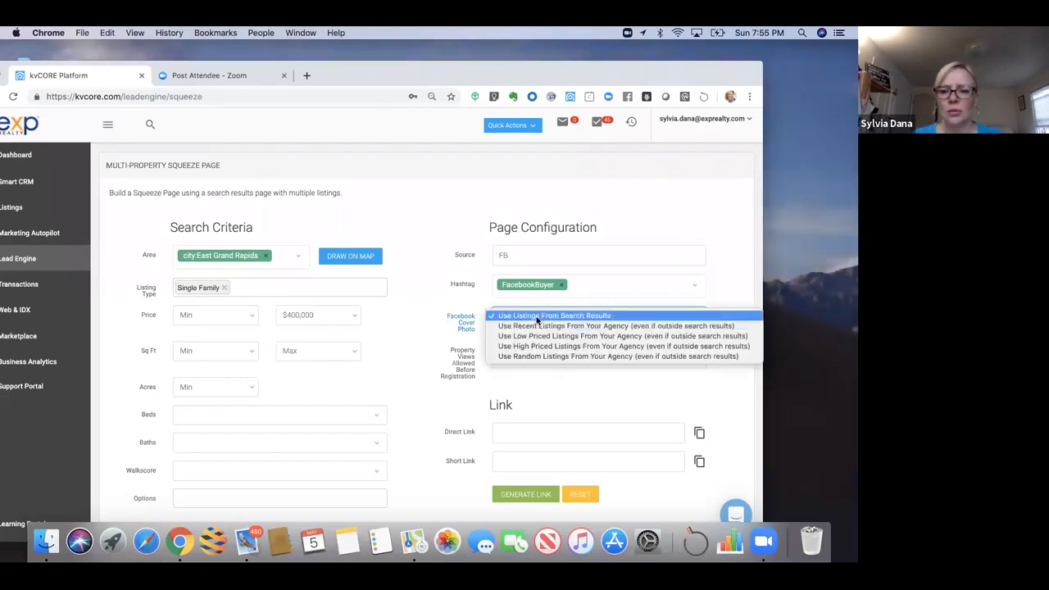
pyautogui.click(537, 317)
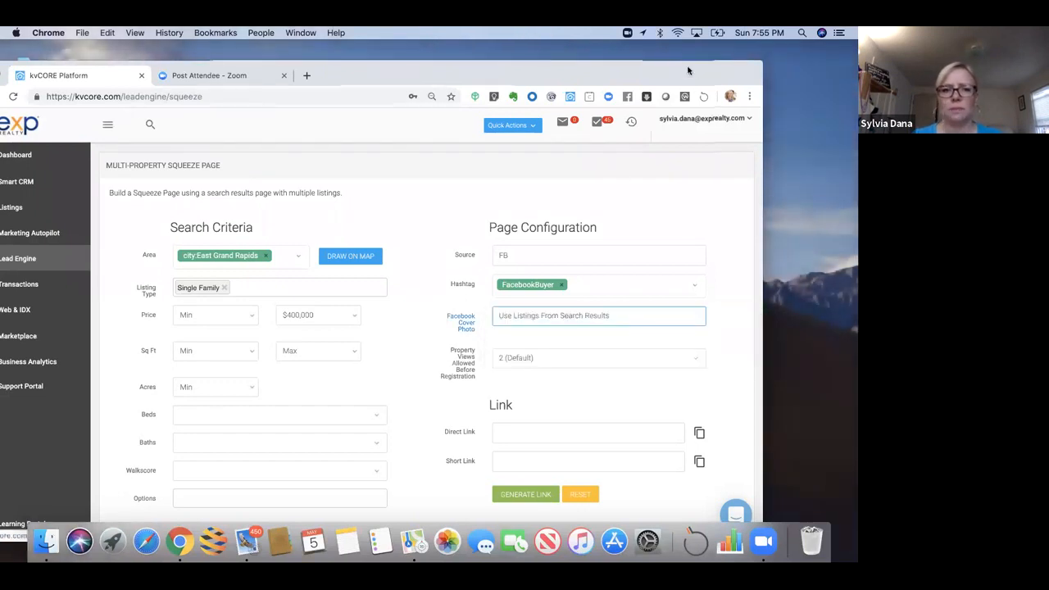
pyautogui.moveTo(686, 77); pyautogui.dragTo(682, 65)
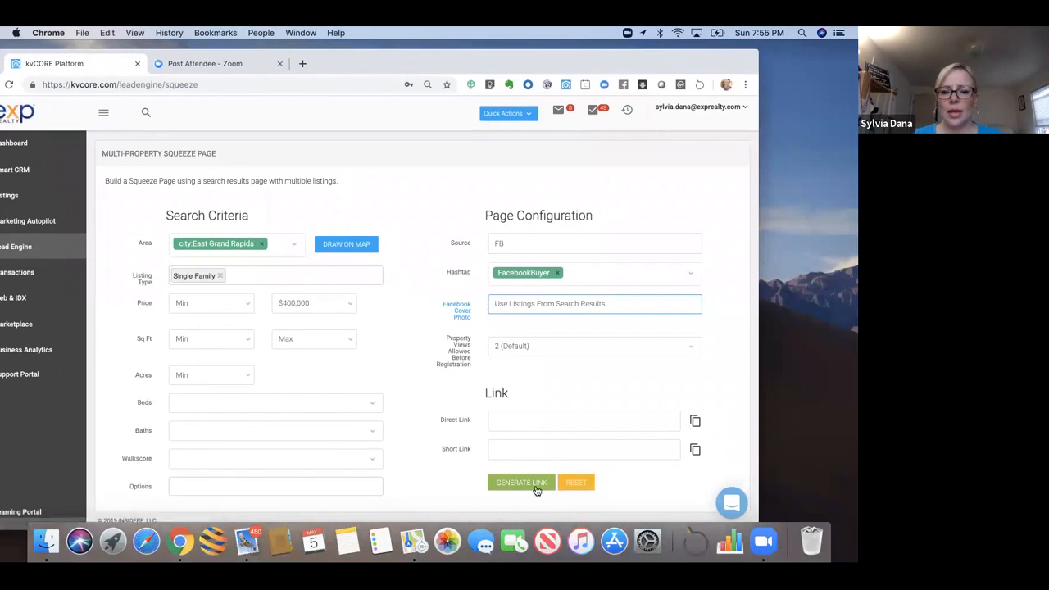
pyautogui.click(523, 347)
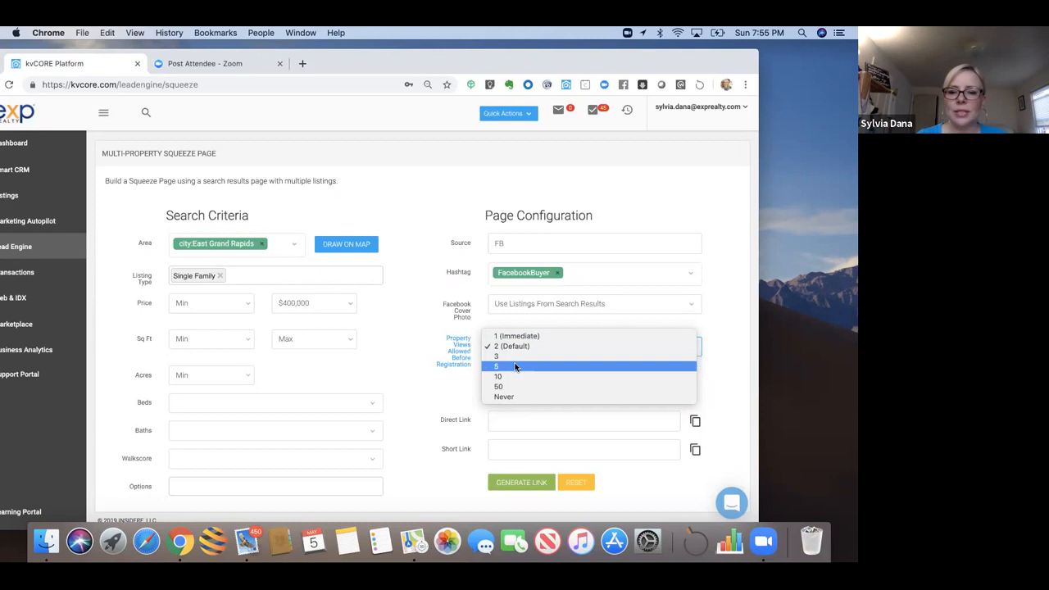
pyautogui.click(515, 366)
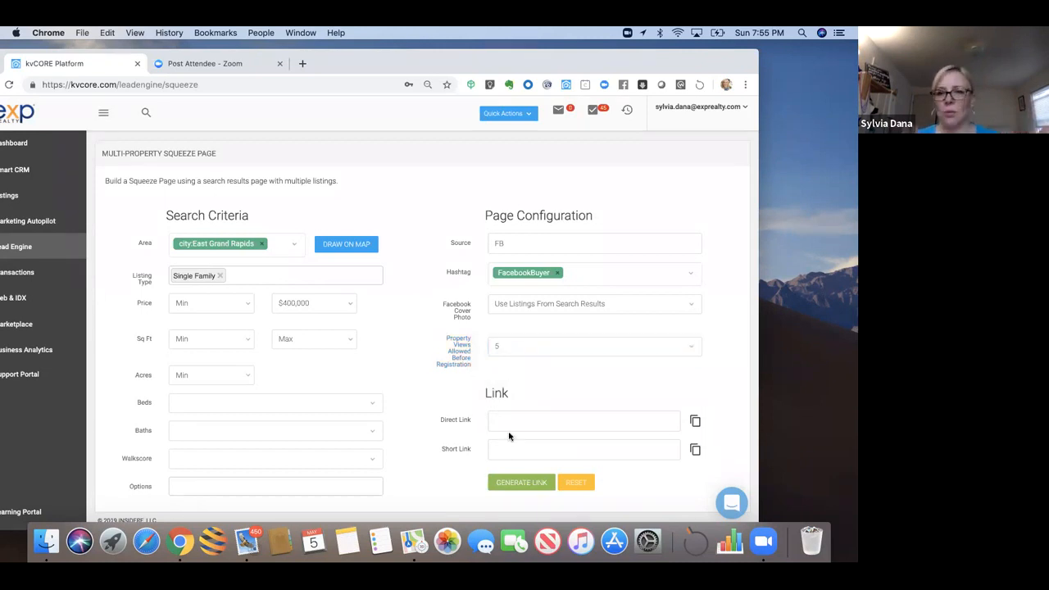
pyautogui.click(515, 484)
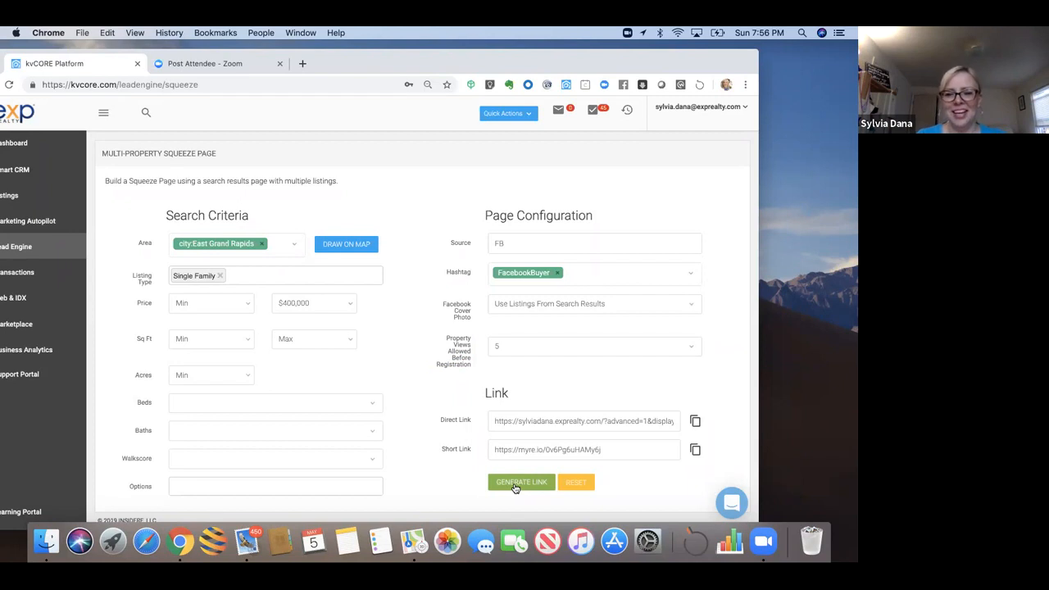
# Step: Review the direct link's area, beds, baths, acreage and square footage parameters
pyautogui.moveTo(681, 71)
pyautogui.mouseDown()
pyautogui.moveTo(719, 66)
pyautogui.moveTo(677, 63)
pyautogui.moveTo(687, 67)
pyautogui.mouseUp()
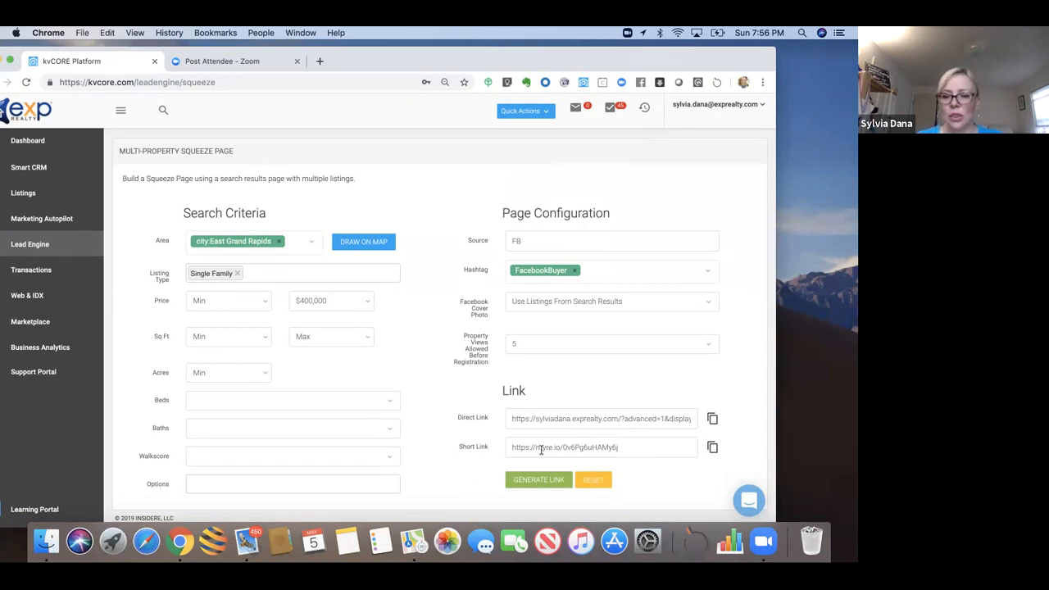
pyautogui.moveTo(510, 422); pyautogui.dragTo(614, 421)
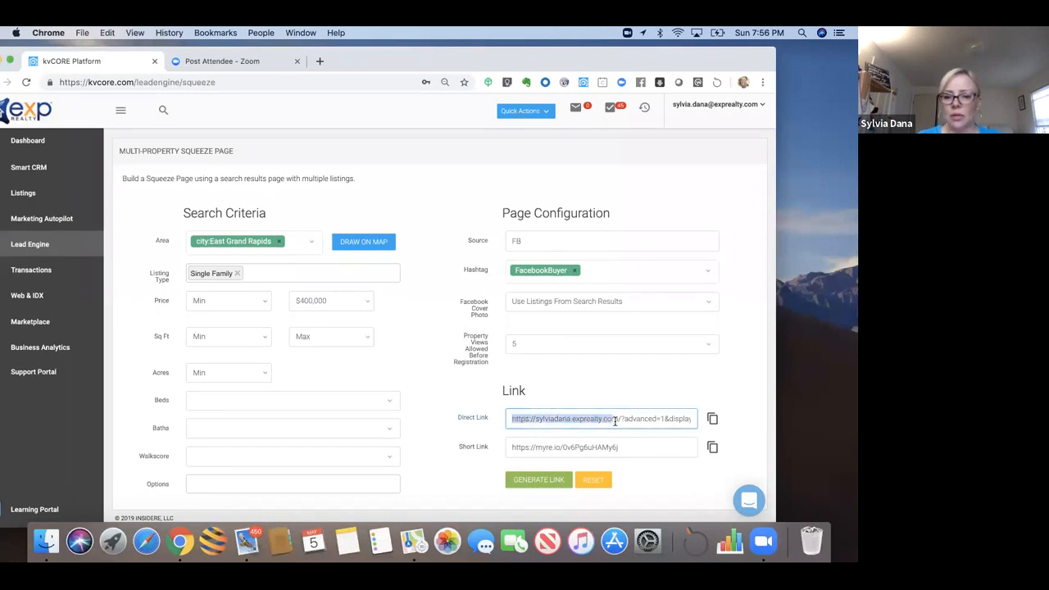
pyautogui.click(615, 422)
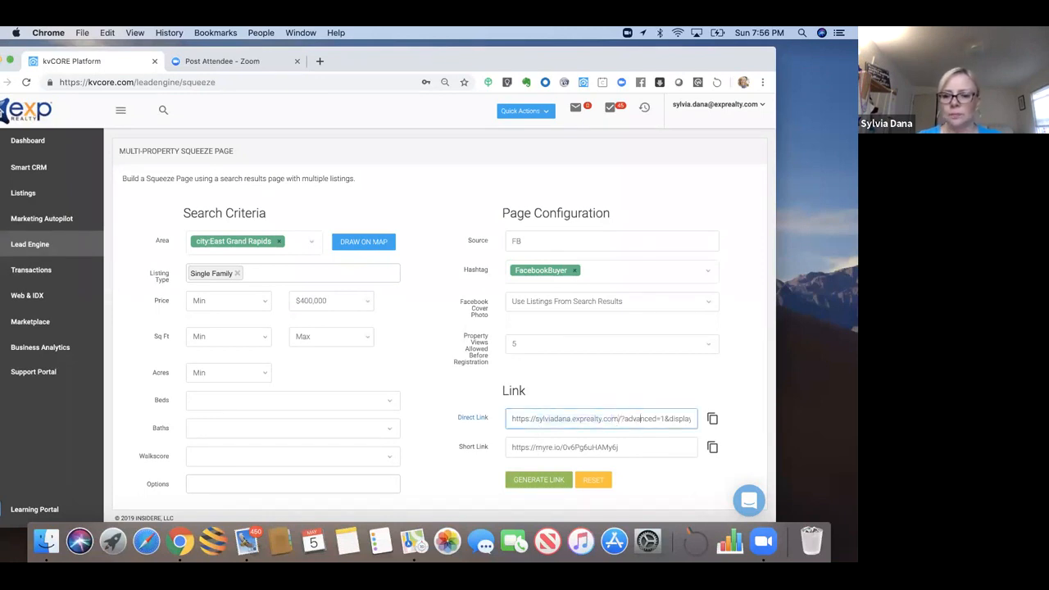
pyautogui.press('Right')
pyautogui.press('Right')
pyautogui.press('Right')
pyautogui.press('Right')
pyautogui.press('Right')
pyautogui.press('Right')
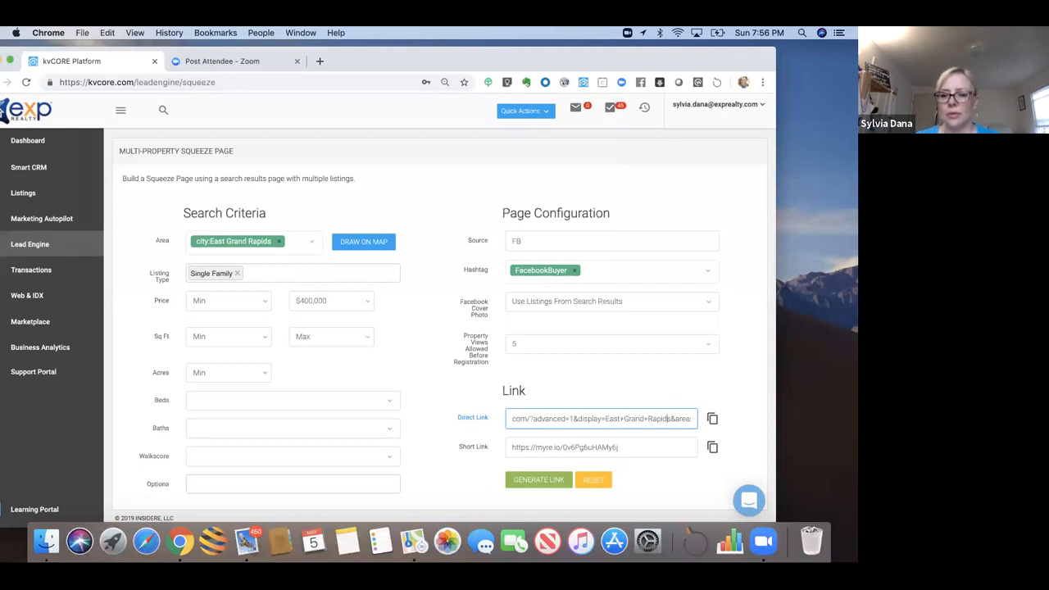
pyautogui.press('Right')
pyautogui.press('Right')
pyautogui.press('Right')
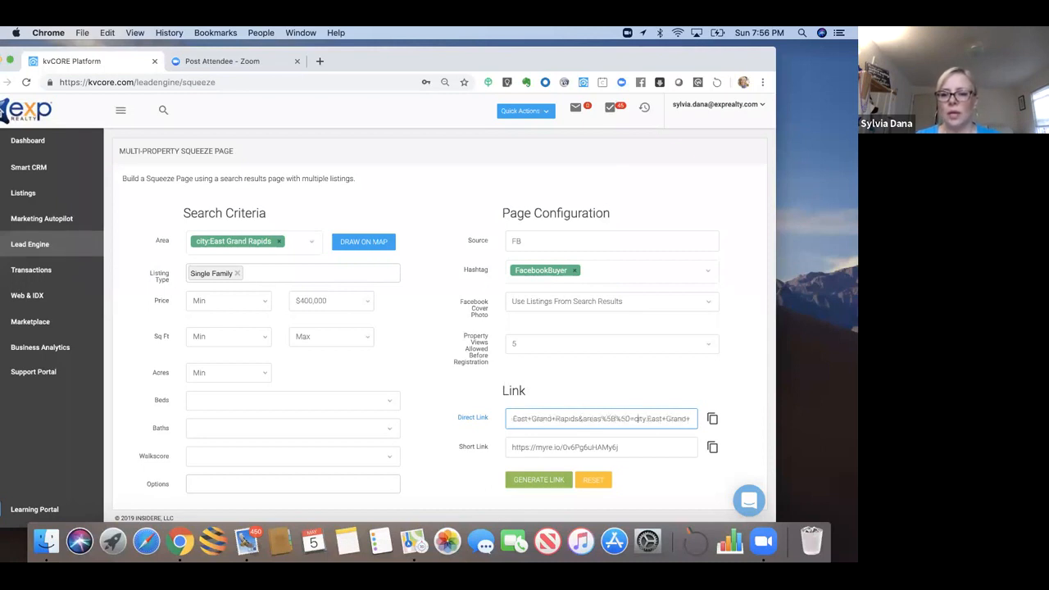
pyautogui.press('Right')
pyautogui.press('Right')
pyautogui.press('Right')
pyautogui.press('Right')
pyautogui.press('Right')
pyautogui.press('Right')
pyautogui.press('Right')
pyautogui.press('Right')
pyautogui.press('Right')
pyautogui.press('Right')
pyautogui.press('Right')
pyautogui.press('Right')
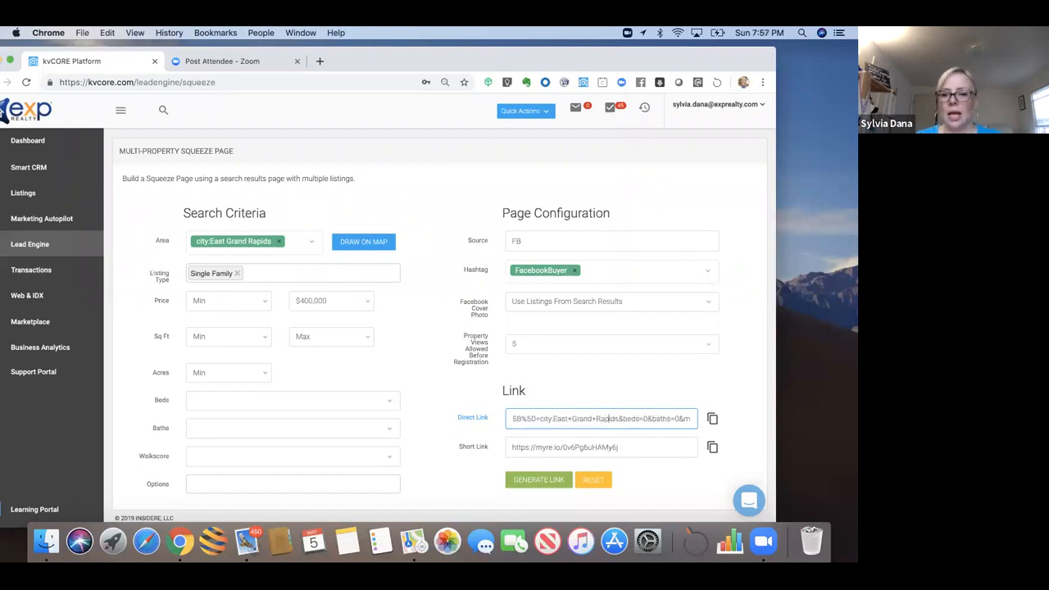
pyautogui.press('Right')
pyautogui.press('Right')
pyautogui.press('Right')
pyautogui.press('Right')
pyautogui.press('Right')
pyautogui.press('Right')
pyautogui.press('Right')
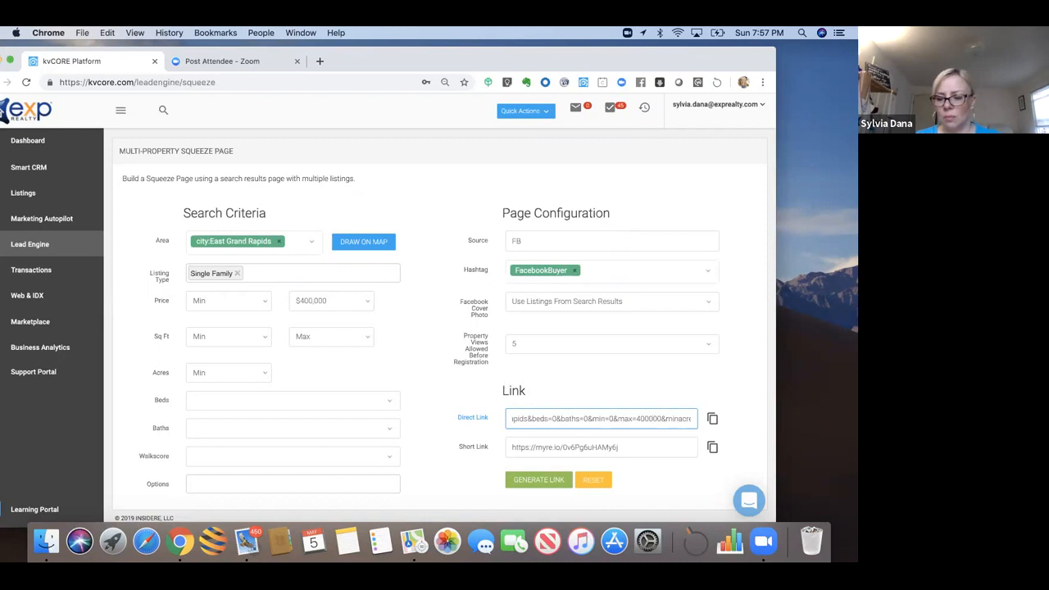
pyautogui.press('Right')
pyautogui.press('Right')
pyautogui.press('Right')
pyautogui.press('Right')
pyautogui.press('Right')
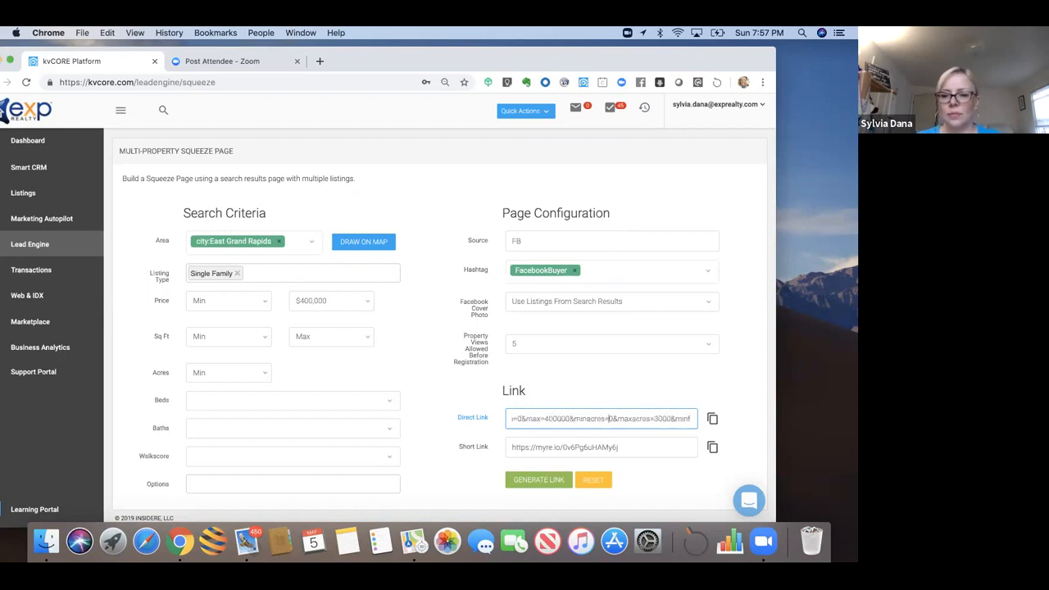
pyautogui.press('Right')
pyautogui.press('Right')
pyautogui.press('Right')
pyautogui.press('Right')
pyautogui.press('Right')
pyautogui.press('Right')
pyautogui.press('Right')
pyautogui.press('Right')
pyautogui.press('Right')
pyautogui.press('Right')
pyautogui.press('Right')
pyautogui.press('Right')
pyautogui.press('Right')
pyautogui.press('Right')
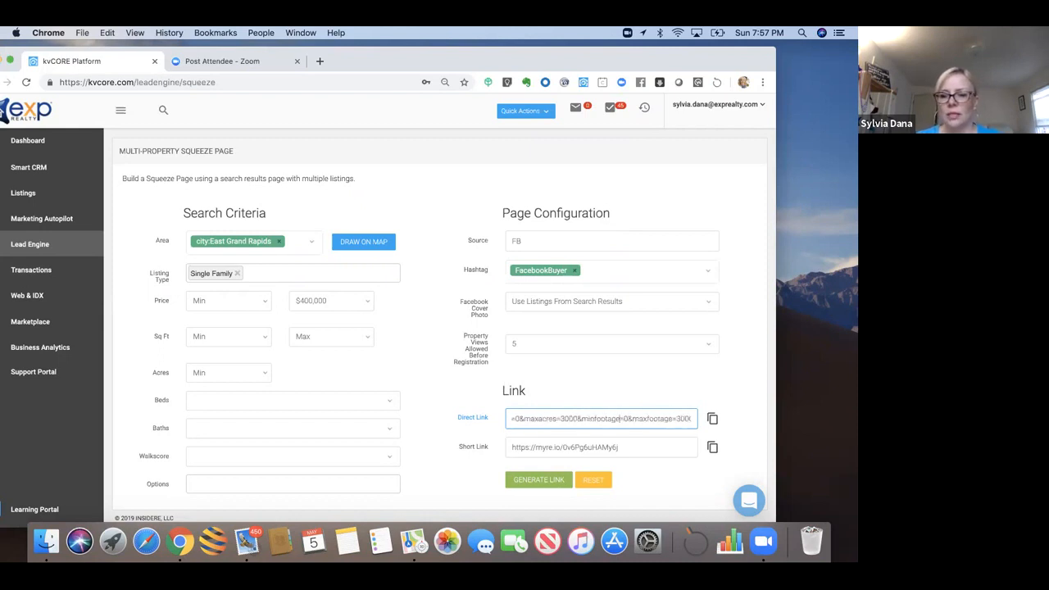
pyautogui.press('Right')
pyautogui.press('Right')
pyautogui.press('Right')
pyautogui.press('Right')
pyautogui.press('Right')
pyautogui.press('Right')
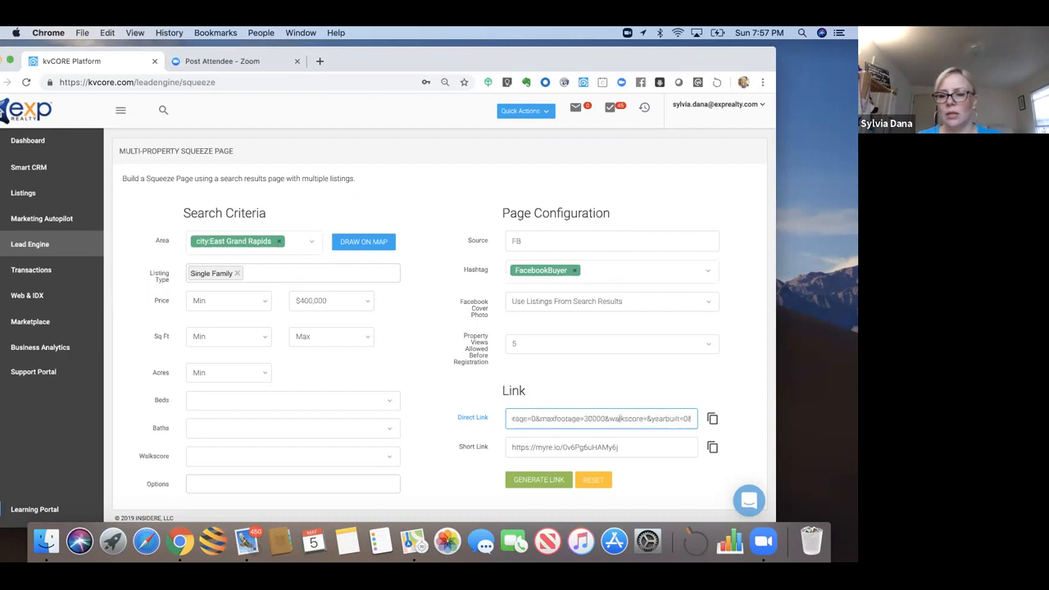
# Step: Confirm the addht=FacebookBuyer parameter in the direct link, then select the myre.io short link
pyautogui.press('Right')
pyautogui.press('Right')
pyautogui.press('Right')
pyautogui.press('Right')
pyautogui.press('Right')
pyautogui.press('Right')
pyautogui.press('Right')
pyautogui.press('Right')
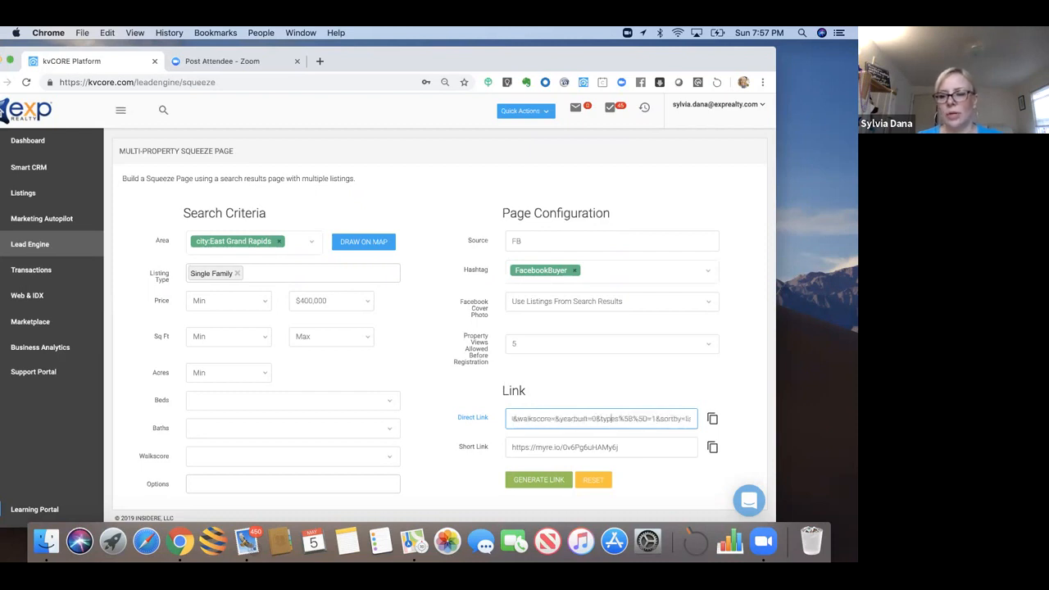
pyautogui.press('Right')
pyautogui.press('Right')
pyautogui.press('Right')
pyautogui.press('Right')
pyautogui.press('Right')
pyautogui.press('Right')
pyautogui.press('Right')
pyautogui.press('Right')
pyautogui.press('Right')
pyautogui.press('Right')
pyautogui.press('Right')
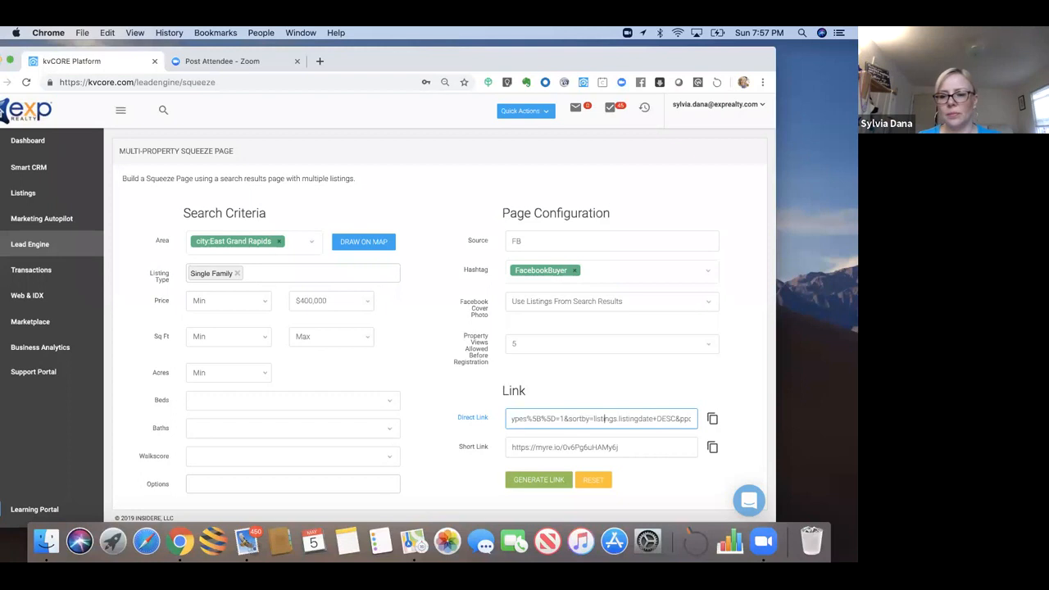
pyautogui.press('Right')
pyautogui.press('Right')
pyautogui.press('Right')
pyautogui.press('Right')
pyautogui.press('Right')
pyautogui.press('Right')
pyautogui.press('Right')
pyautogui.press('Right')
pyautogui.press('Right')
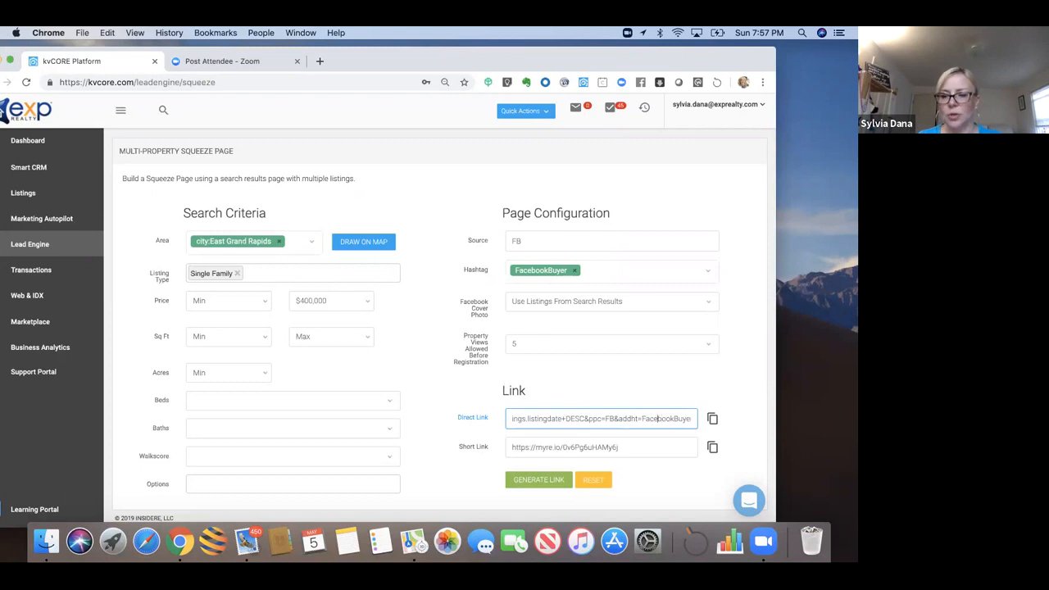
pyautogui.press('Left')
pyautogui.press('Left')
pyautogui.press('Left')
pyautogui.moveTo(623, 446); pyautogui.dragTo(505, 448)
pyautogui.press('super+c')
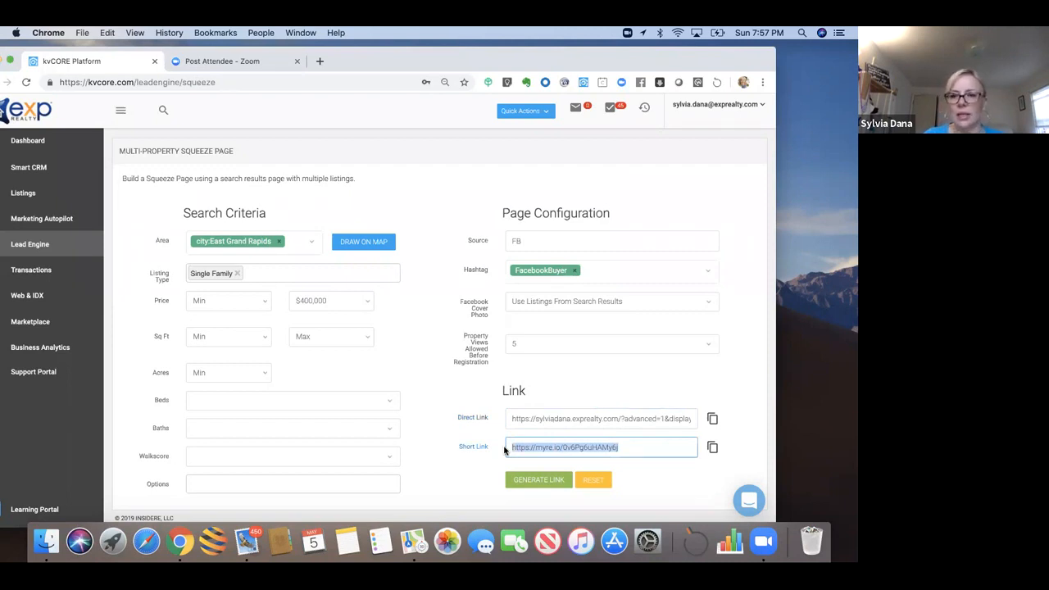
pyautogui.moveTo(674, 64); pyautogui.dragTo(674, 135)
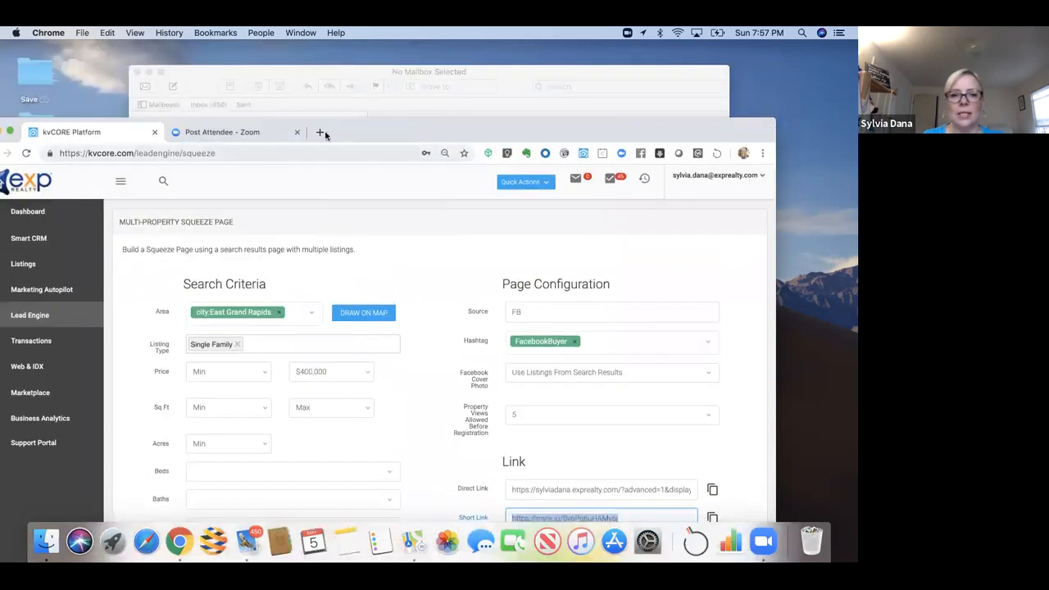
# Step: Load the copied short link in a new tab, showing 79 East Grand Rapids listings under $400K
pyautogui.click(320, 132)
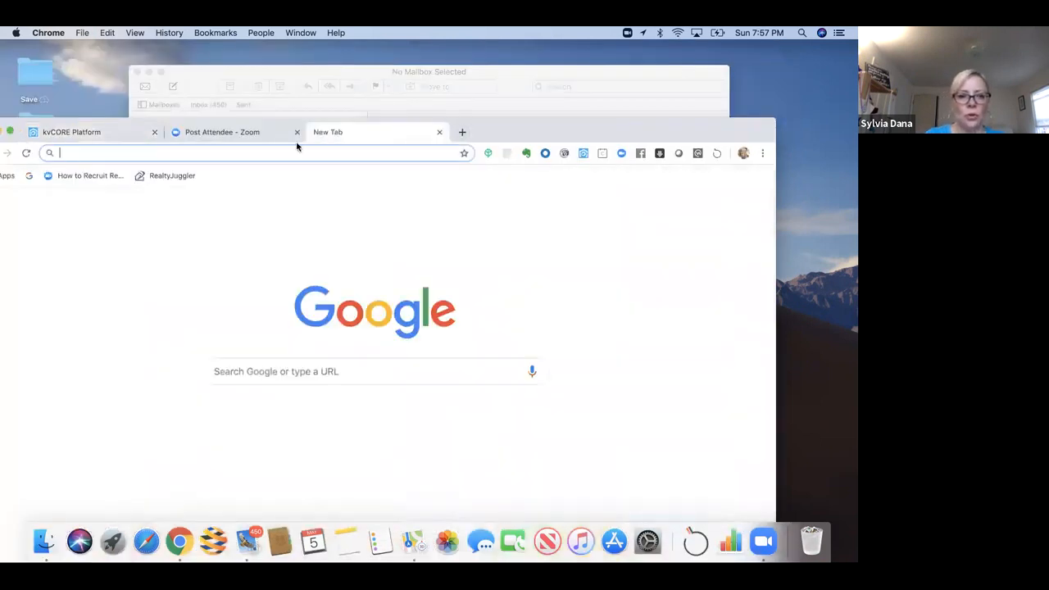
pyautogui.press('super+v')
pyautogui.press('Return')
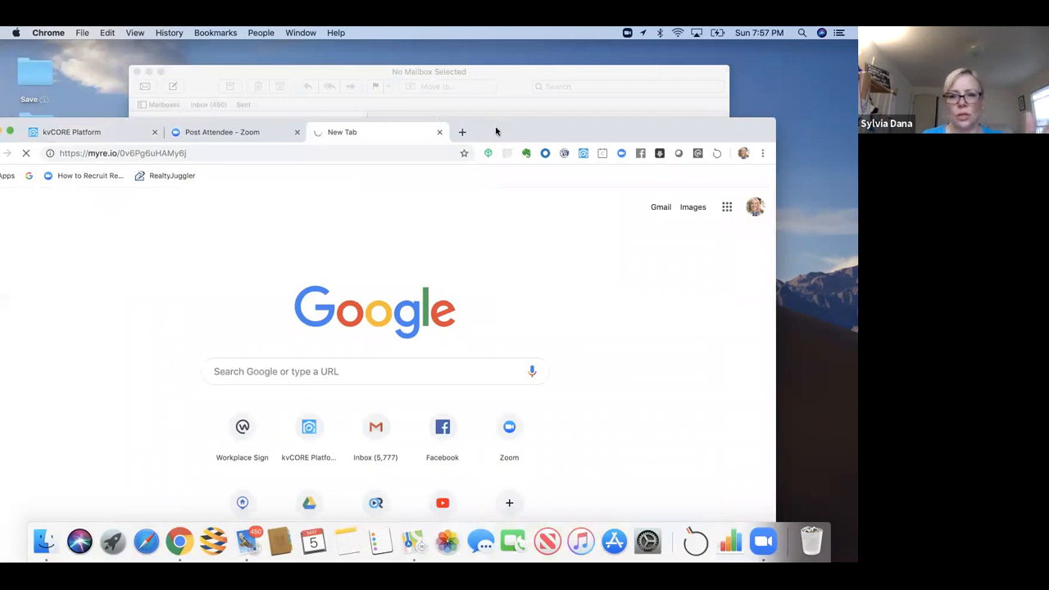
pyautogui.moveTo(495, 131); pyautogui.dragTo(517, 90)
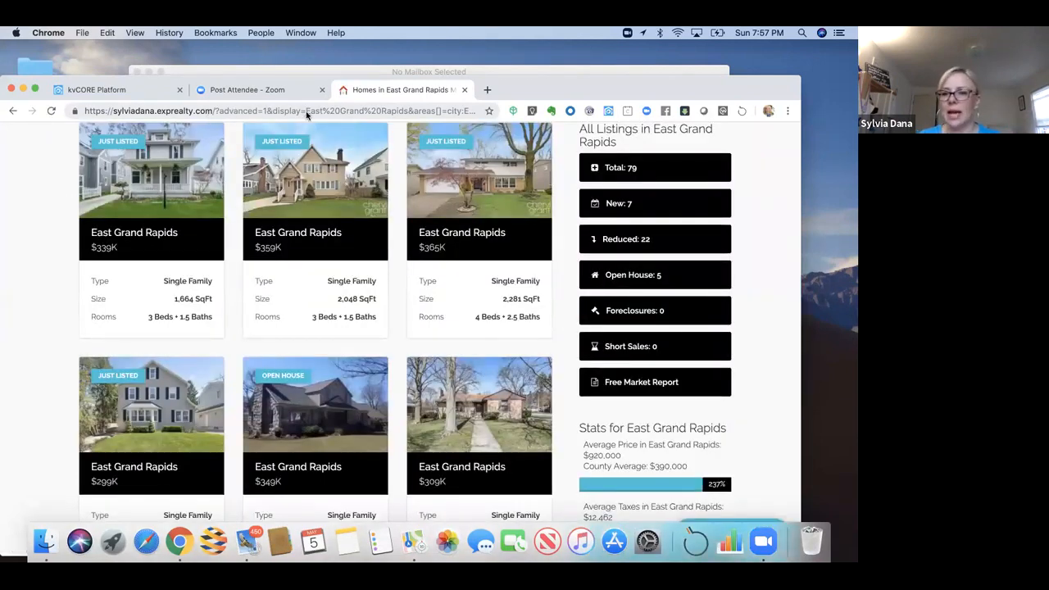
pyautogui.moveTo(477, 136)
pyautogui.moveTo(615, 96); pyautogui.dragTo(617, 82)
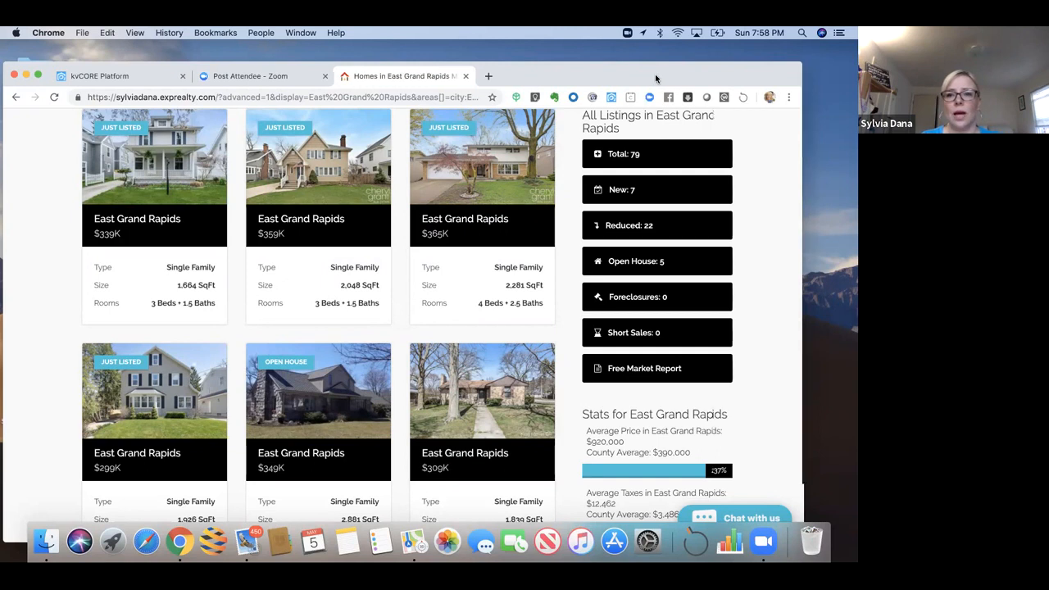
pyautogui.moveTo(655, 74); pyautogui.dragTo(657, 95)
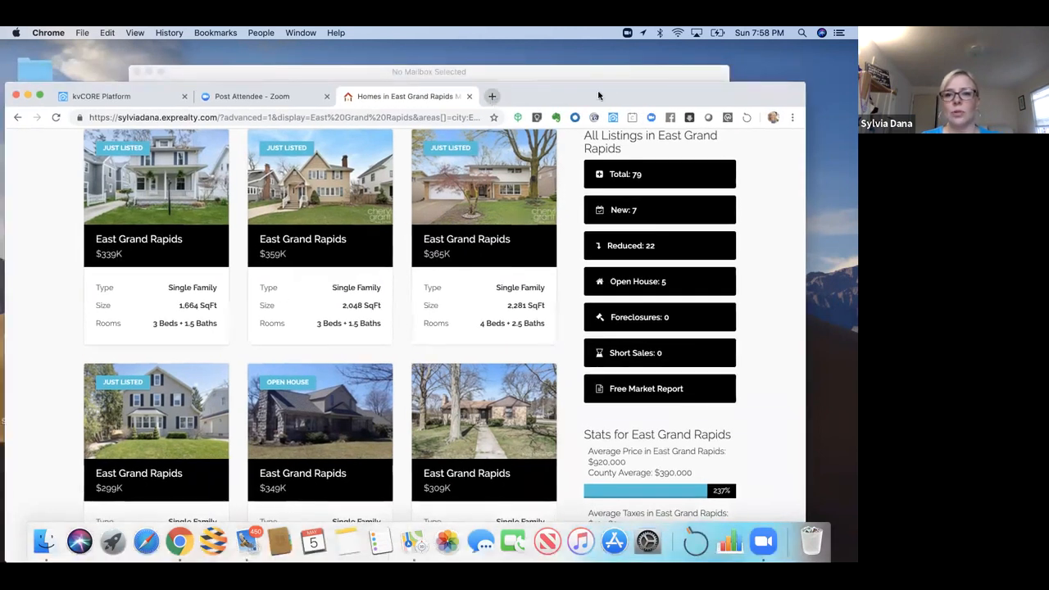
# Step: Go to facebook.com in a new tab and scroll through the News Feed
pyautogui.click(491, 98)
pyautogui.moveTo(661, 94); pyautogui.dragTo(686, 70)
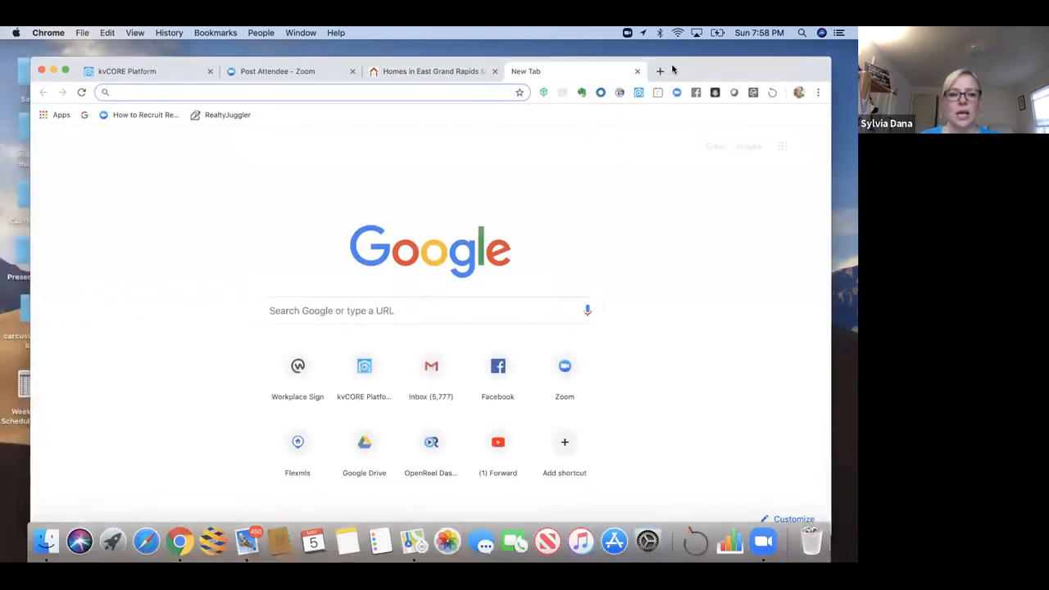
pyautogui.write('fa')
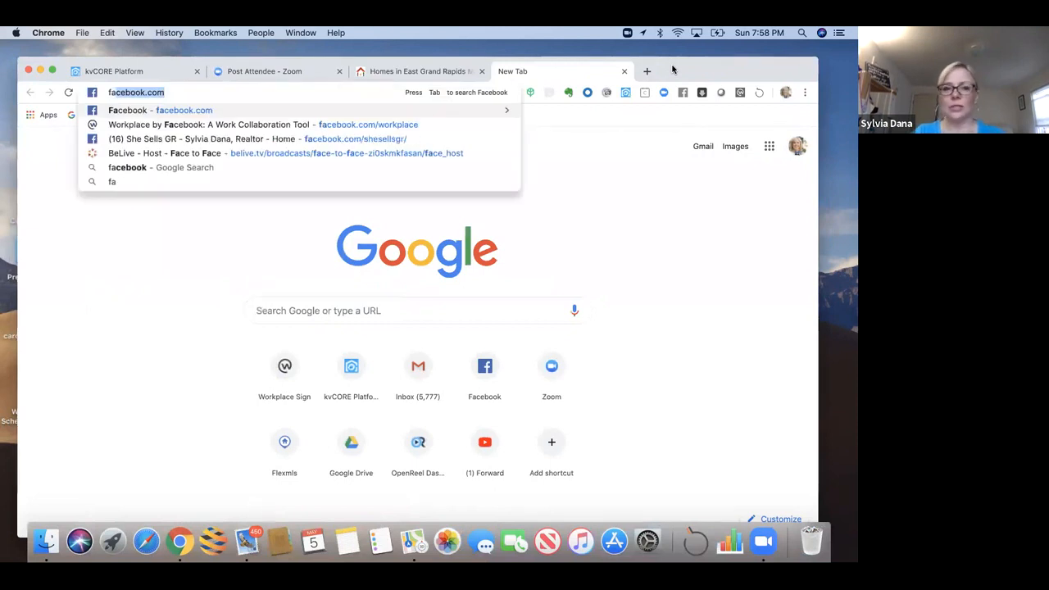
pyautogui.press('Return')
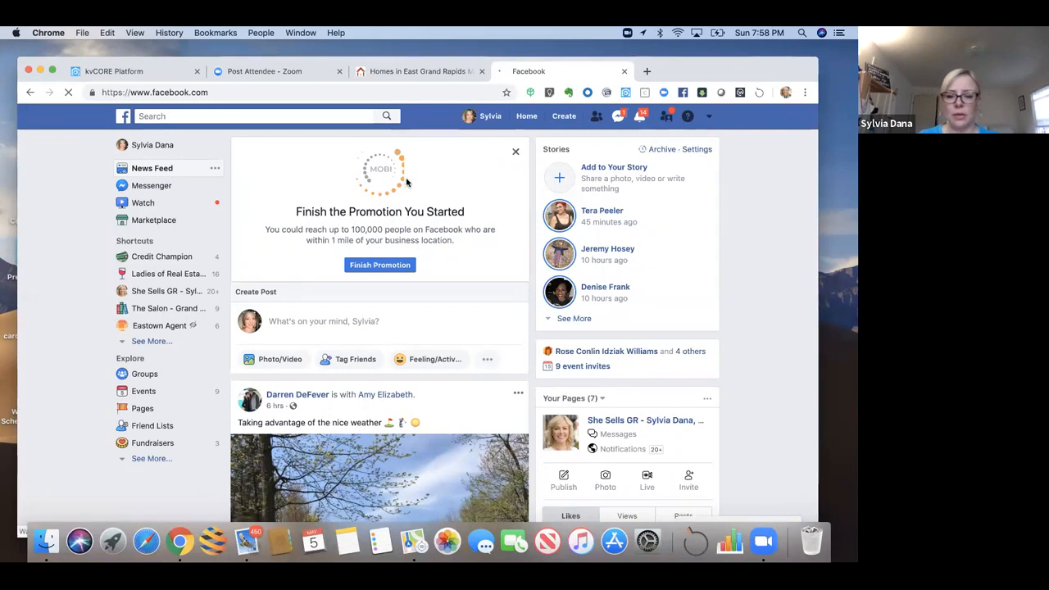
pyautogui.scroll(-3, 407, 182)
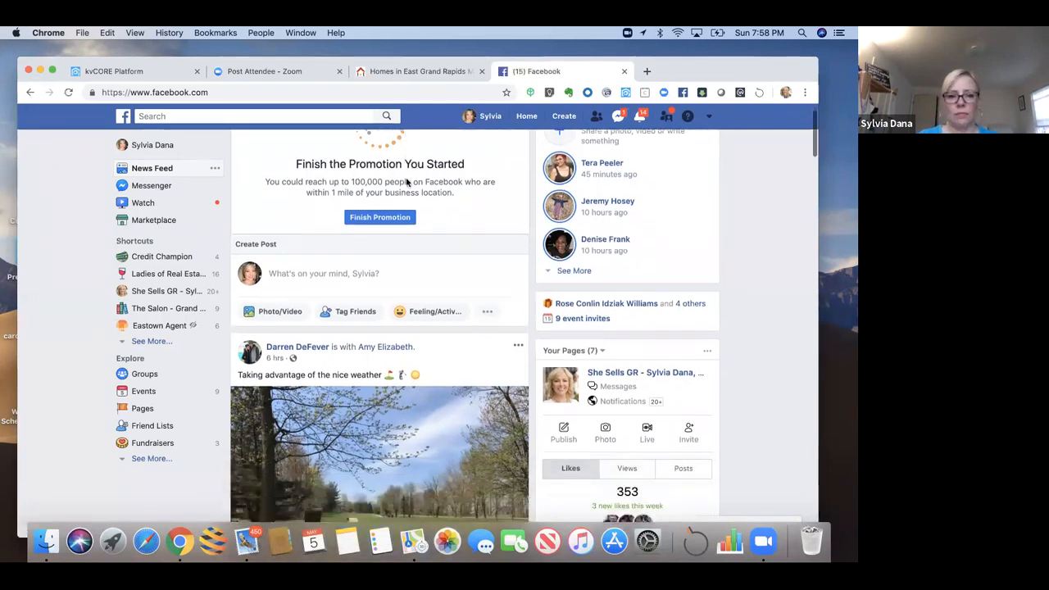
pyautogui.scroll(-3, 406, 182)
pyautogui.scroll(1, 406, 182)
pyautogui.scroll(5, 407, 182)
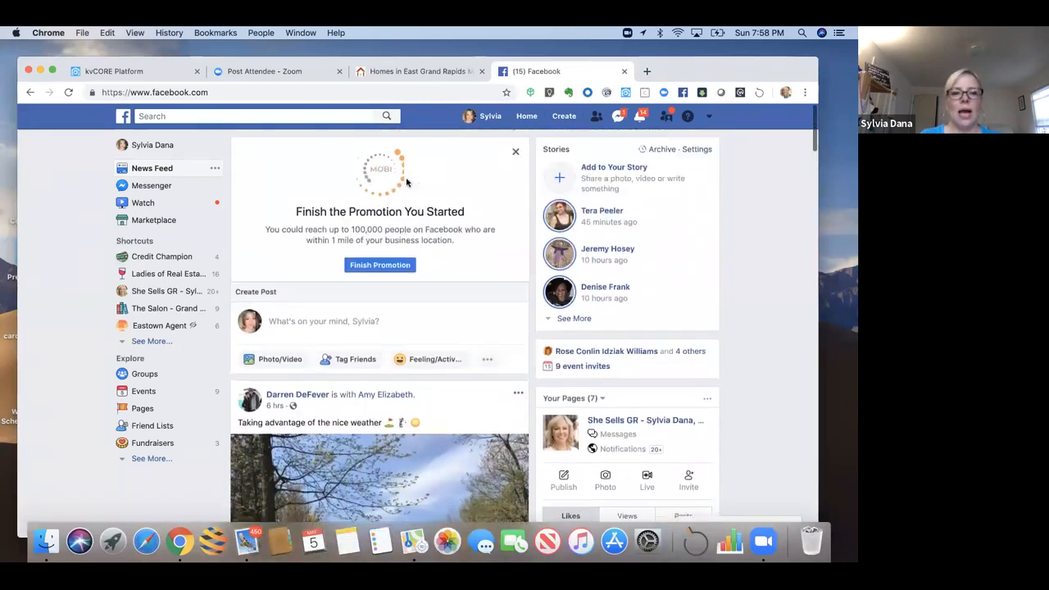
# Step: Open the realtor's business Page and start writing a new post
pyautogui.click(137, 295)
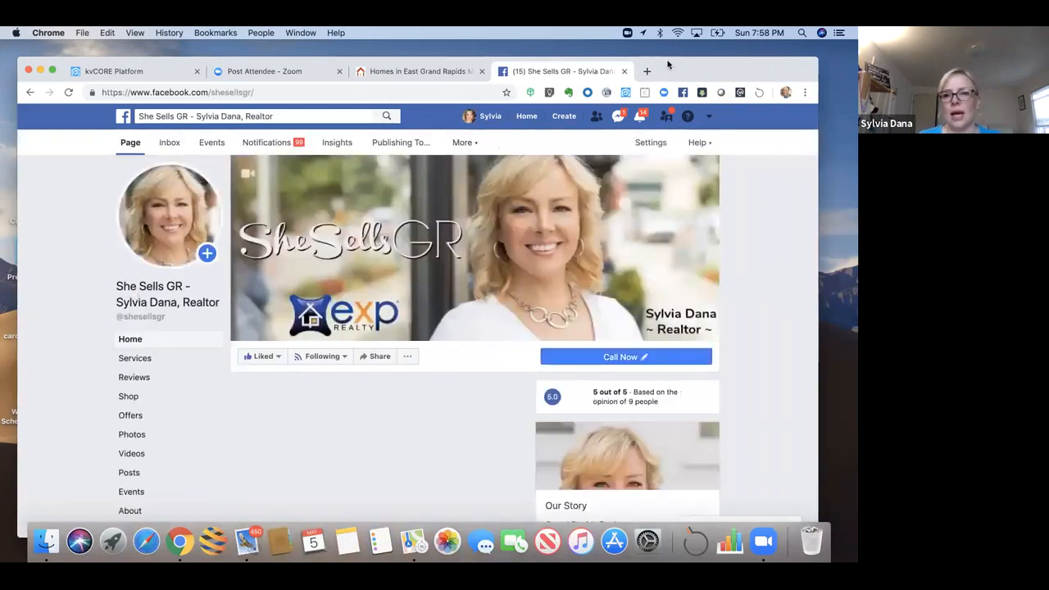
pyautogui.moveTo(670, 56); pyautogui.dragTo(668, 39)
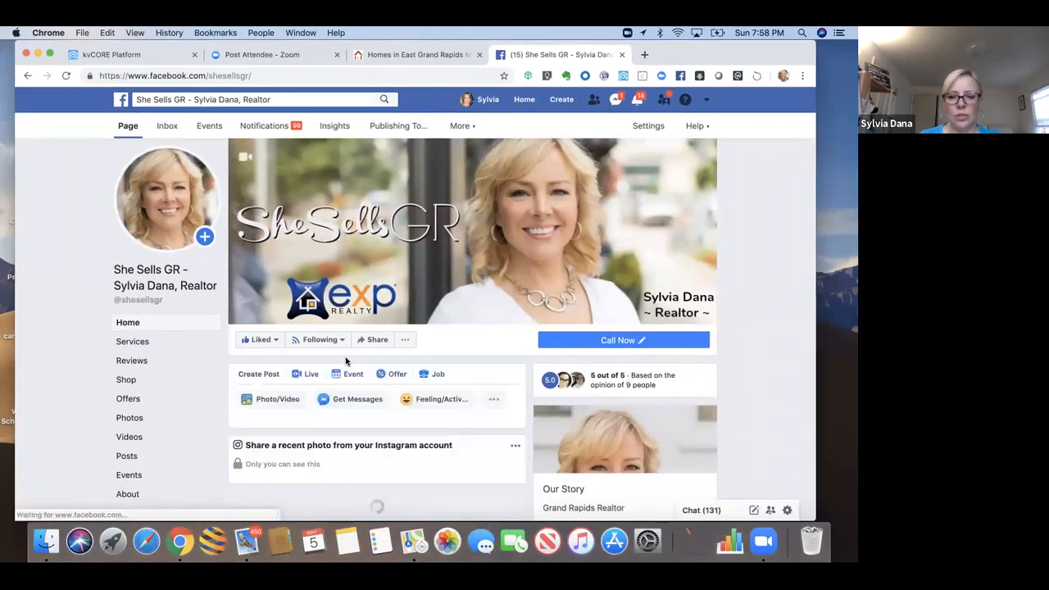
pyautogui.scroll(-2, 340, 359)
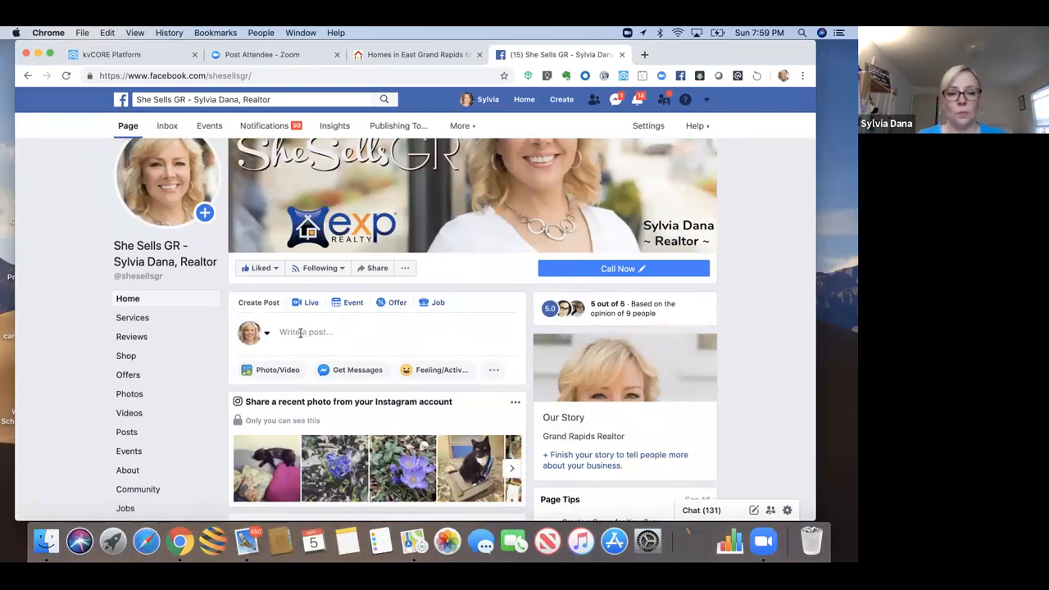
pyautogui.click(300, 332)
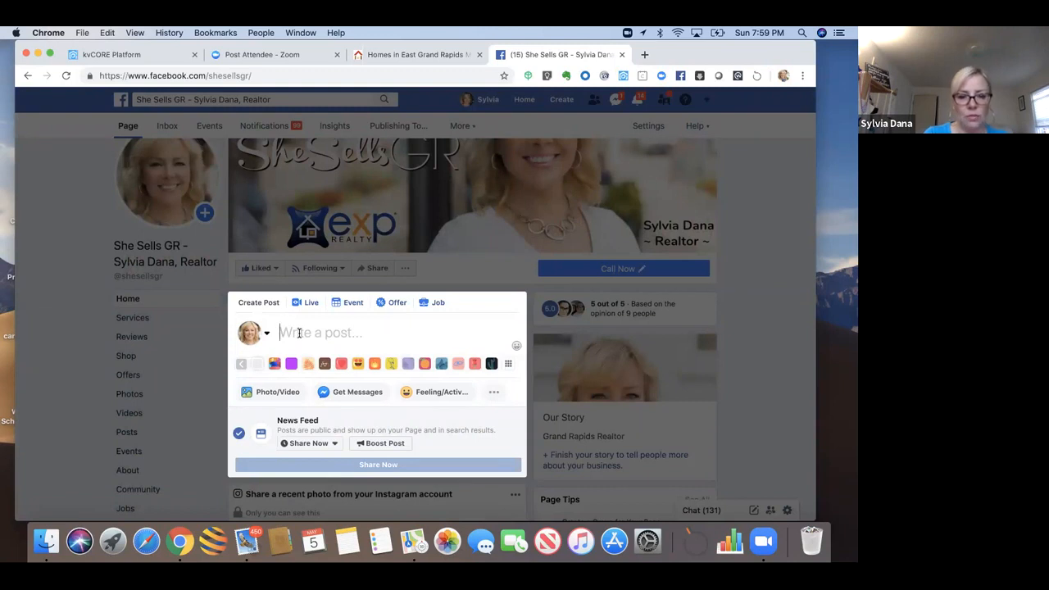
# Step: Paste the squeeze page short link, then delete its URL text while keeping the listing preview
pyautogui.press('super+v')
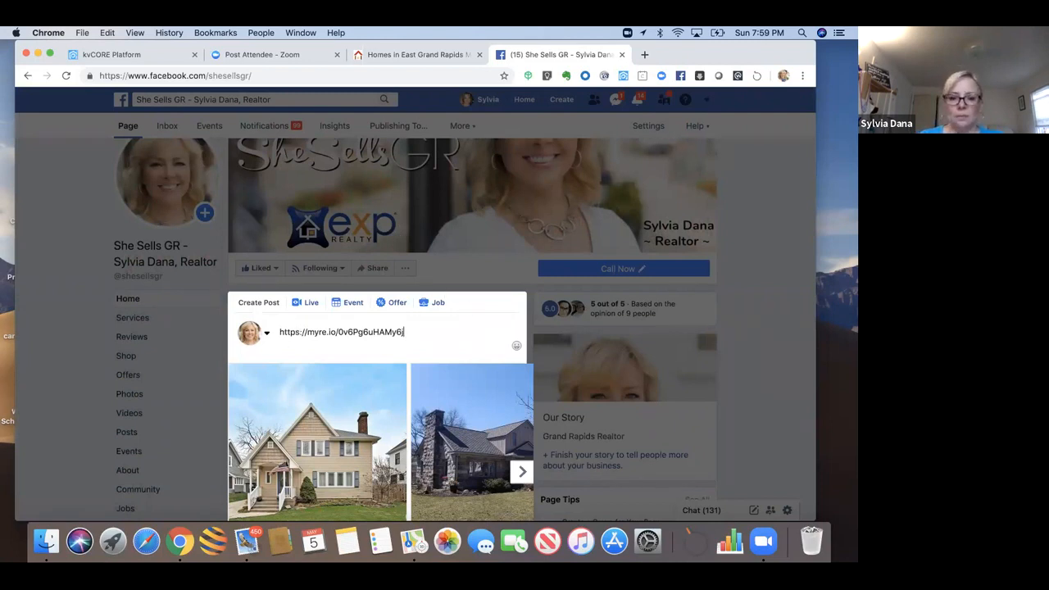
pyautogui.moveTo(470, 344); pyautogui.dragTo(419, 486)
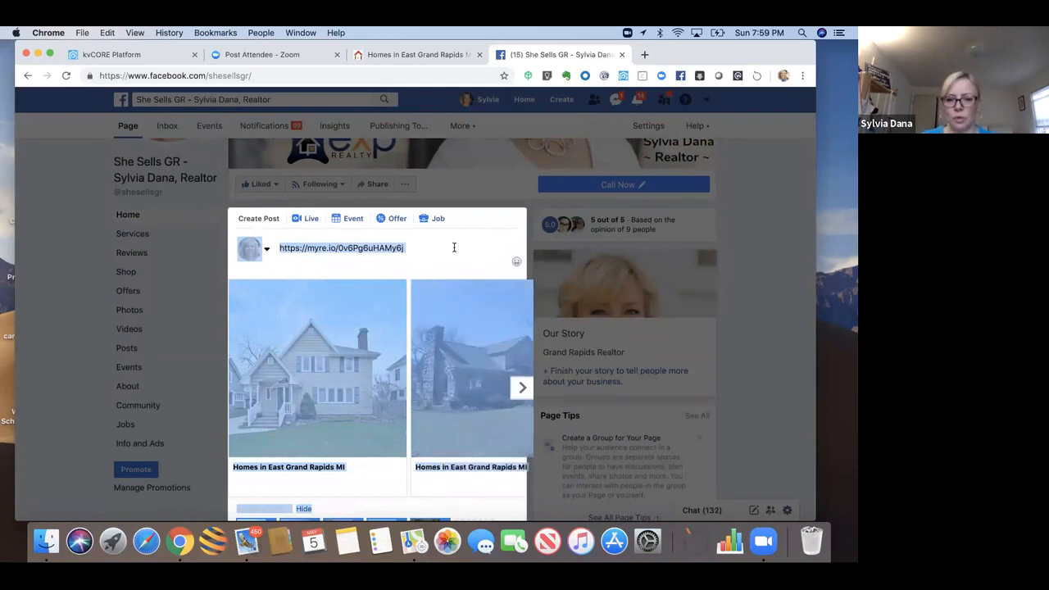
pyautogui.click(454, 247)
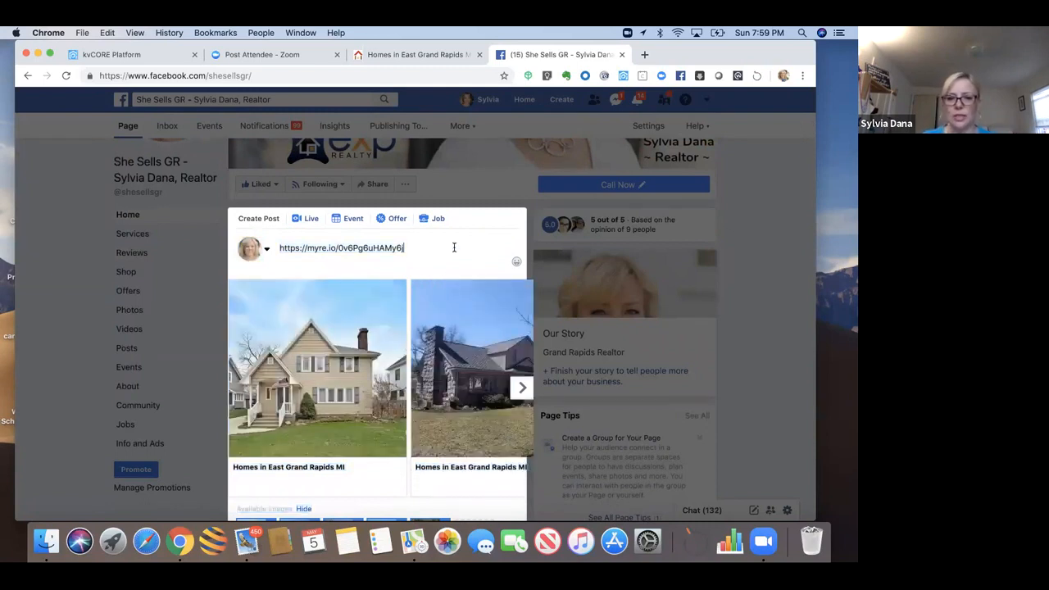
pyautogui.moveTo(410, 248); pyautogui.dragTo(276, 245)
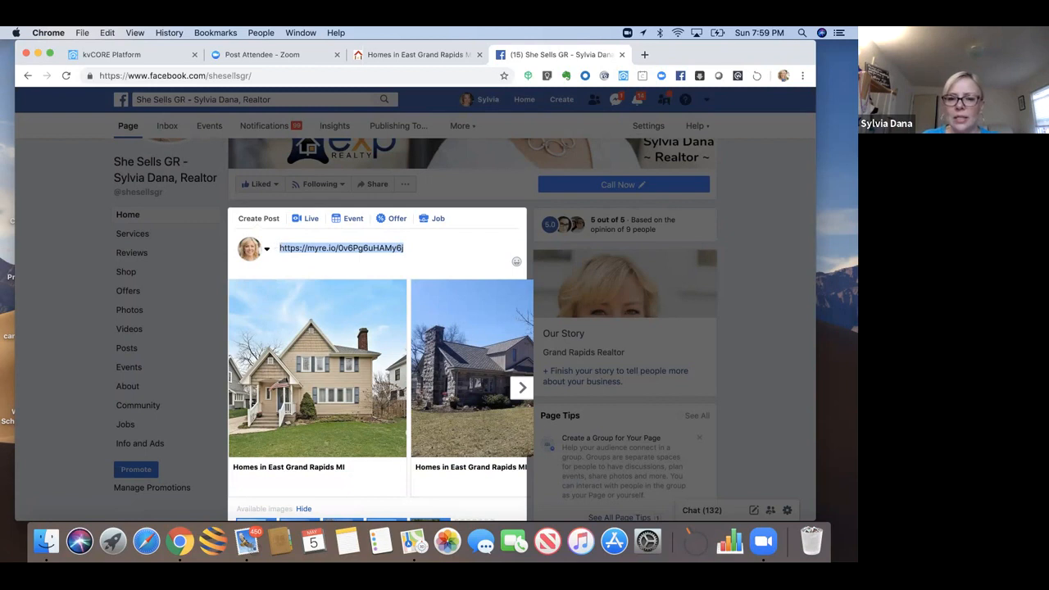
pyautogui.press('BackSpace')
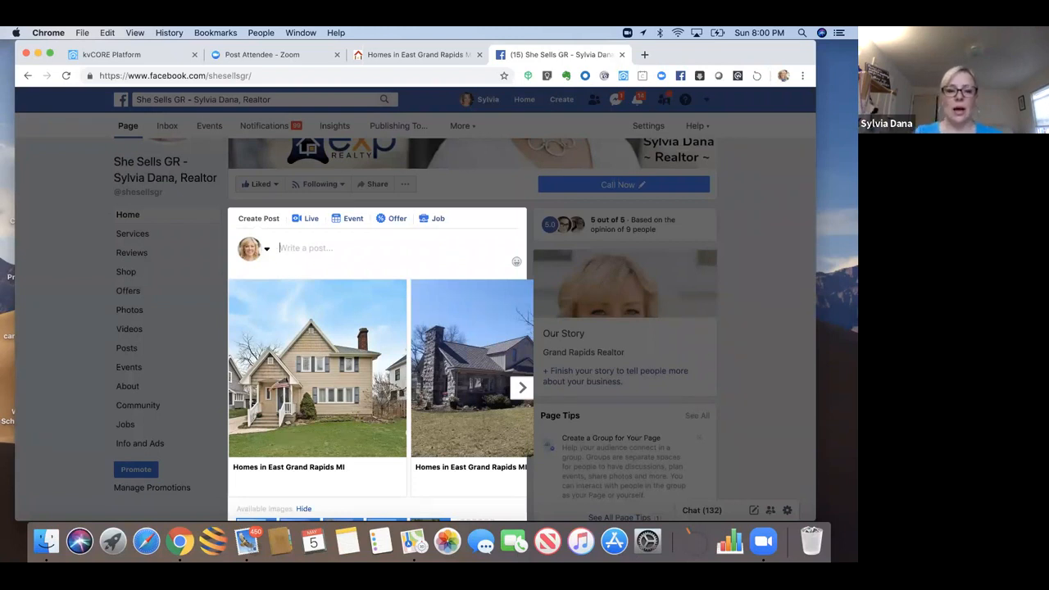
# Step: Write the caption 'If you've been looking for a home in East Grand Rapids for under $400K, now is your chance…'
pyautogui.write('If you')
pyautogui.press('BackSpace')
pyautogui.press('BackSpace')
pyautogui.press('BackSpace')
pyautogui.press('BackSpace')
pyautogui.write("you've been looking for a home in East Gran")
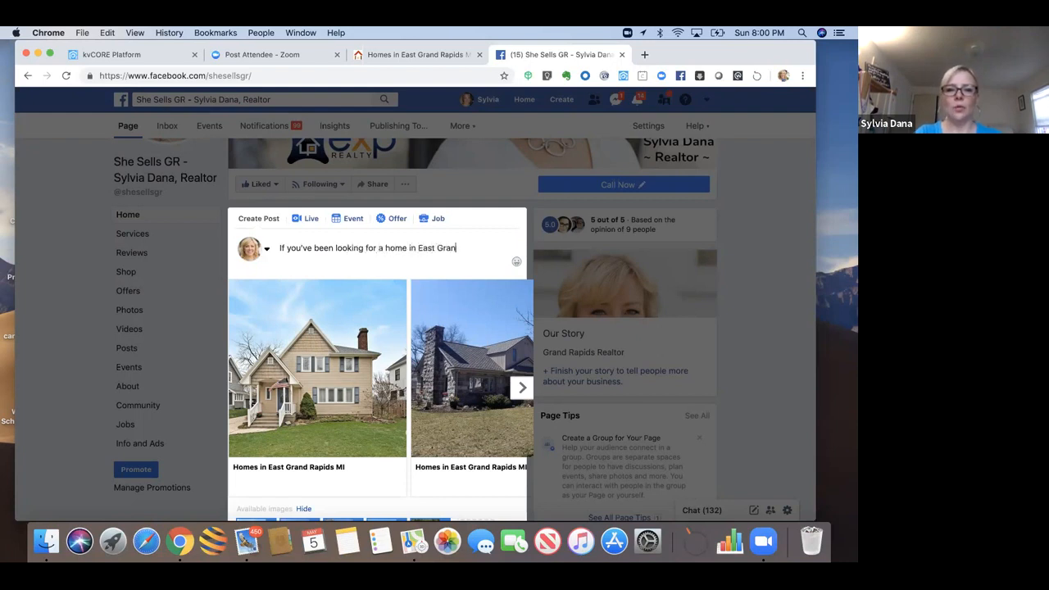
pyautogui.write('d Rapids for un')
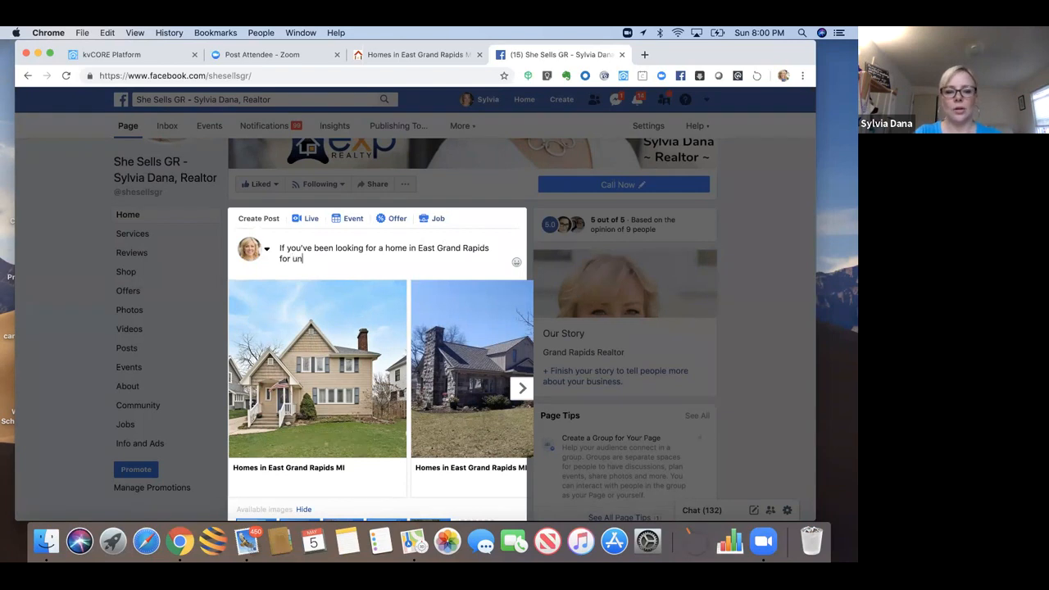
pyautogui.write('der $400K, now ')
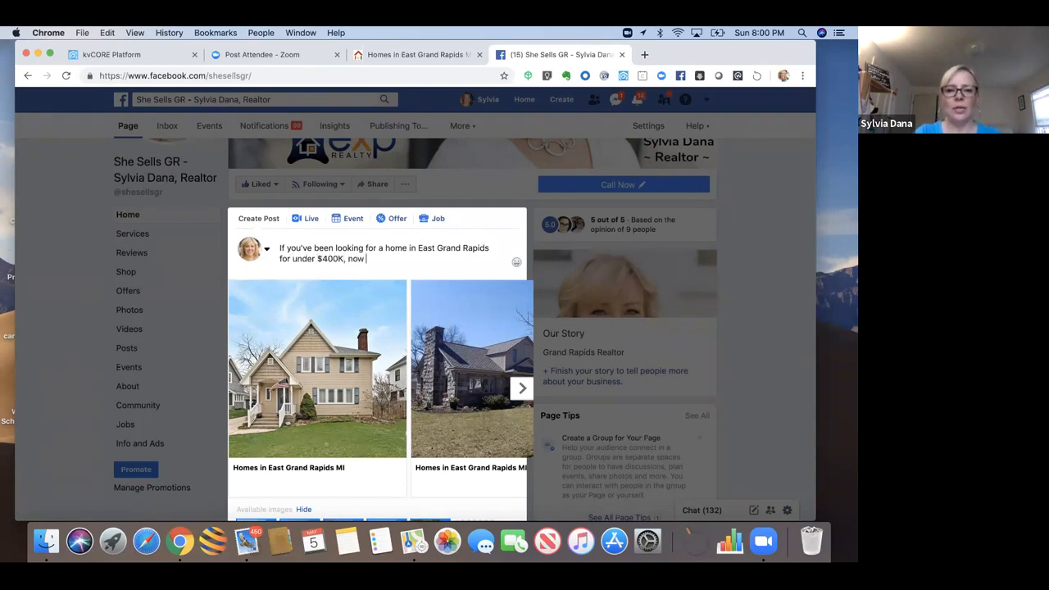
pyautogui.write('is your chance')
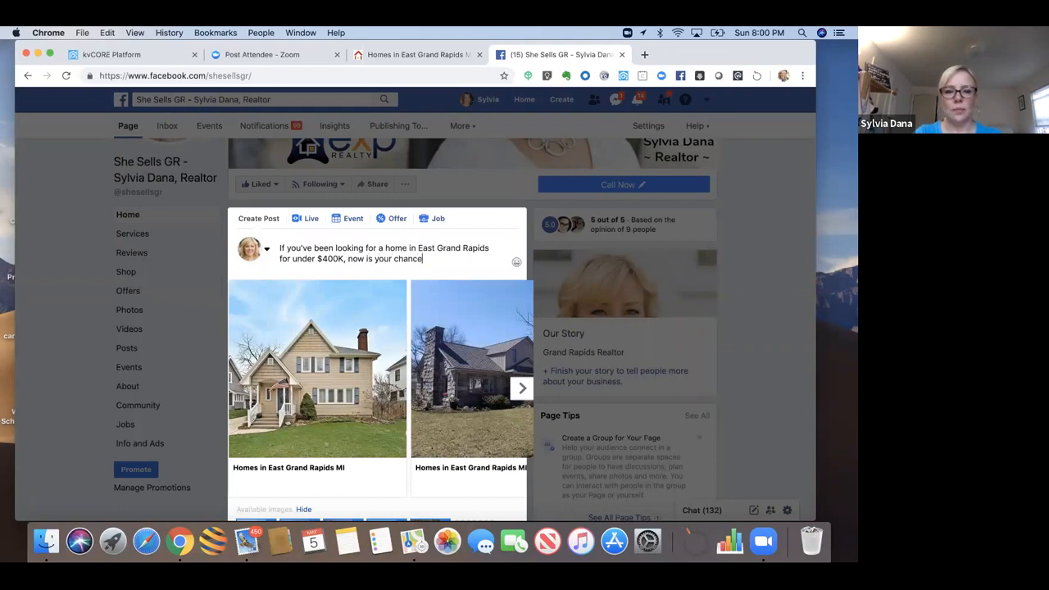
pyautogui.write('! Check out there pro')
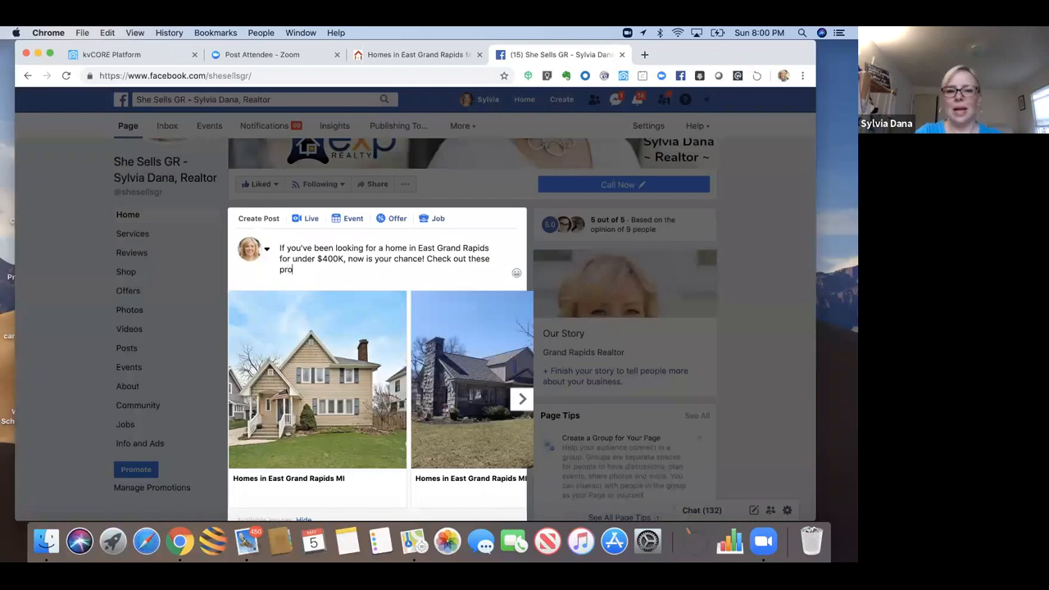
pyautogui.write('perties!')
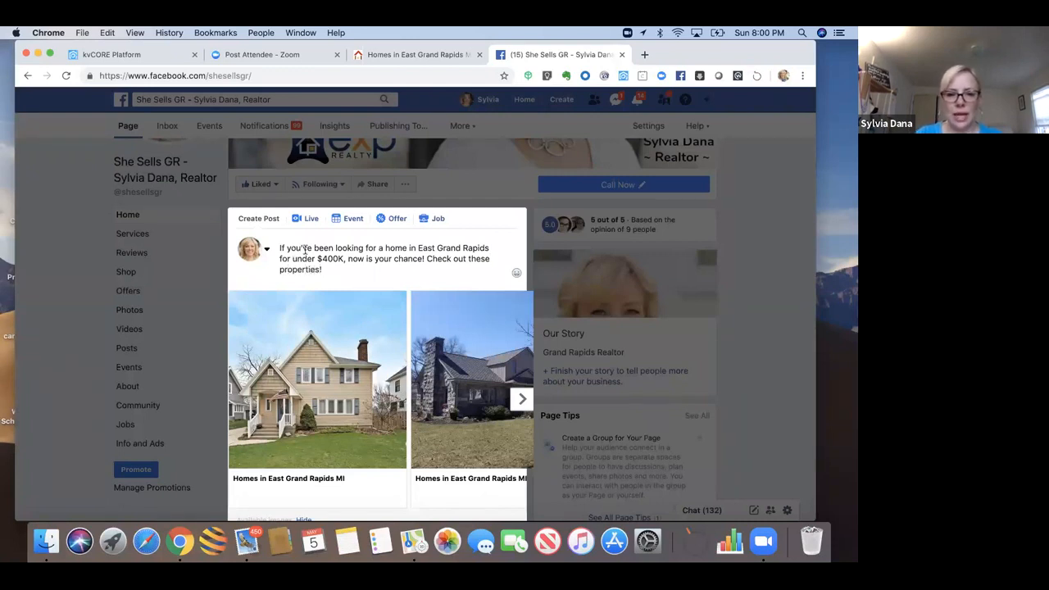
pyautogui.moveTo(306, 250); pyautogui.dragTo(305, 292)
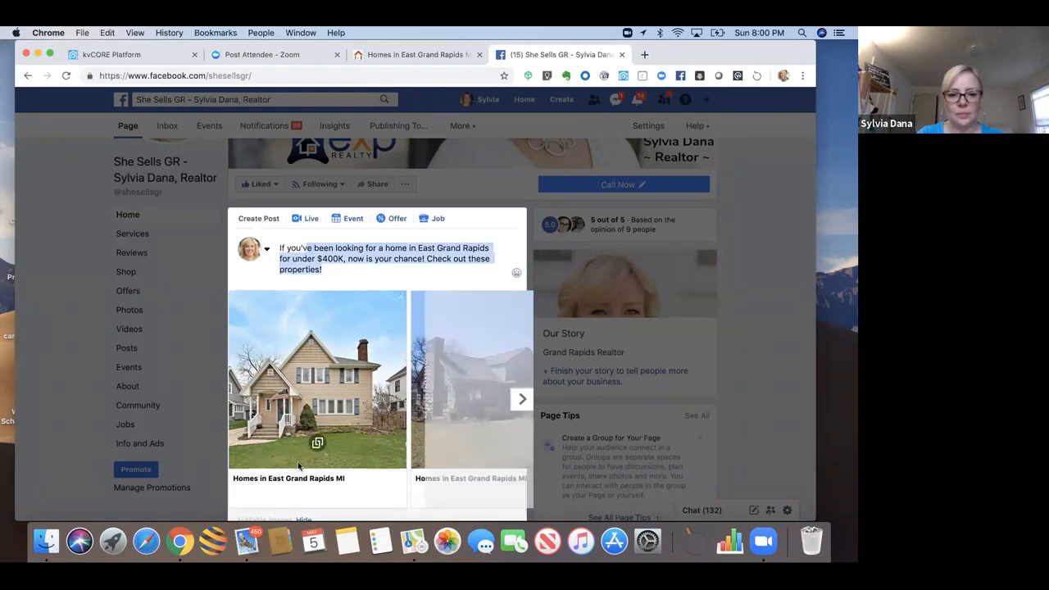
pyautogui.scroll(-5, 299, 500)
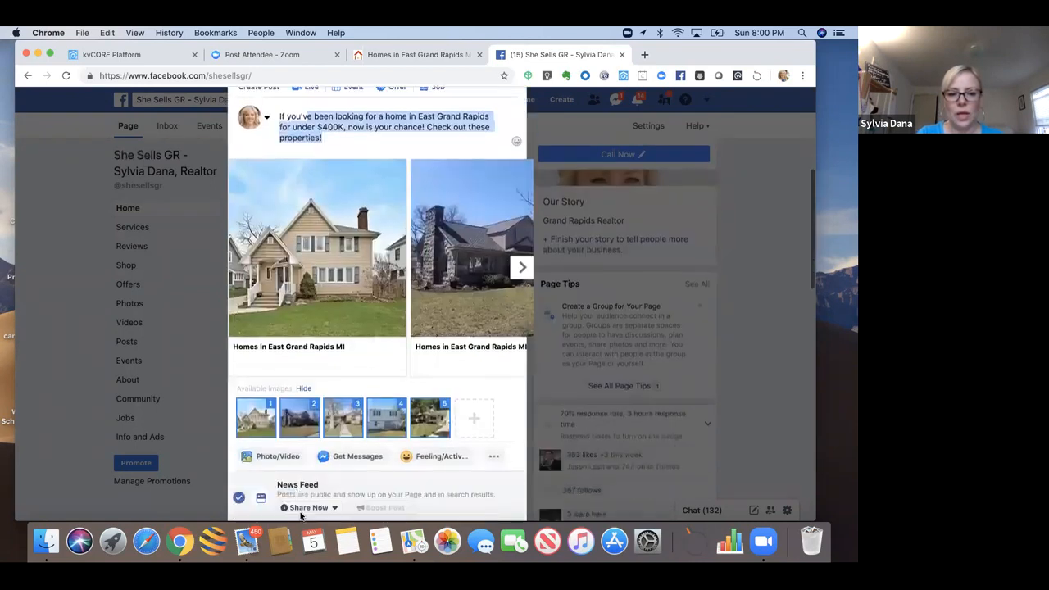
pyautogui.scroll(-1, 300, 470)
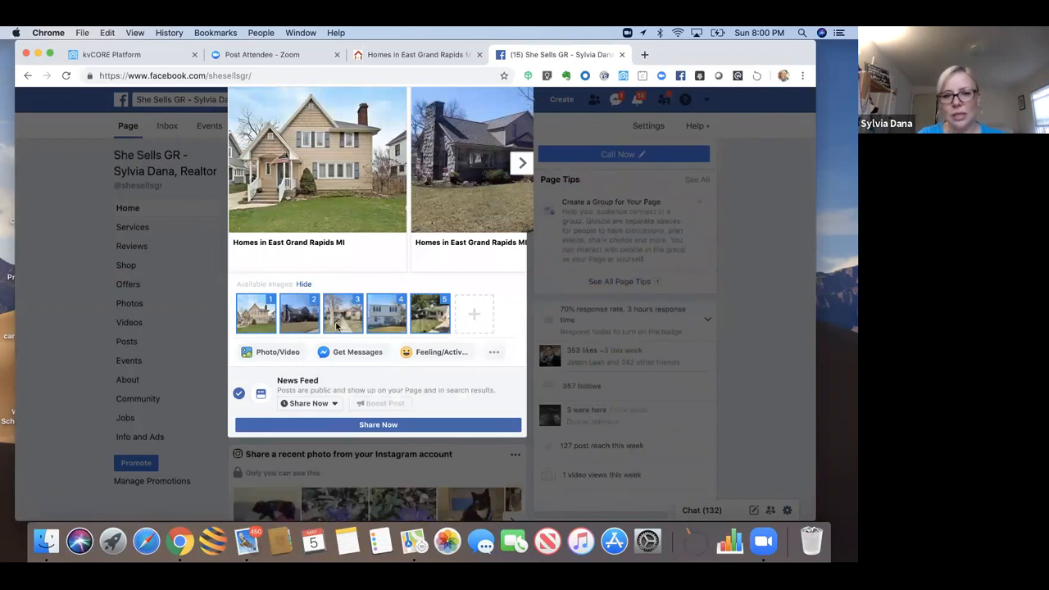
# Step: Share the East Grand Rapids listings post to the business Page with Share Now
pyautogui.click(357, 426)
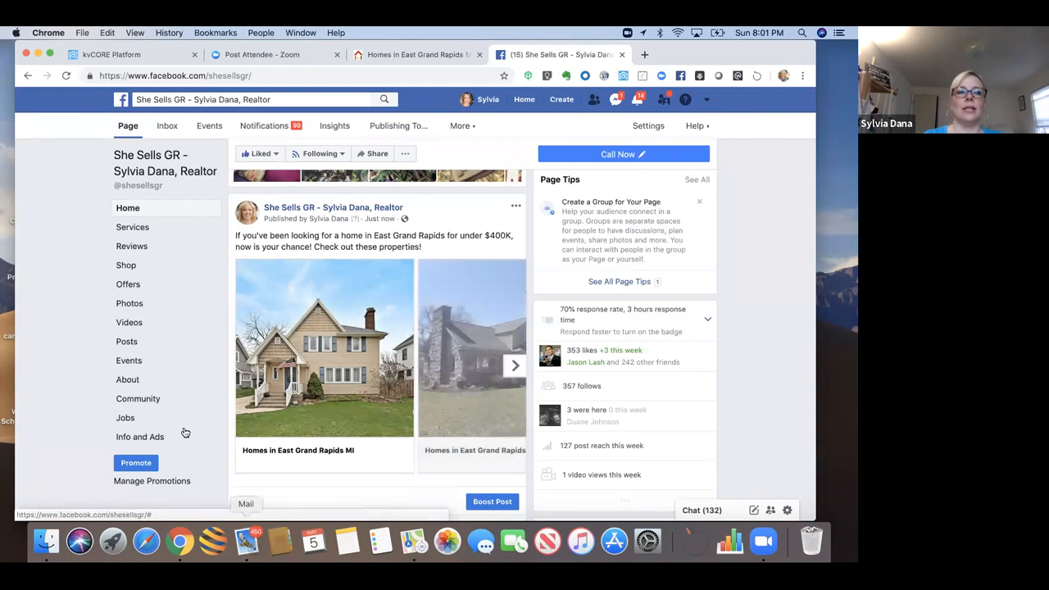
pyautogui.moveTo(695, 51); pyautogui.dragTo(703, 102)
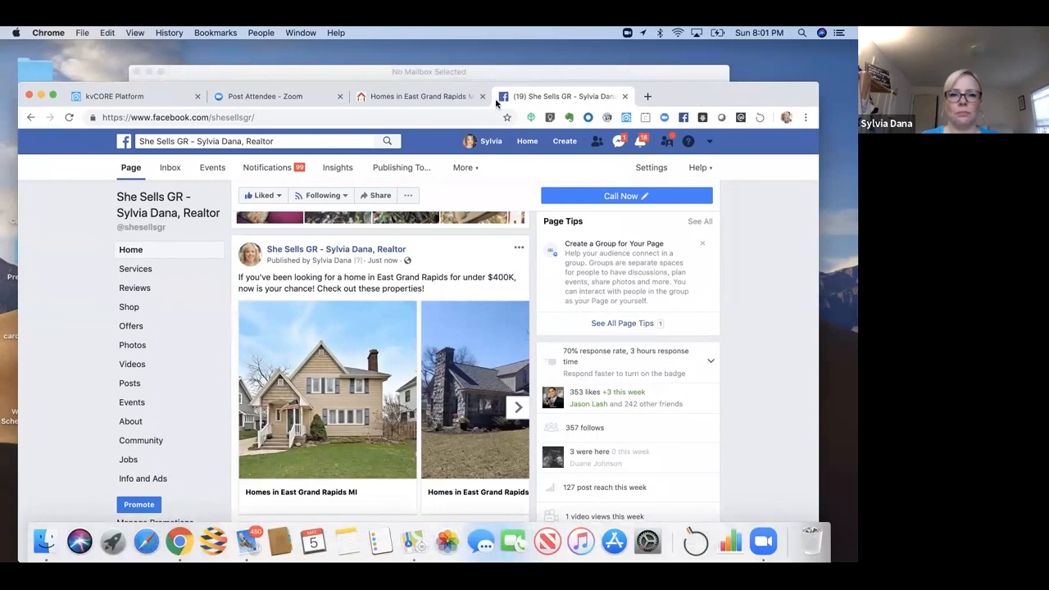
pyautogui.moveTo(665, 98); pyautogui.dragTo(669, 98)
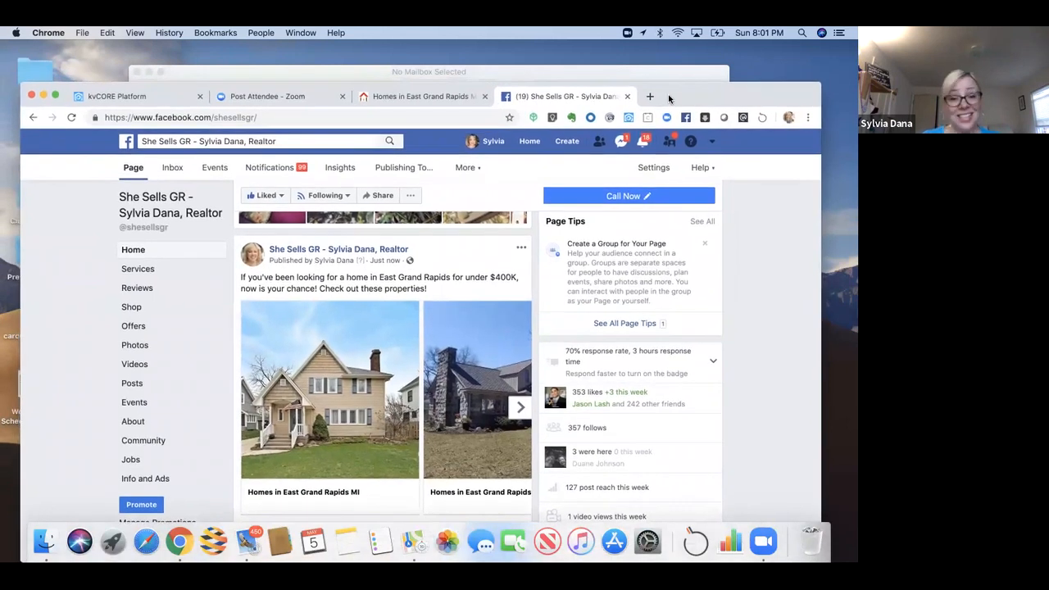
# Step: Return to the kvCORE tab and go from Web & IDX to Marketing Autopilot
pyautogui.click(162, 92)
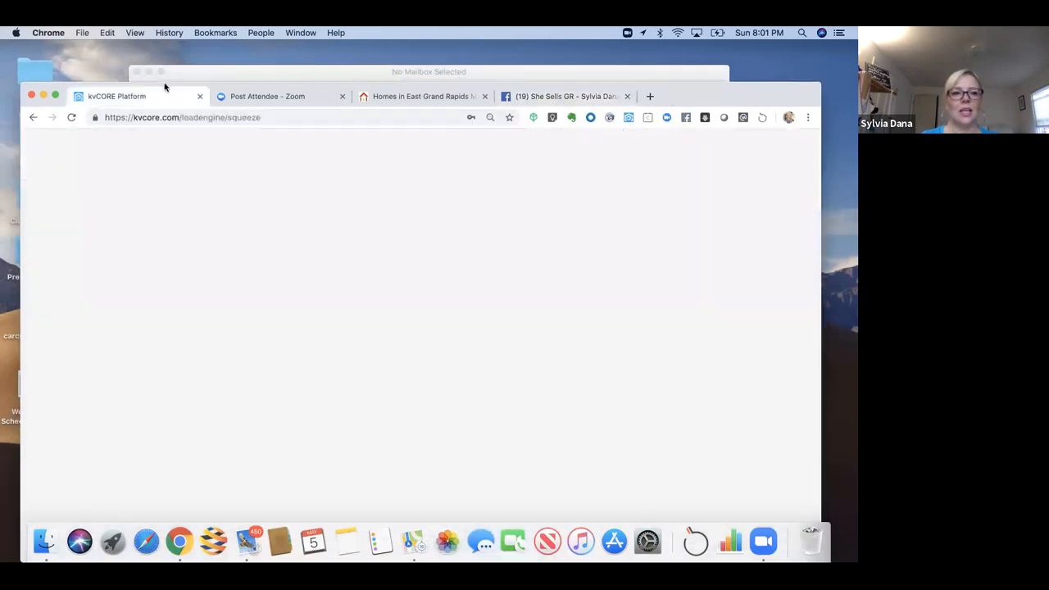
pyautogui.moveTo(165, 87); pyautogui.dragTo(160, 48)
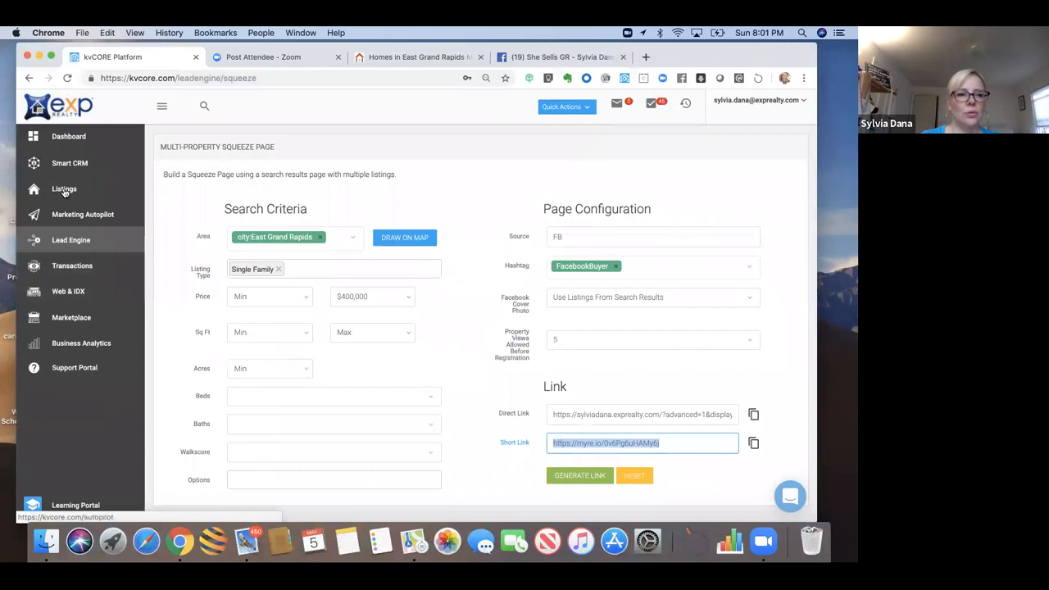
pyautogui.click(81, 299)
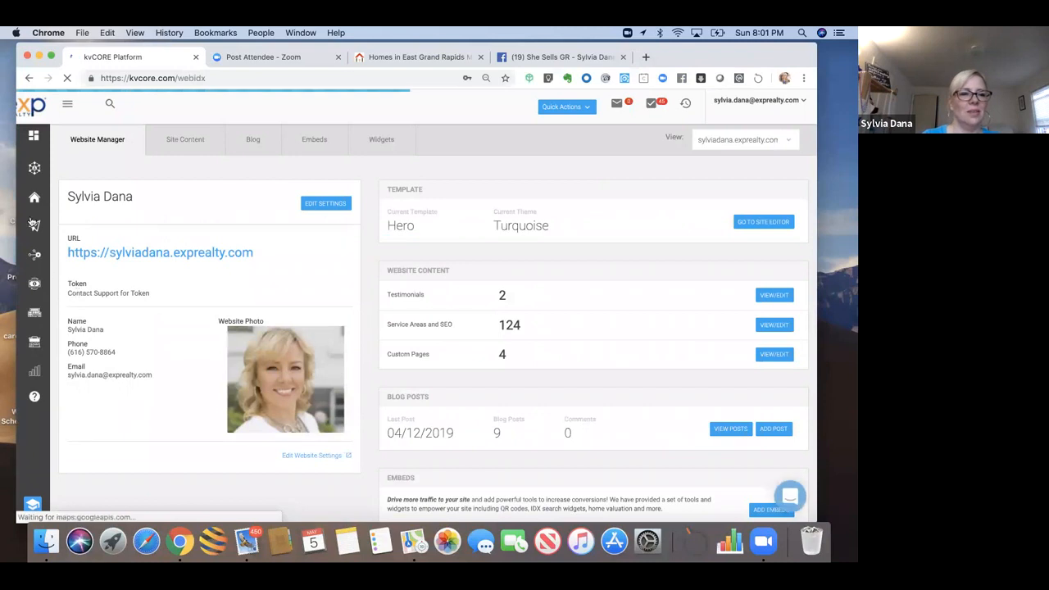
pyautogui.moveTo(33, 222)
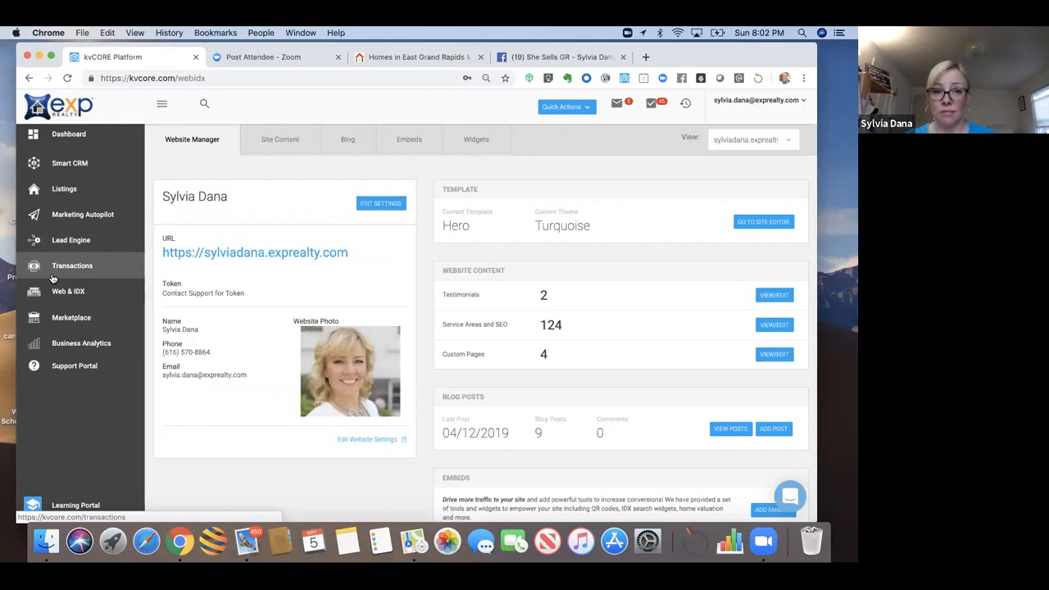
pyautogui.click(79, 216)
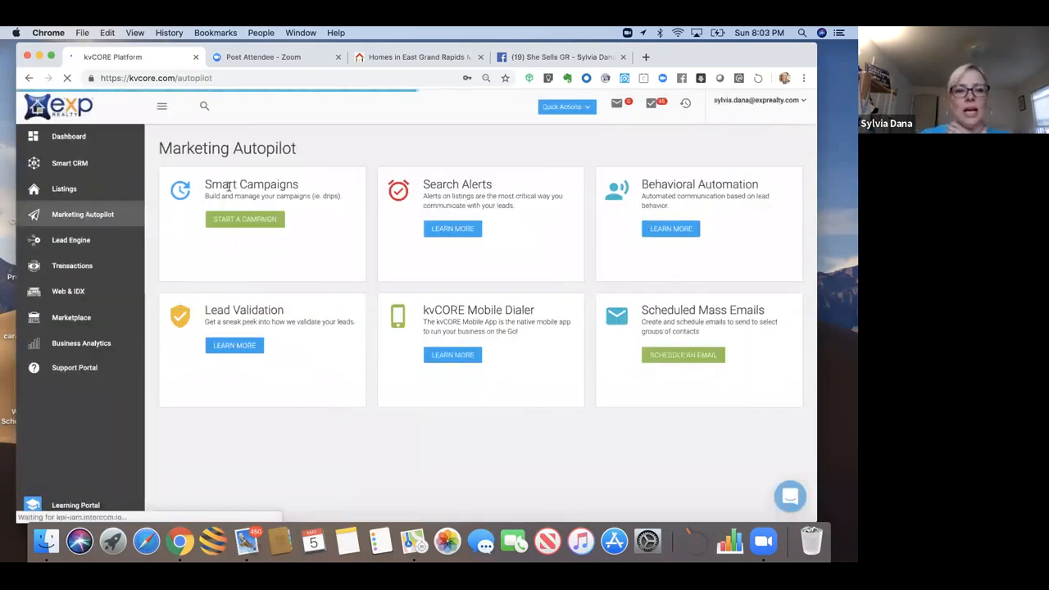
# Step: Open the Smart Campaigns library through START A CAMPAIGN and reposition the browser window
pyautogui.click(231, 223)
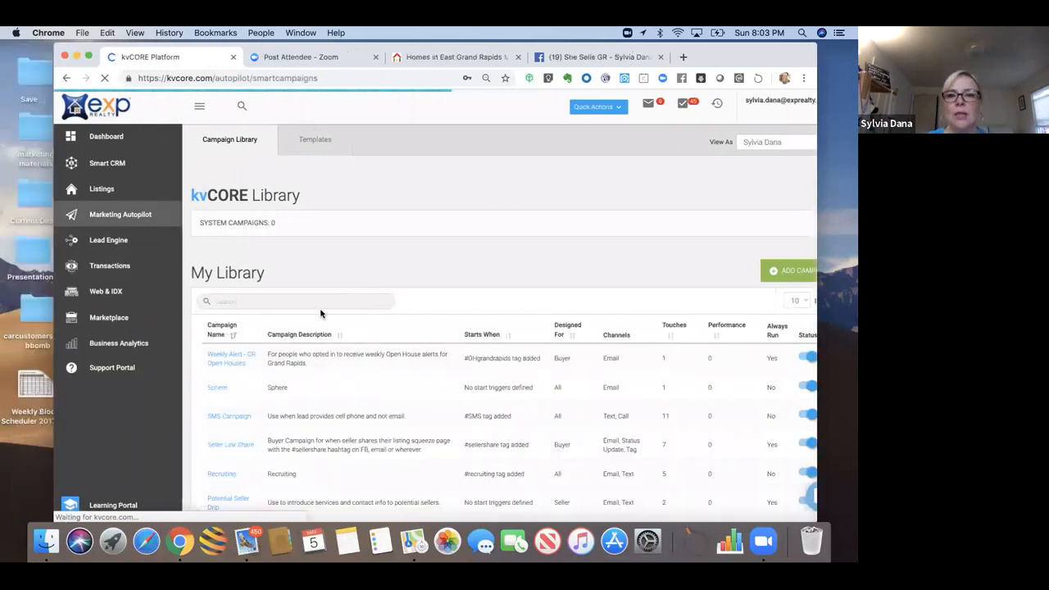
pyautogui.moveTo(714, 54); pyautogui.dragTo(670, 56)
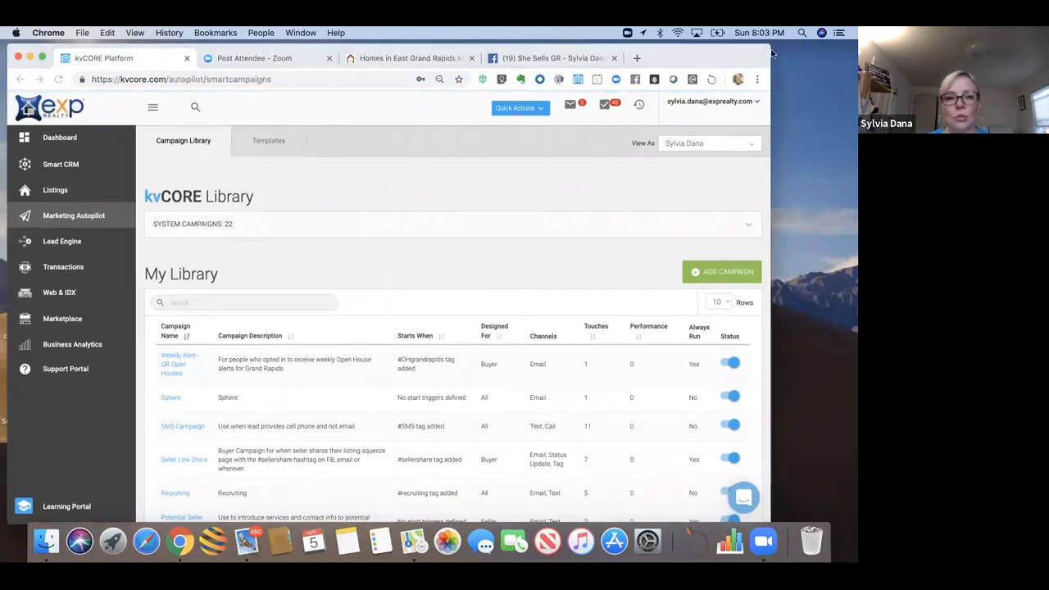
pyautogui.moveTo(743, 55); pyautogui.dragTo(778, 54)
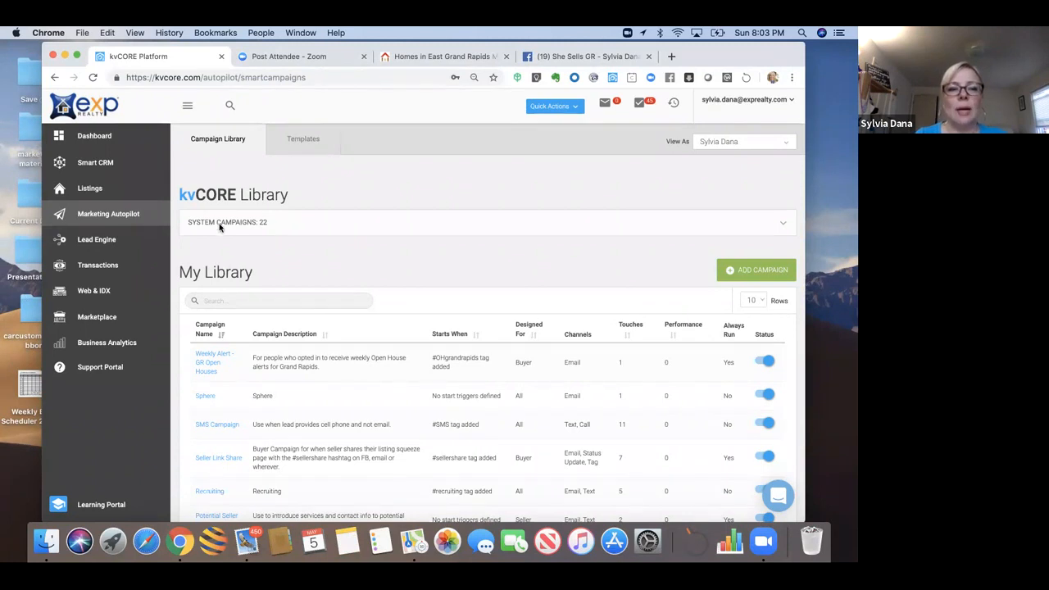
# Step: Expand the 22 system campaigns and browse Open House and the Kunversion Default Seller and Buyer campaigns
pyautogui.click(781, 226)
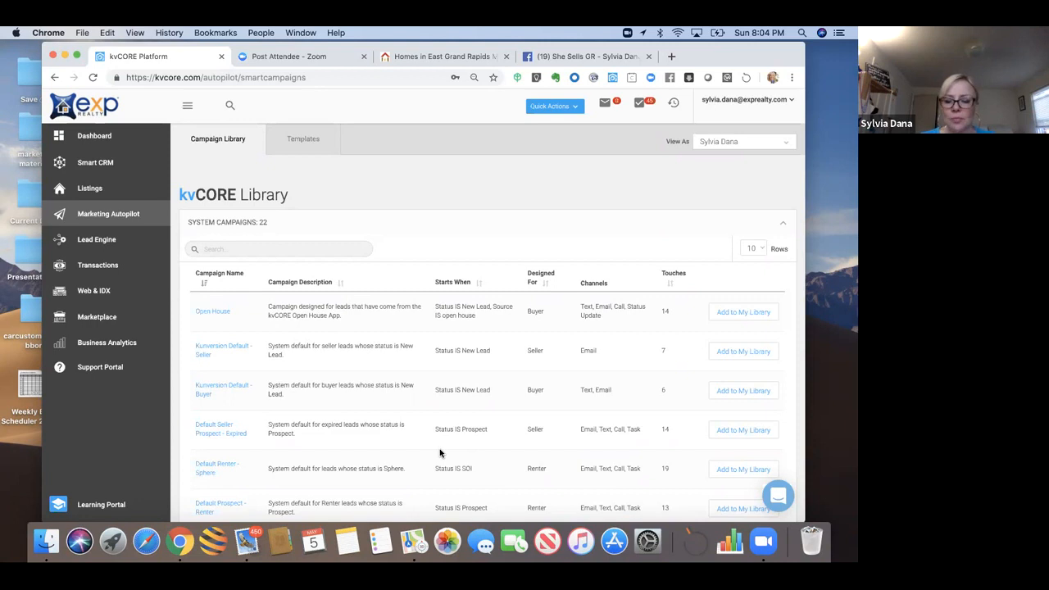
pyautogui.scroll(-5, 440, 453)
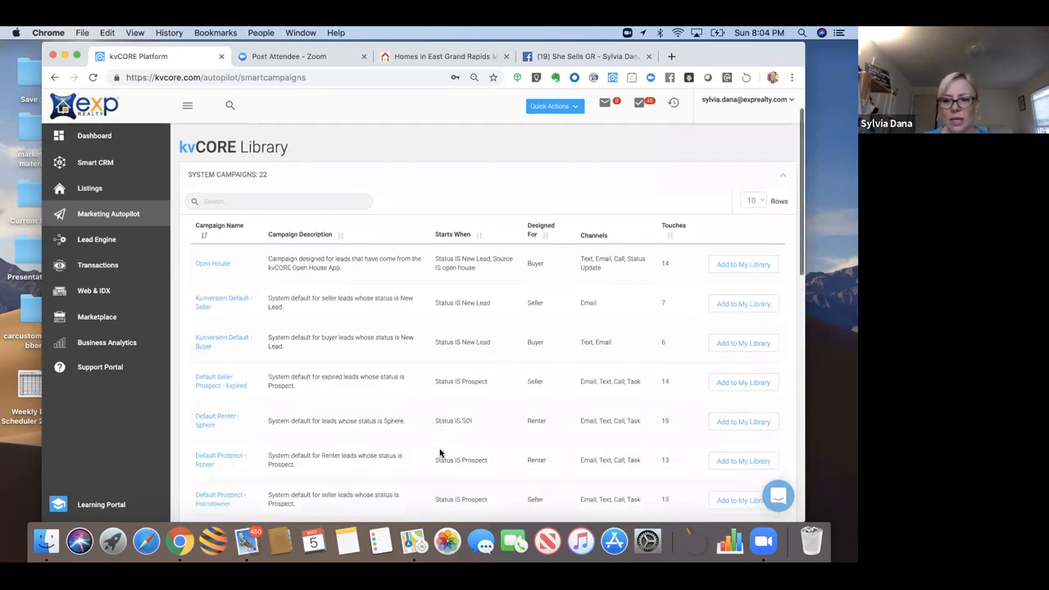
pyautogui.scroll(-2, 440, 450)
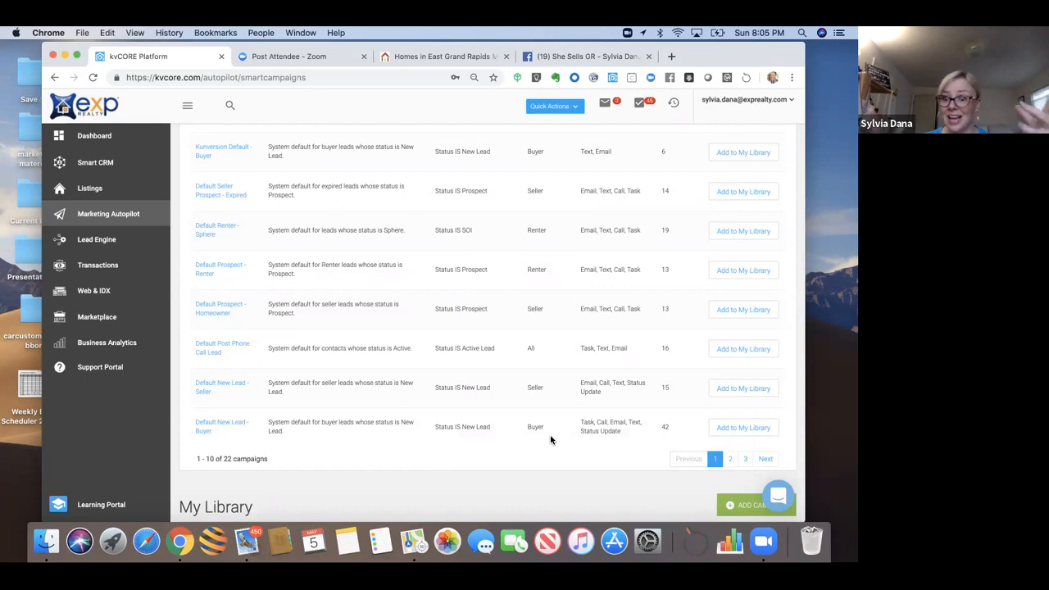
pyautogui.scroll(1, 551, 440)
pyautogui.scroll(3, 551, 441)
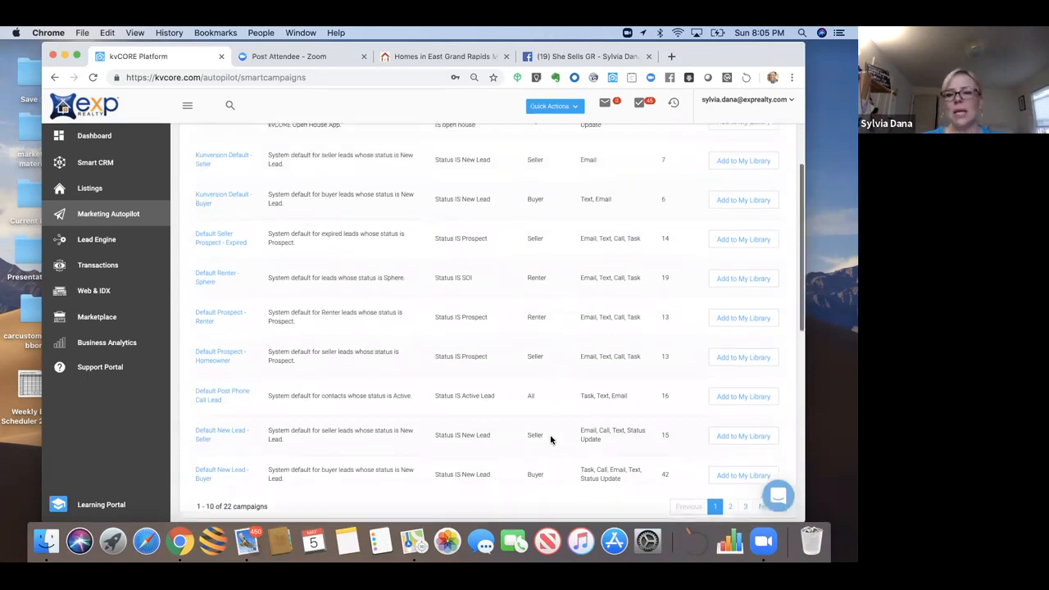
pyautogui.scroll(3, 551, 440)
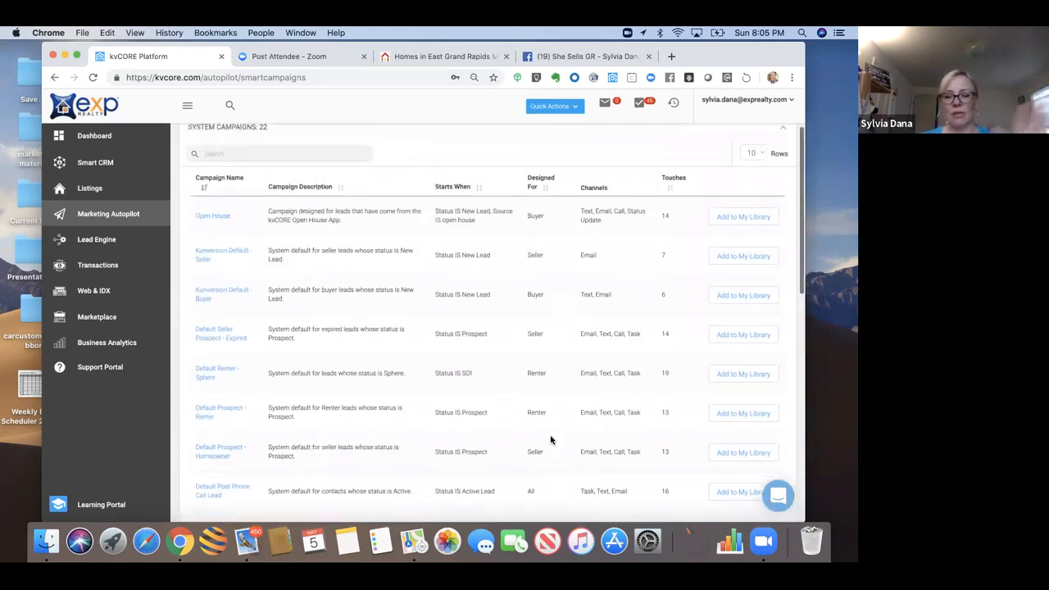
pyautogui.scroll(1, 550, 440)
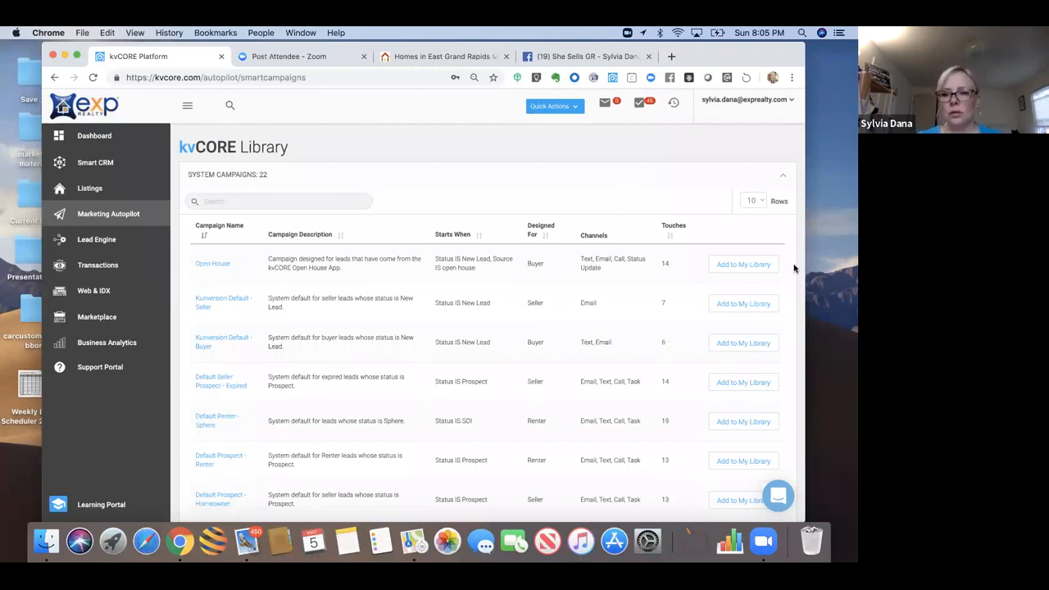
pyautogui.click(784, 176)
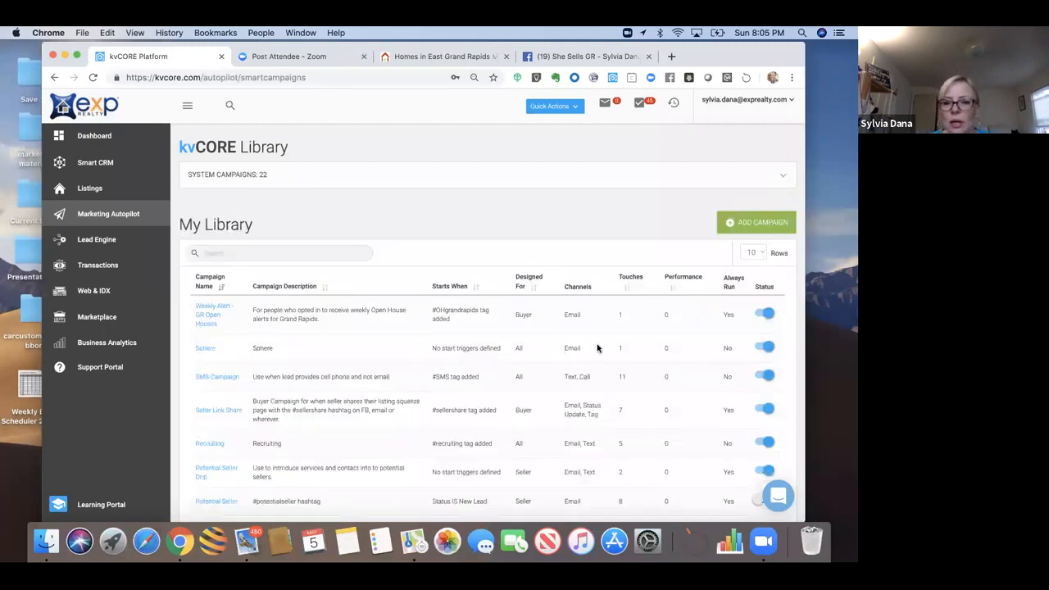
pyautogui.click(768, 314)
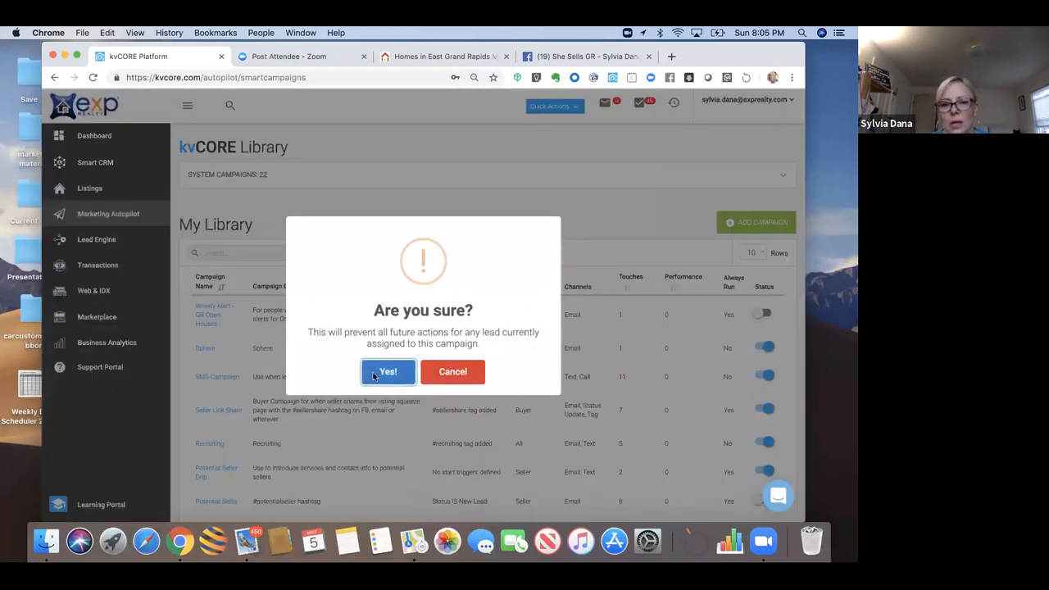
pyautogui.click(379, 374)
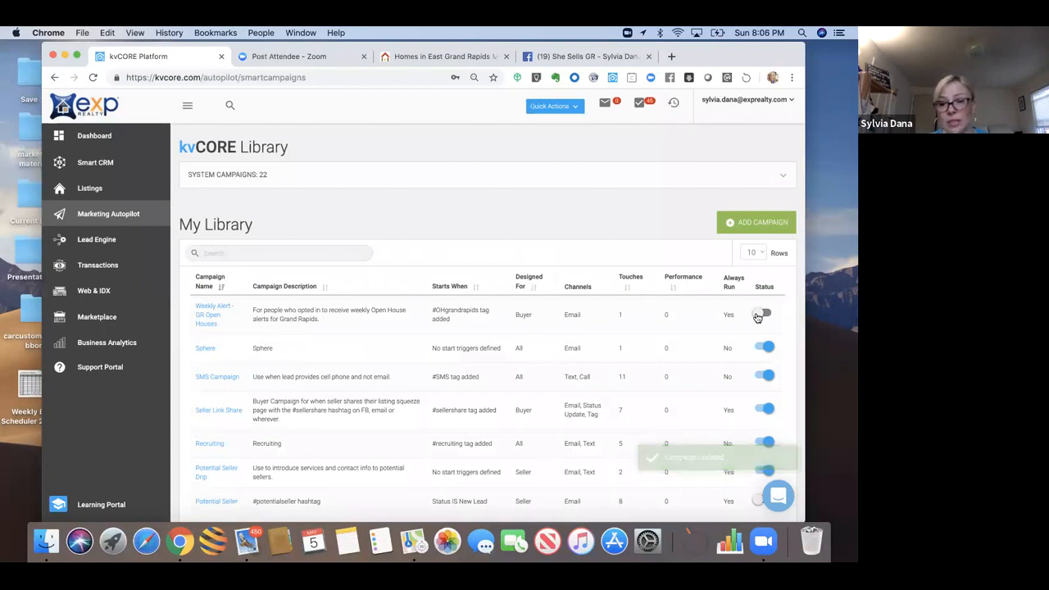
pyautogui.click(761, 315)
pyautogui.click(388, 371)
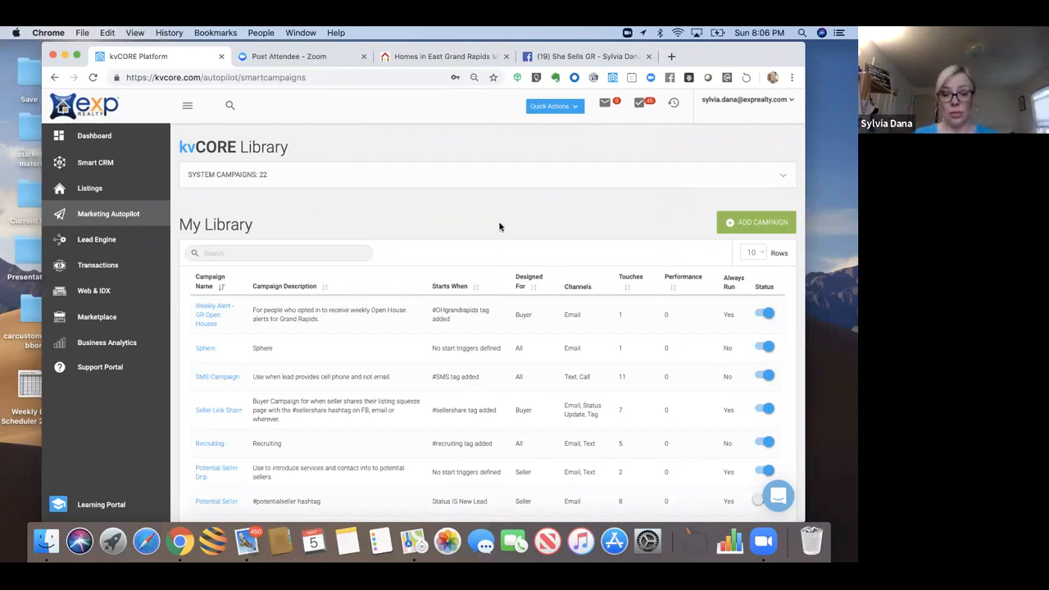
pyautogui.scroll(-4, 499, 226)
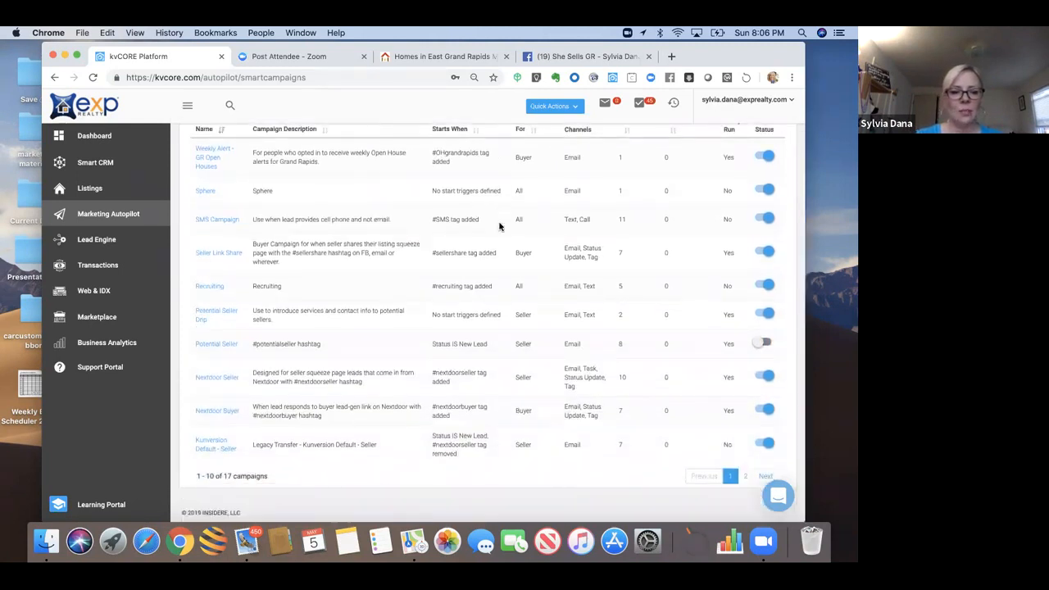
pyautogui.scroll(3, 499, 226)
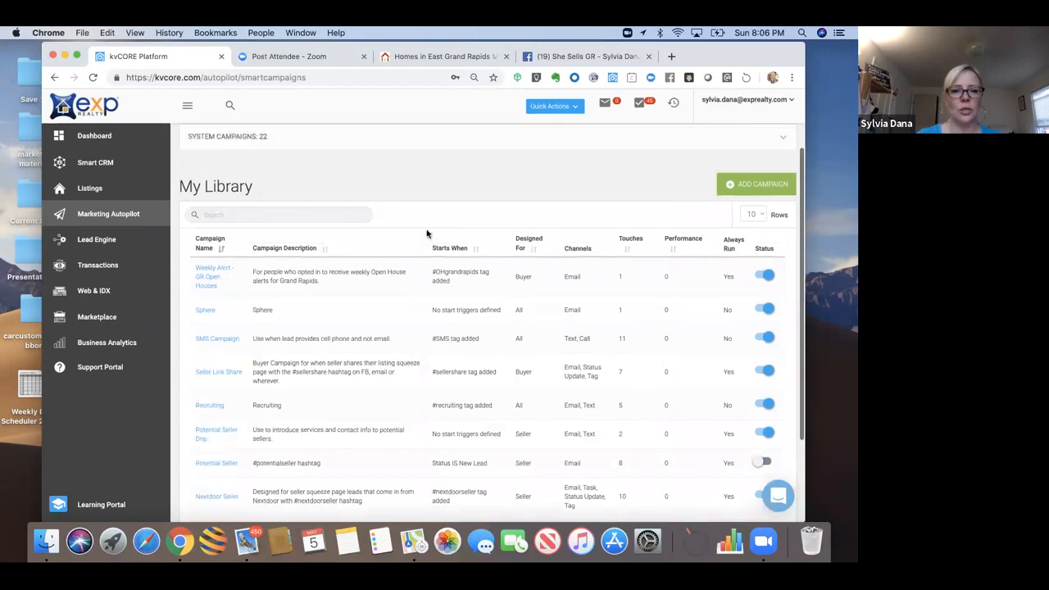
# Step: Find 'face' in My Library and remove the Facebook Buyer Campaign, leaving 16 campaigns
pyautogui.click(235, 215)
pyautogui.write('face')
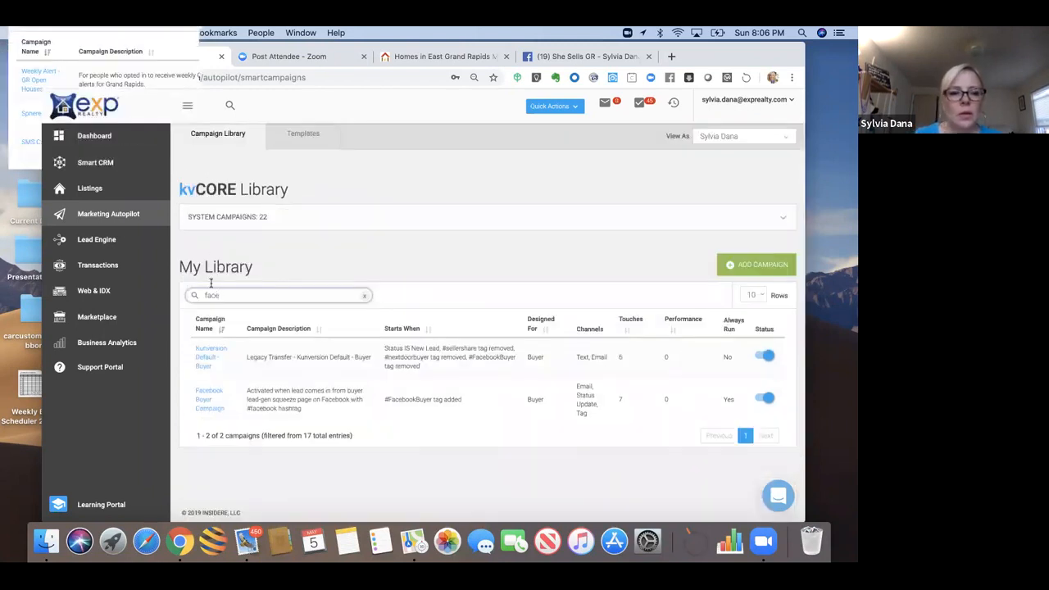
pyautogui.click(196, 395)
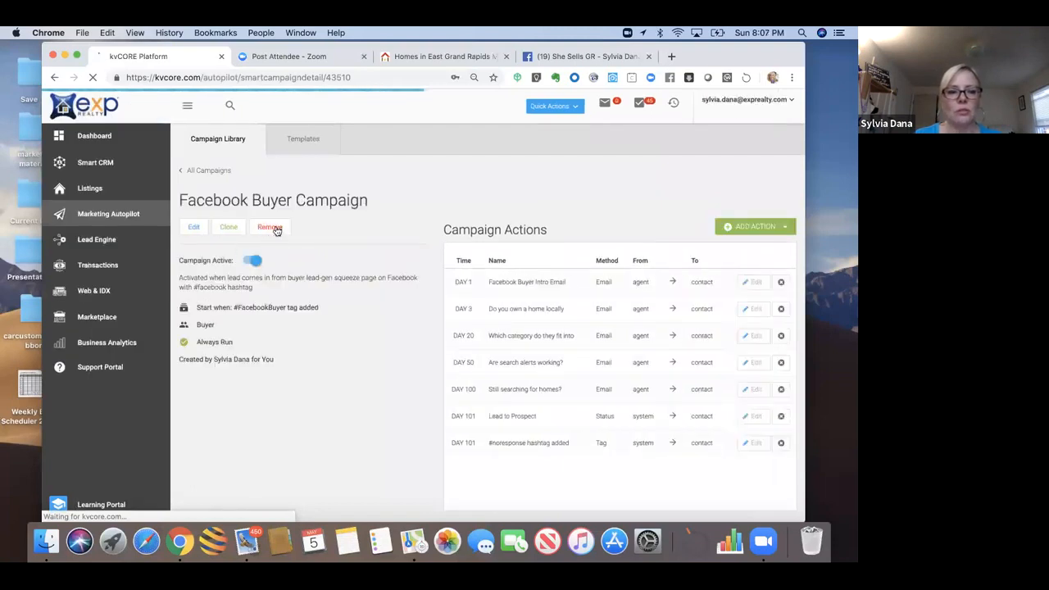
pyautogui.click(276, 229)
pyautogui.click(386, 371)
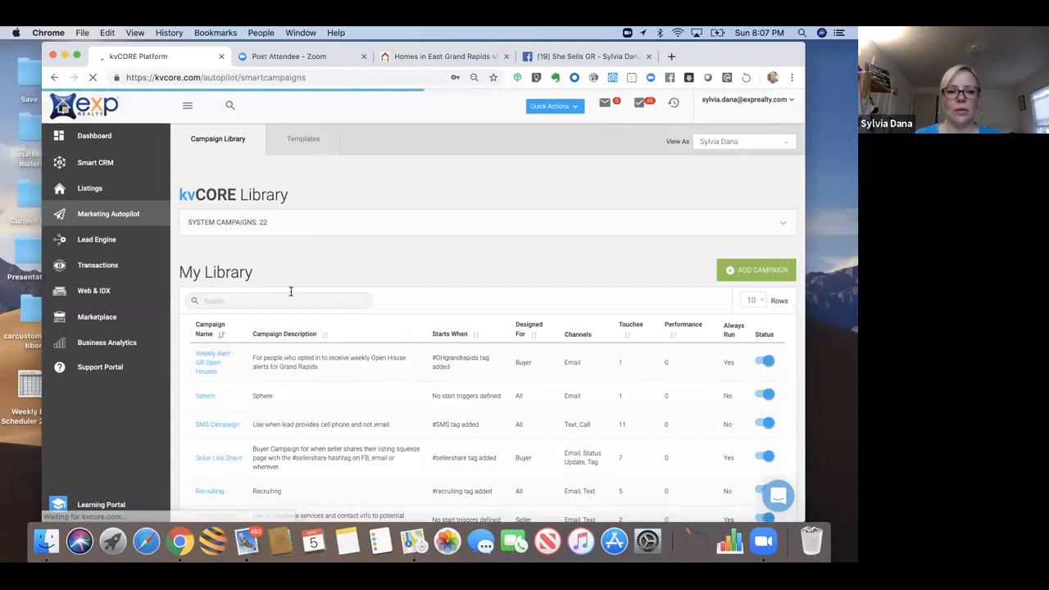
pyautogui.scroll(-3, 291, 296)
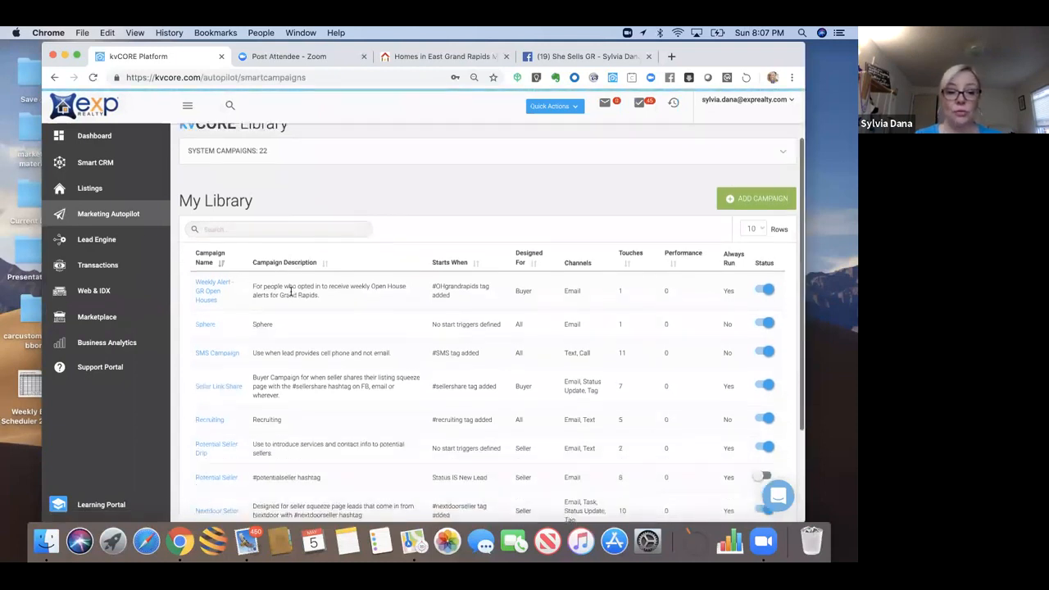
pyautogui.scroll(-2, 291, 295)
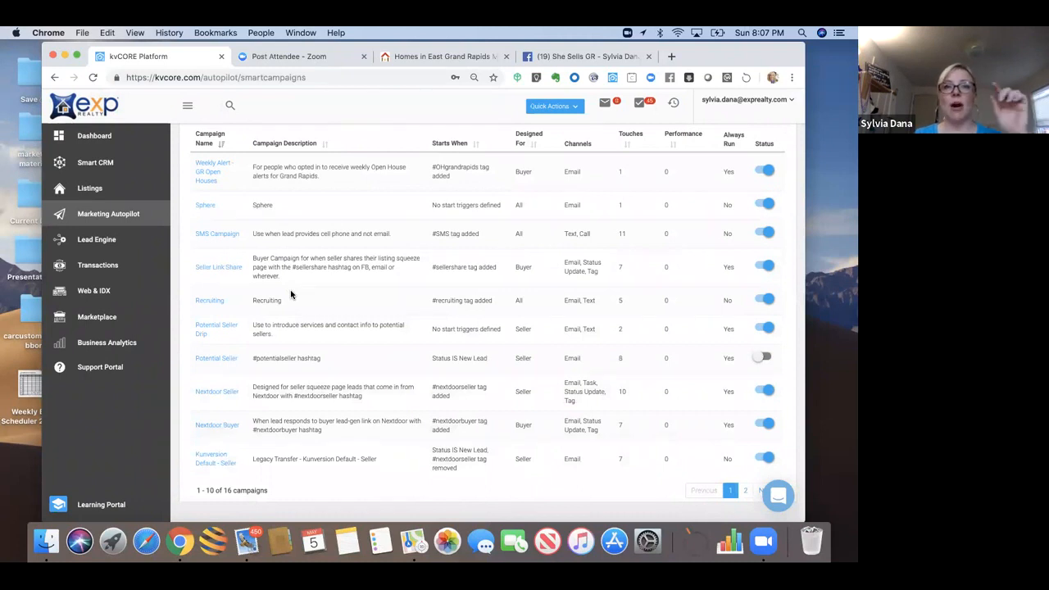
pyautogui.scroll(-1, 291, 295)
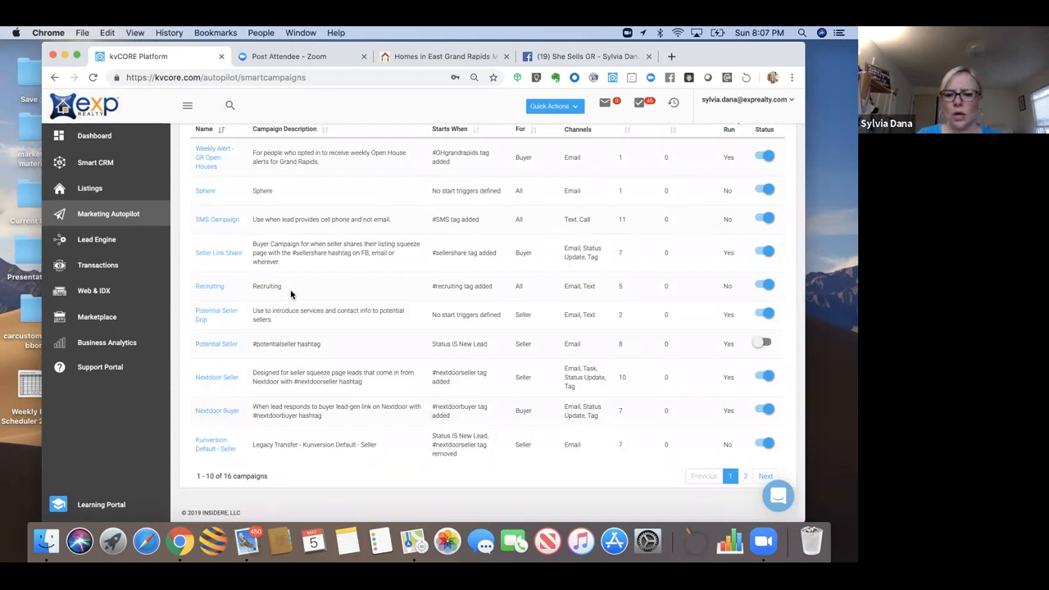
# Step: Open Kunversion Default - Buyer from page 2 of the library for editing
pyautogui.click(745, 476)
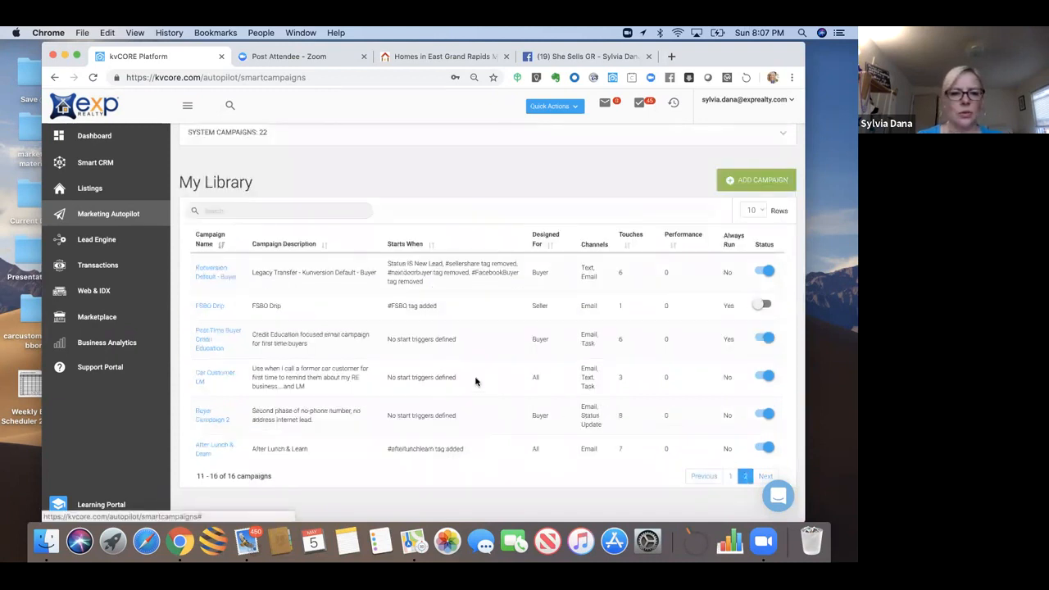
pyautogui.click(215, 272)
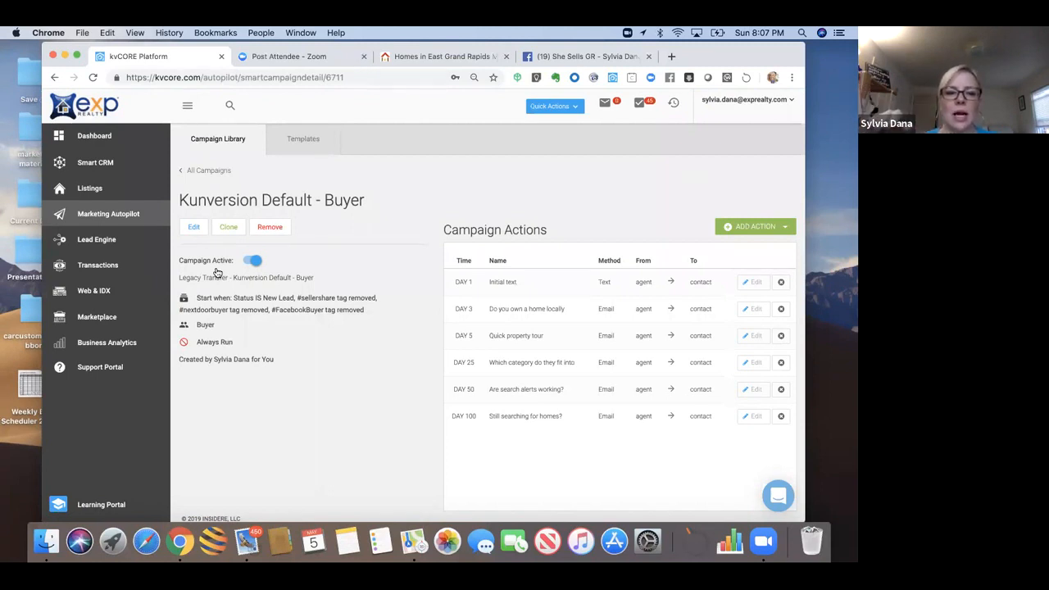
pyautogui.click(194, 229)
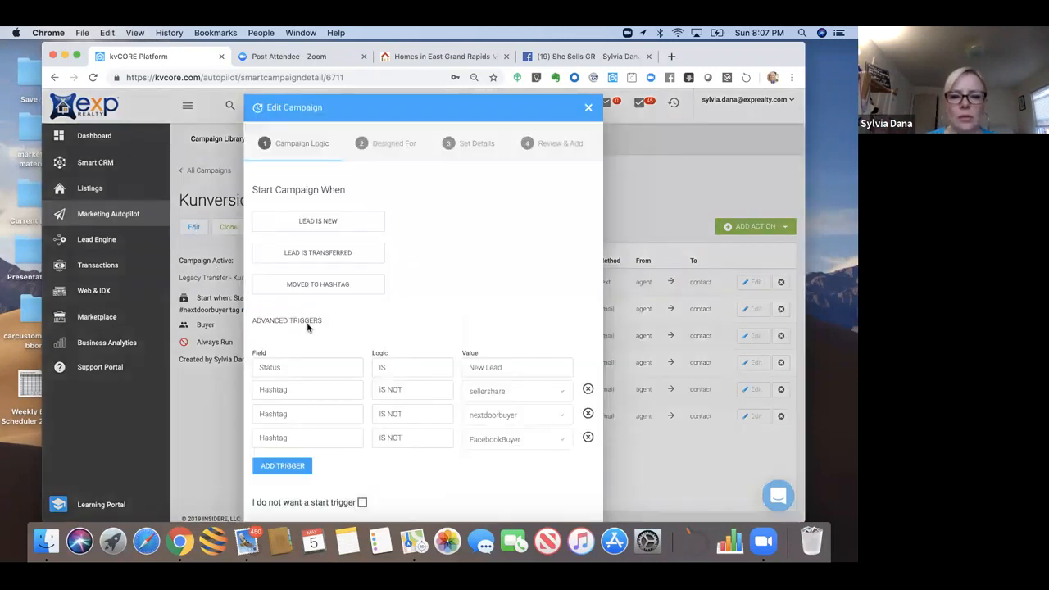
# Step: Delete the FacebookBuyer hashtag trigger row and update the campaign
pyautogui.click(587, 439)
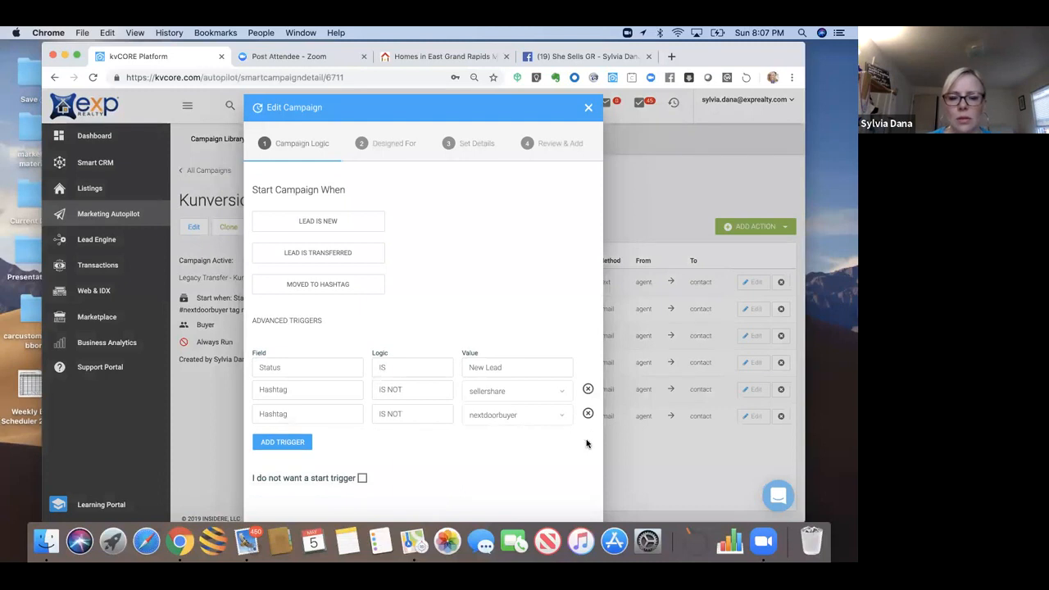
pyautogui.scroll(-1, 501, 381)
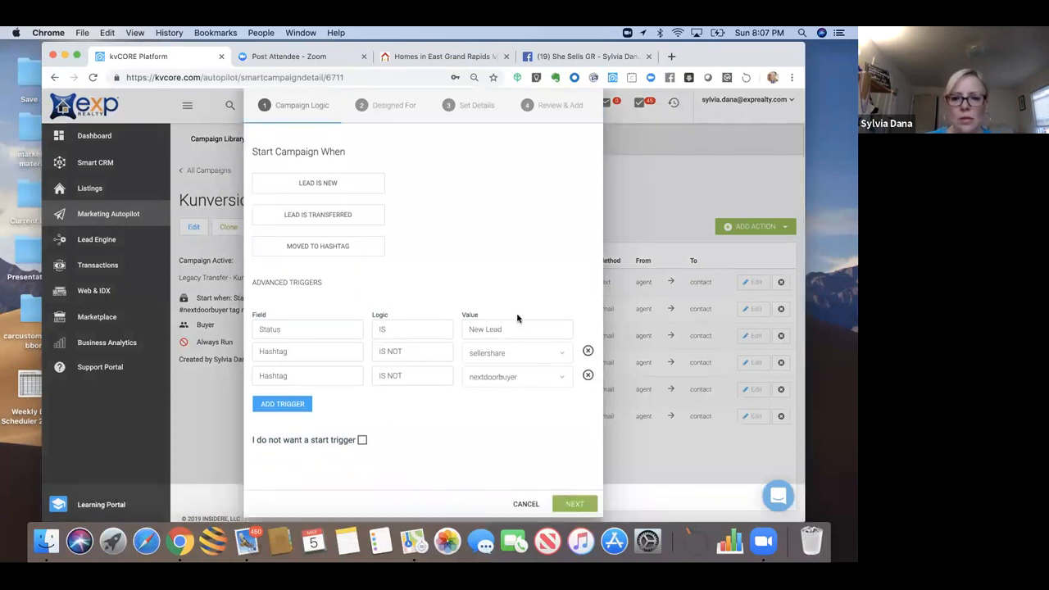
pyautogui.moveTo(519, 305); pyautogui.dragTo(518, 487)
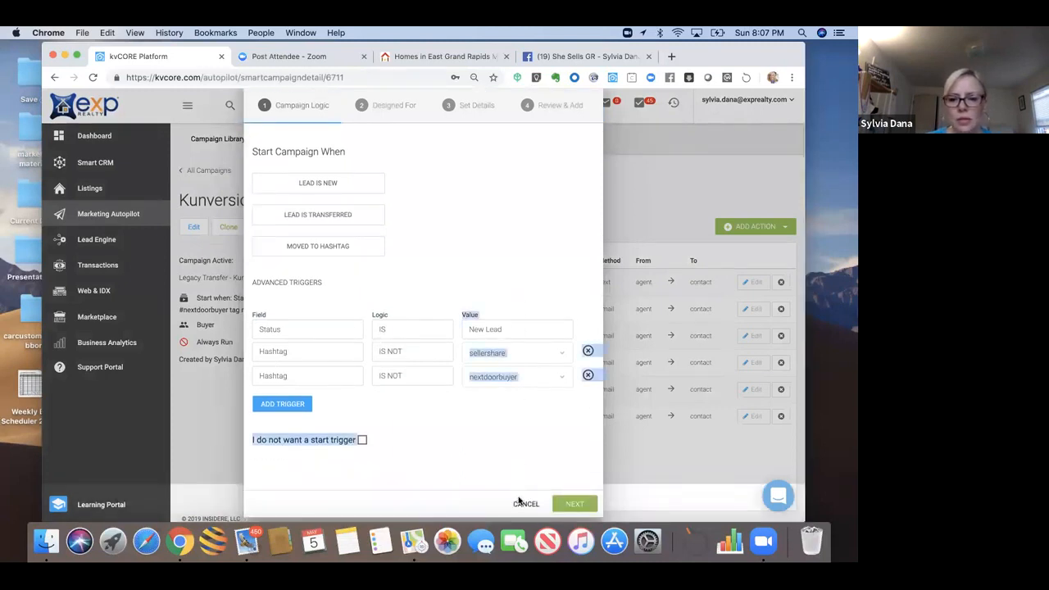
pyautogui.click(570, 506)
pyautogui.click(576, 438)
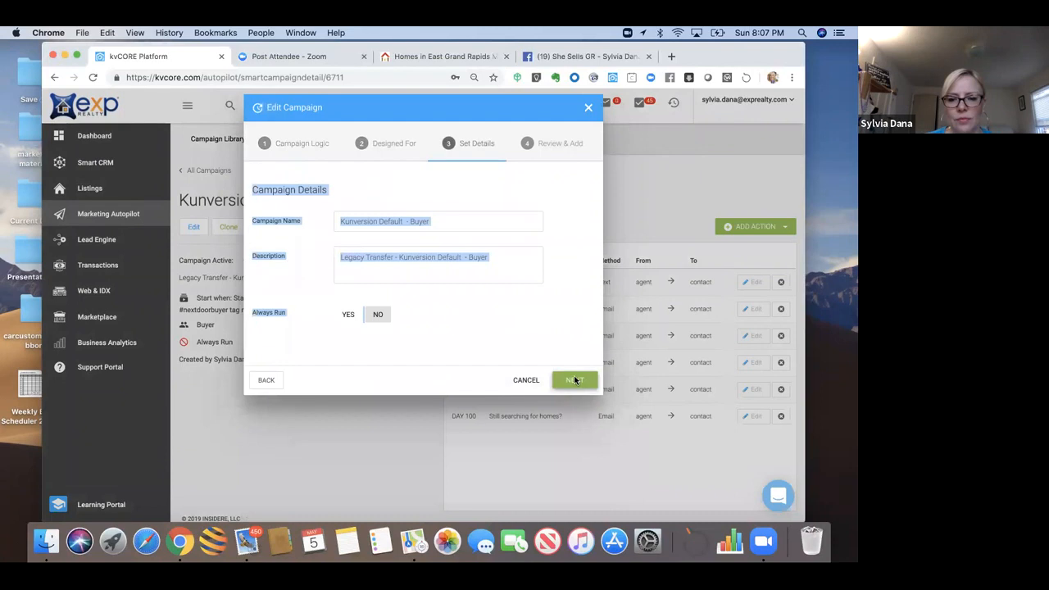
pyautogui.click(574, 377)
pyautogui.click(542, 495)
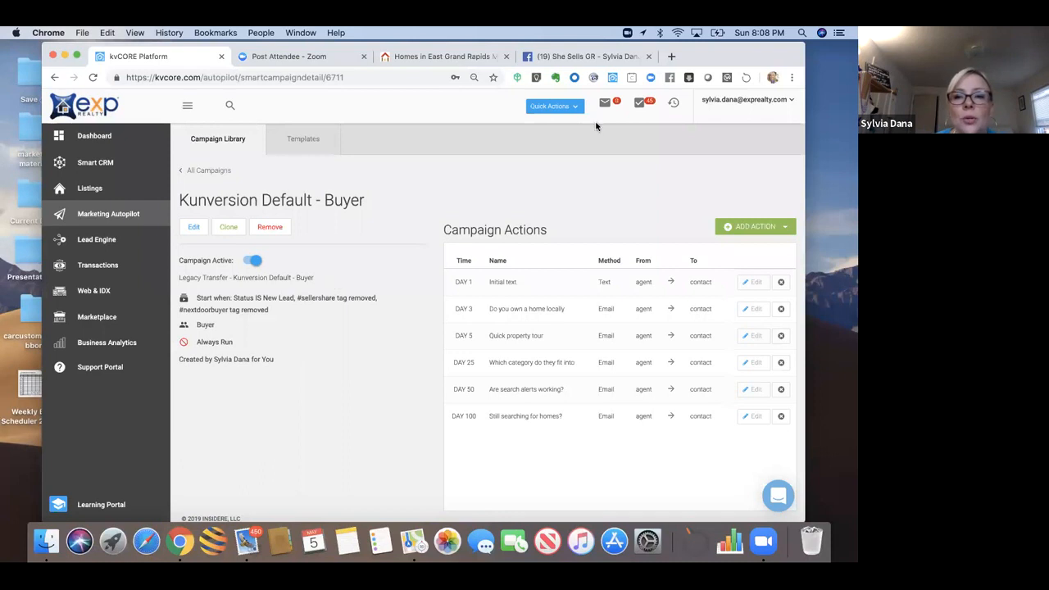
# Step: Start cloning Kunversion Default - Buyer, keeping its triggers and audience unchanged
pyautogui.moveTo(674, 59); pyautogui.dragTo(632, 67)
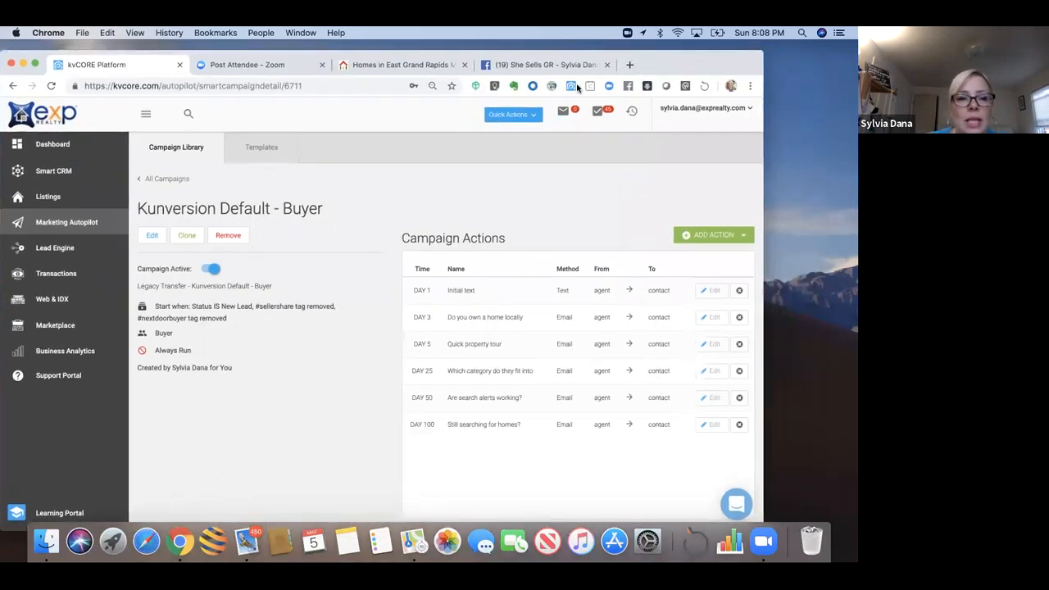
pyautogui.click(188, 235)
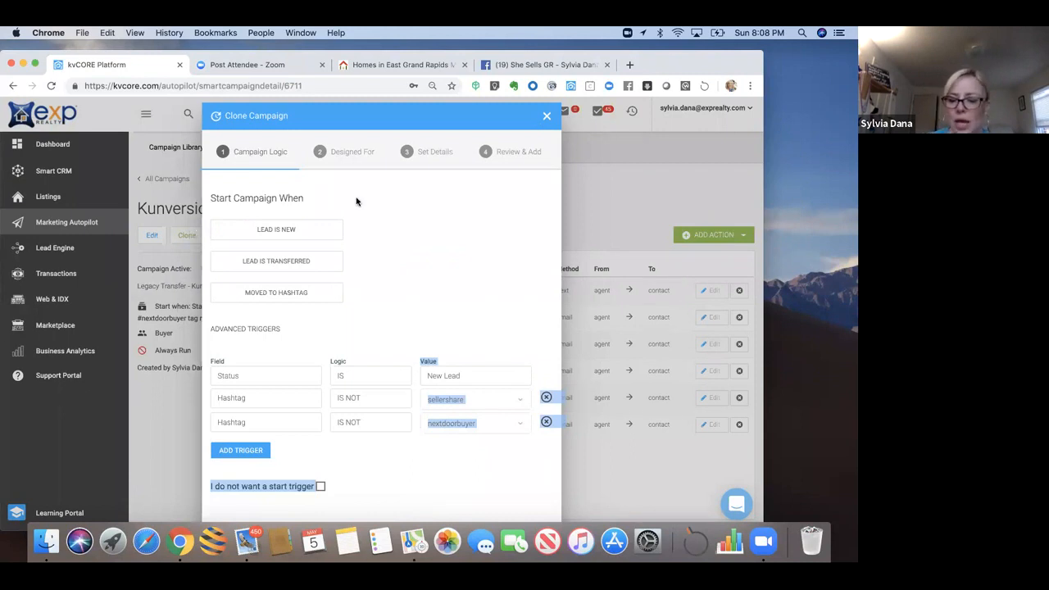
pyautogui.scroll(-2, 357, 202)
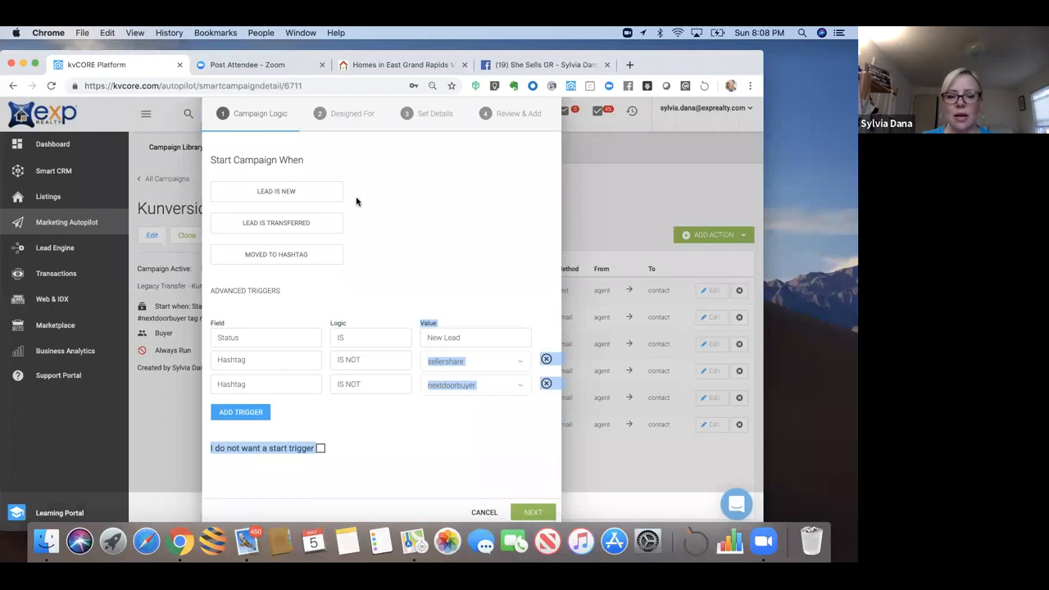
pyautogui.click(524, 513)
pyautogui.click(530, 450)
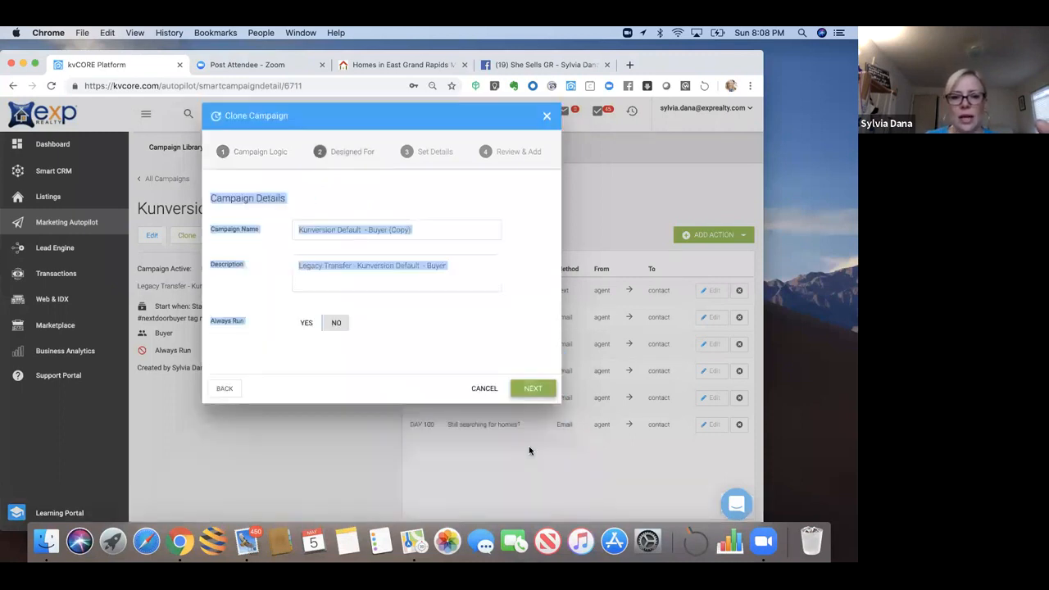
# Step: Name the clone 'Facebook Buyer Campaign' with description 'test' and create it
pyautogui.click(423, 232)
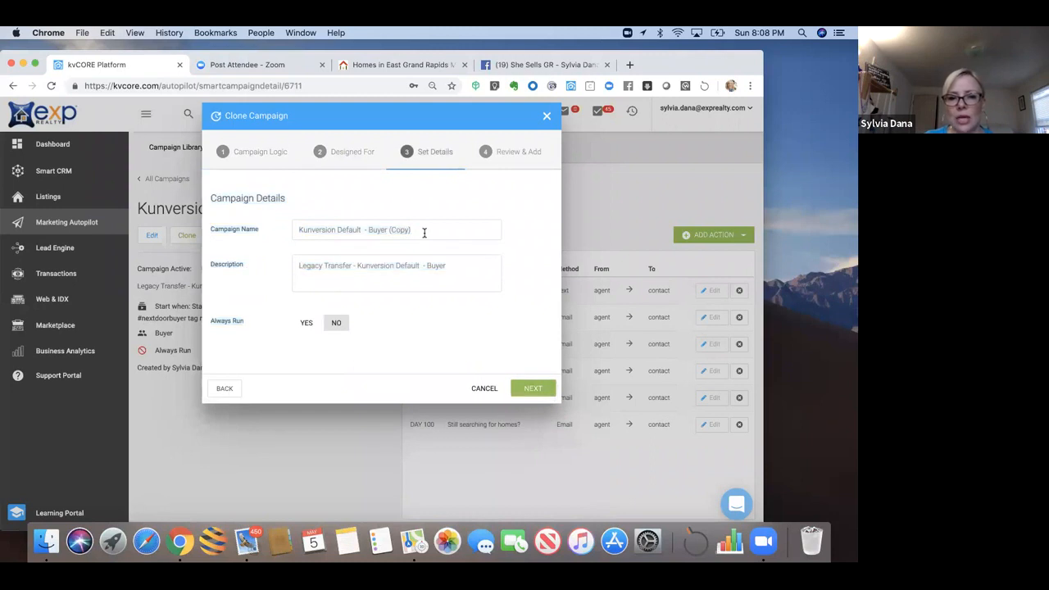
pyautogui.tripleClick(311, 239)
pyautogui.moveTo(447, 264); pyautogui.dragTo(231, 268)
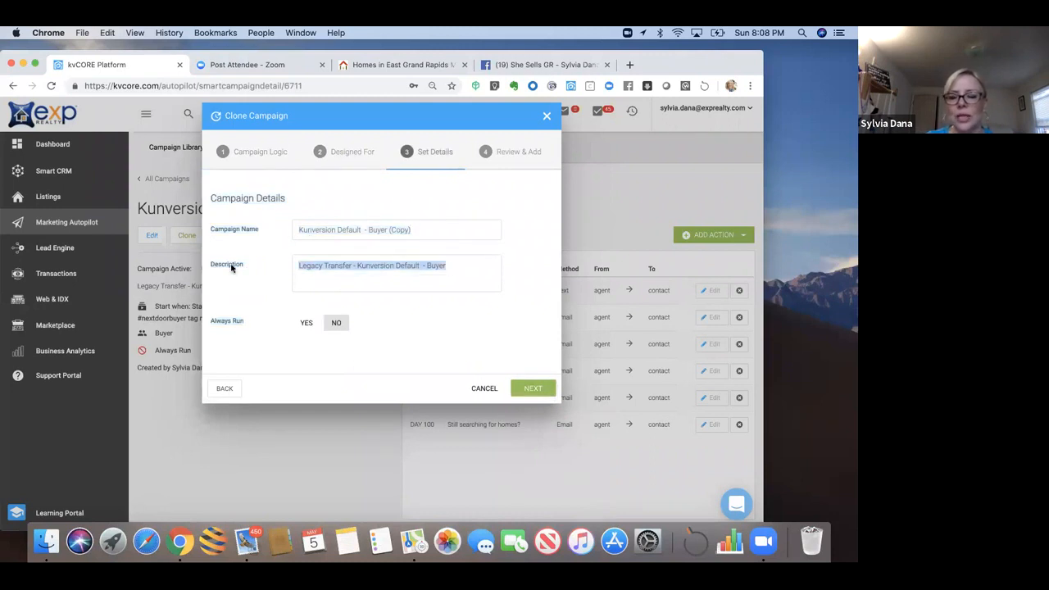
pyautogui.press('BackSpace')
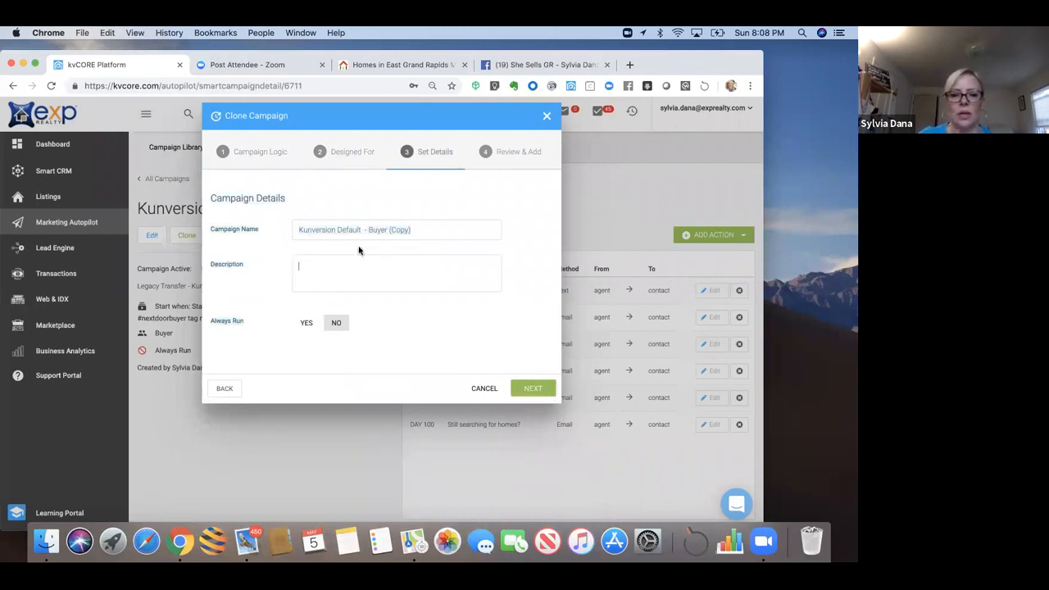
pyautogui.moveTo(426, 229); pyautogui.dragTo(289, 230)
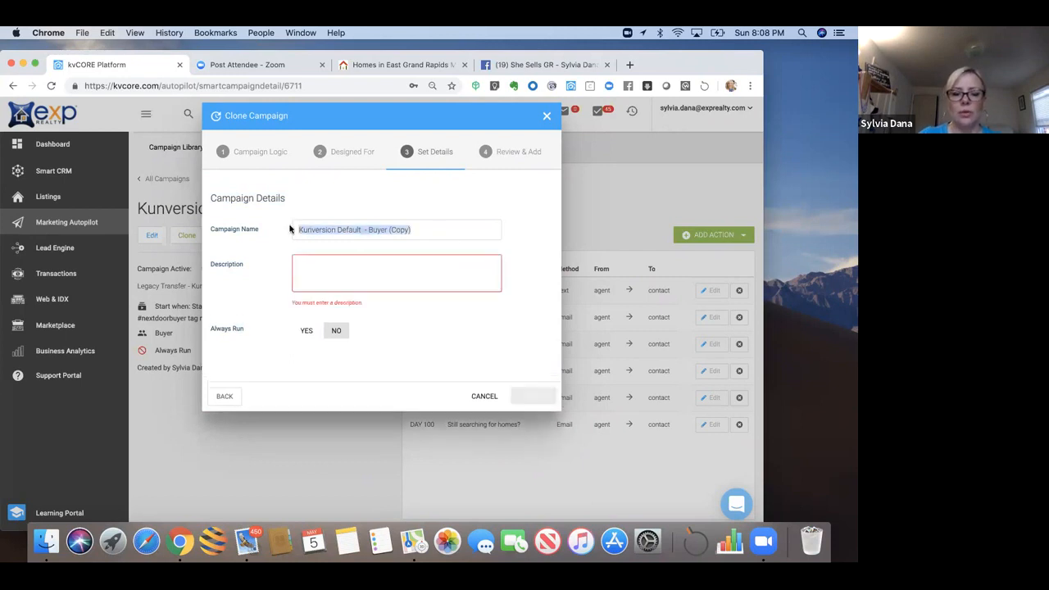
pyautogui.write('Facebook')
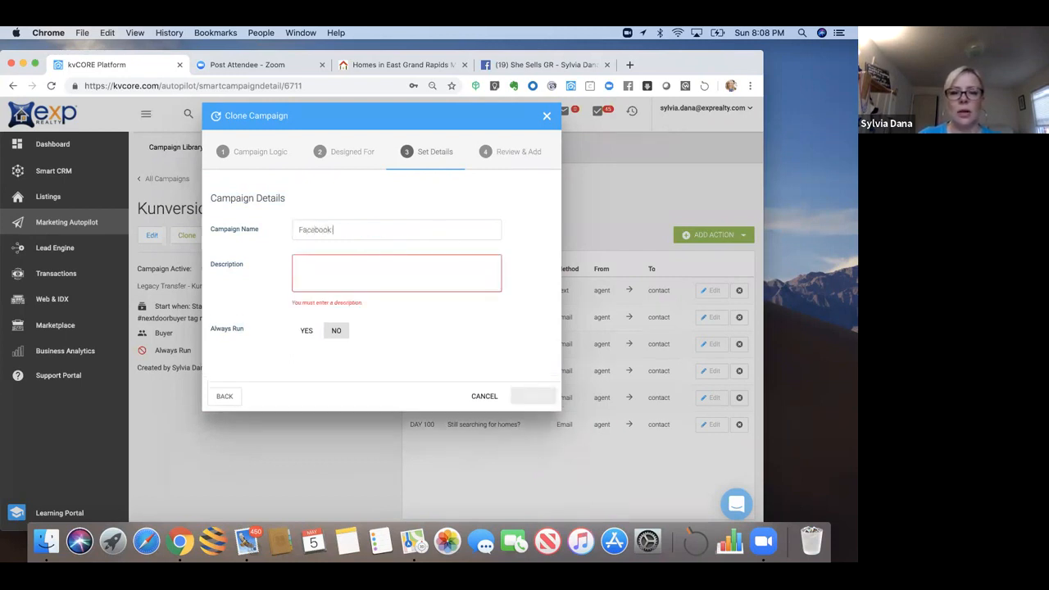
pyautogui.write(' Buyer Campaign')
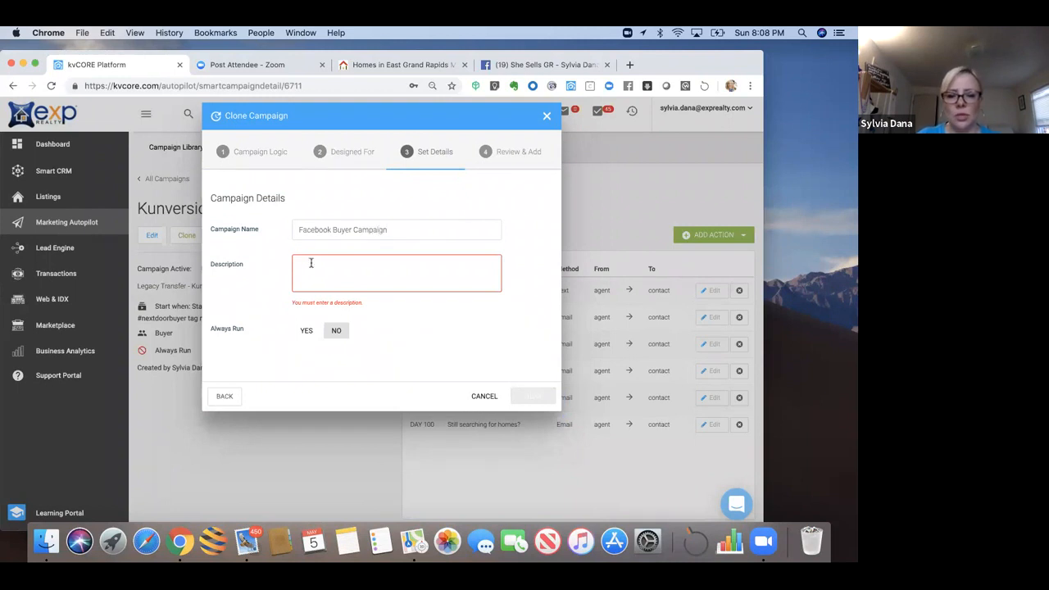
pyautogui.write('test')
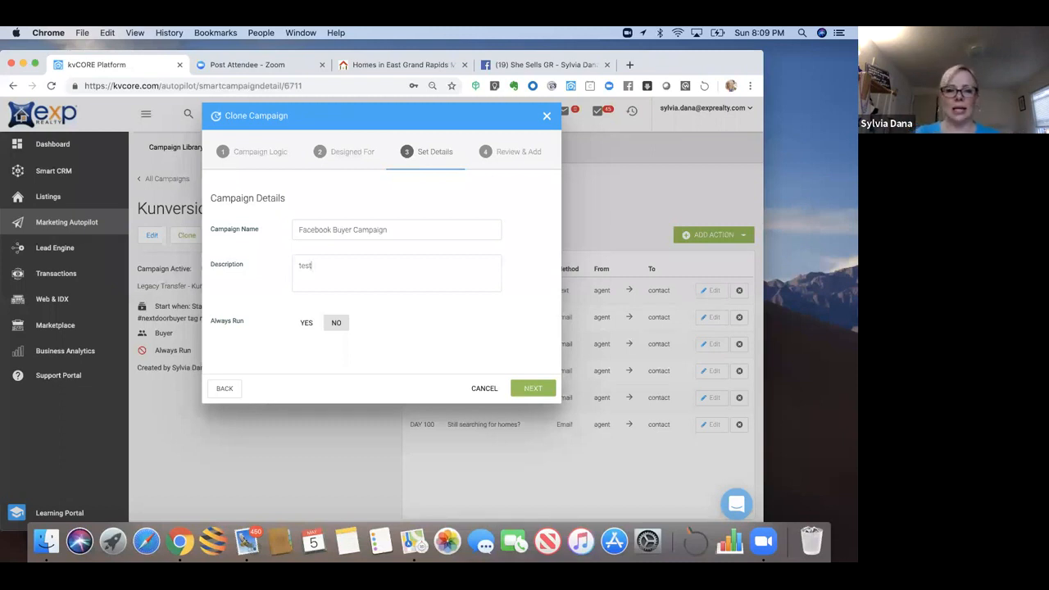
pyautogui.click(541, 388)
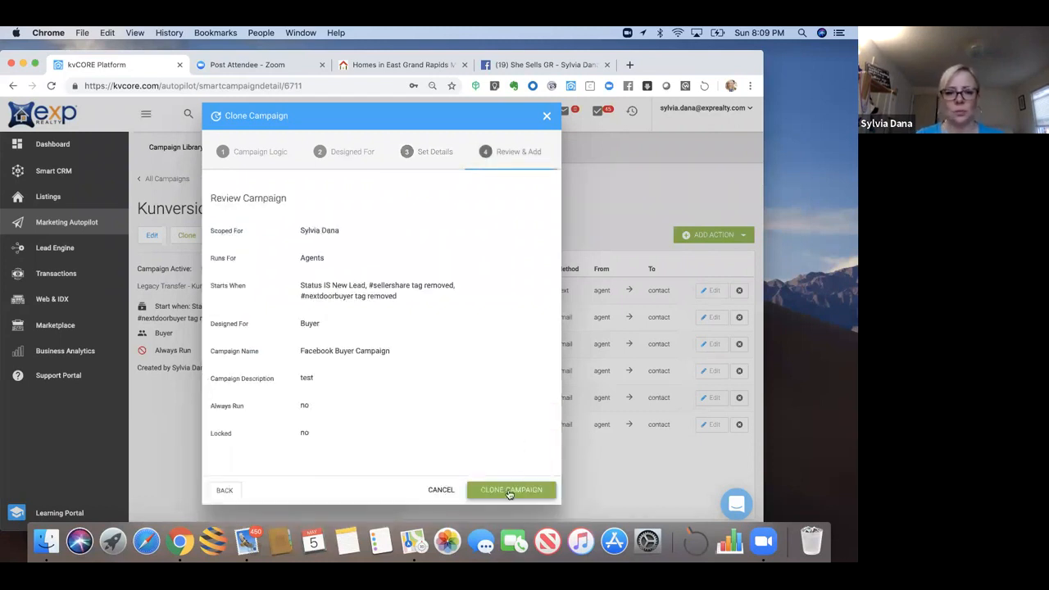
pyautogui.click(509, 490)
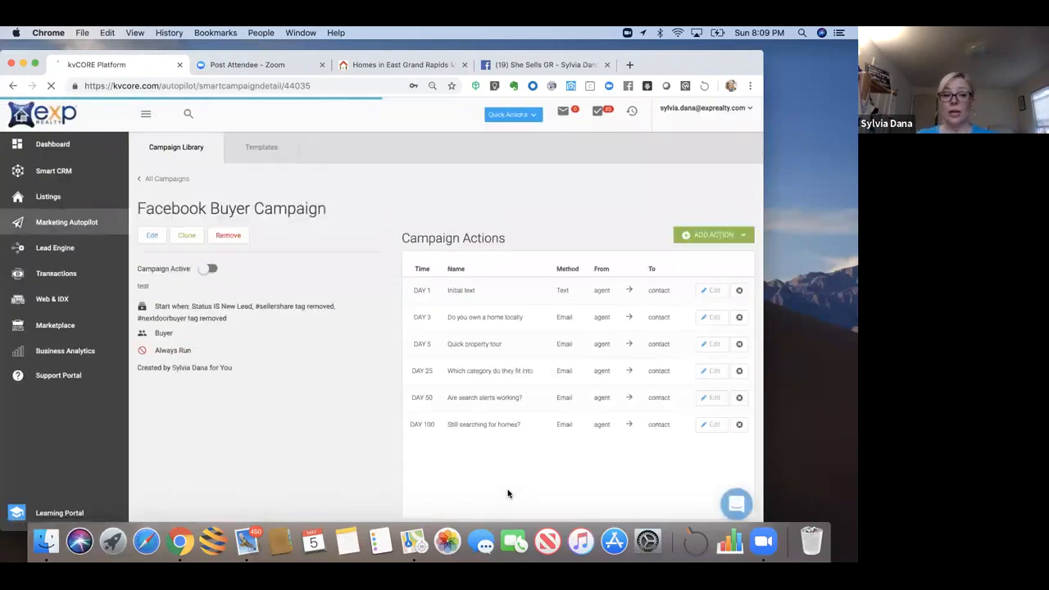
# Step: Search My Library for 'k', open Kunversion Default - Buyer, and return to All Campaigns
pyautogui.click(168, 179)
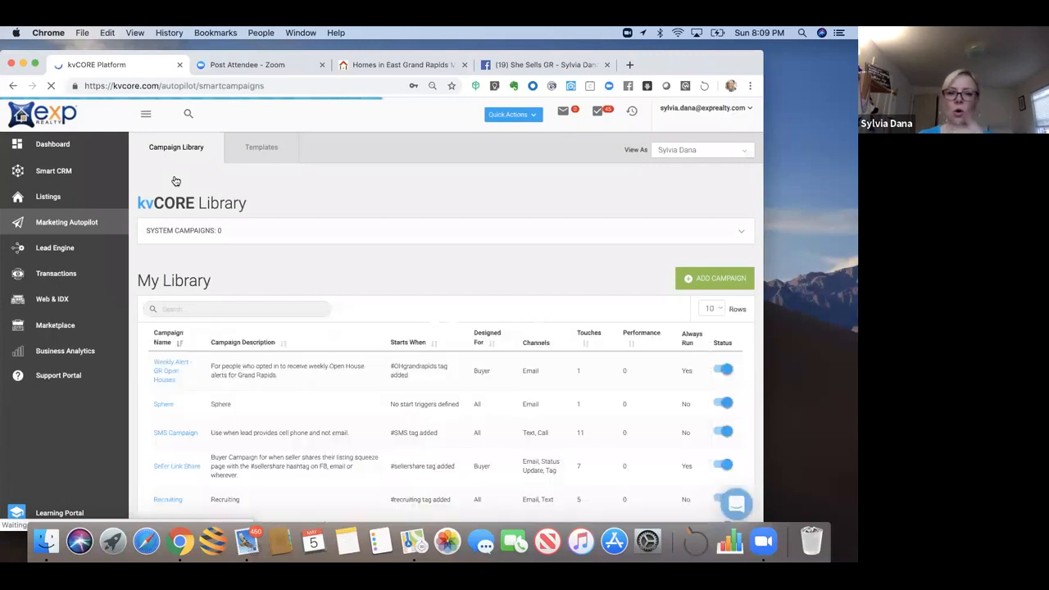
pyautogui.scroll(-3, 175, 181)
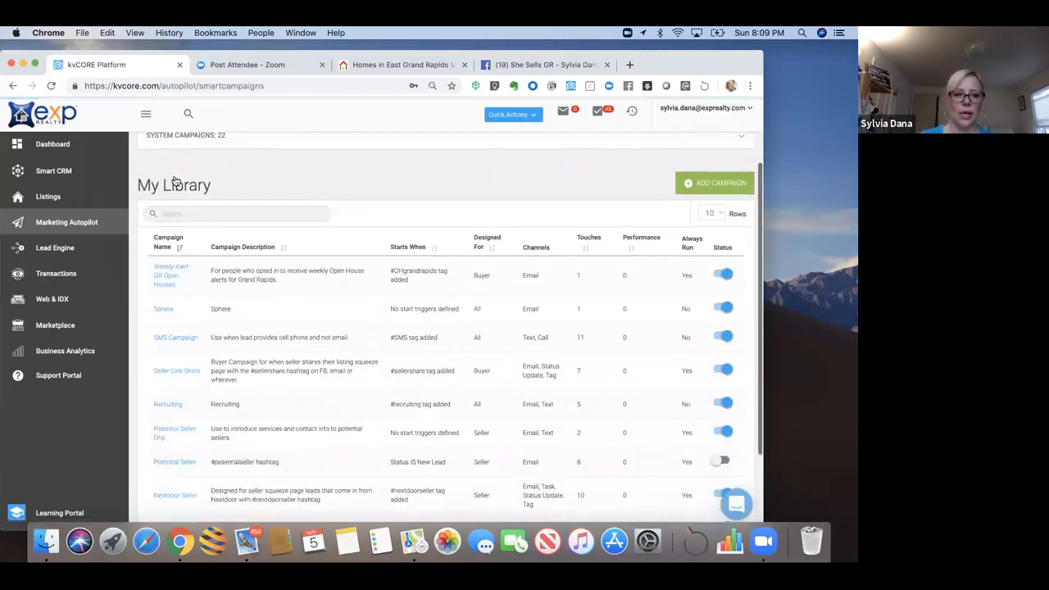
pyautogui.click(190, 211)
pyautogui.write('kunversion')
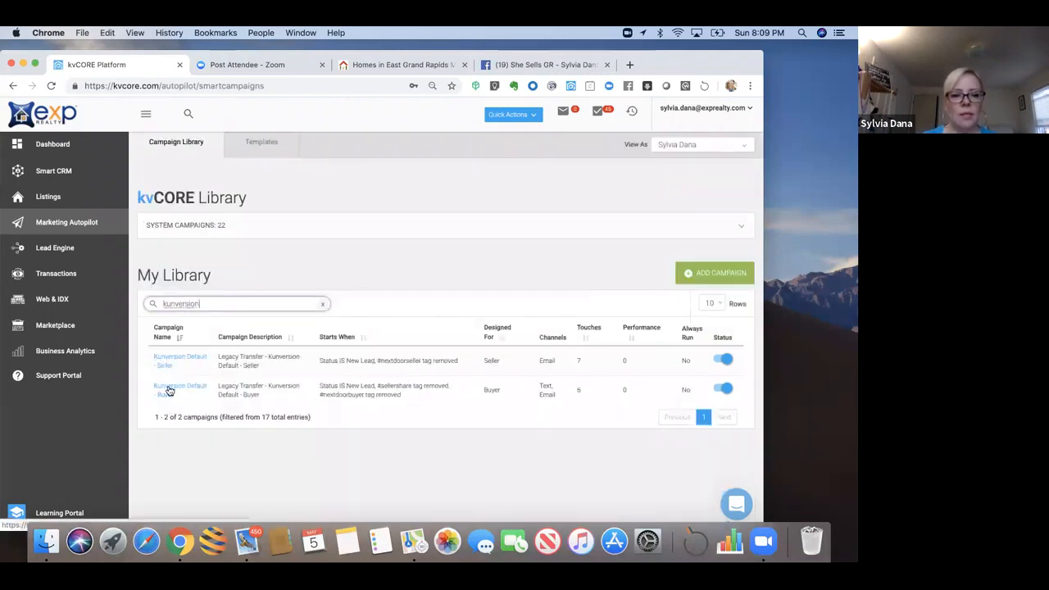
pyautogui.click(169, 391)
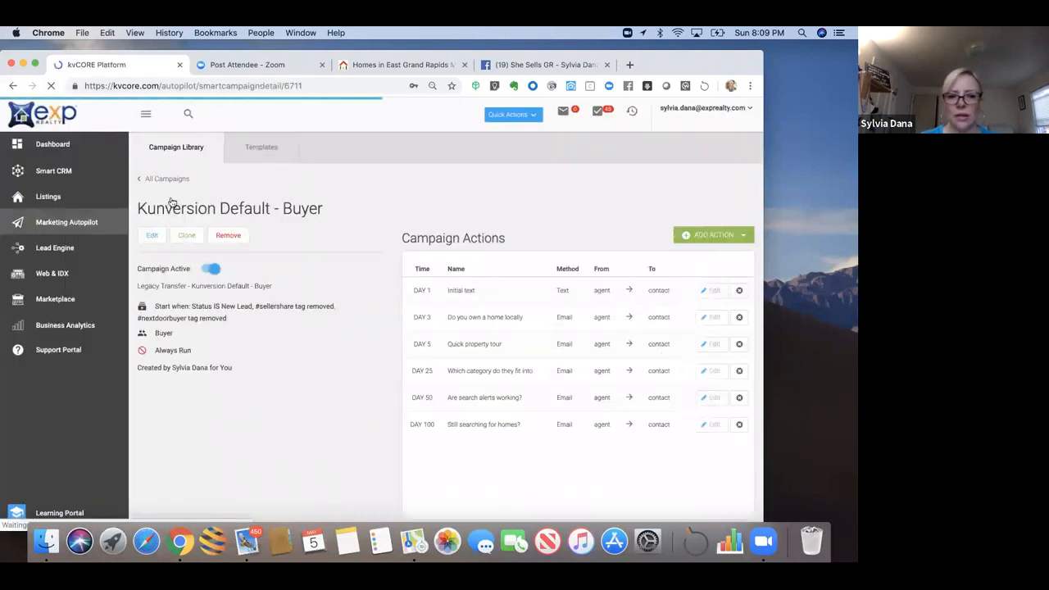
pyautogui.click(168, 180)
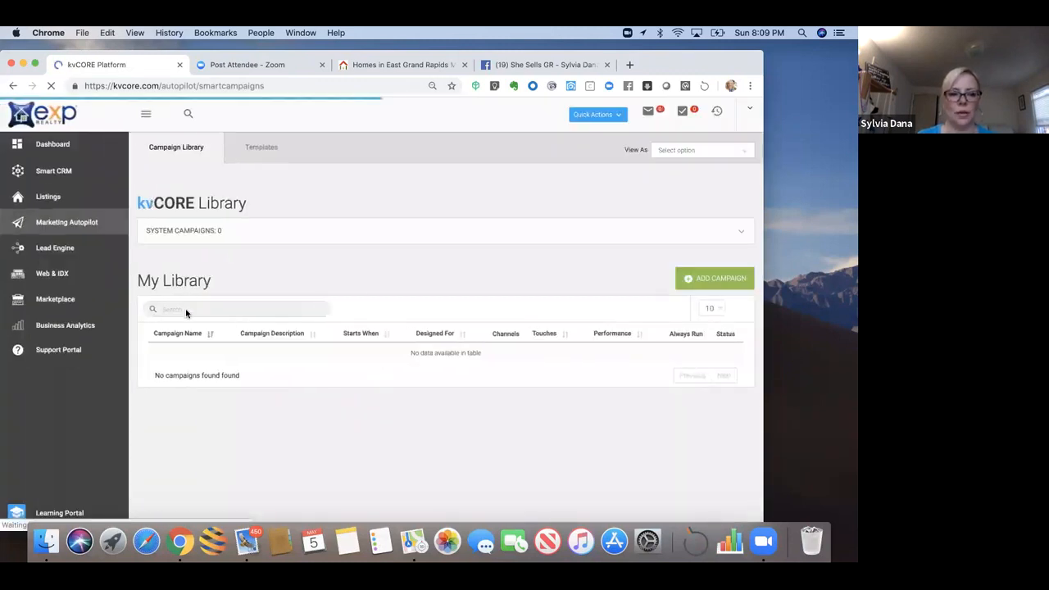
# Step: Search 'facebook' and open the Facebook Buyer Campaign details
pyautogui.click(186, 309)
pyautogui.write('faceb')
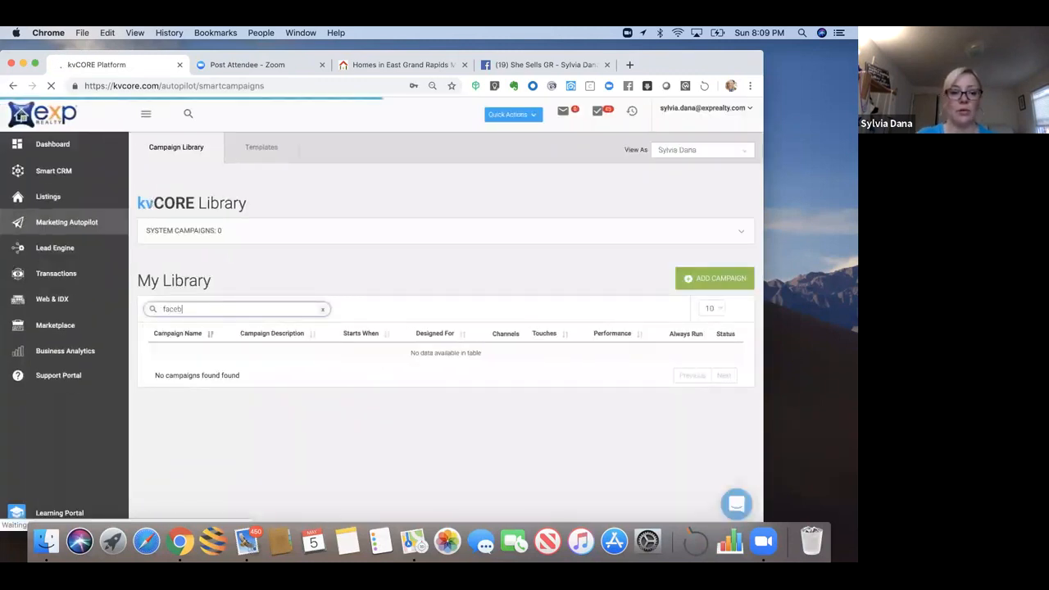
pyautogui.write('oo')
pyautogui.write('er')
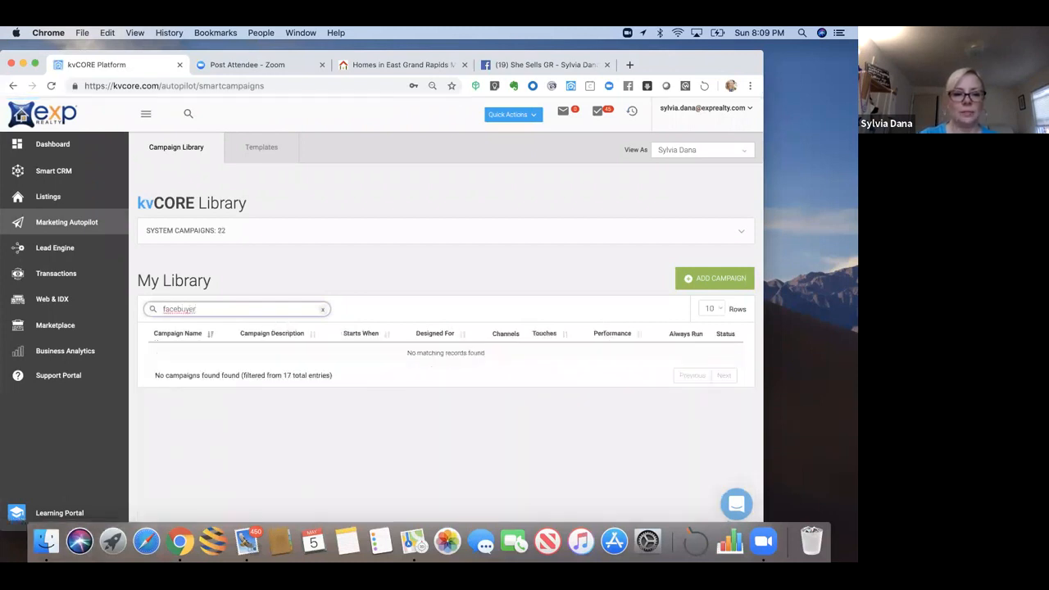
pyautogui.moveTo(197, 309); pyautogui.dragTo(178, 309)
pyautogui.write('book')
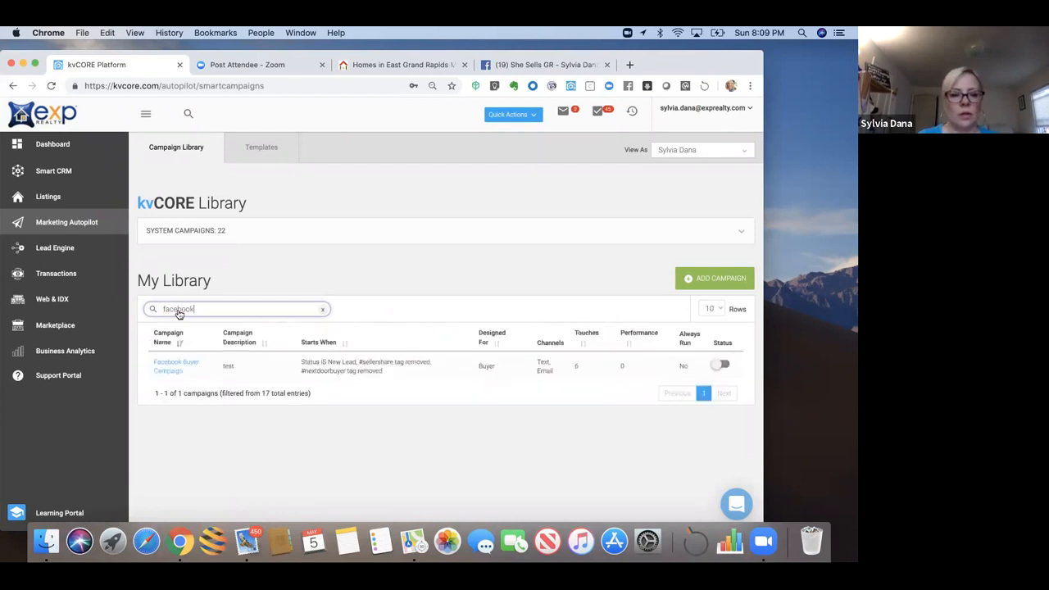
pyautogui.click(166, 366)
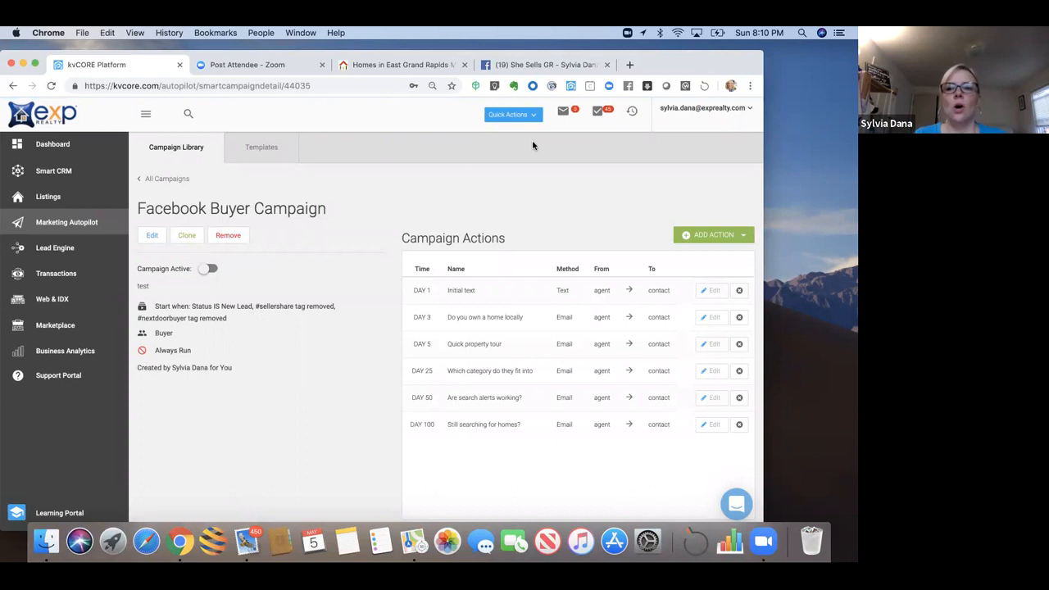
pyautogui.moveTo(663, 60); pyautogui.dragTo(663, 56)
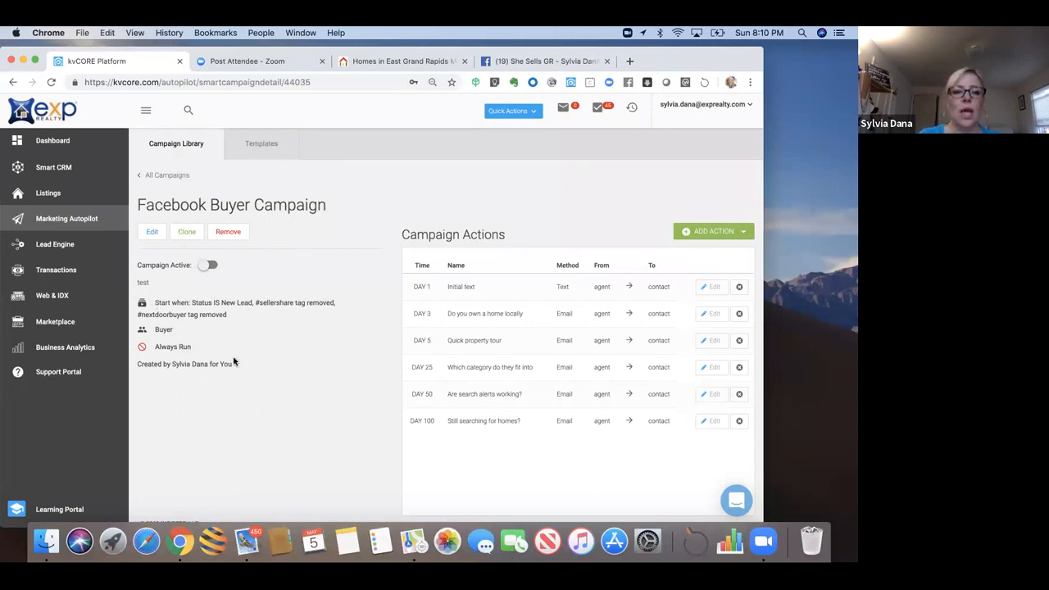
# Step: Remove the sellershare and nextdoorbuyer Hashtag IS NOT triggers from the campaign
pyautogui.click(153, 233)
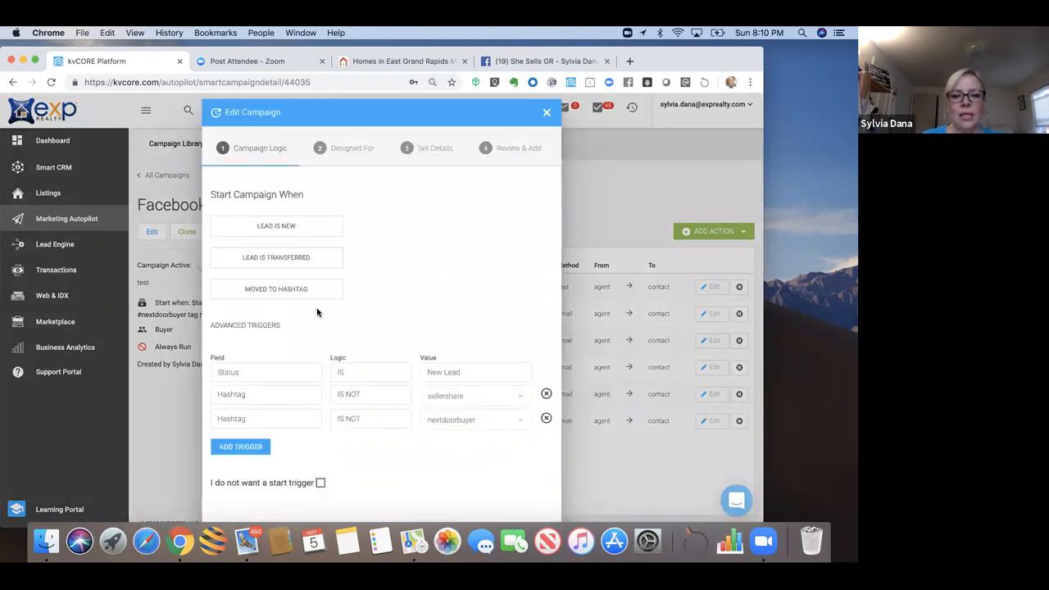
pyautogui.click(546, 394)
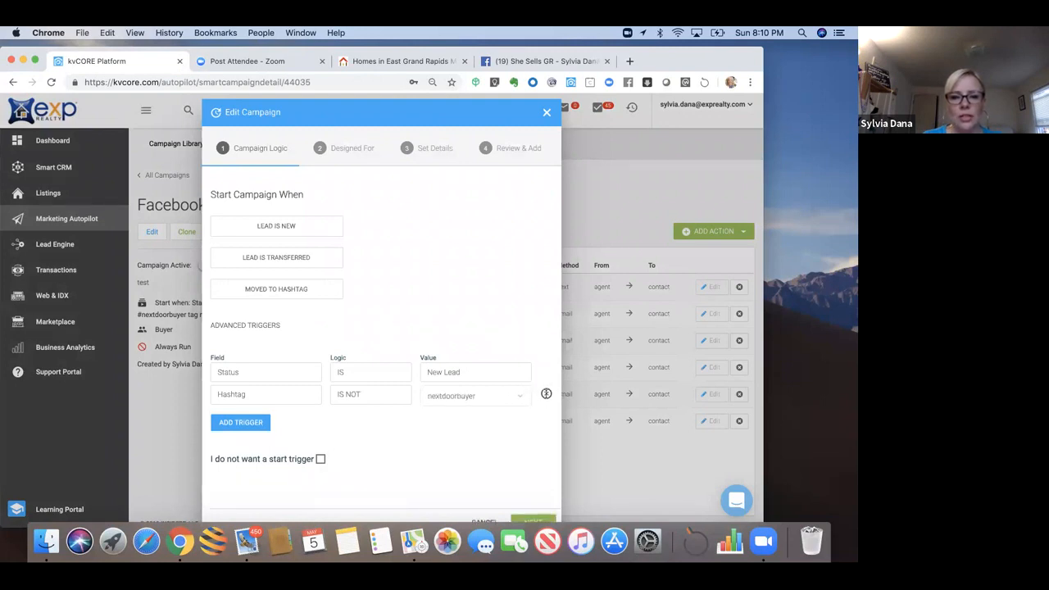
pyautogui.click(546, 394)
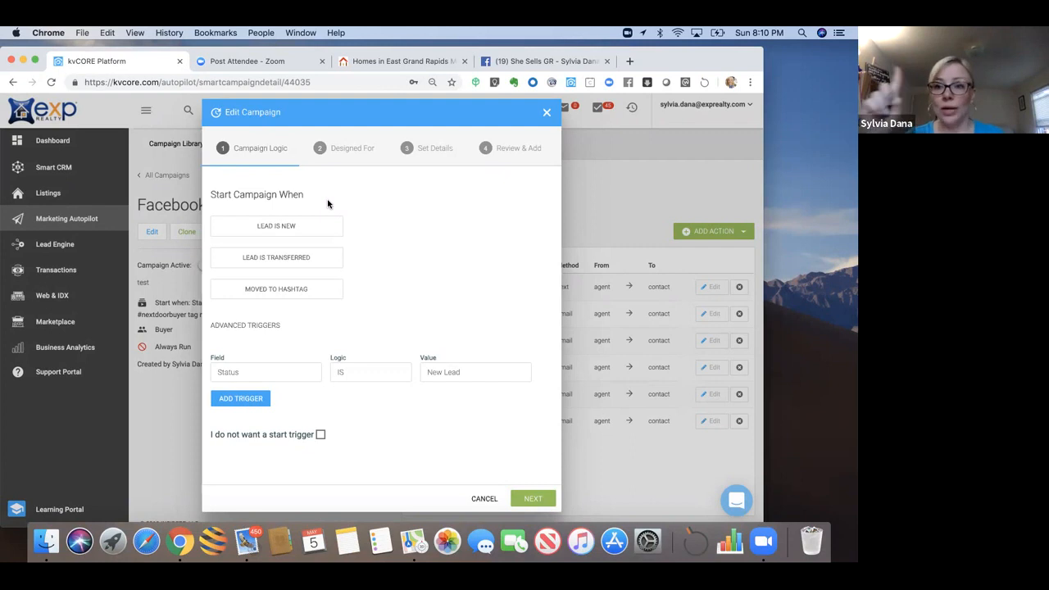
# Step: Add a Moved To Hashtag trigger set to FacebookBuyer
pyautogui.click(272, 292)
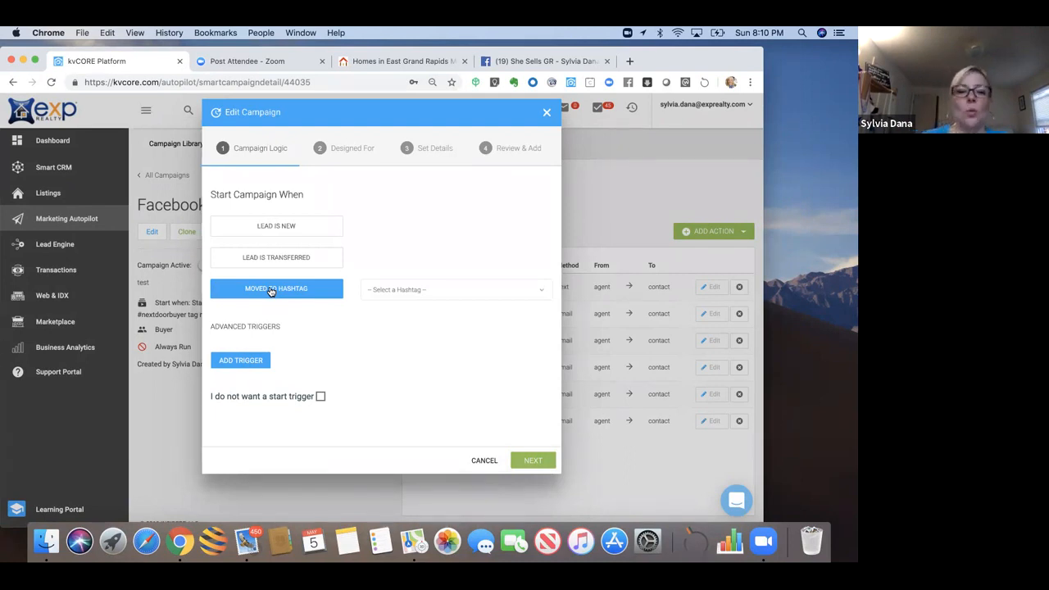
pyautogui.click(386, 291)
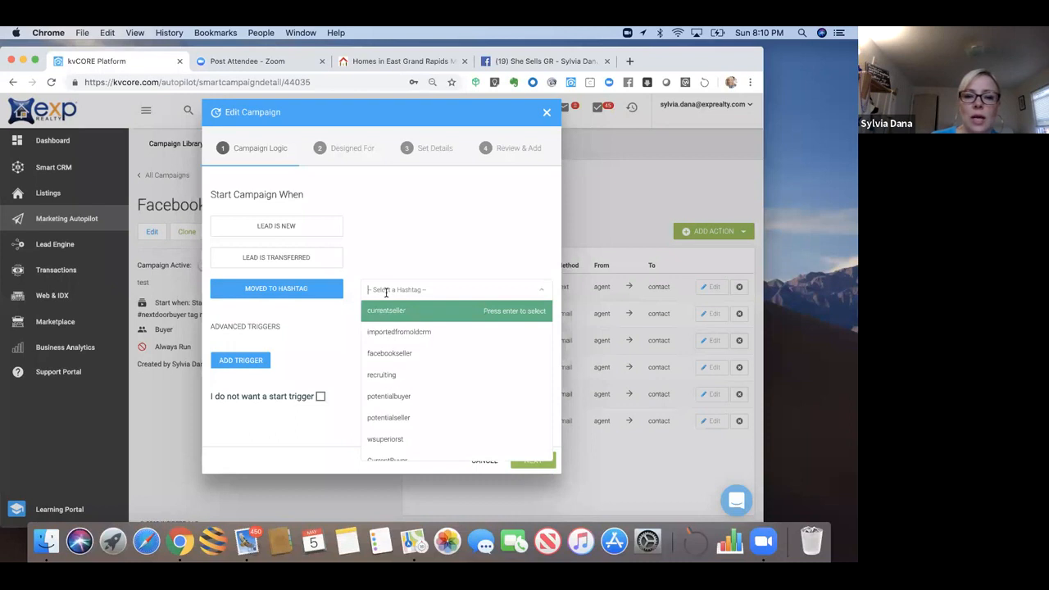
pyautogui.write('face')
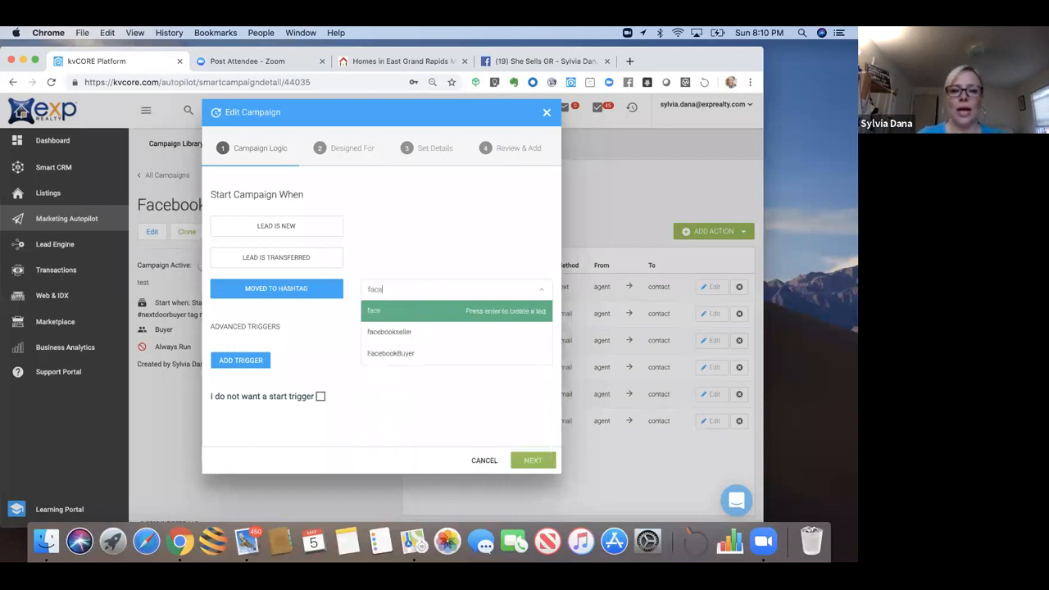
pyautogui.click(392, 354)
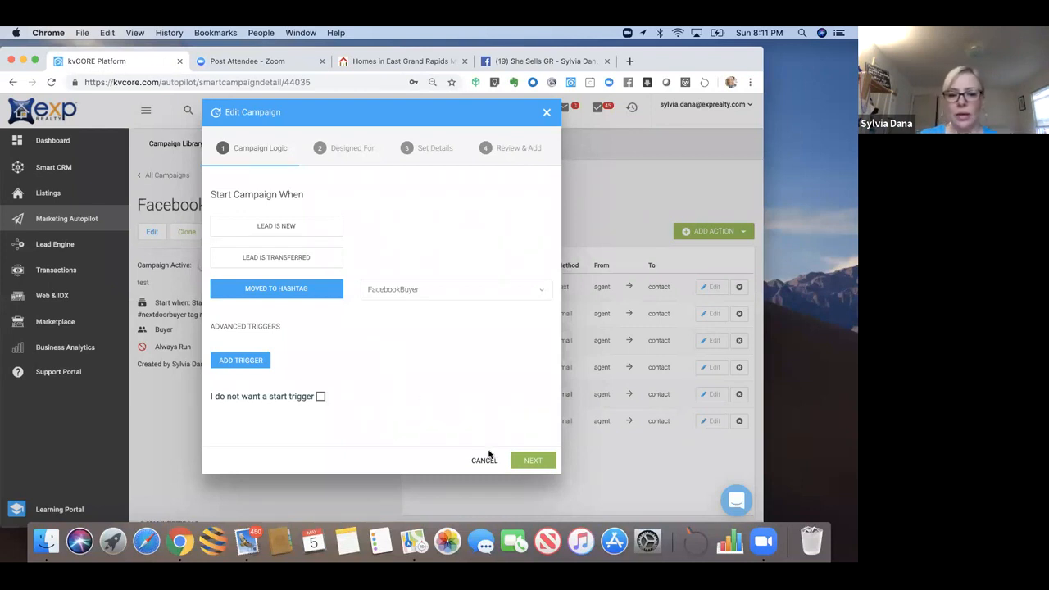
pyautogui.click(530, 463)
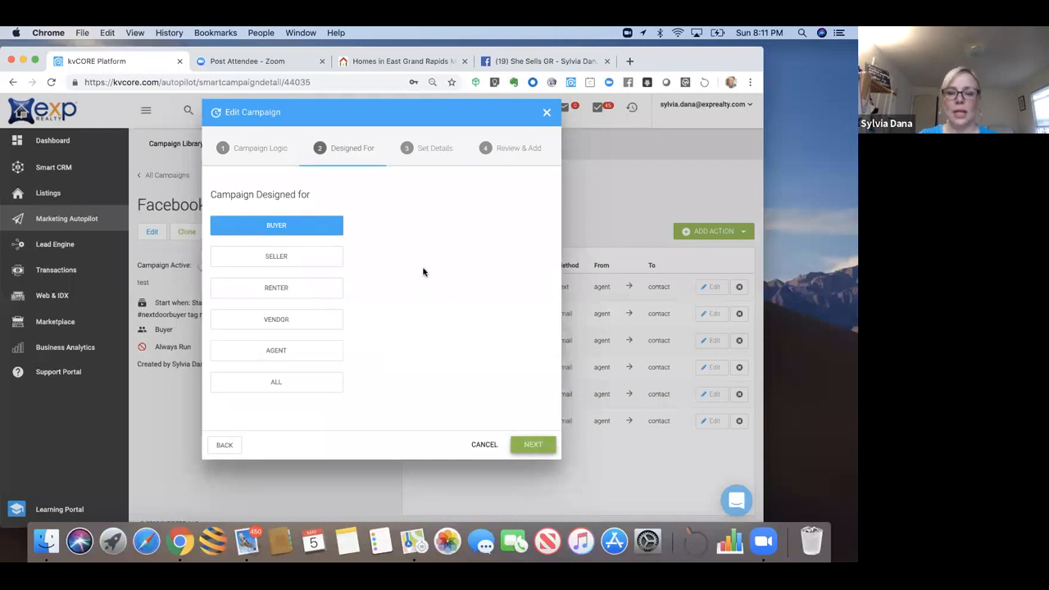
# Step: Keep Buyer and replace 'test' with a description of FB squeeze page leads tagged #facebookbuyer
pyautogui.click(534, 447)
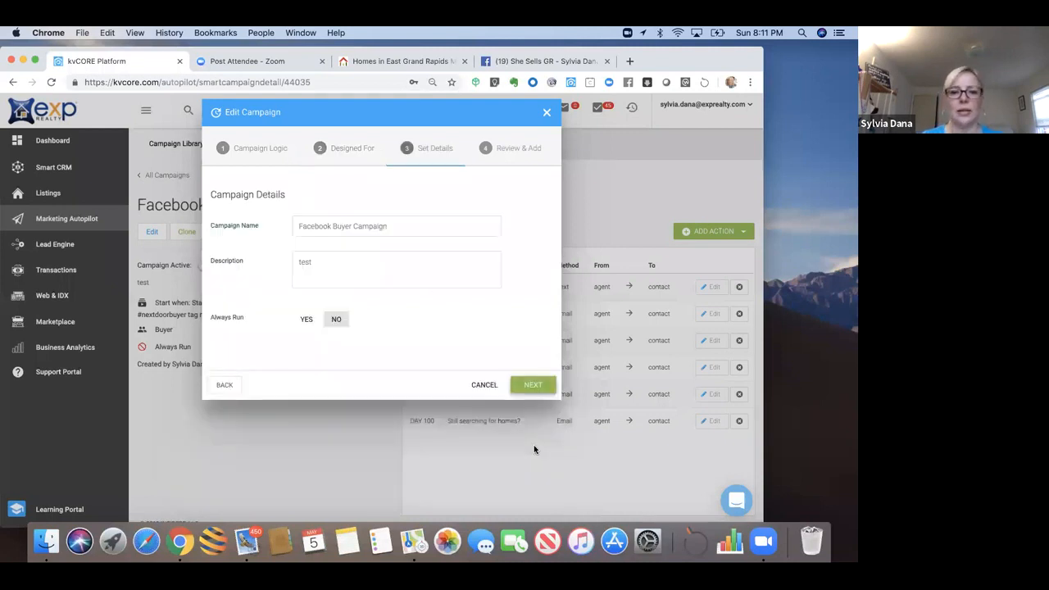
pyautogui.doubleClick(303, 262)
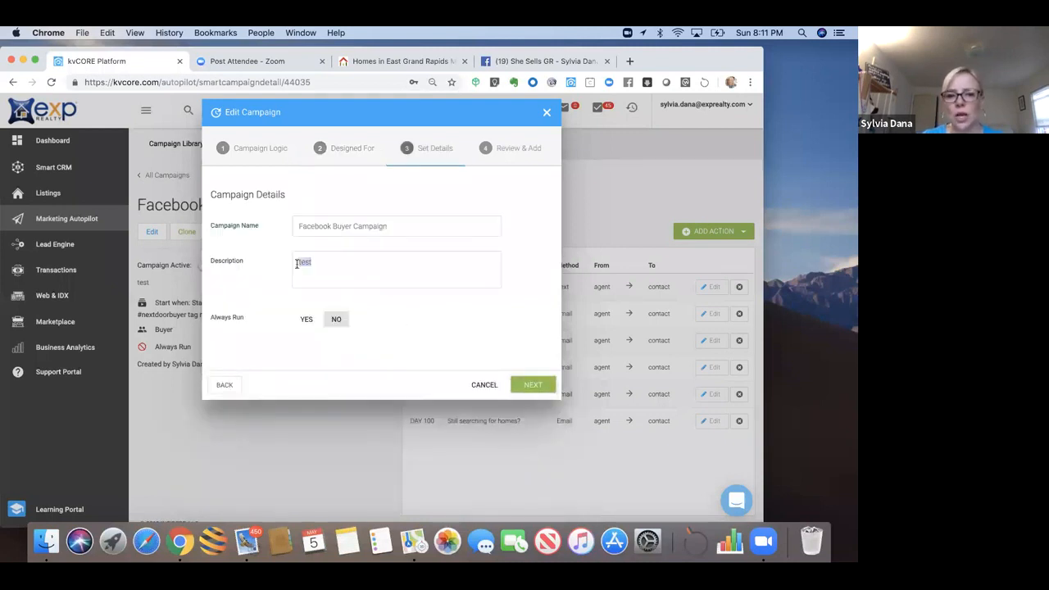
pyautogui.write('Designed for')
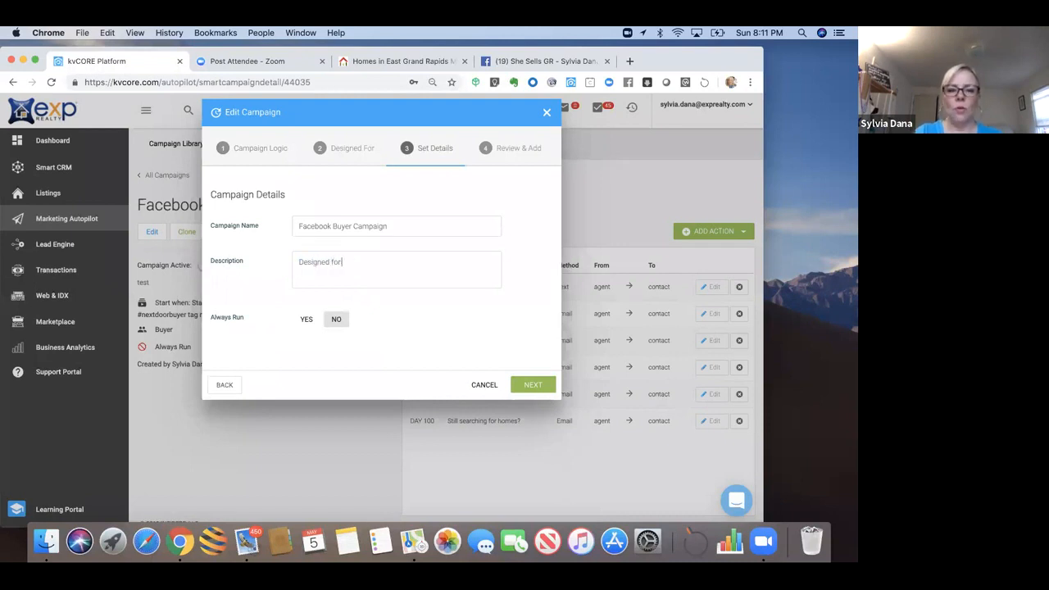
pyautogui.write(' leads')
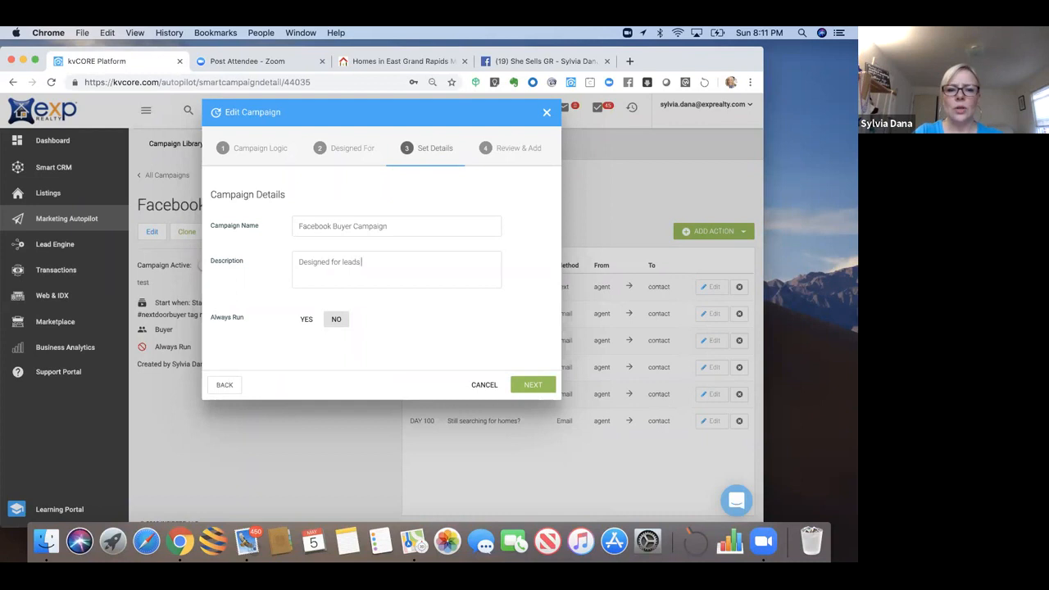
pyautogui.write(' who clic')
pyautogui.press('BackSpace')
pyautogui.press('BackSpace')
pyautogui.press('BackSpace')
pyautogui.write('o')
pyautogui.press('BackSpace')
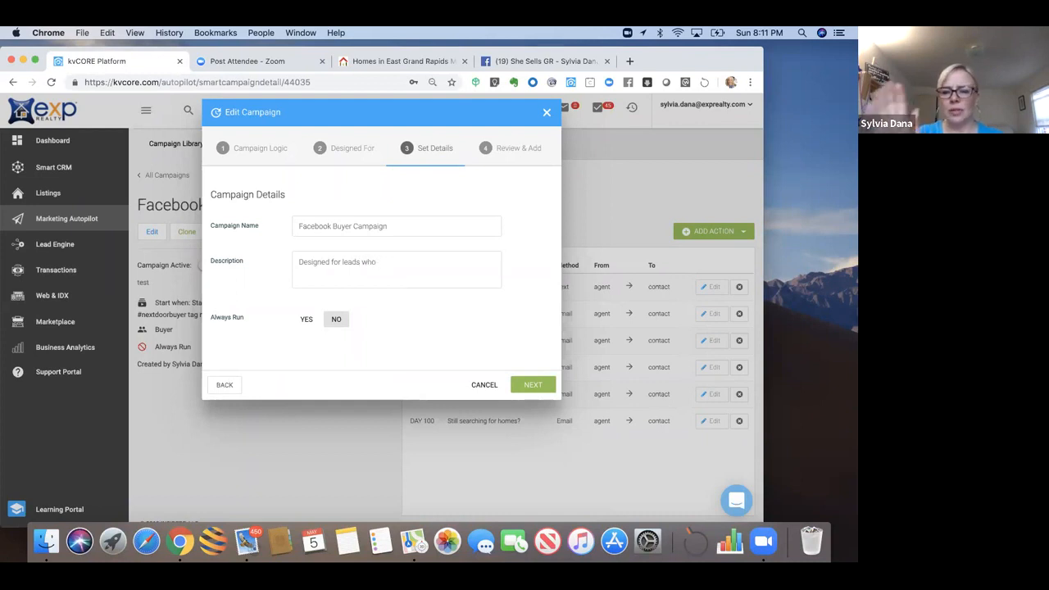
pyautogui.write('come in')
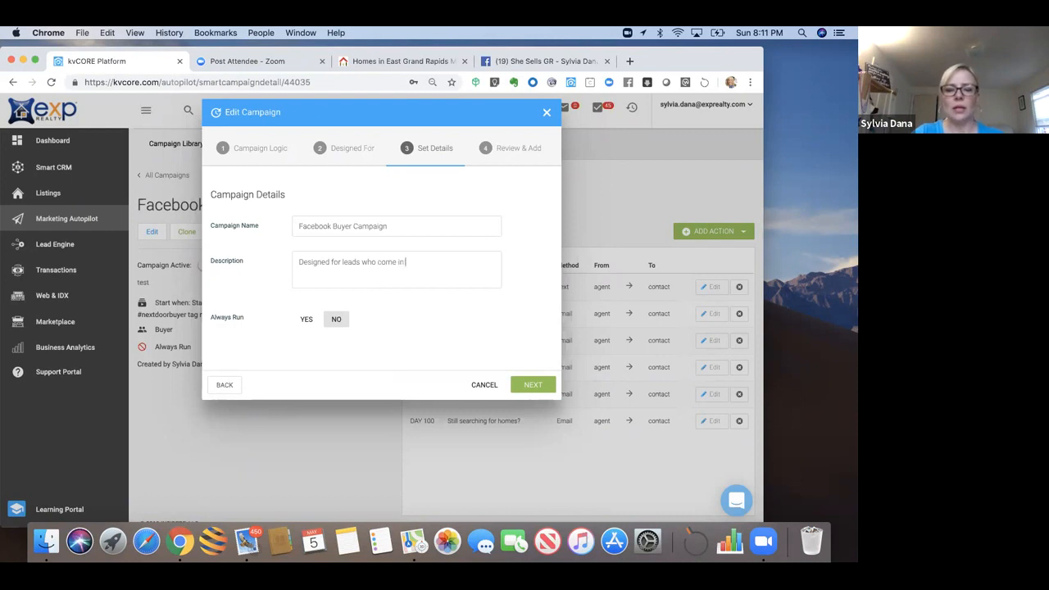
pyautogui.write(' via')
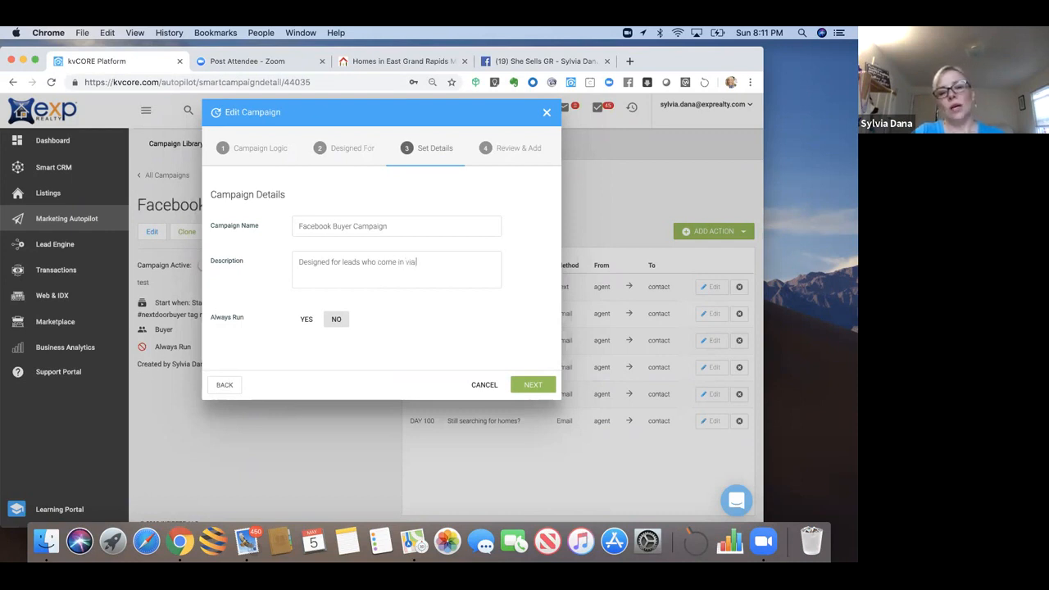
pyautogui.write(' squeeze pages po')
pyautogui.press('BackSpace')
pyautogui.press('BackSpace')
pyautogui.press('BackSpace')
pyautogui.press('BackSpace')
pyautogui.write('posted on')
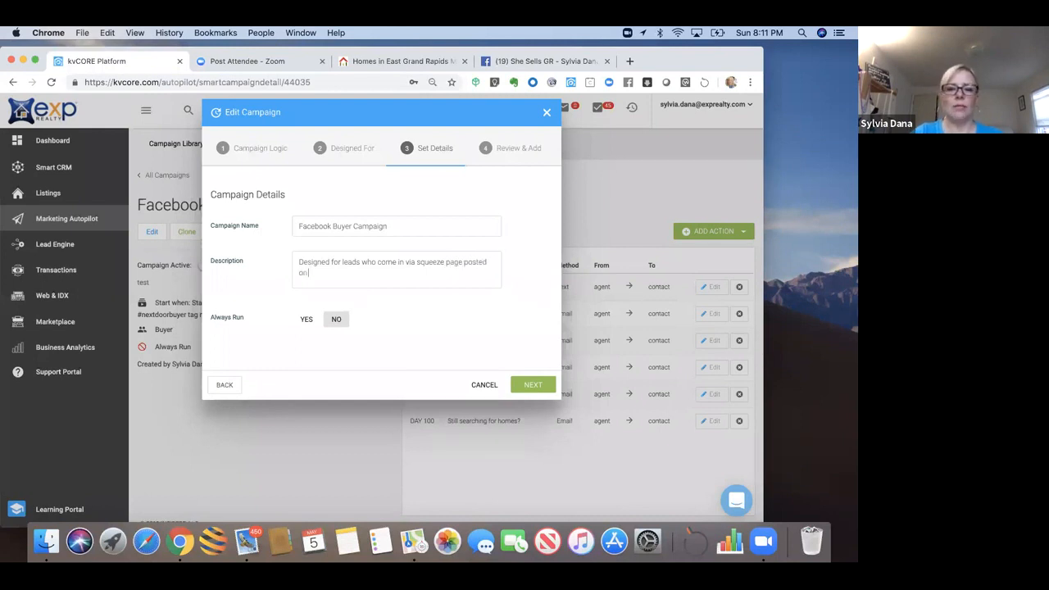
pyautogui.write(' FB with #facebookbu')
pyautogui.press('BackSpace')
pyautogui.press('BackSpace')
pyautogui.press('BackSpace')
pyautogui.write('bu')
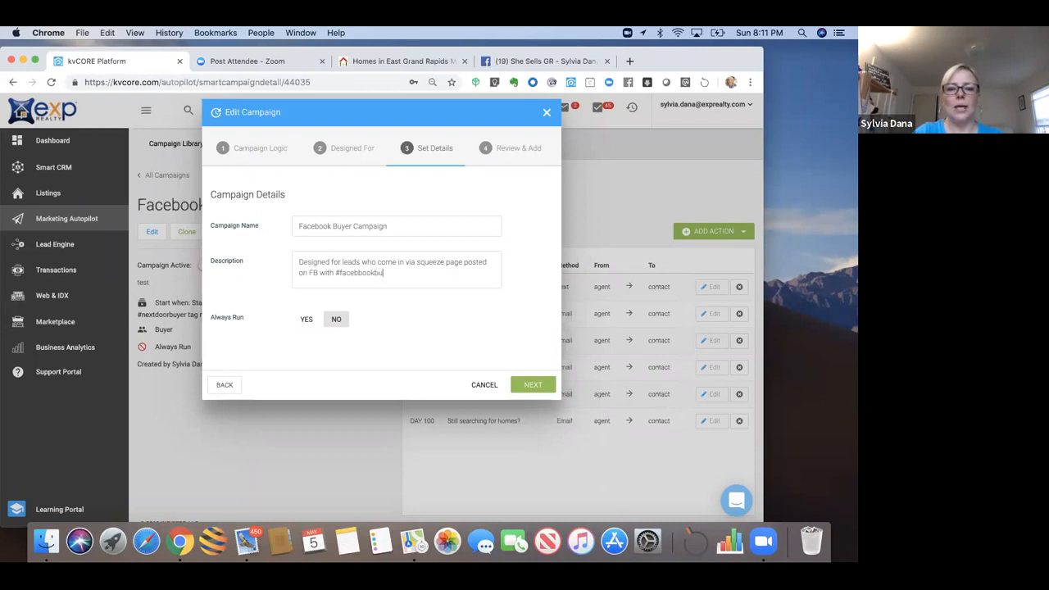
pyautogui.write('yer hashtag')
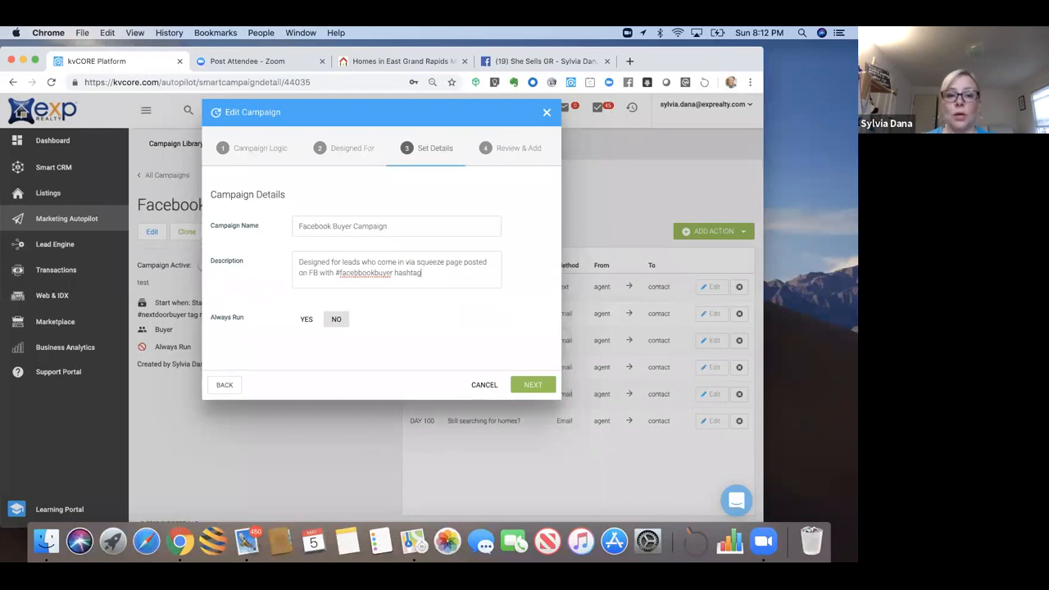
# Step: Turn on Always Run and continue to the Review Campaign summary
pyautogui.click(355, 272)
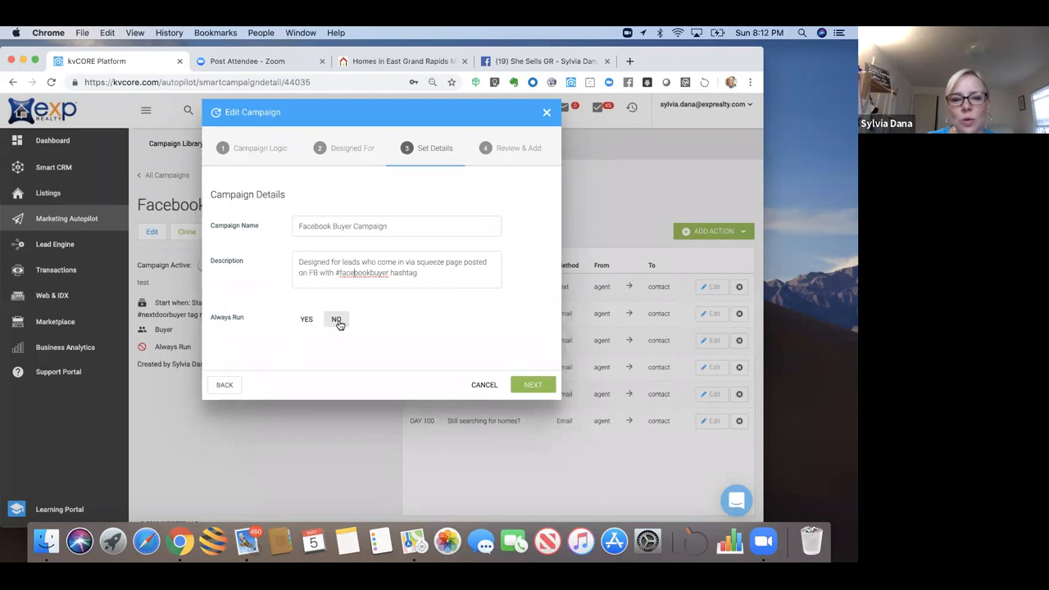
pyautogui.click(305, 320)
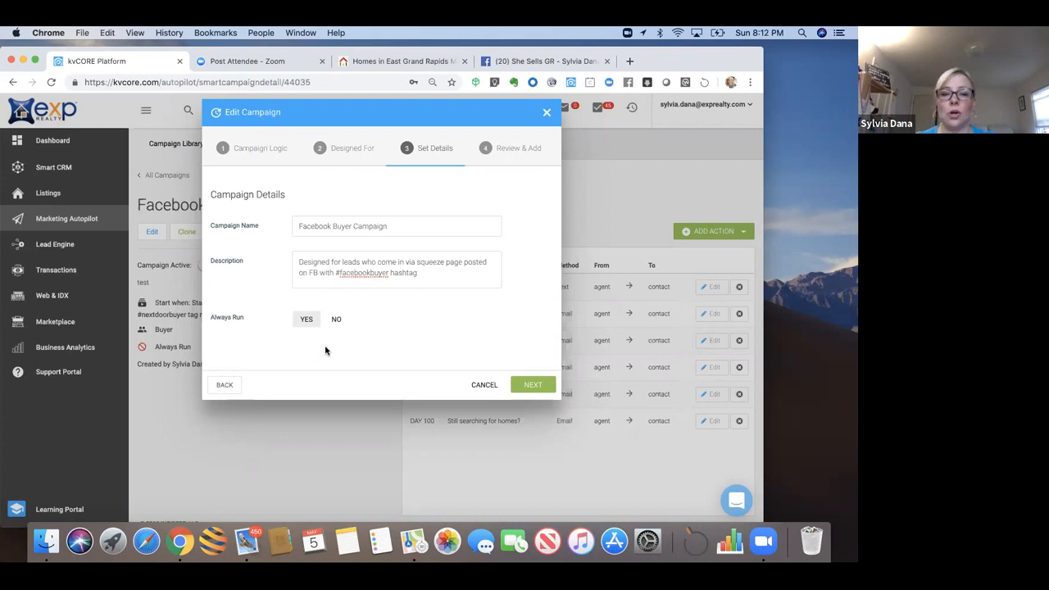
pyautogui.click(519, 388)
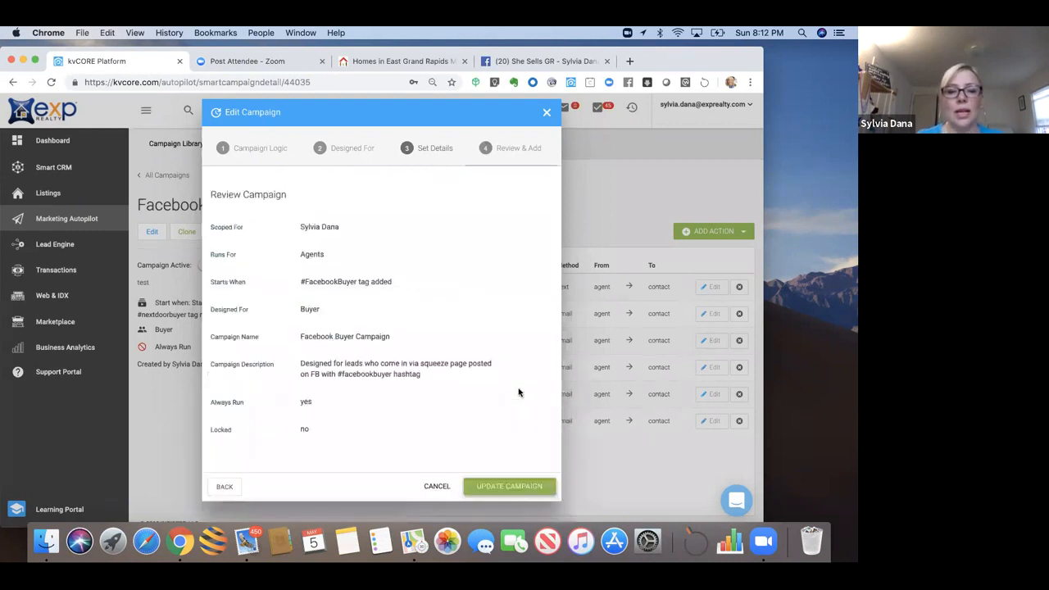
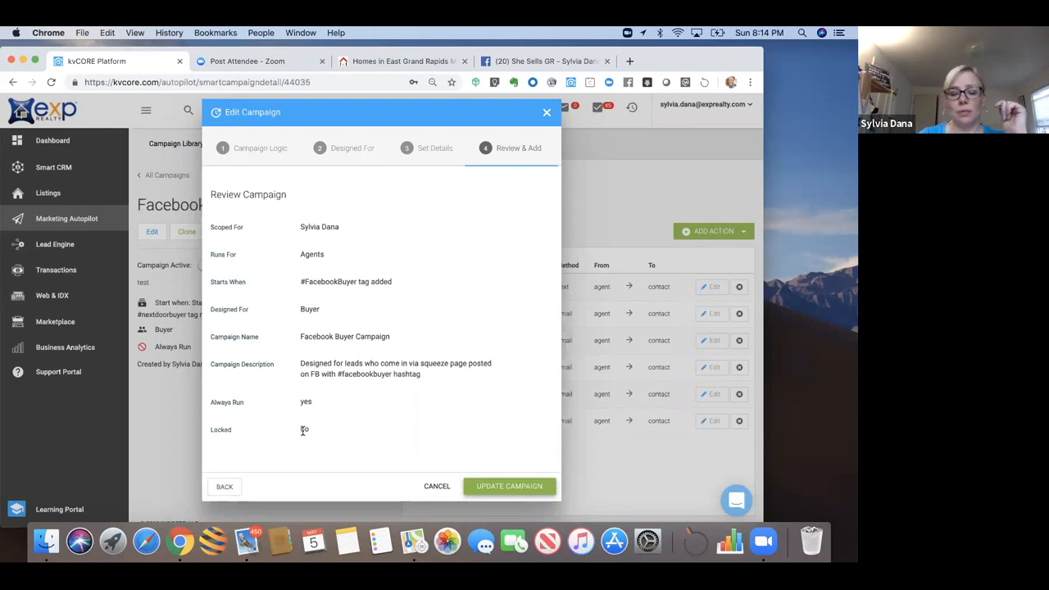
# Step: Update the Facebook Buyer Campaign with its #FacebookBuyer trigger and Always Run setting
pyautogui.click(487, 490)
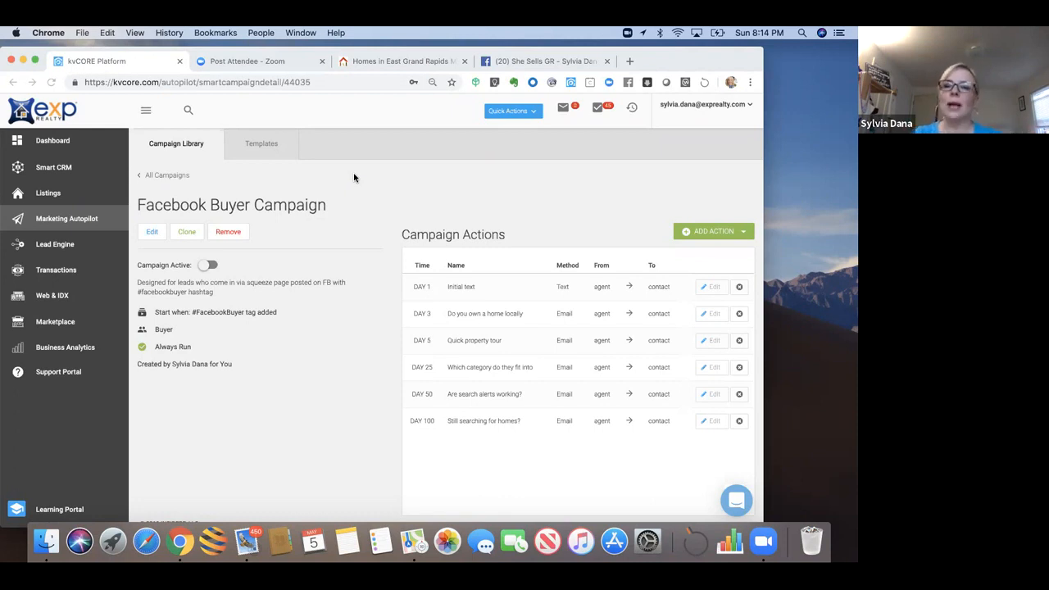
# Step: Search My Library for 'kunversion' and open the Kunversion Default - Buyer campaign
pyautogui.click(170, 177)
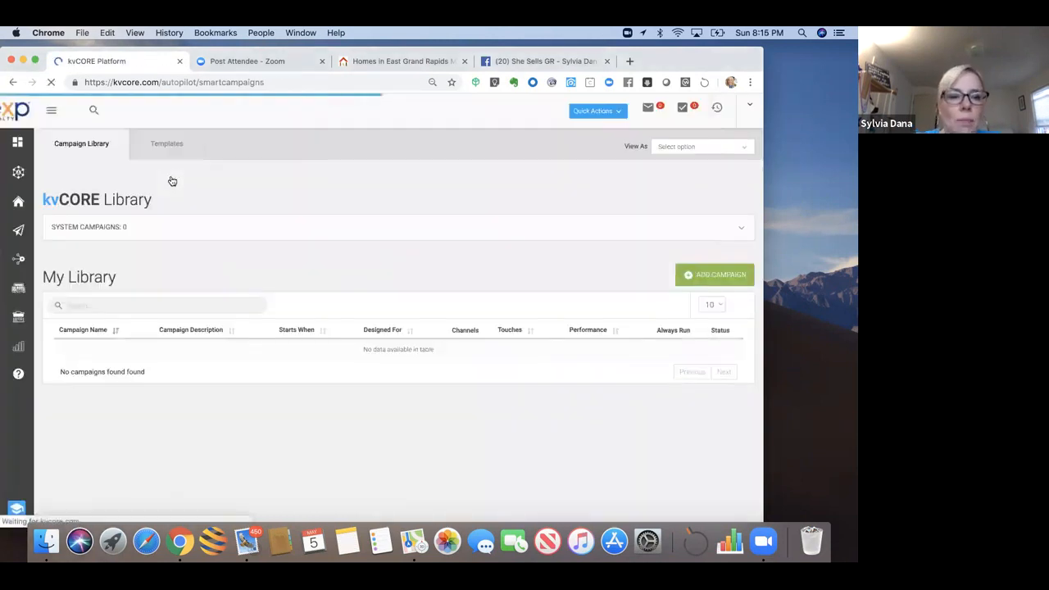
pyautogui.click(182, 304)
pyautogui.write('kunversion')
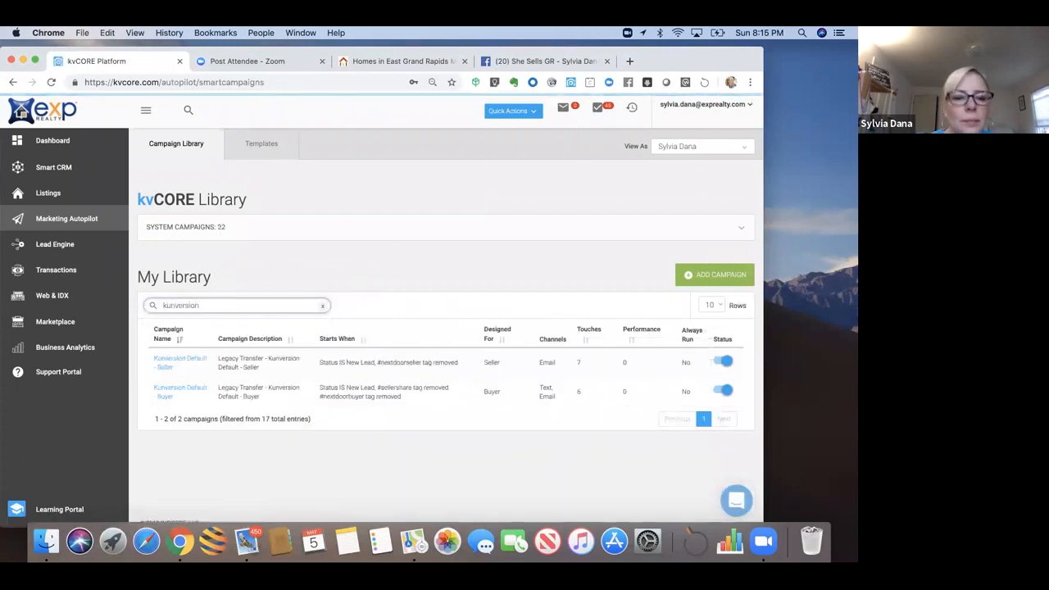
pyautogui.click(177, 391)
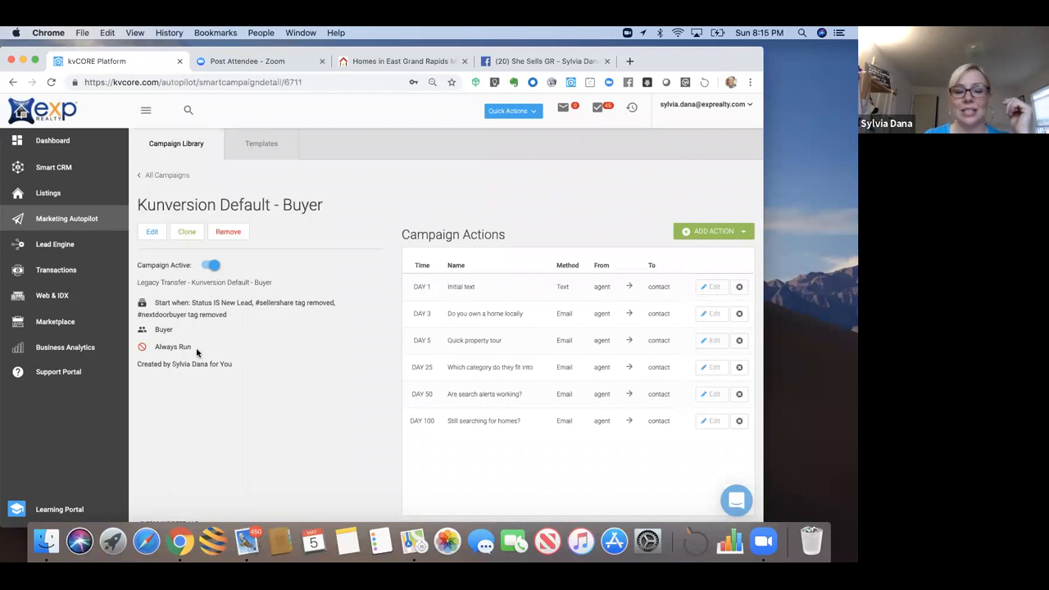
# Step: Edit Kunversion Default - Buyer and add a trigger: Hashtag IS NOT FacebookBuyer
pyautogui.click(152, 233)
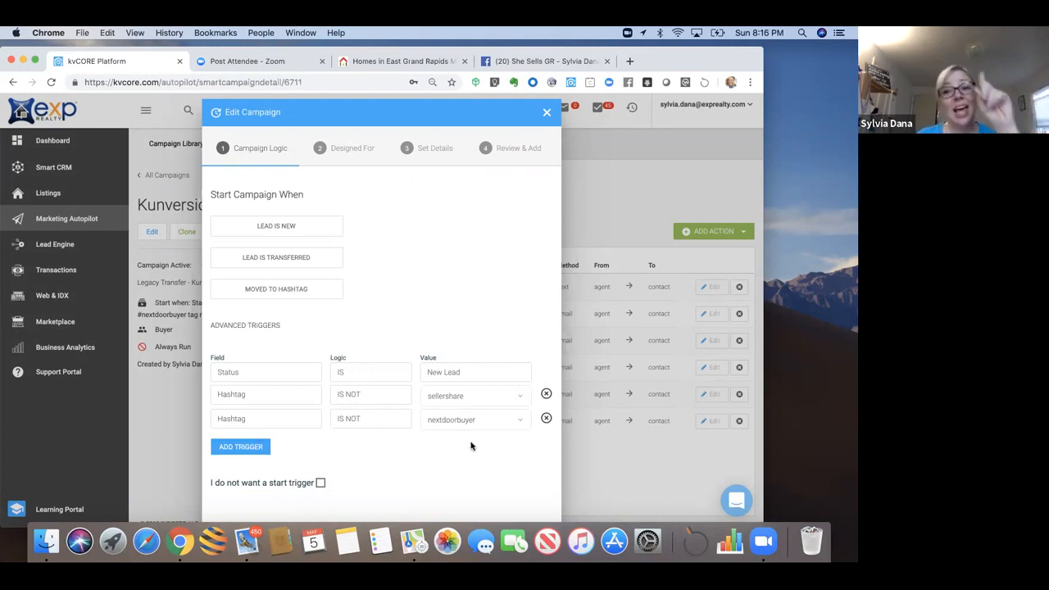
pyautogui.click(267, 448)
pyautogui.click(266, 444)
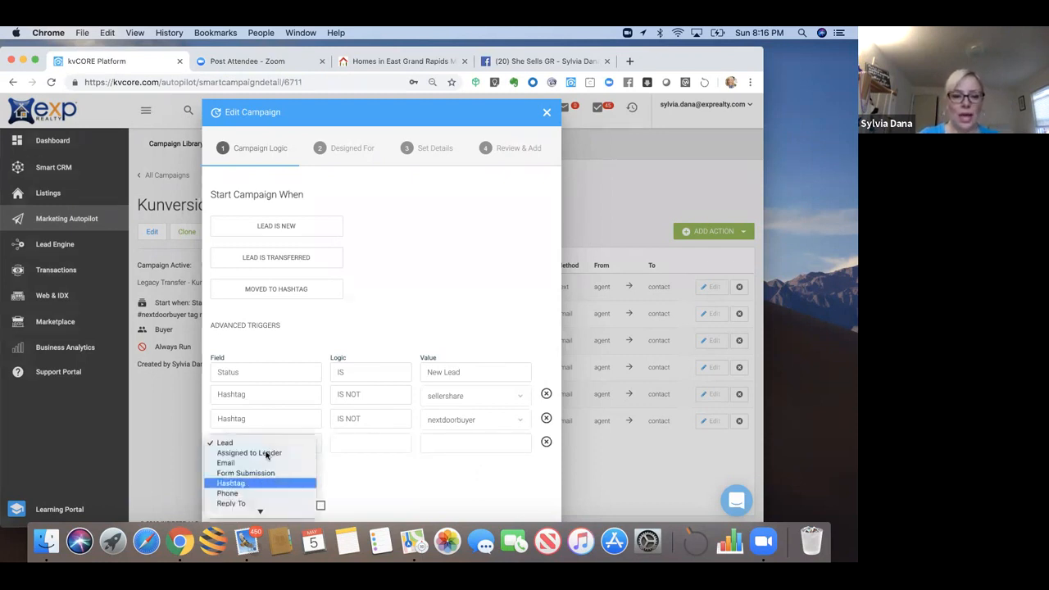
pyautogui.click(265, 483)
pyautogui.click(349, 452)
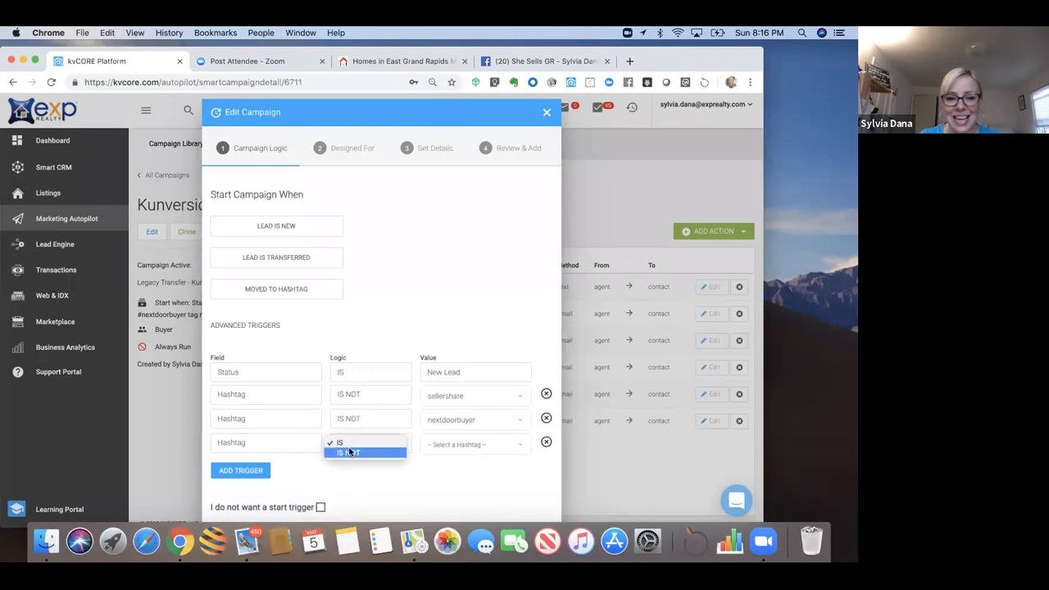
pyautogui.click(352, 452)
pyautogui.click(440, 443)
pyautogui.write('fa')
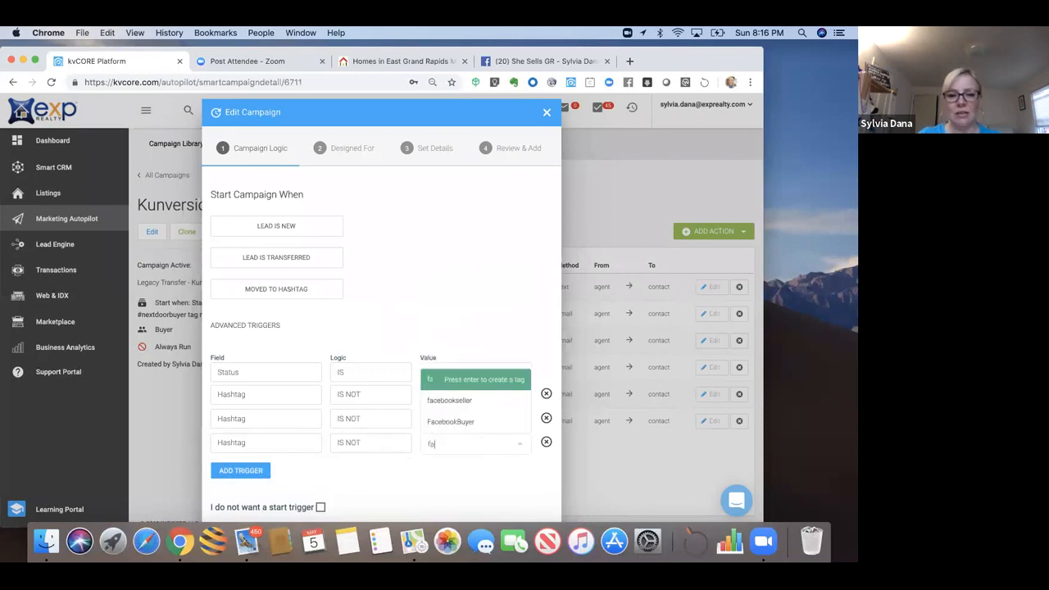
pyautogui.click(453, 422)
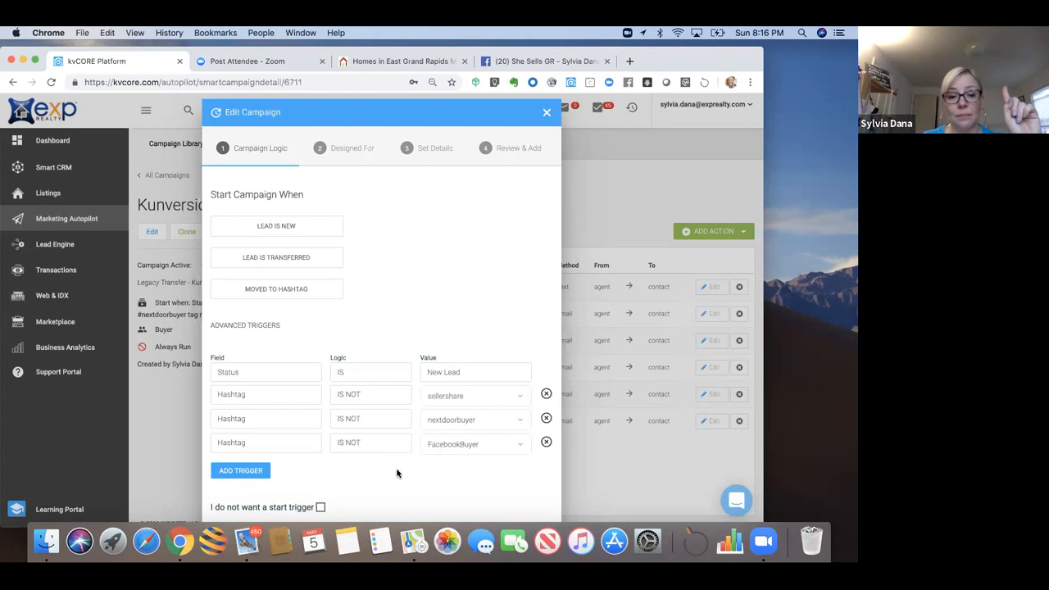
pyautogui.scroll(-3, 397, 474)
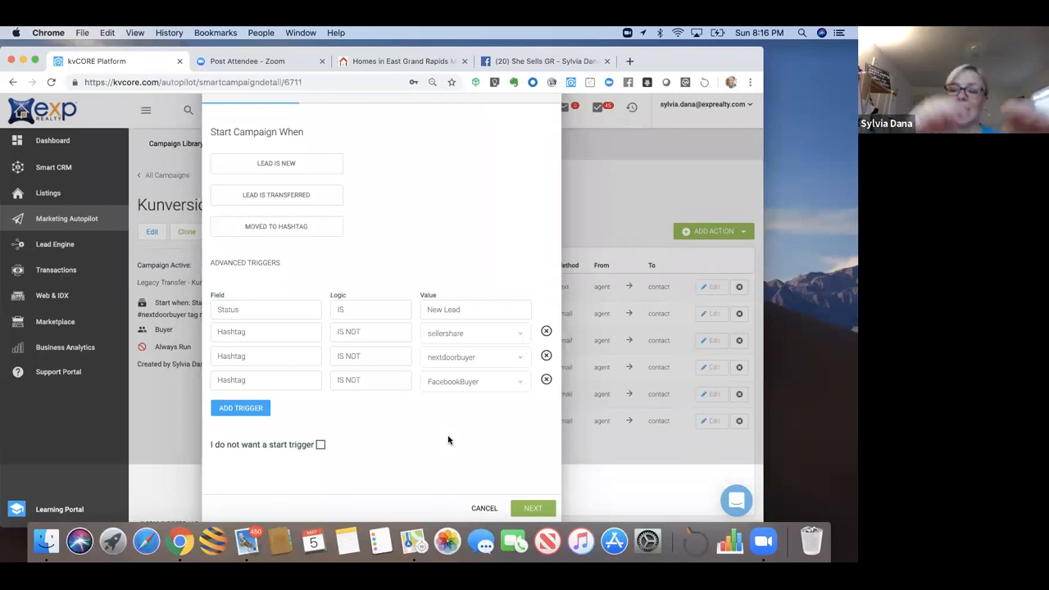
# Step: Step through Designed For and Set Details, then update the Kunversion Default - Buyer campaign
pyautogui.click(525, 509)
pyautogui.click(531, 445)
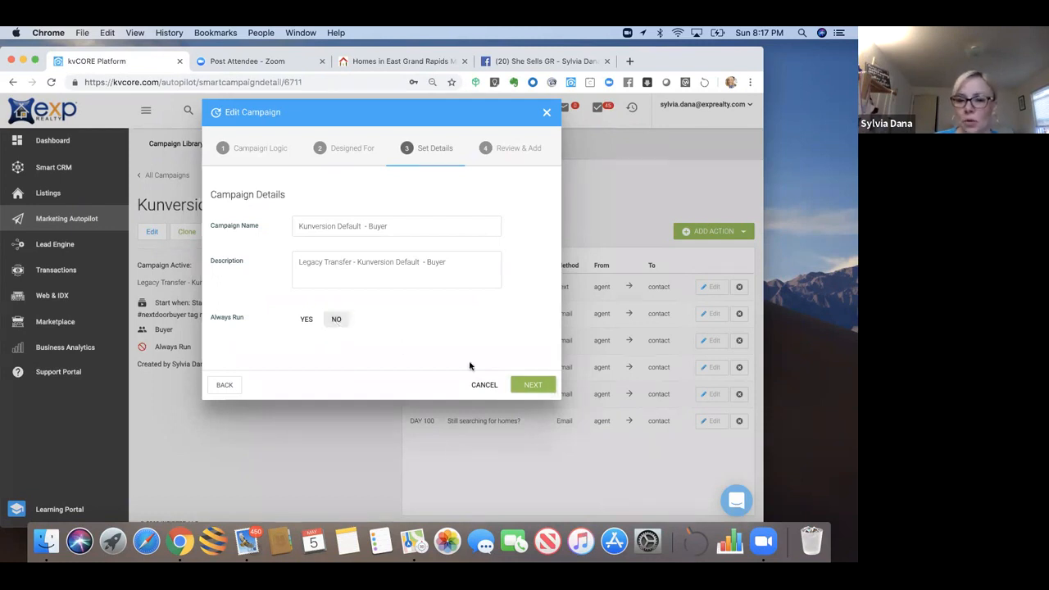
pyautogui.click(533, 386)
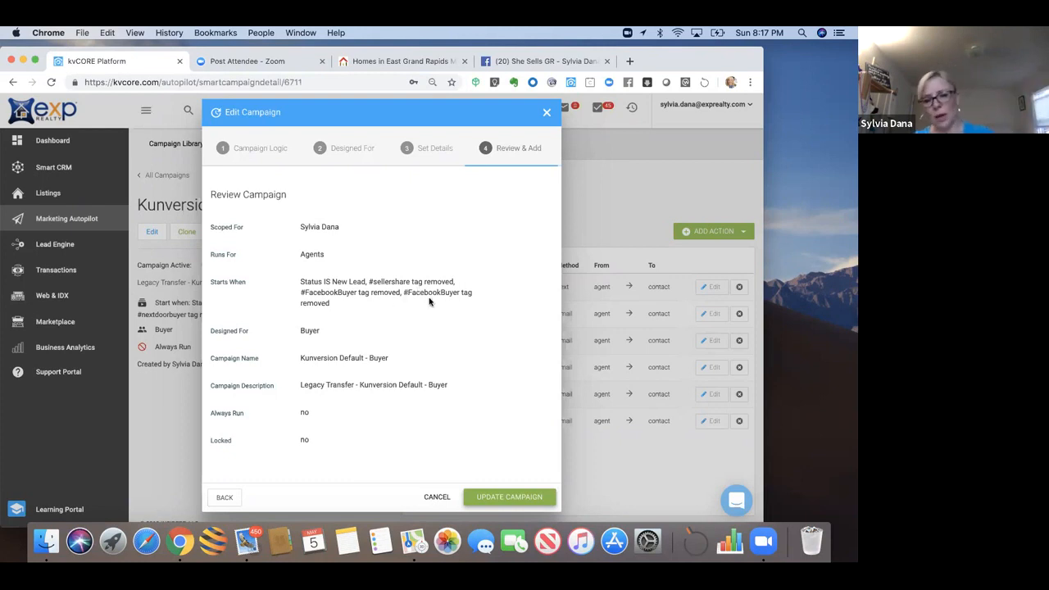
pyautogui.click(485, 498)
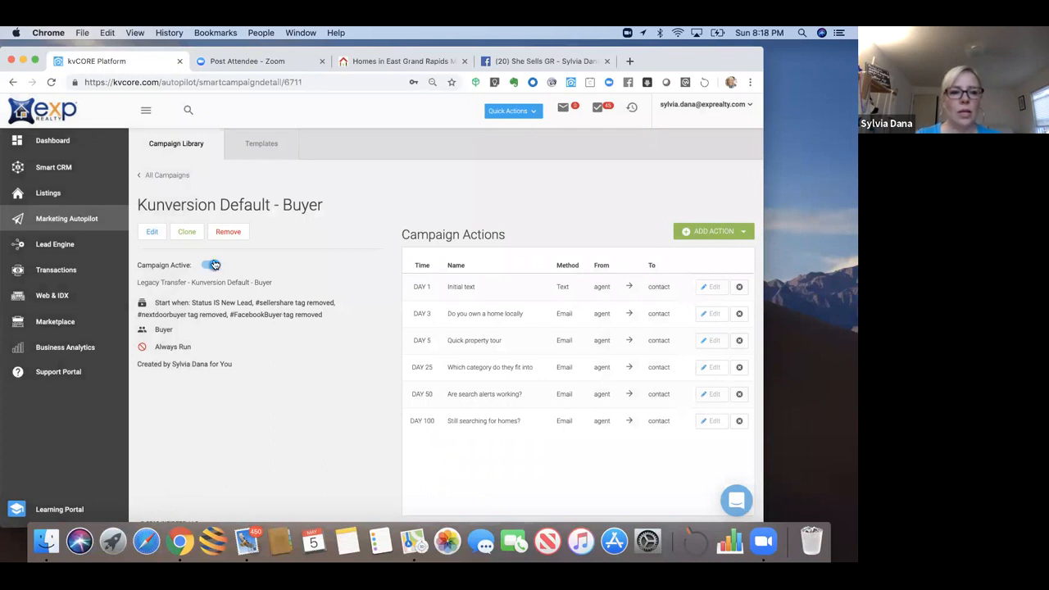
pyautogui.click(161, 177)
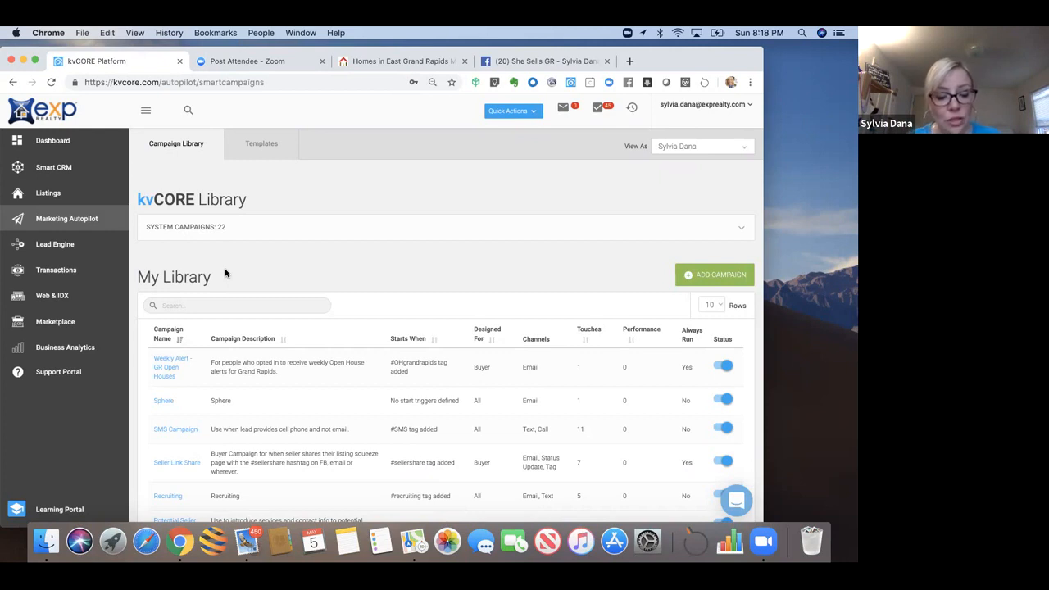
pyautogui.press('super+r')
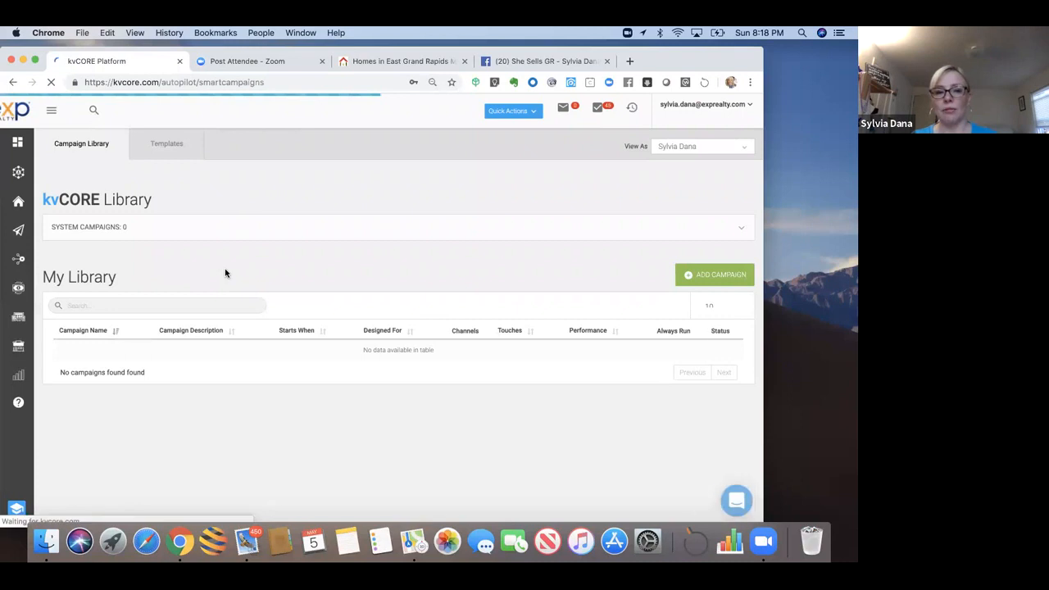
pyautogui.click(195, 304)
pyautogui.write('ku')
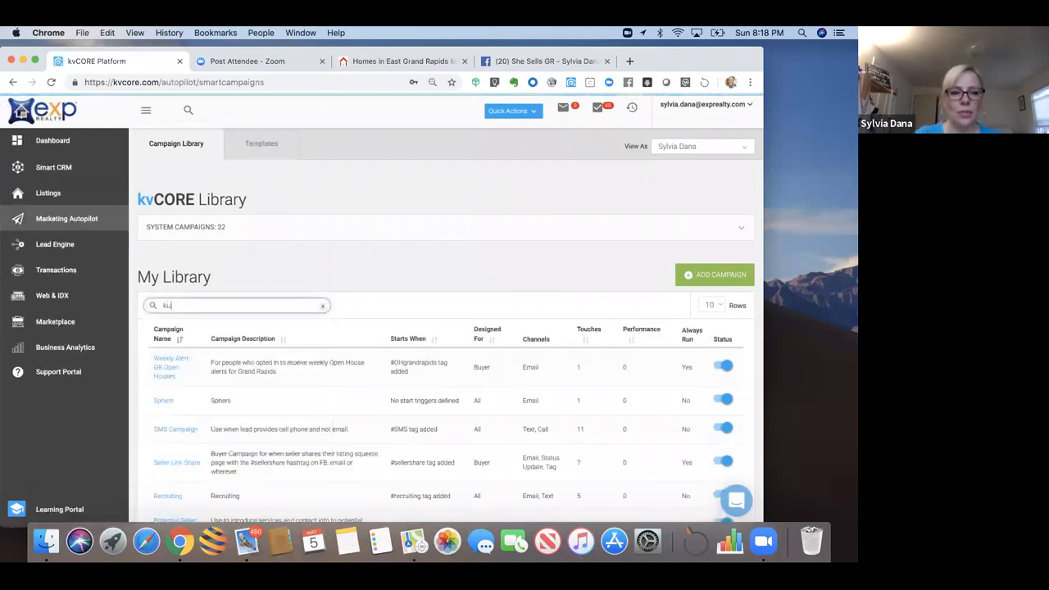
pyautogui.write('nversion')
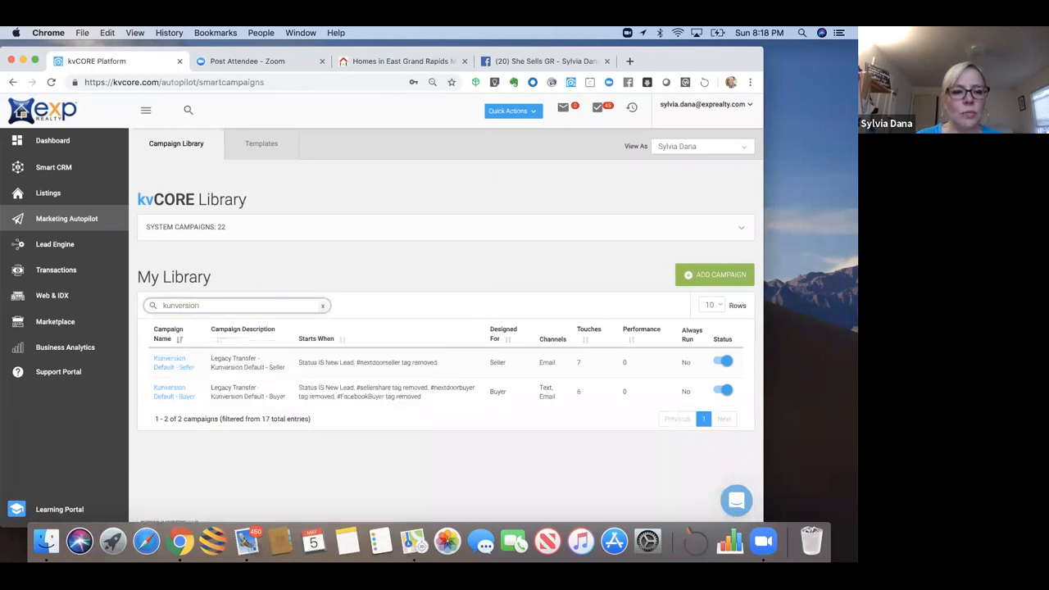
pyautogui.click(176, 391)
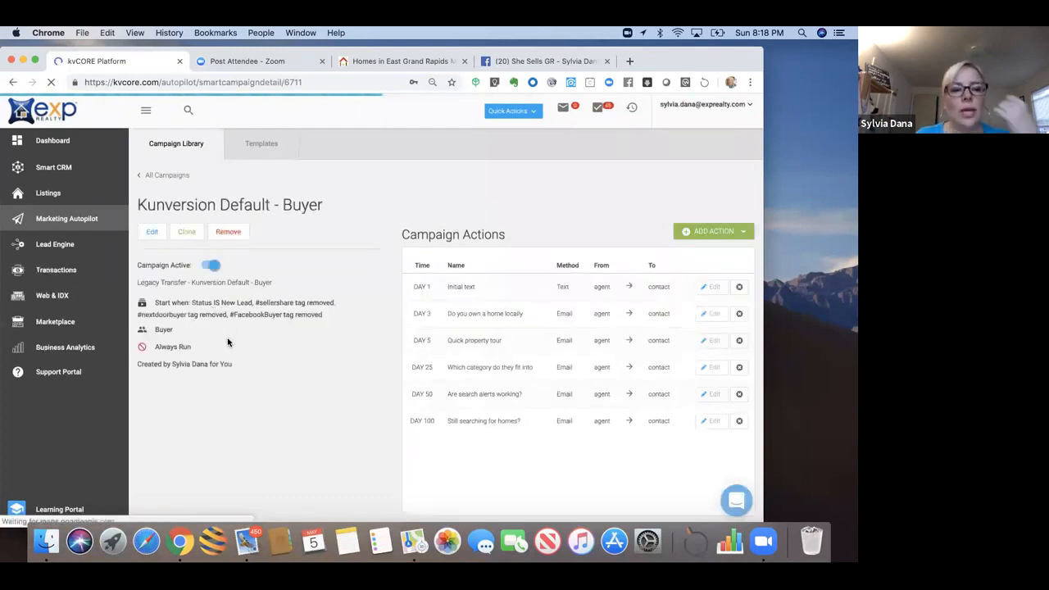
pyautogui.tripleClick(254, 318)
pyautogui.moveTo(254, 321); pyautogui.dragTo(304, 314)
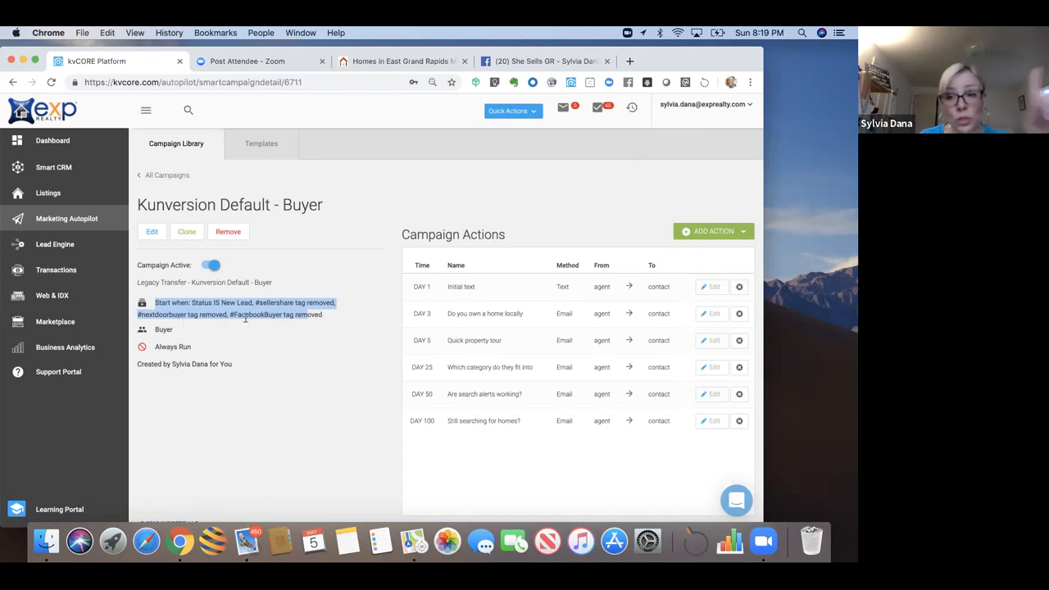
pyautogui.click(278, 338)
pyautogui.moveTo(231, 315); pyautogui.dragTo(323, 319)
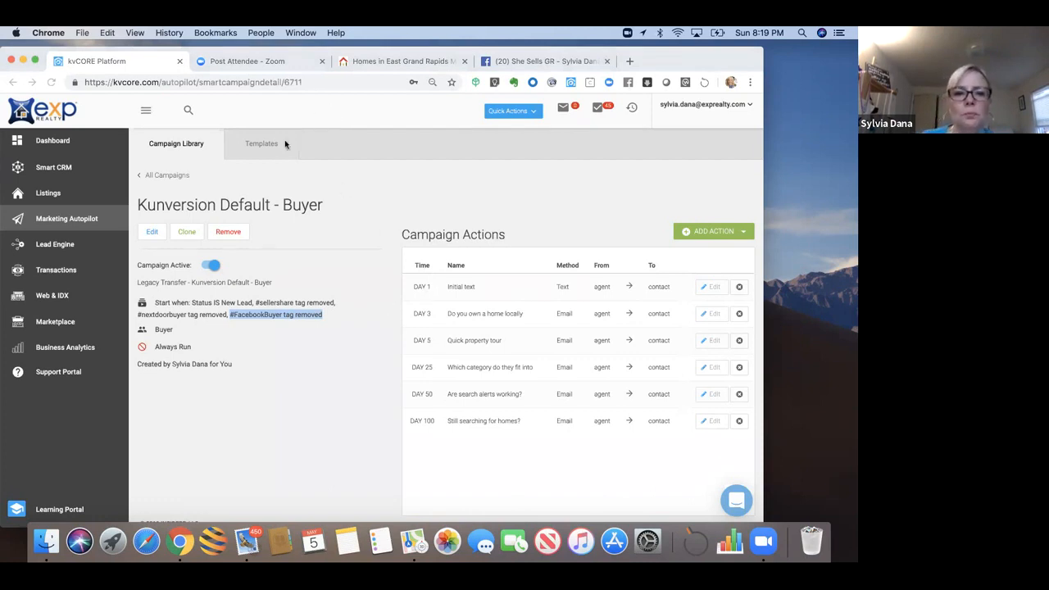
# Step: Search My Library for 'facebook' and open the Facebook Buyer Campaign
pyautogui.click(180, 176)
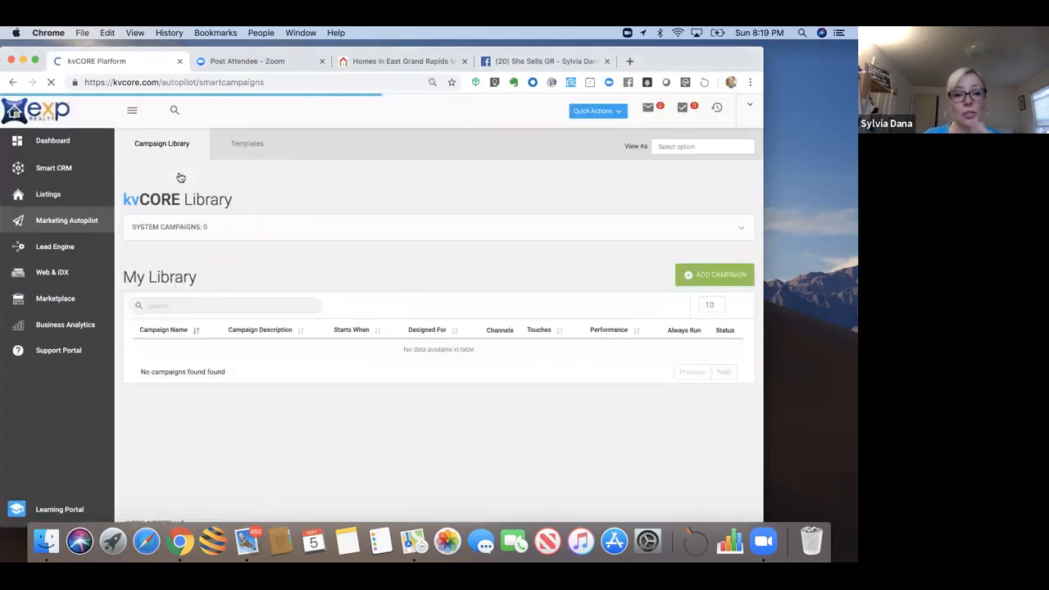
pyautogui.click(208, 304)
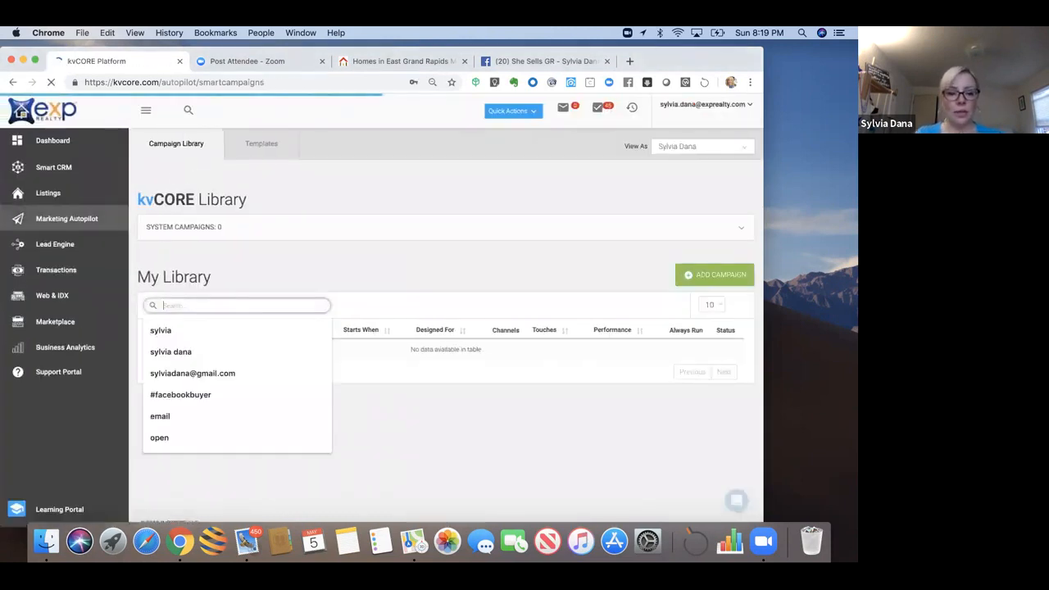
pyautogui.write('facebook')
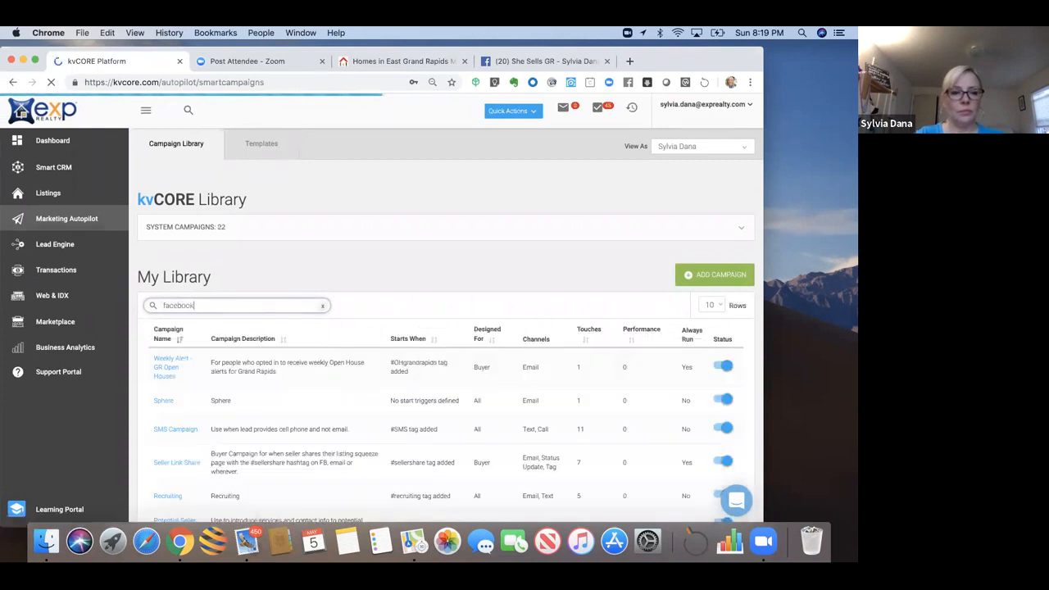
pyautogui.click(168, 401)
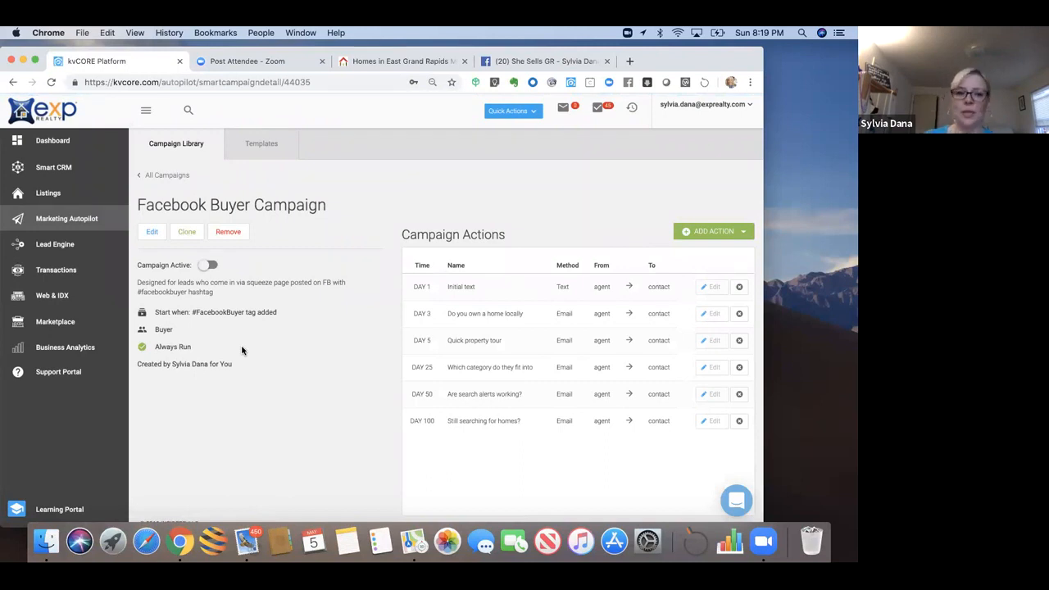
pyautogui.click(785, 68)
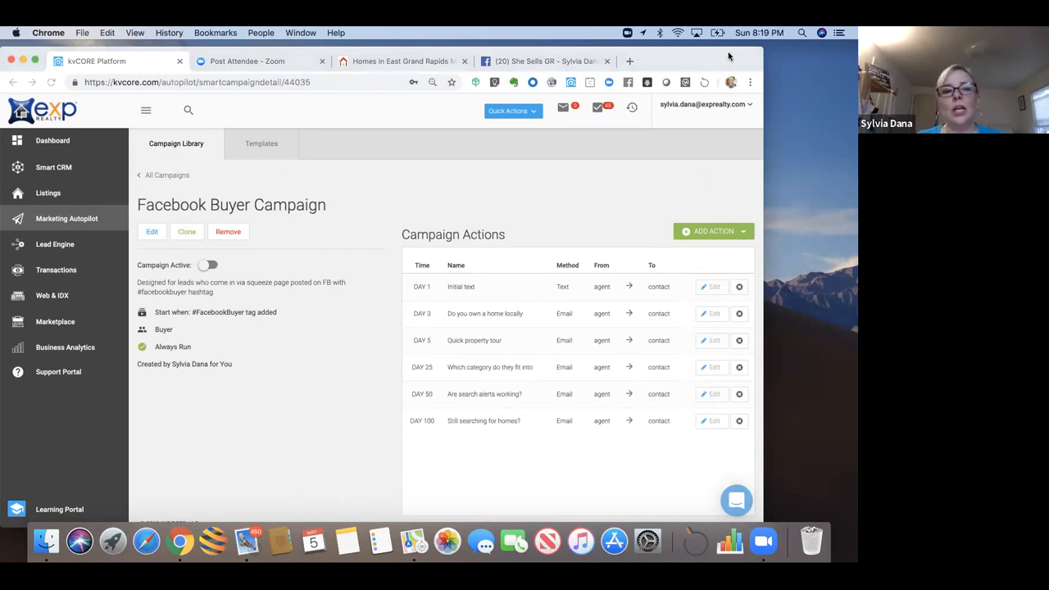
pyautogui.moveTo(729, 56); pyautogui.dragTo(739, 56)
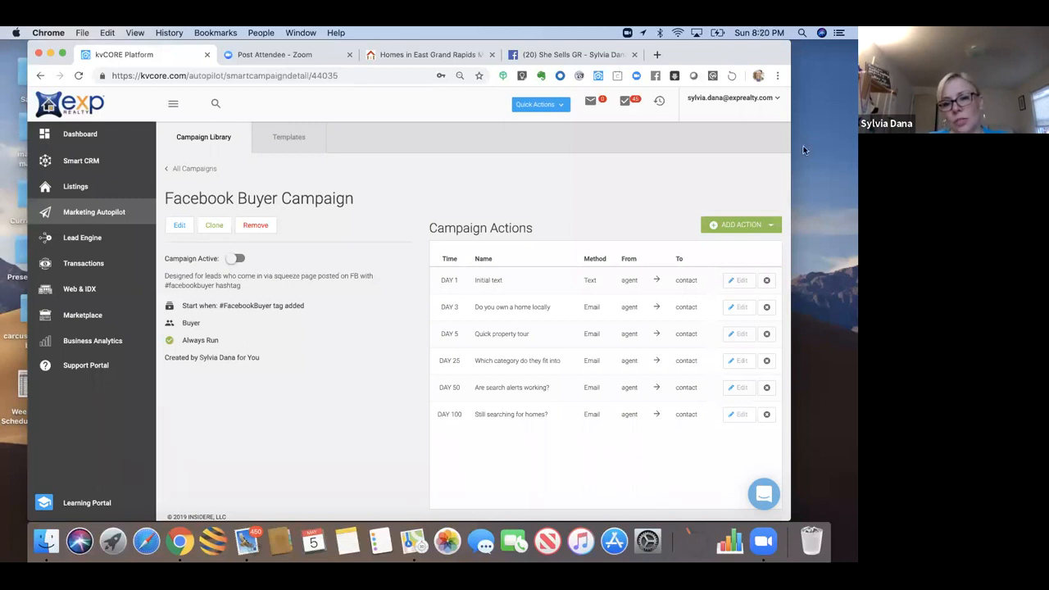
# Step: Preview the Day 1 Initial text SMS template asking investor or homebuyer, then close it
pyautogui.click(736, 282)
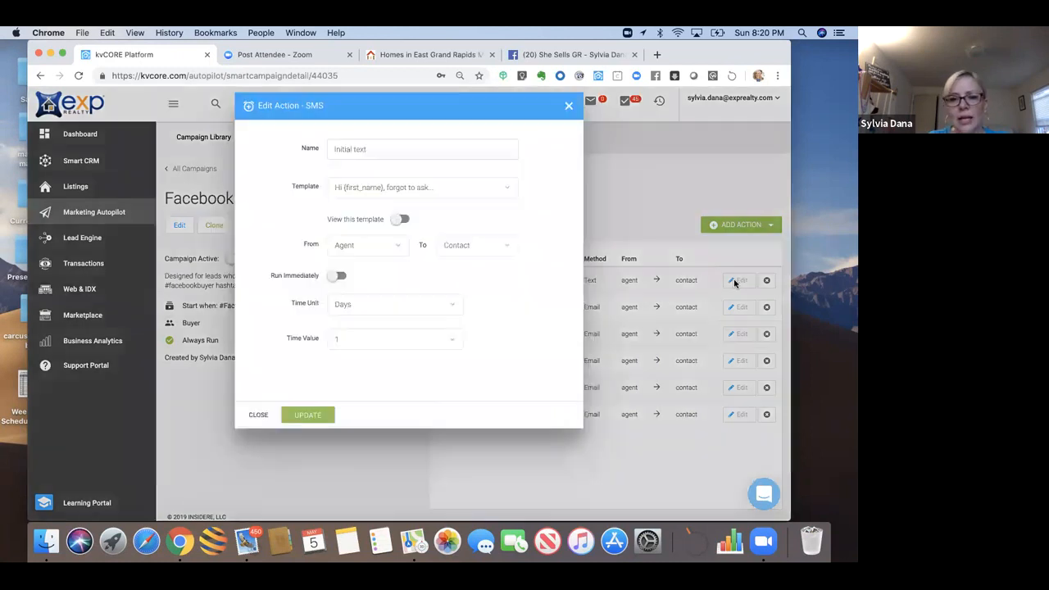
pyautogui.click(400, 220)
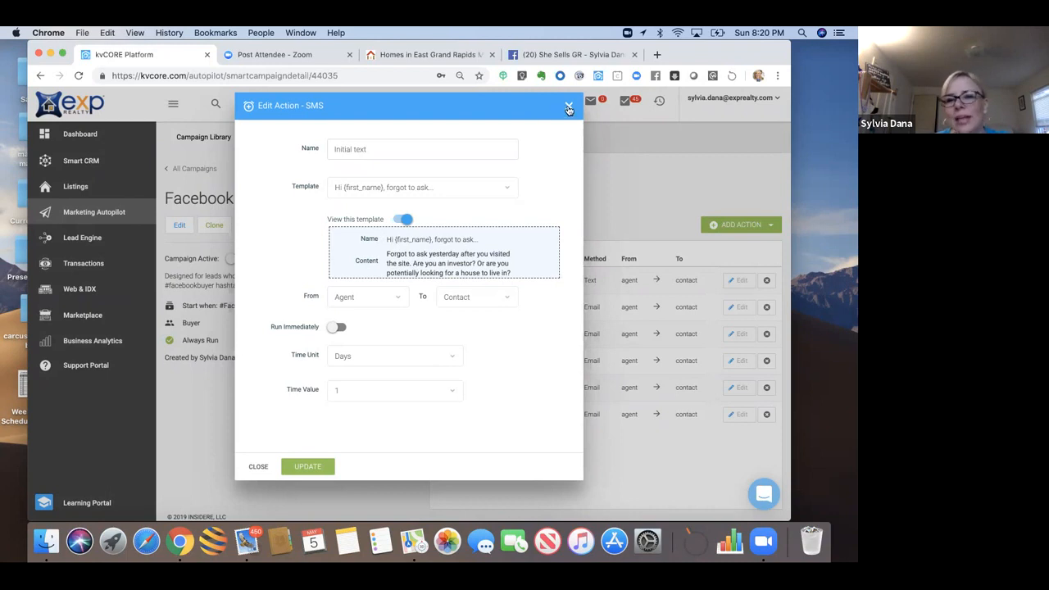
pyautogui.click(569, 108)
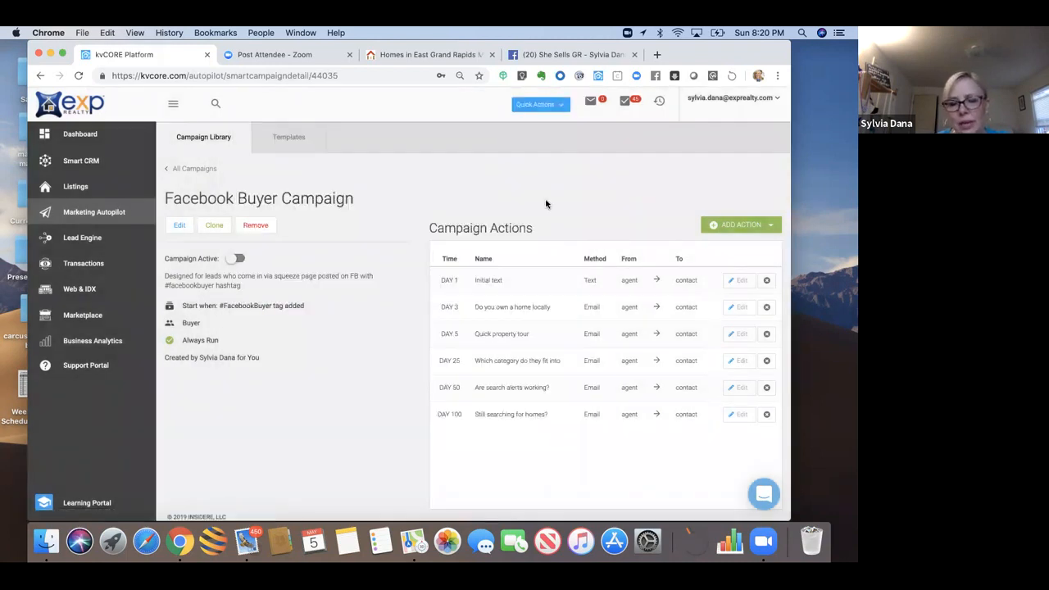
# Step: Remove the Day 1 Initial text action, confirming with 'Yes, remove!'
pyautogui.click(768, 280)
pyautogui.click(390, 369)
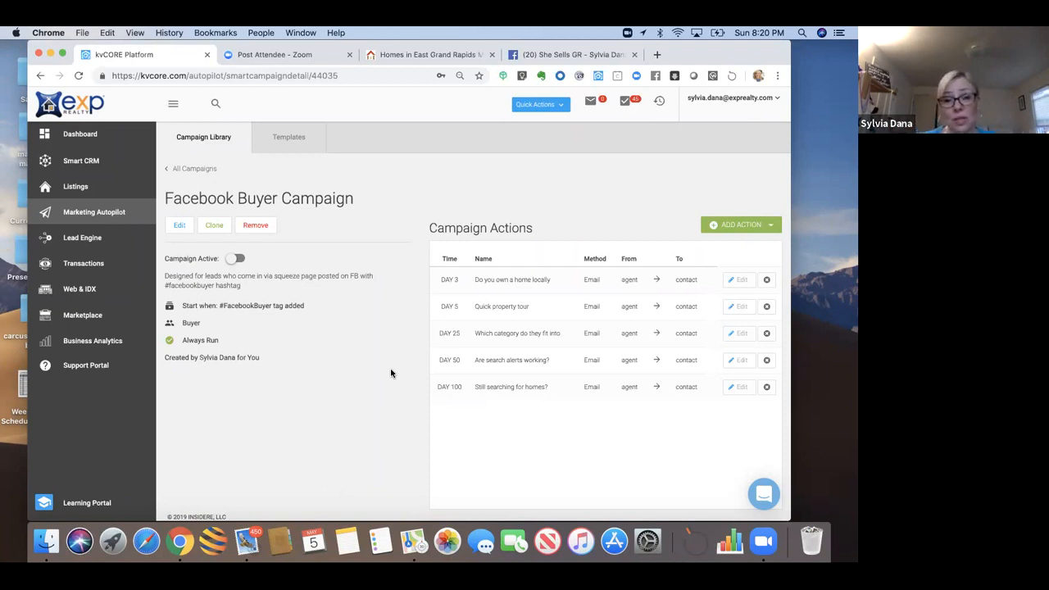
# Step: Open the Day 5 Quick property tour email and preview its Quick Property Tour template
pyautogui.click(740, 308)
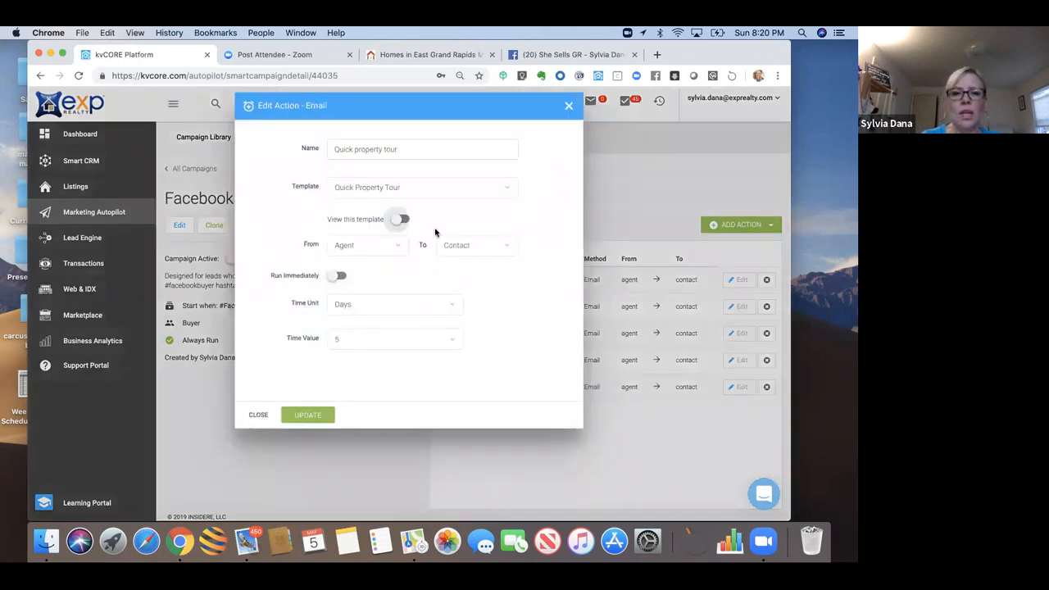
pyautogui.click(402, 218)
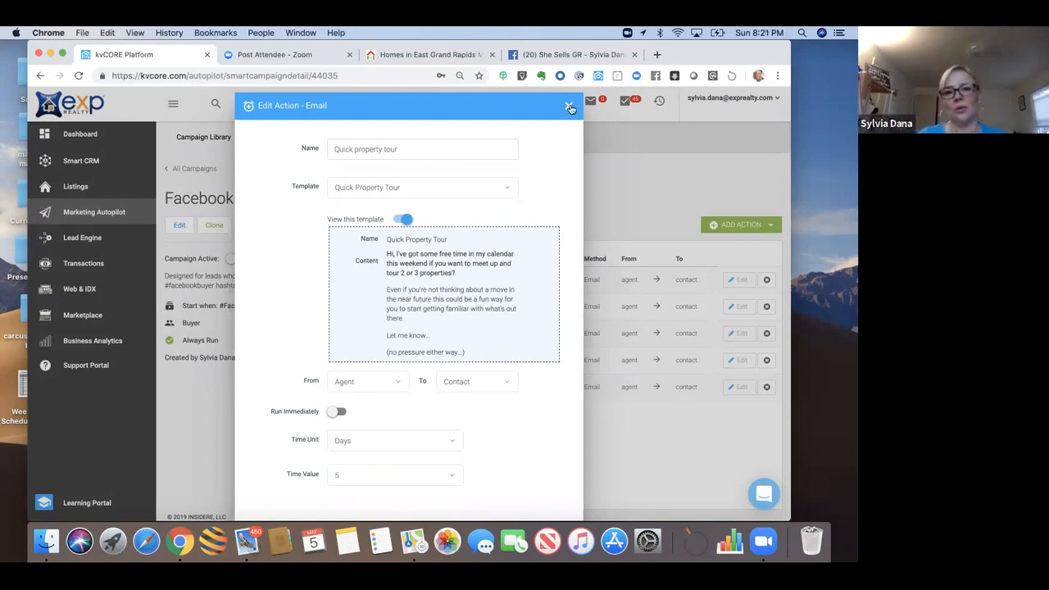
# Step: Close the Day 5 email editor and remove the Quick property tour action
pyautogui.click(570, 106)
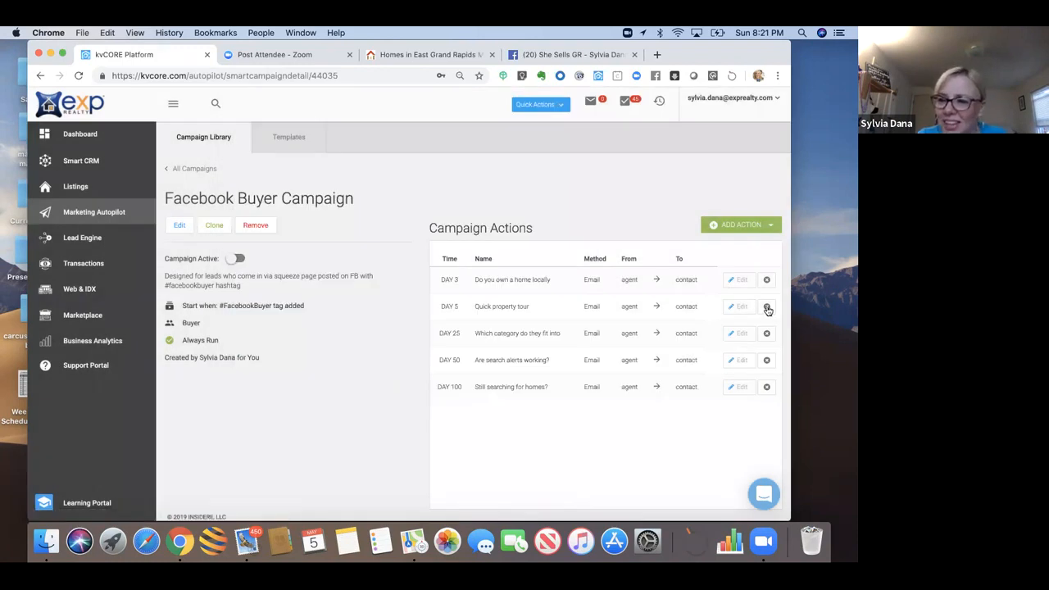
pyautogui.click(766, 306)
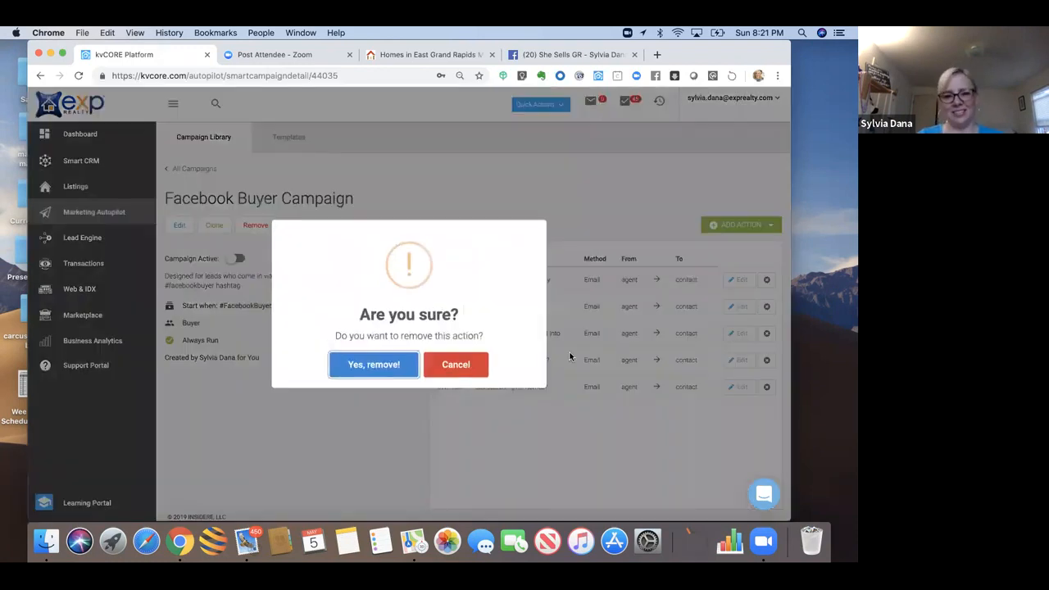
pyautogui.click(400, 365)
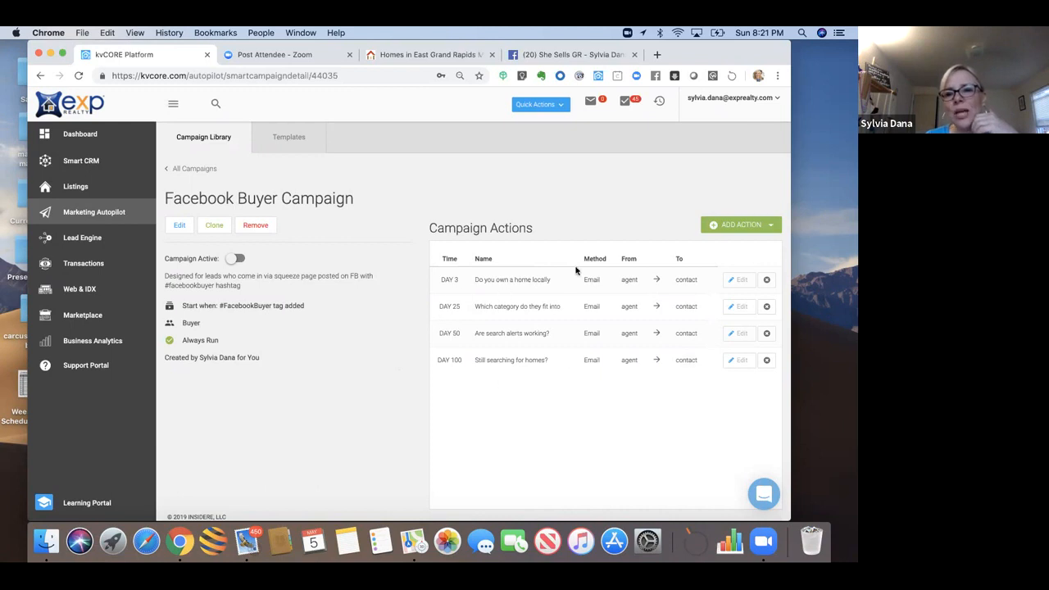
pyautogui.click(745, 230)
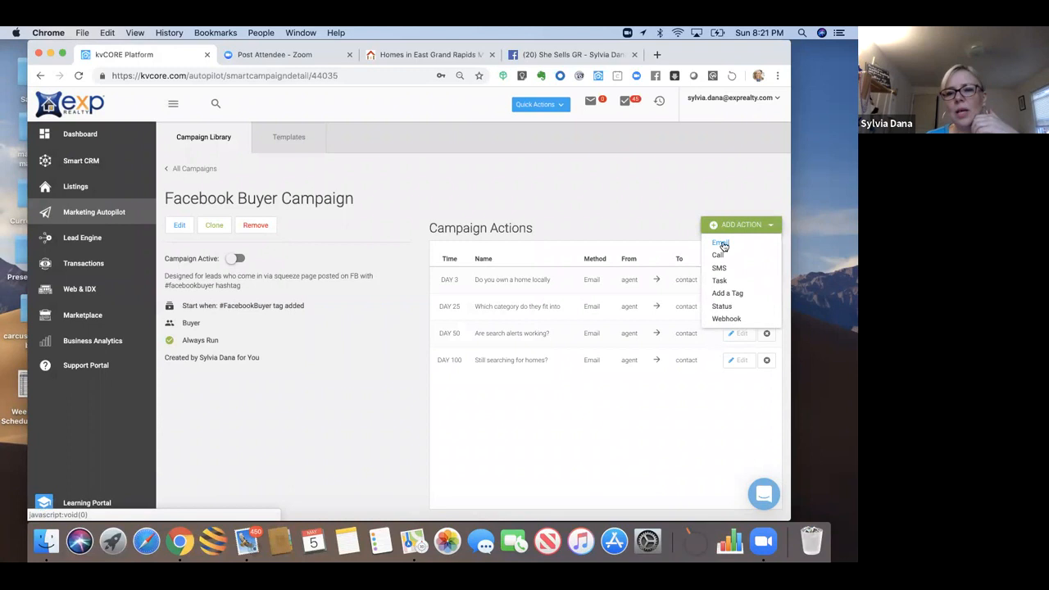
pyautogui.click(676, 225)
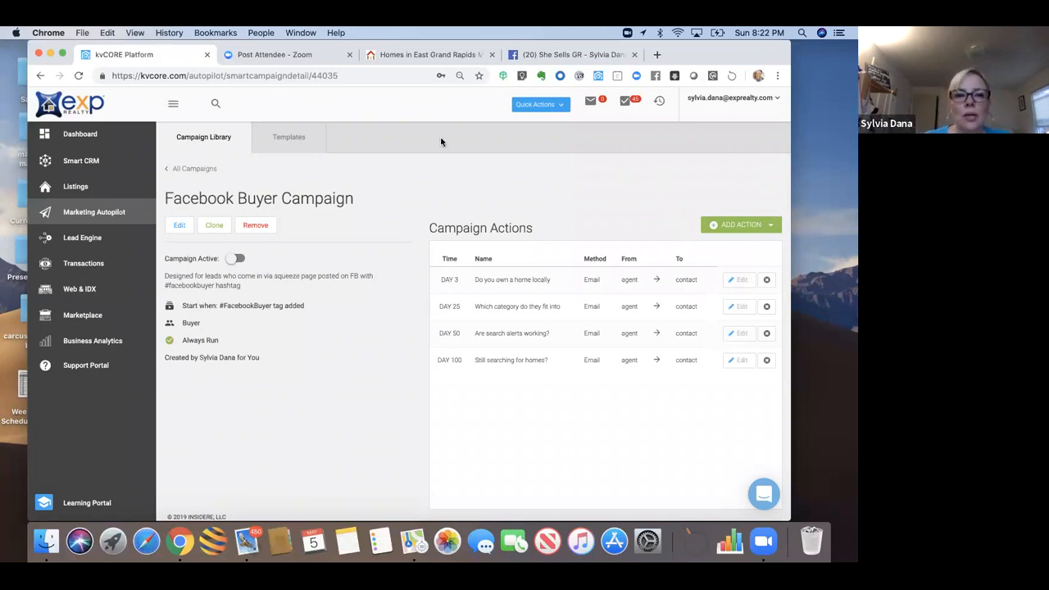
# Step: Delete the FB Property View First Email template found by searching 'face', then view Add Template options
pyautogui.click(284, 140)
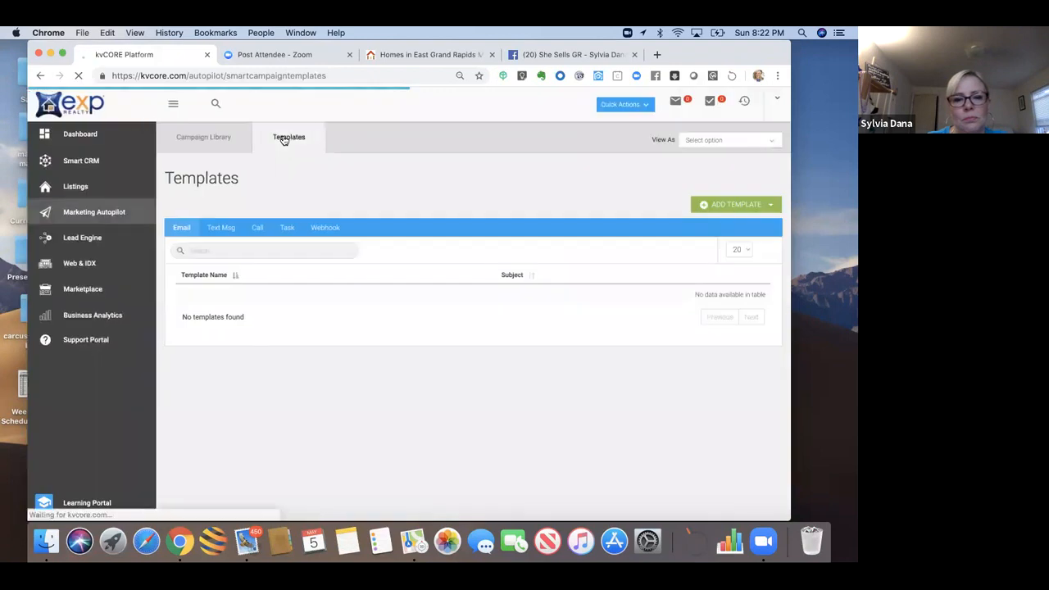
pyautogui.click(239, 250)
pyautogui.write('face')
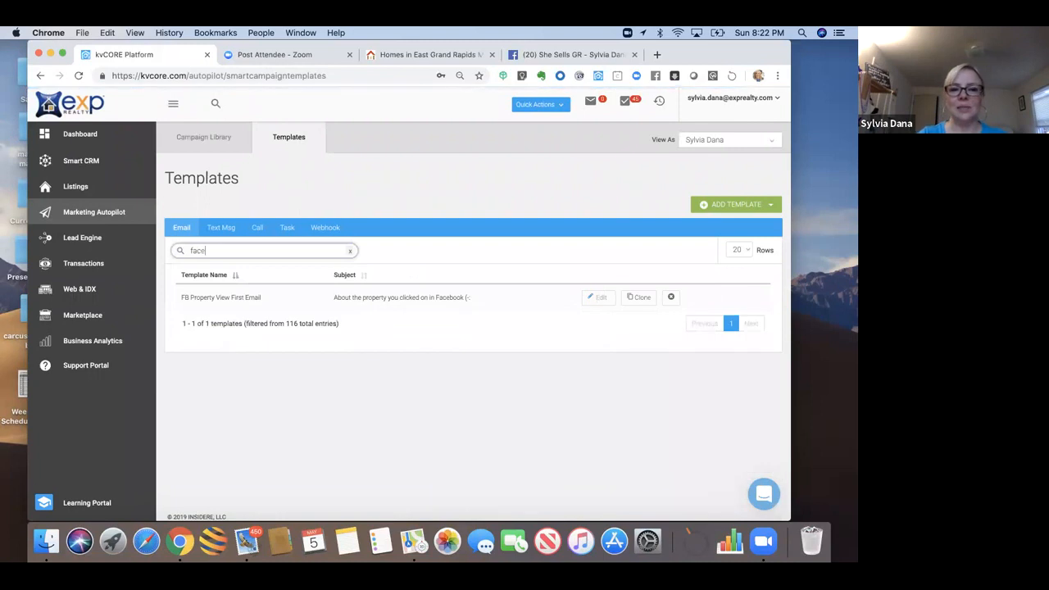
pyautogui.click(670, 297)
pyautogui.click(358, 368)
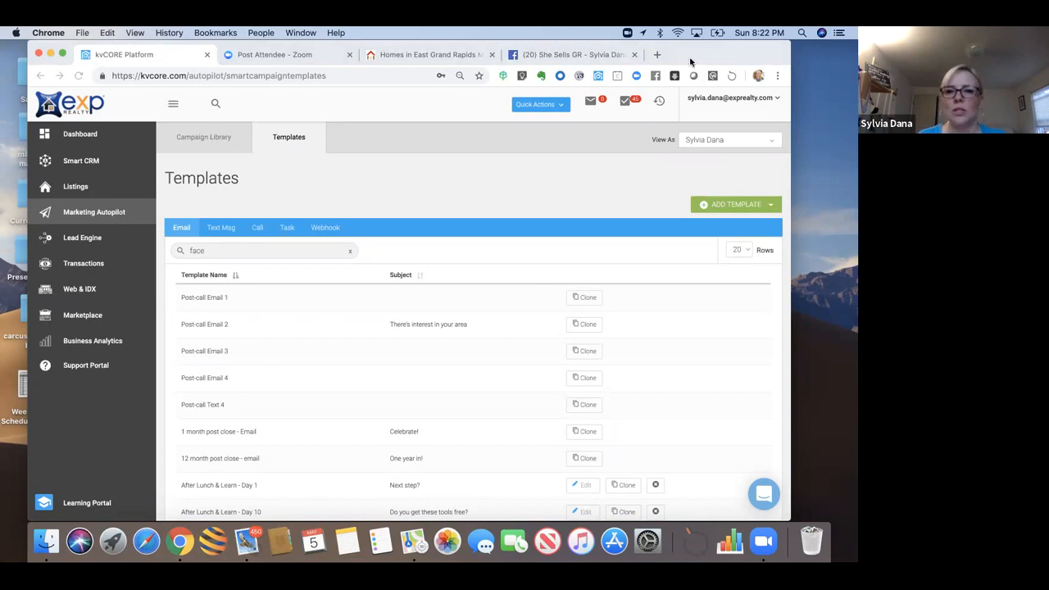
pyautogui.moveTo(689, 54); pyautogui.dragTo(655, 54)
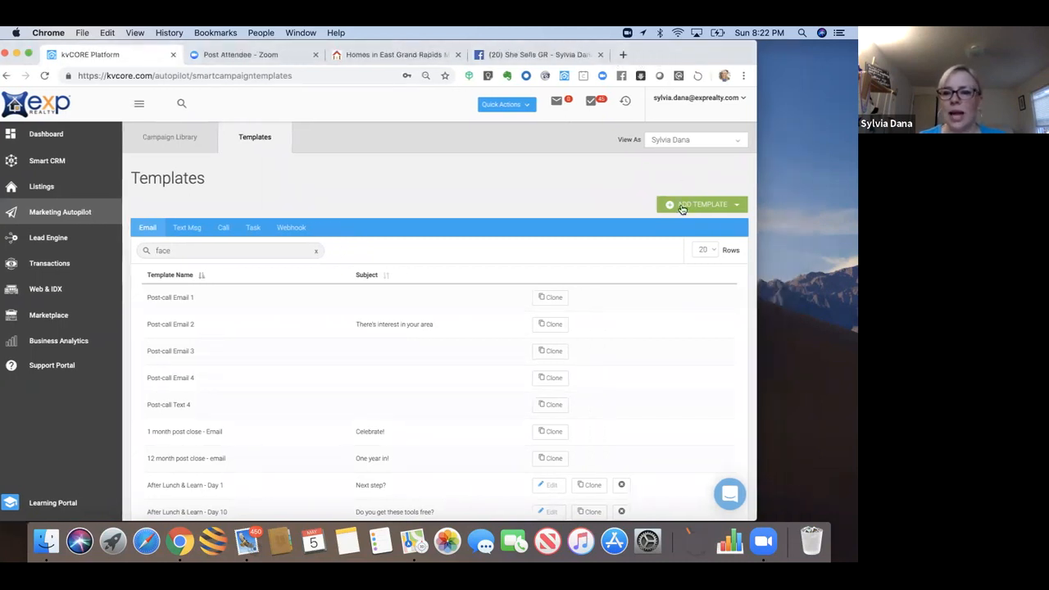
pyautogui.click(681, 207)
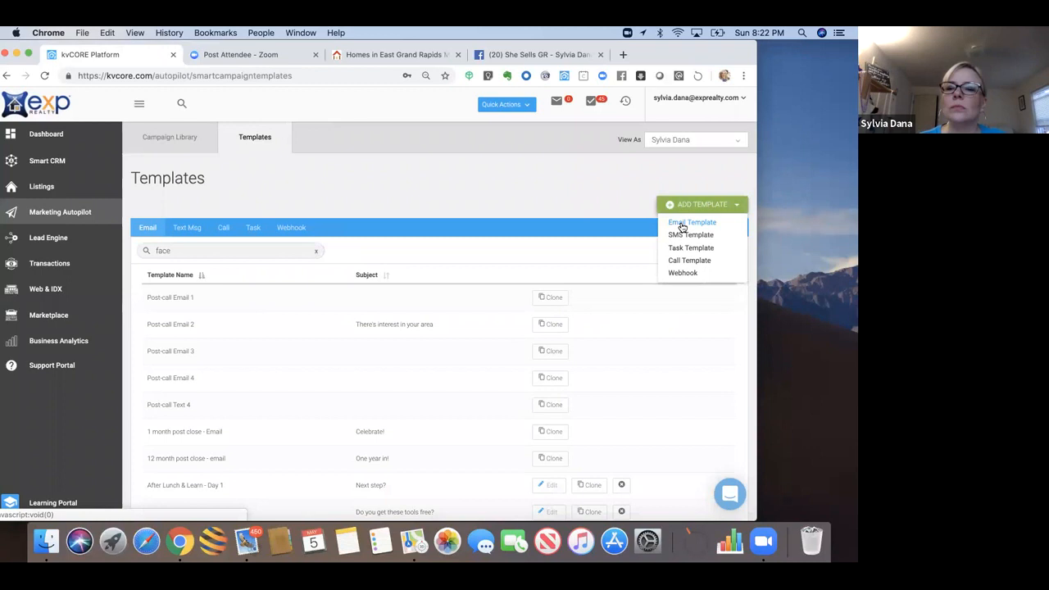
# Step: Start a new email template and copy the follow-up email text from the 'Hi, {first_name}' note
pyautogui.click(681, 224)
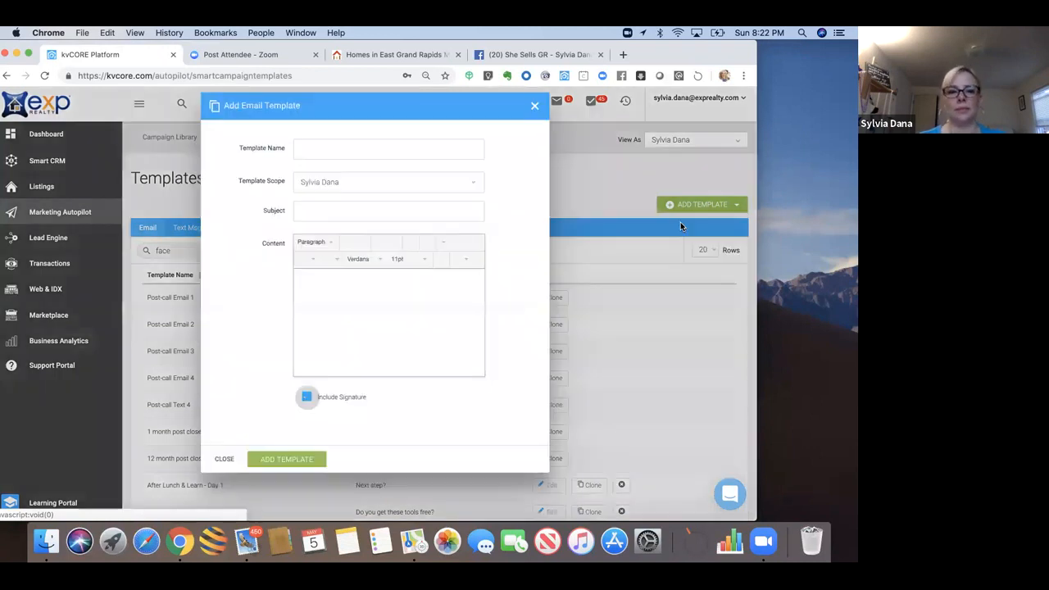
pyautogui.click(349, 543)
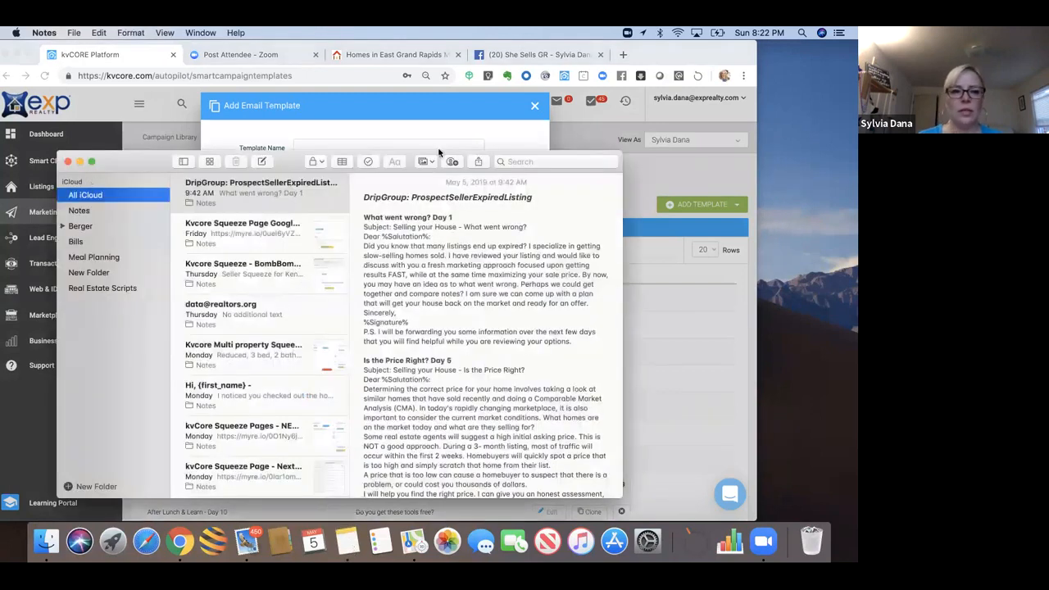
pyautogui.click(252, 399)
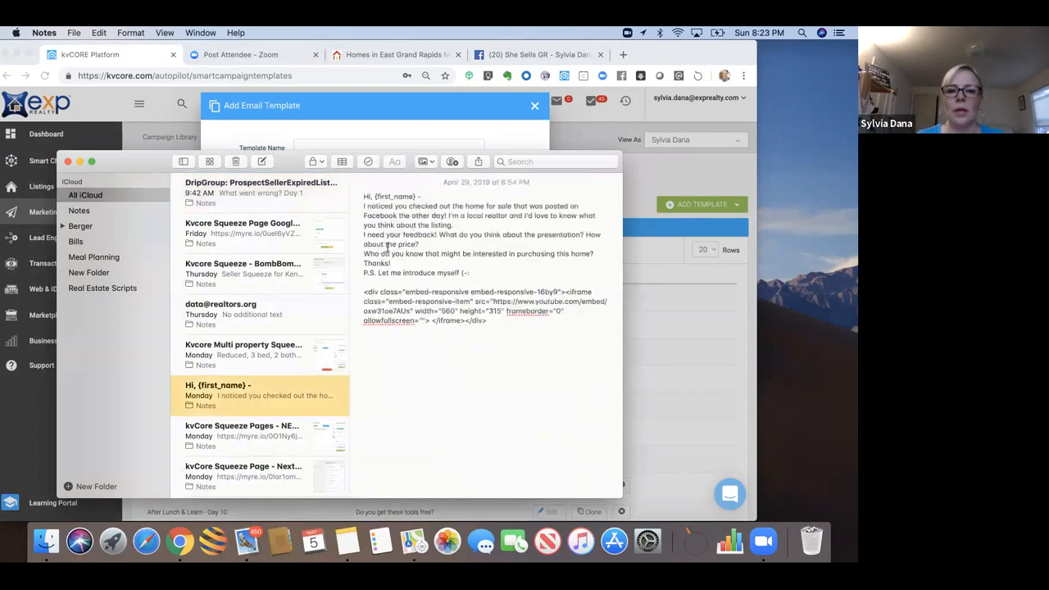
pyautogui.moveTo(364, 197); pyautogui.dragTo(476, 272)
pyautogui.press('super+c')
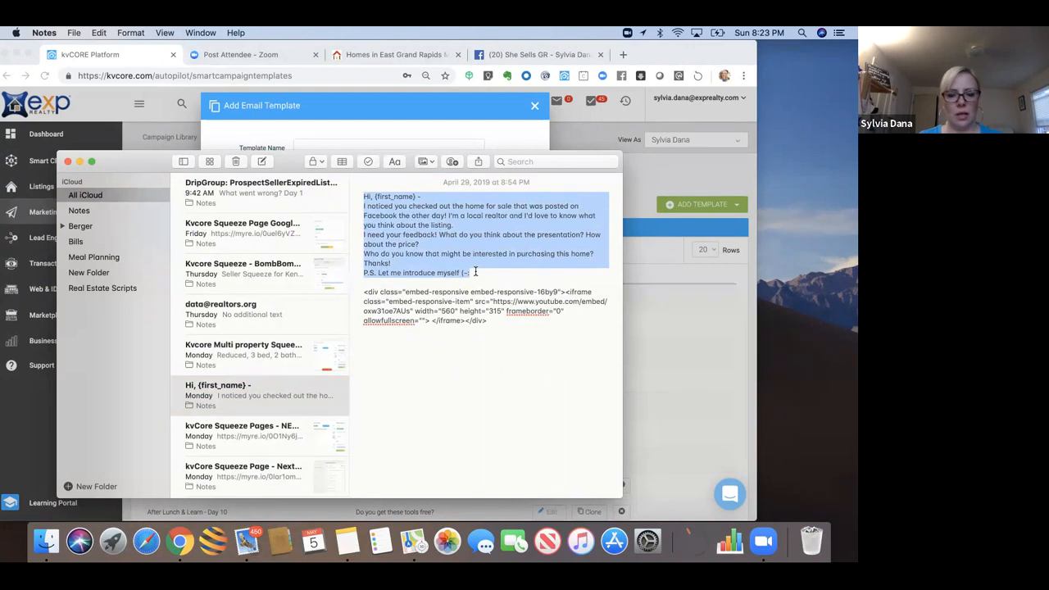
pyautogui.click(639, 294)
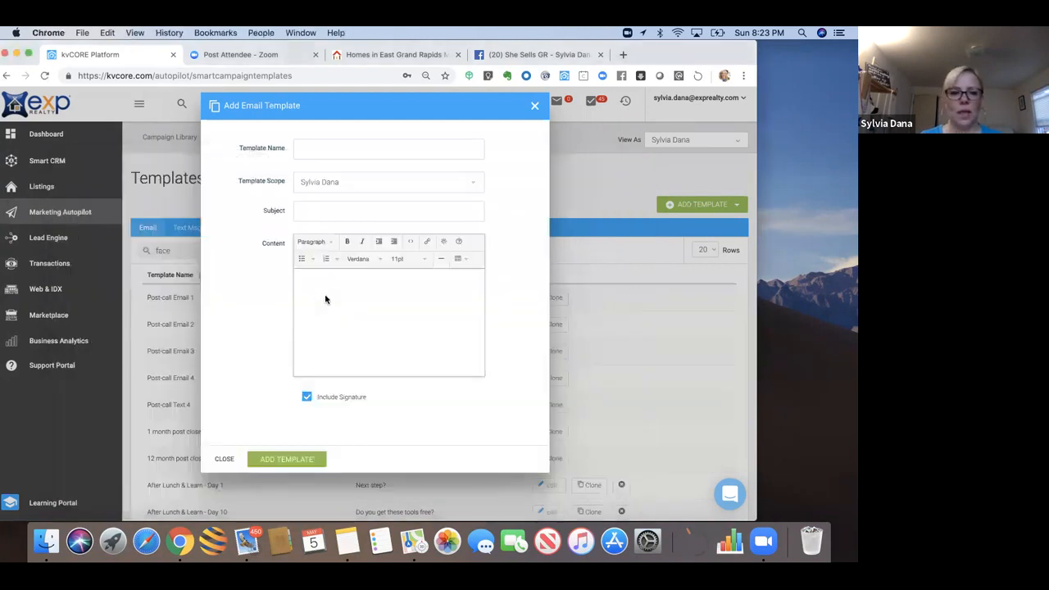
# Step: Paste the Facebook follow-up email into the template content and remove ', {first_name}' after Hi
pyautogui.press('super+v')
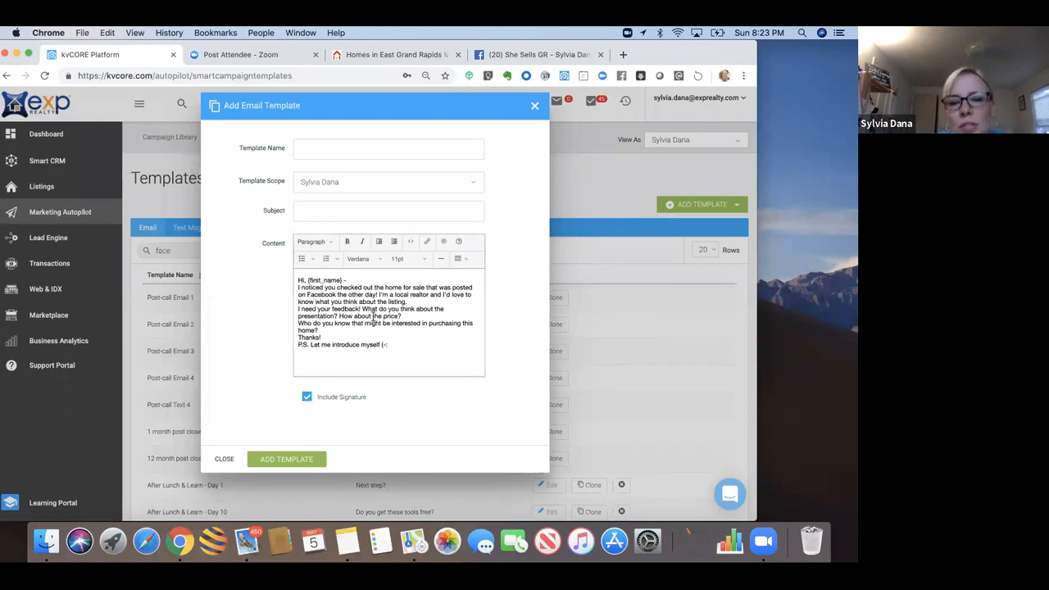
pyautogui.click(305, 280)
pyautogui.moveTo(308, 280); pyautogui.dragTo(343, 281)
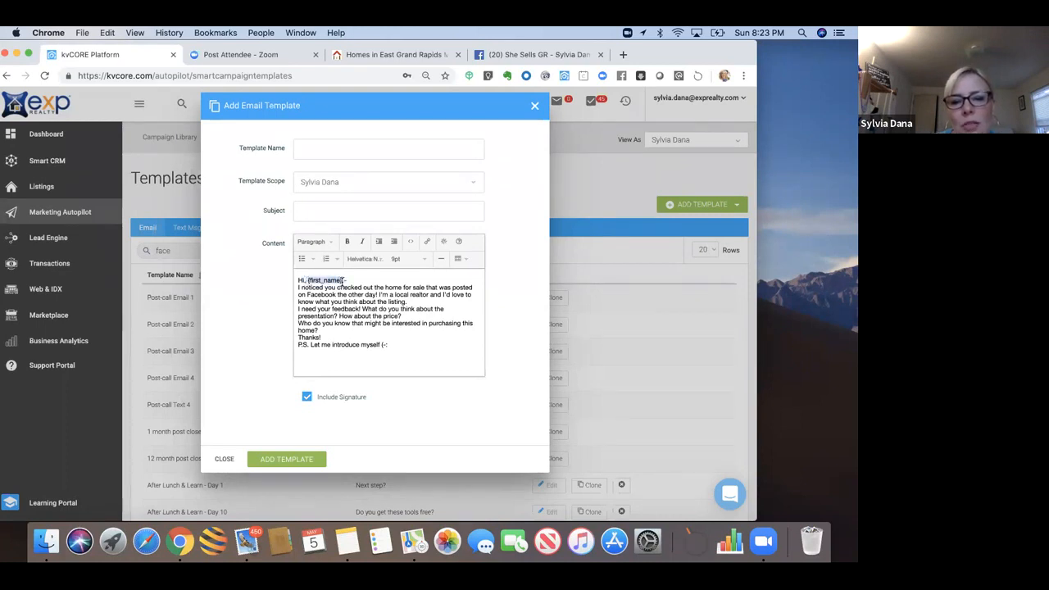
pyautogui.press('BackSpace')
pyautogui.press('BackSpace')
pyautogui.press('BackSpace')
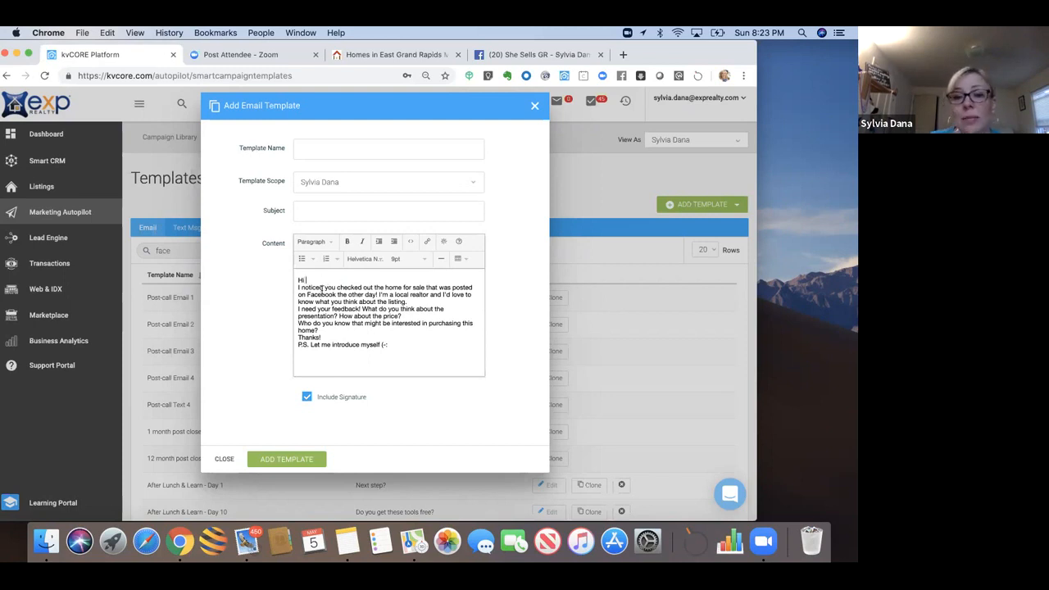
# Step: Insert the Lead First Name merge tag after 'Hi' in the greeting
pyautogui.click(443, 244)
pyautogui.moveTo(449, 260)
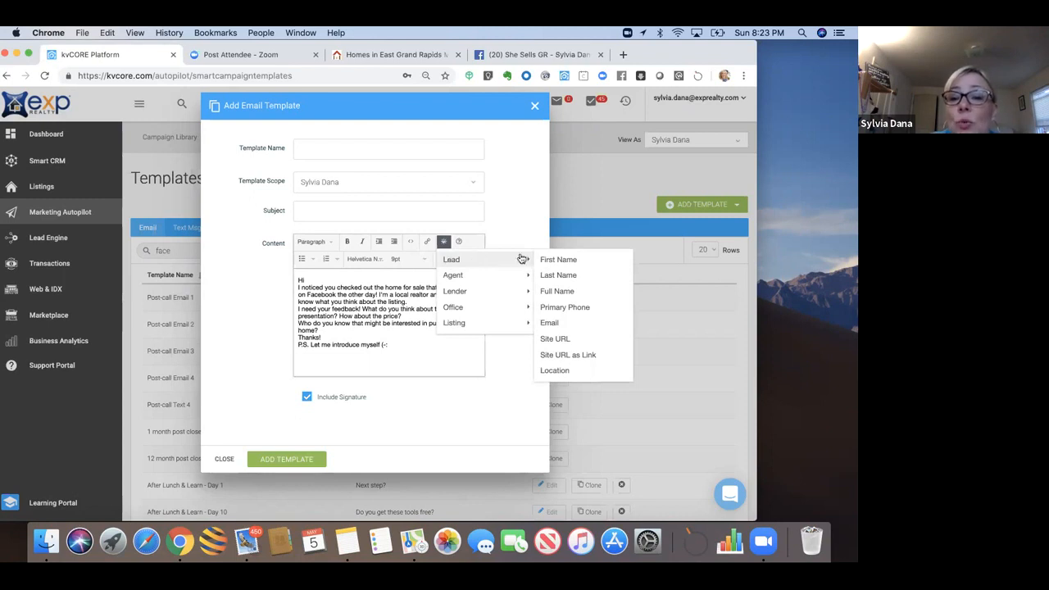
pyautogui.click(553, 260)
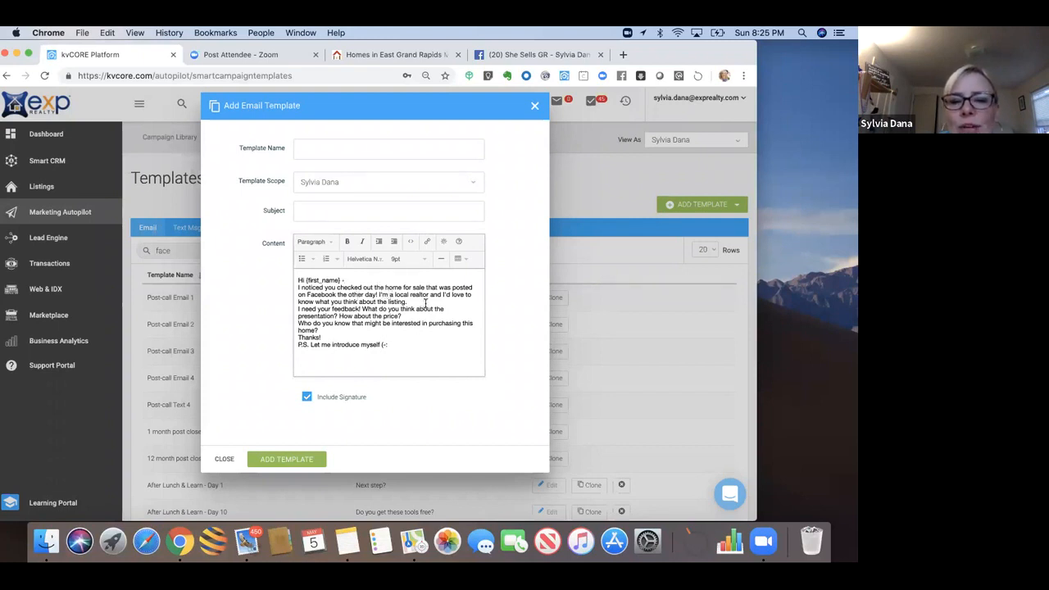
# Step: Change 'the' to 'a' in 'checked out the home' and add 'Do you have any real estate questions?'
pyautogui.doubleClick(378, 287)
pyautogui.write('a')
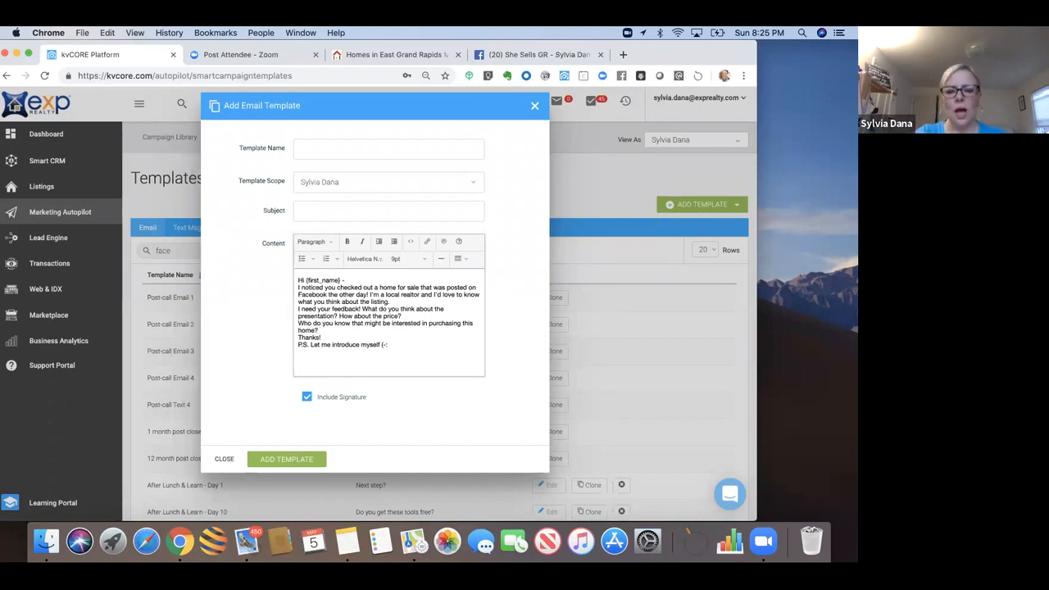
pyautogui.write('Do yo')
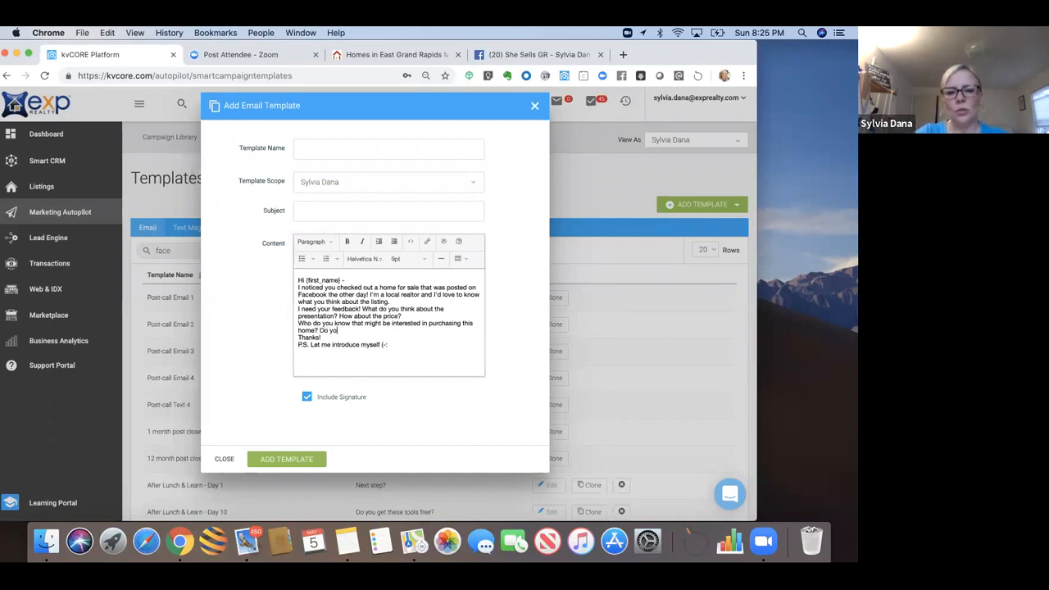
pyautogui.write('u have any real')
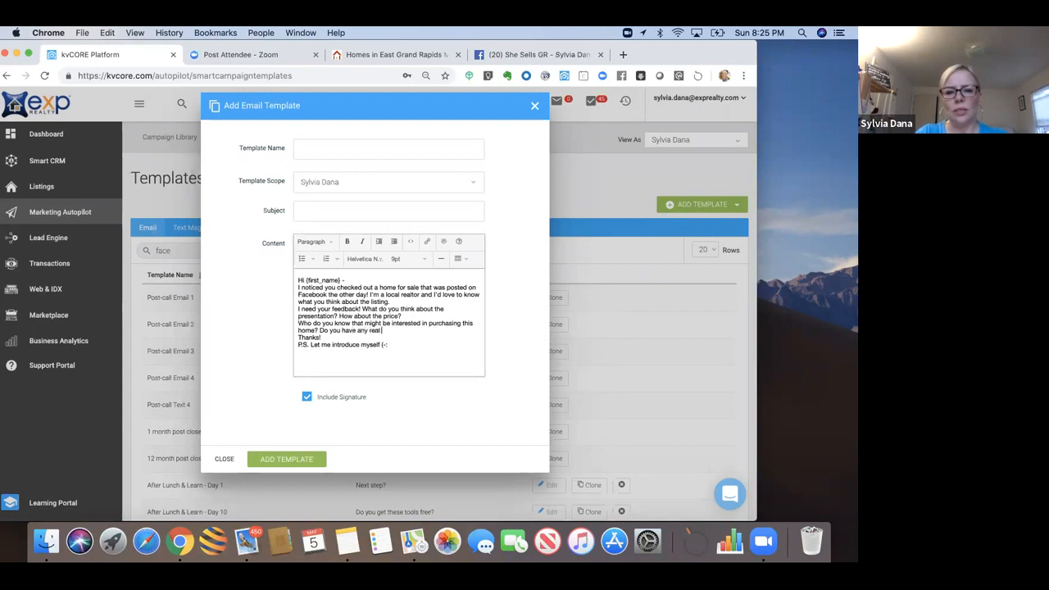
pyautogui.write(' estate q')
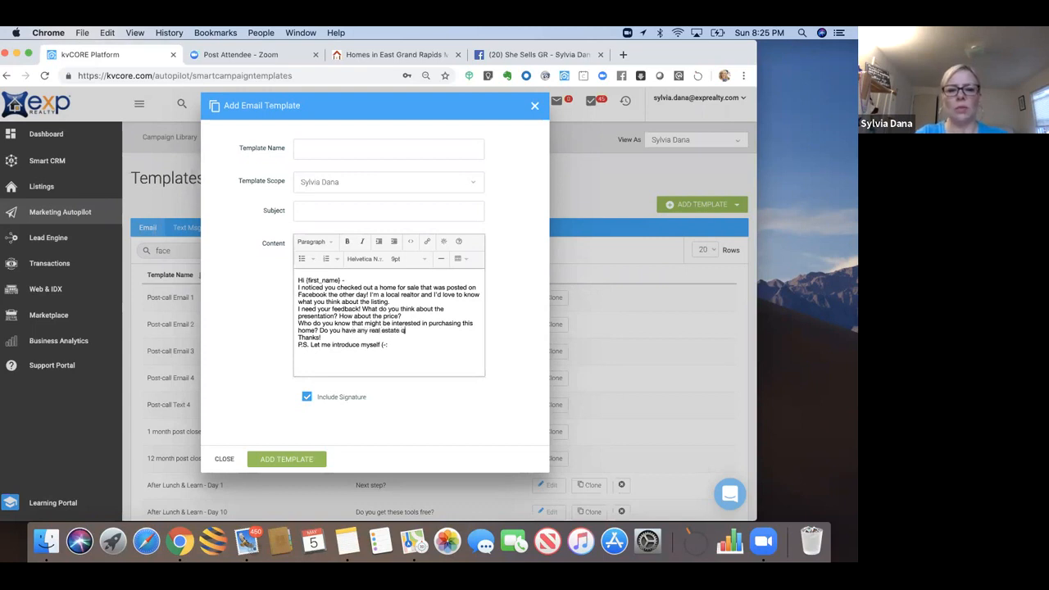
pyautogui.write('uestions?')
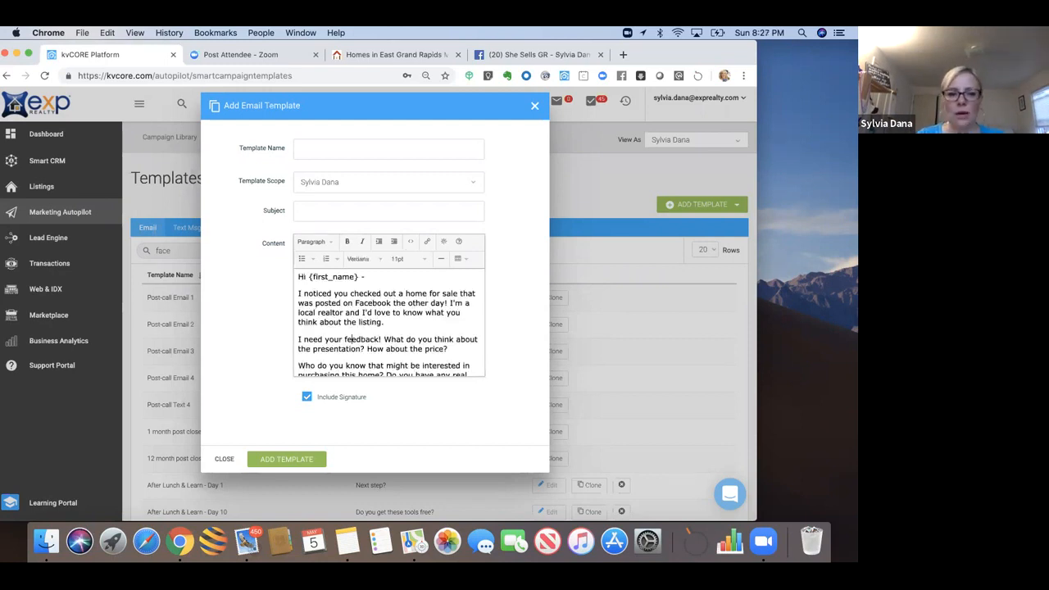
pyautogui.press('Down')
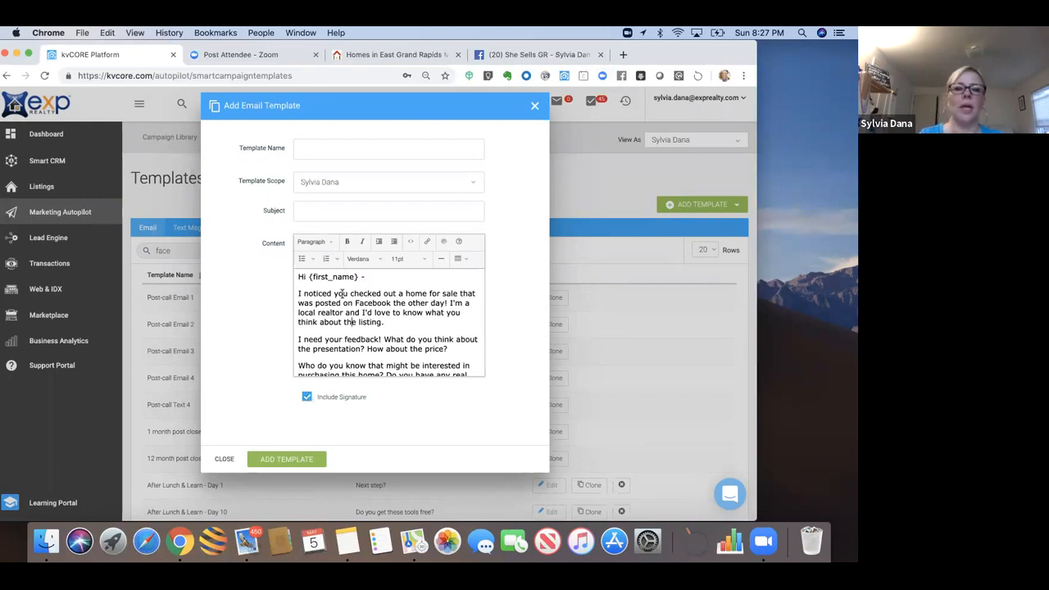
# Step: Enter the subject line 'About the property you viewed on Facebook'
pyautogui.click(307, 213)
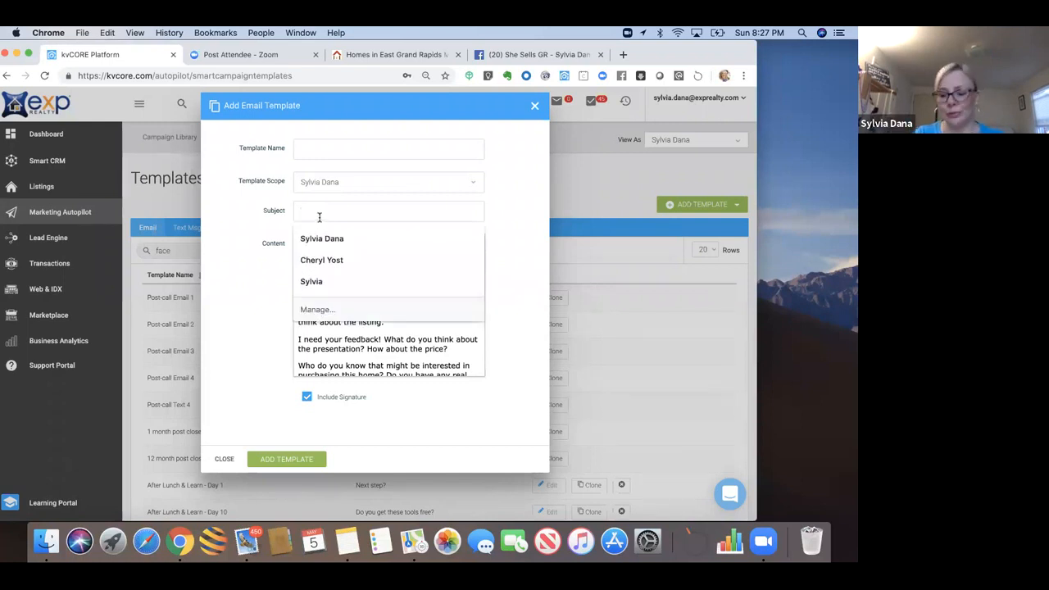
pyautogui.write('About the proper')
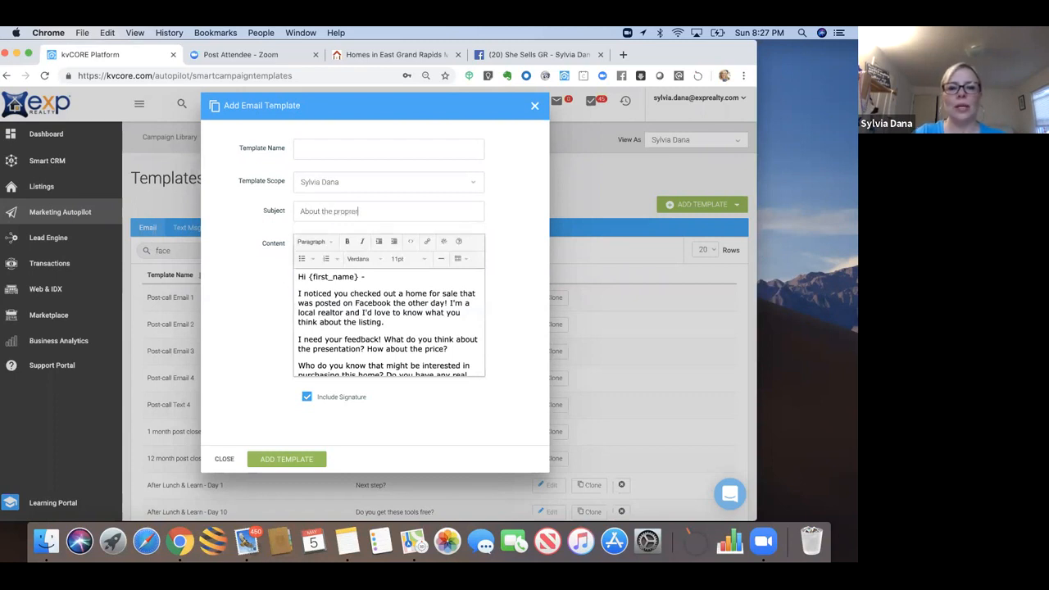
pyautogui.write('r')
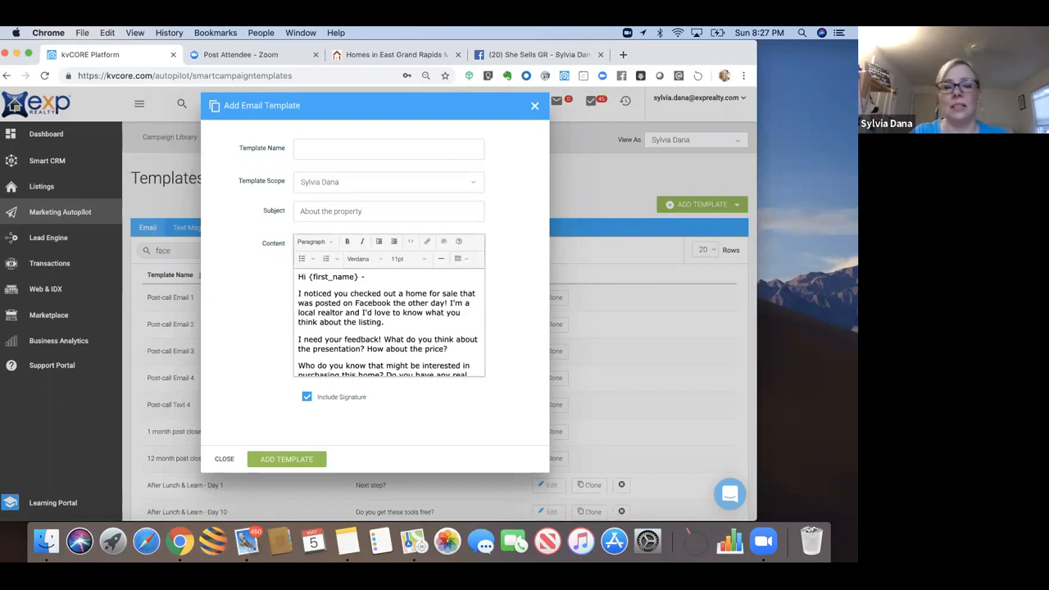
pyautogui.write('you view')
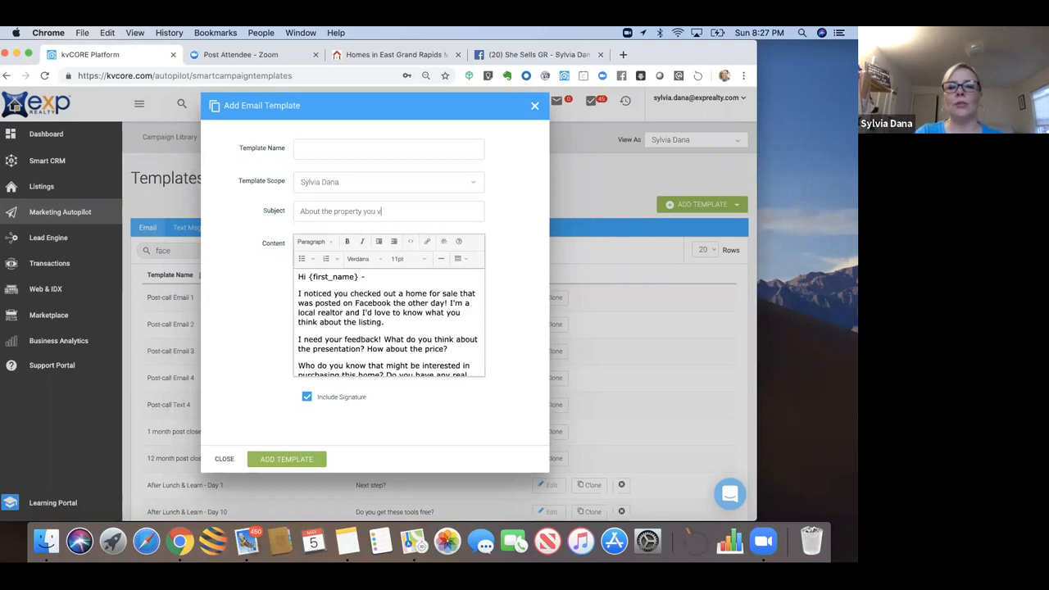
pyautogui.write('ed on Facebo')
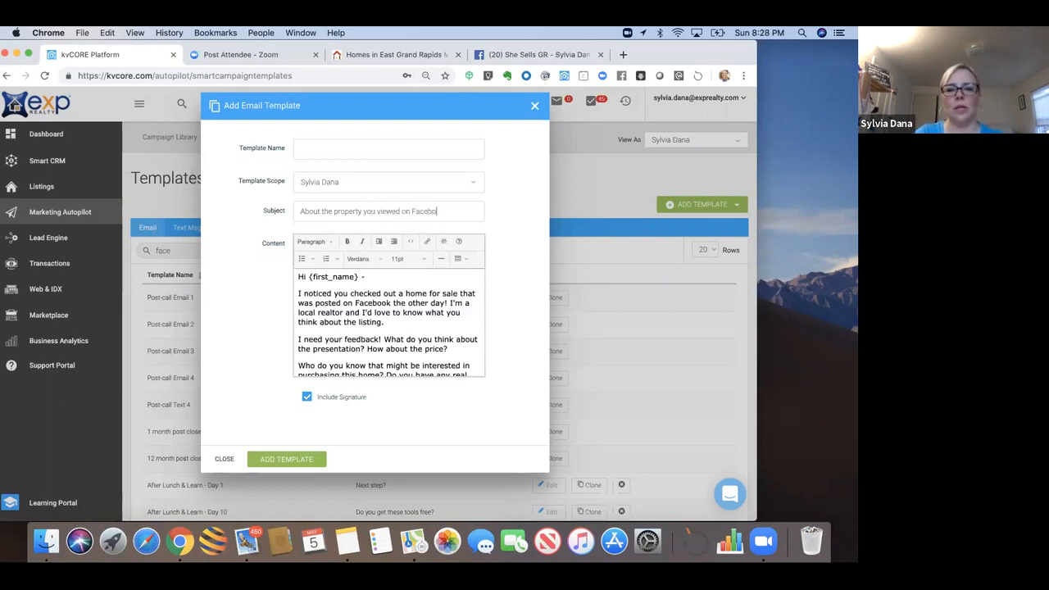
pyautogui.write('ok (-:')
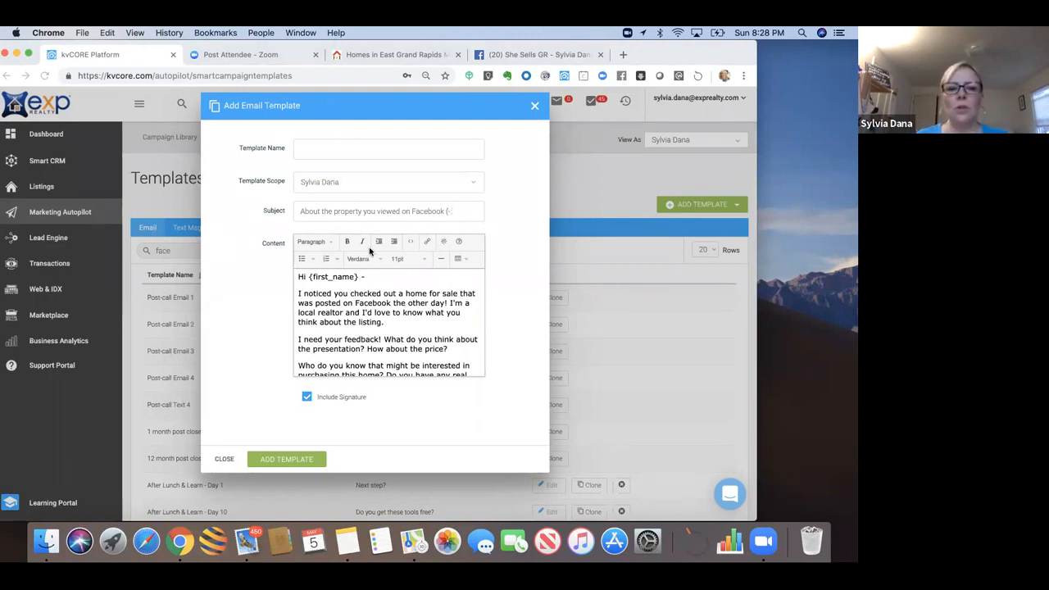
# Step: Name the template 'Facebook Intro Email' and save it
pyautogui.click(328, 153)
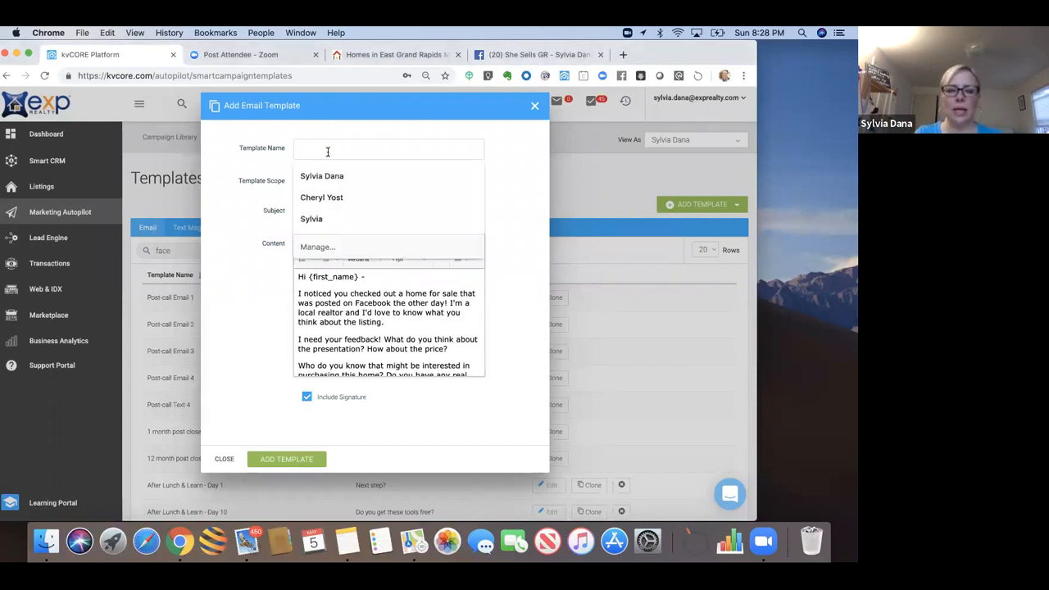
pyautogui.write('Facebook ')
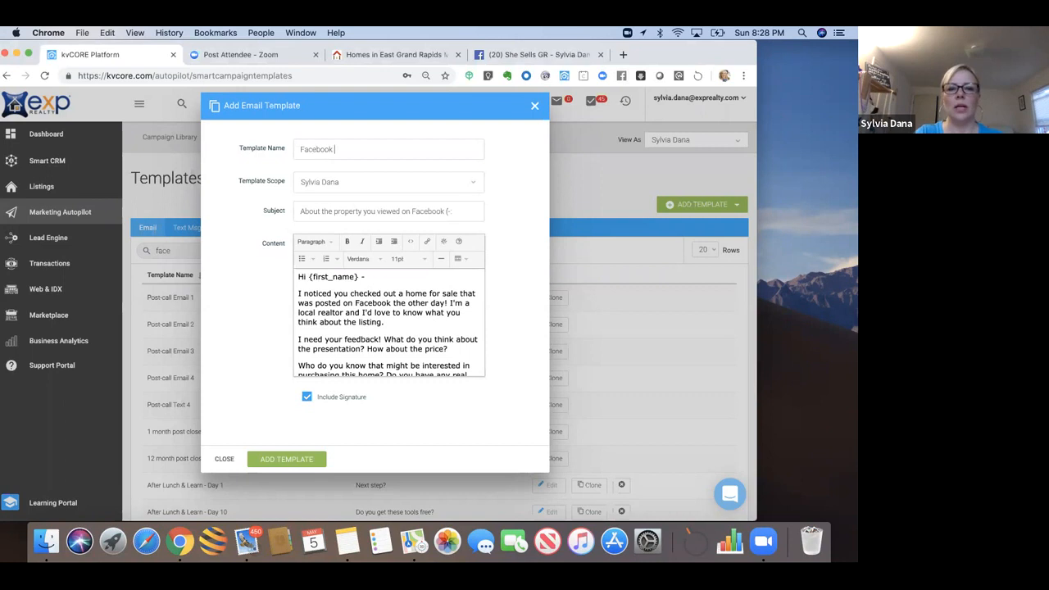
pyautogui.write('Intro Email')
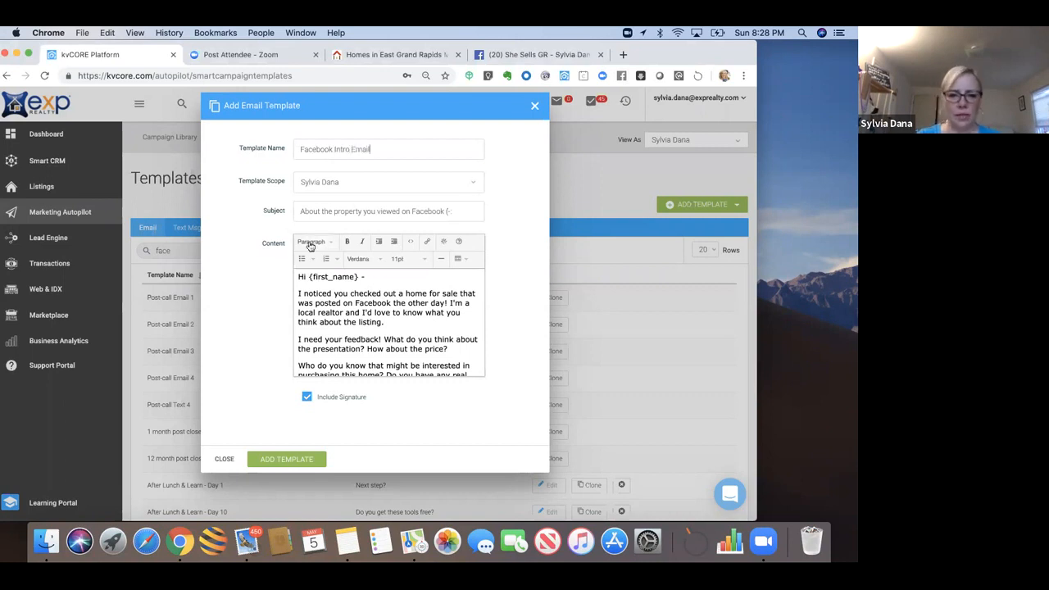
pyautogui.click(271, 460)
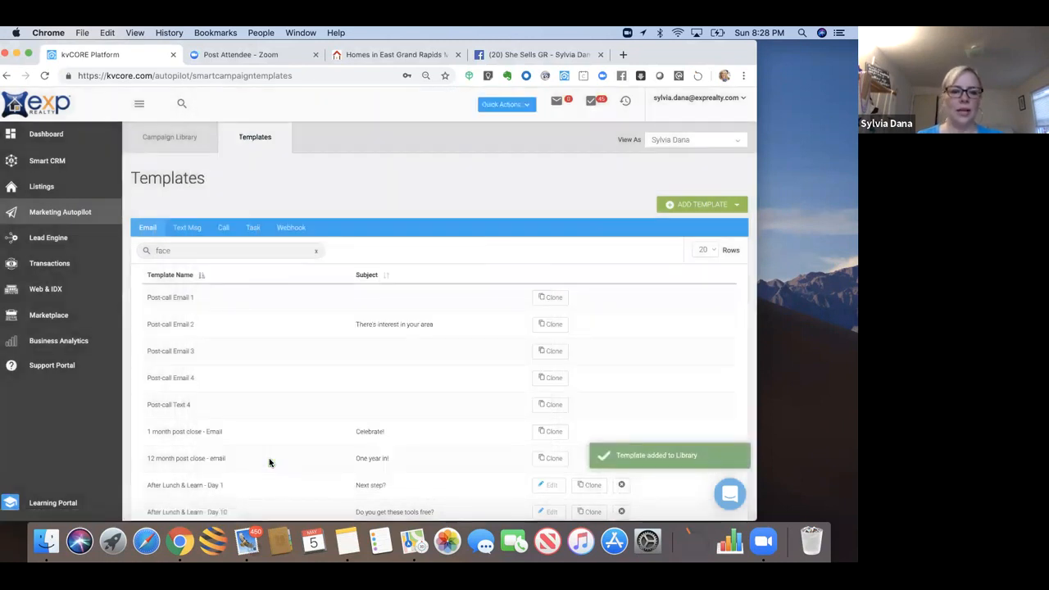
# Step: Re-run the template search for 'face' so the new template is listed
pyautogui.click(196, 250)
pyautogui.press('BackSpace')
pyautogui.press('BackSpace')
pyautogui.press('BackSpace')
pyautogui.press('BackSpace')
pyautogui.write('face')
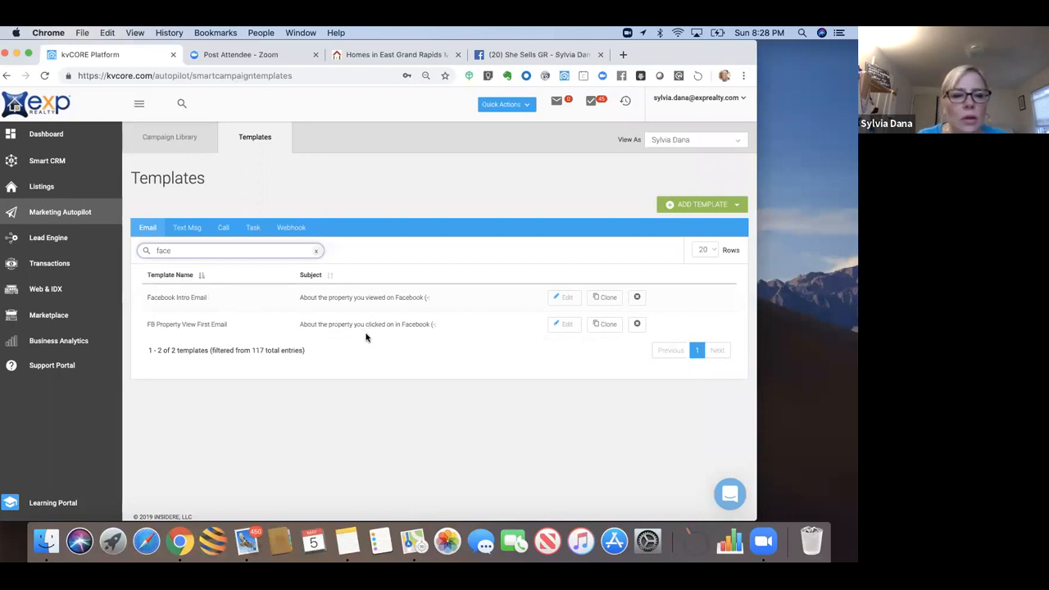
# Step: Delete the FB Property View First Email template and reapply the 'face' filter
pyautogui.click(639, 325)
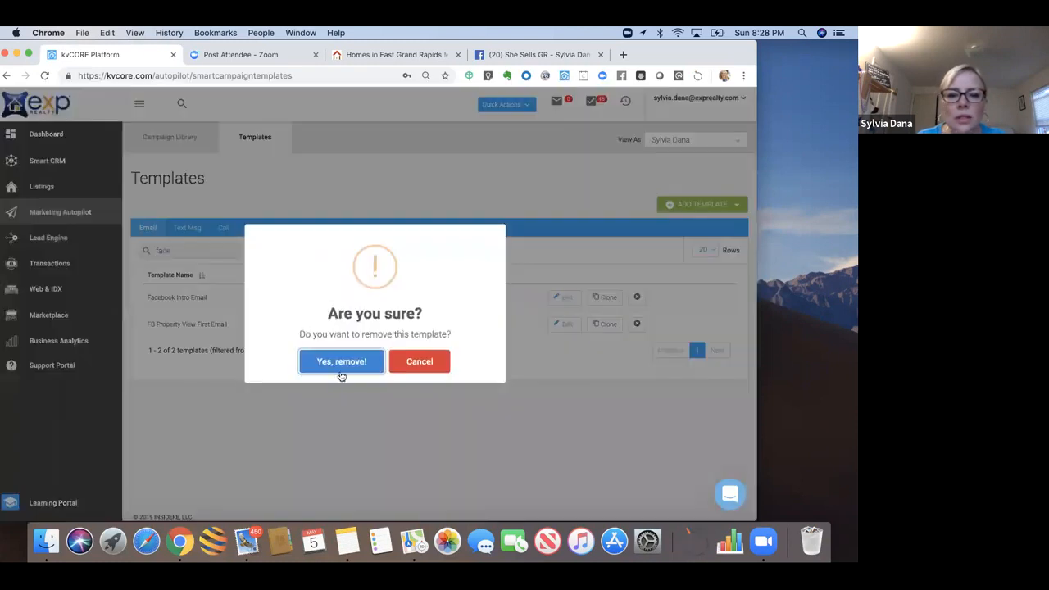
pyautogui.click(340, 372)
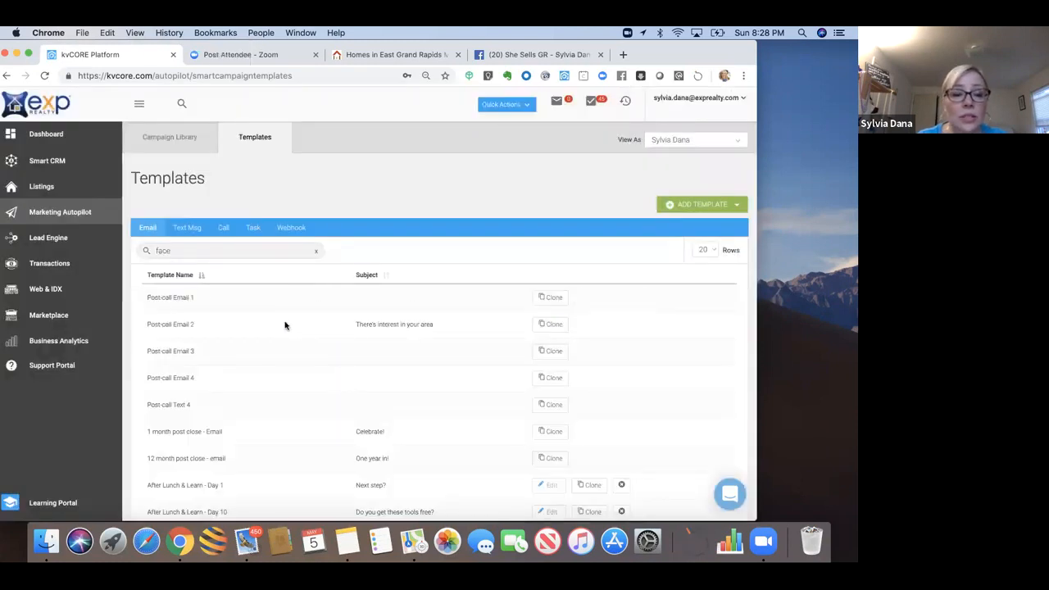
pyautogui.click(217, 251)
pyautogui.press('Return')
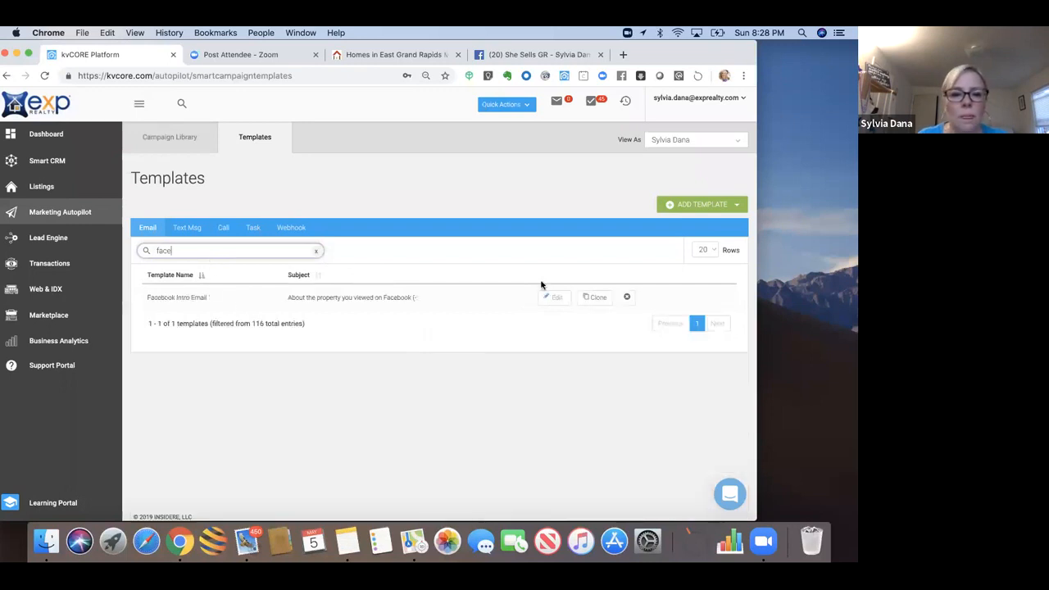
# Step: Review the Facebook Intro Email template without changes, then return to the Campaign Library
pyautogui.click(550, 299)
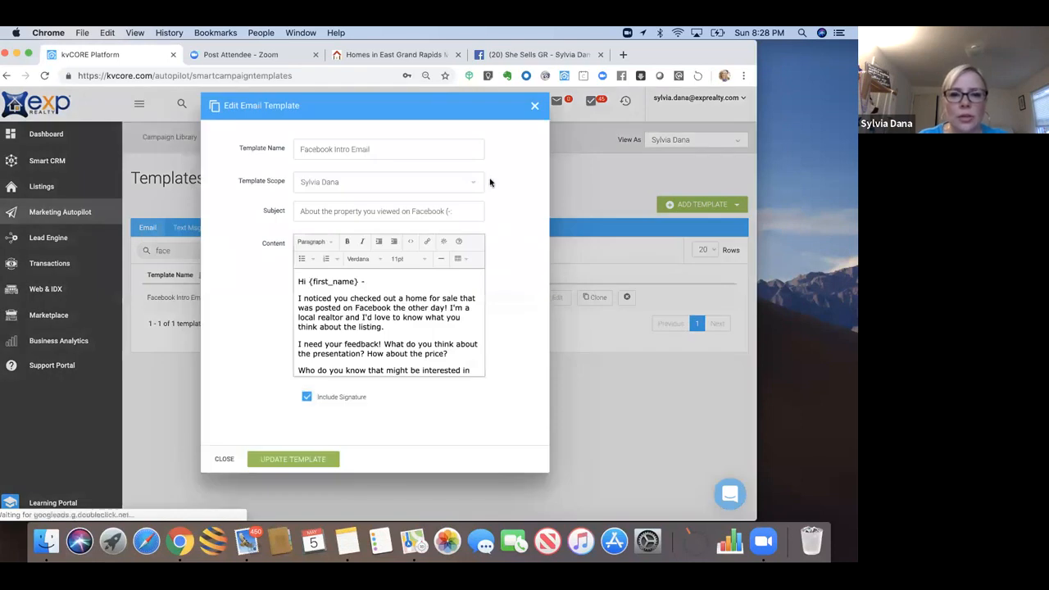
pyautogui.click(535, 105)
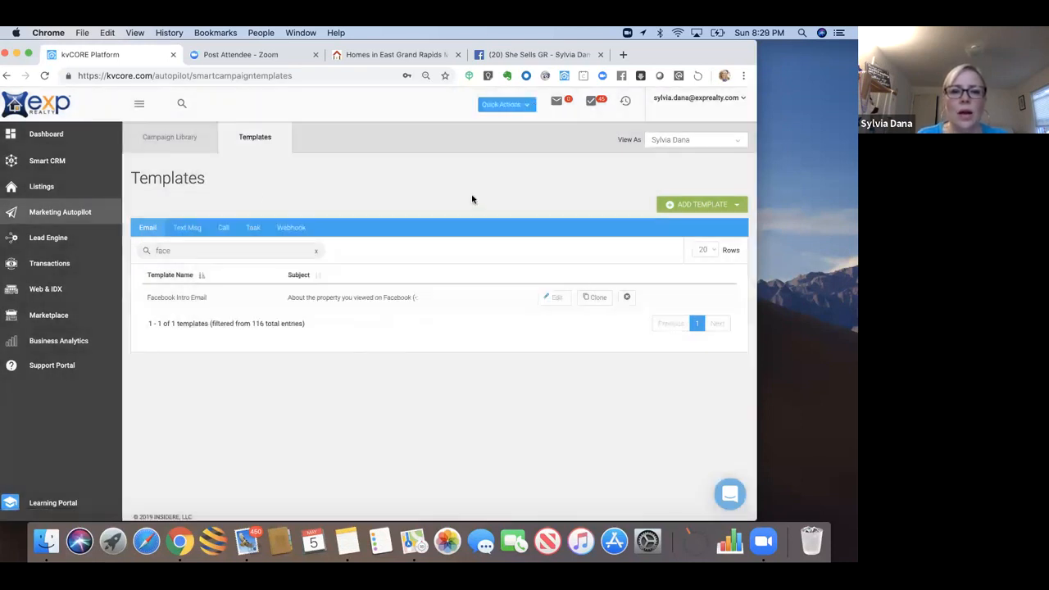
pyautogui.click(182, 141)
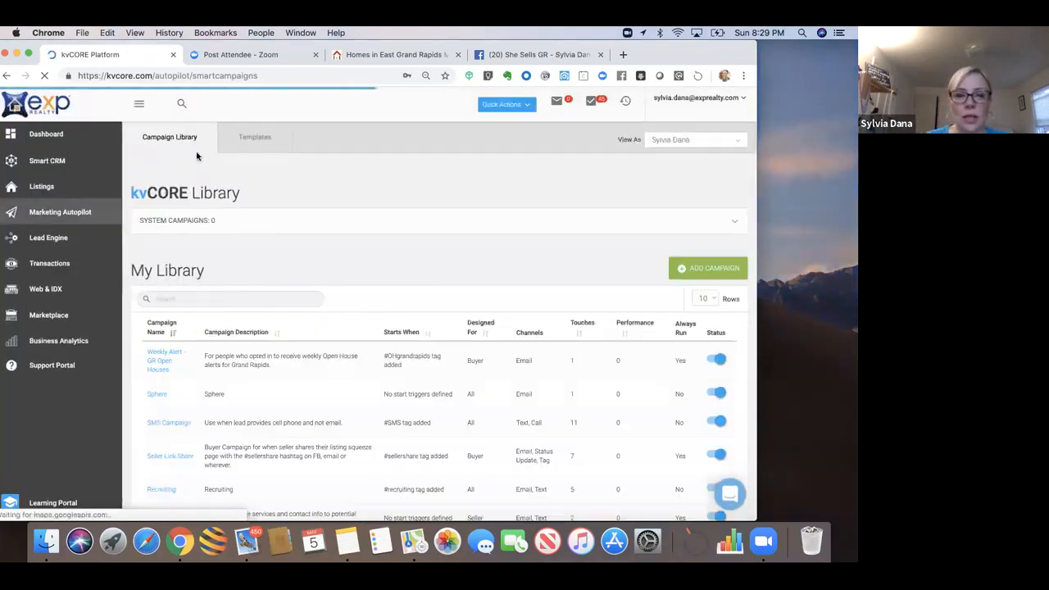
# Step: Search My Library for 'face' and open the Facebook Buyer Campaign
pyautogui.click(176, 298)
pyautogui.write('face')
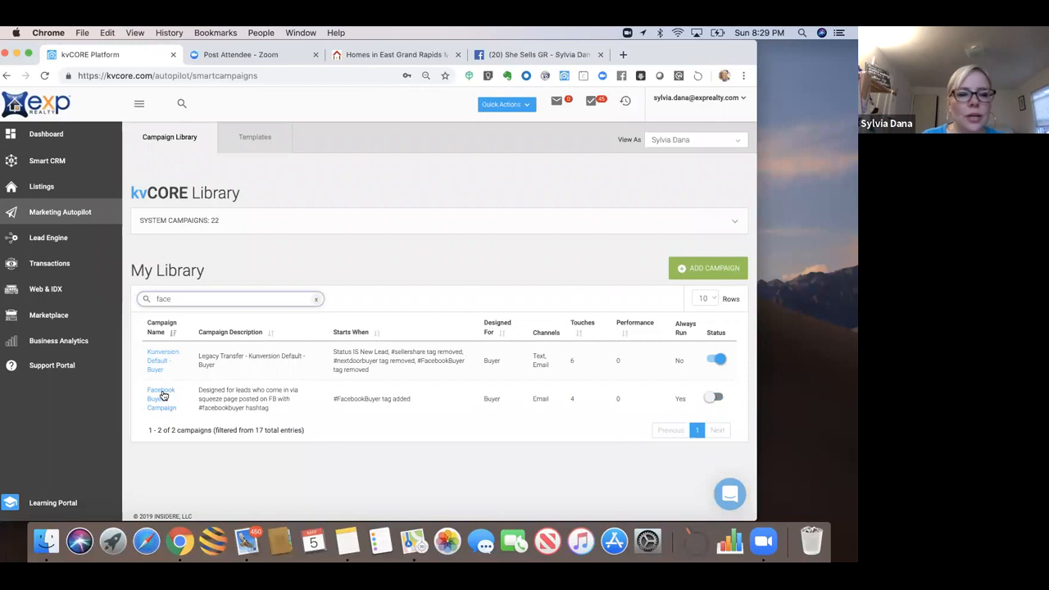
pyautogui.click(163, 396)
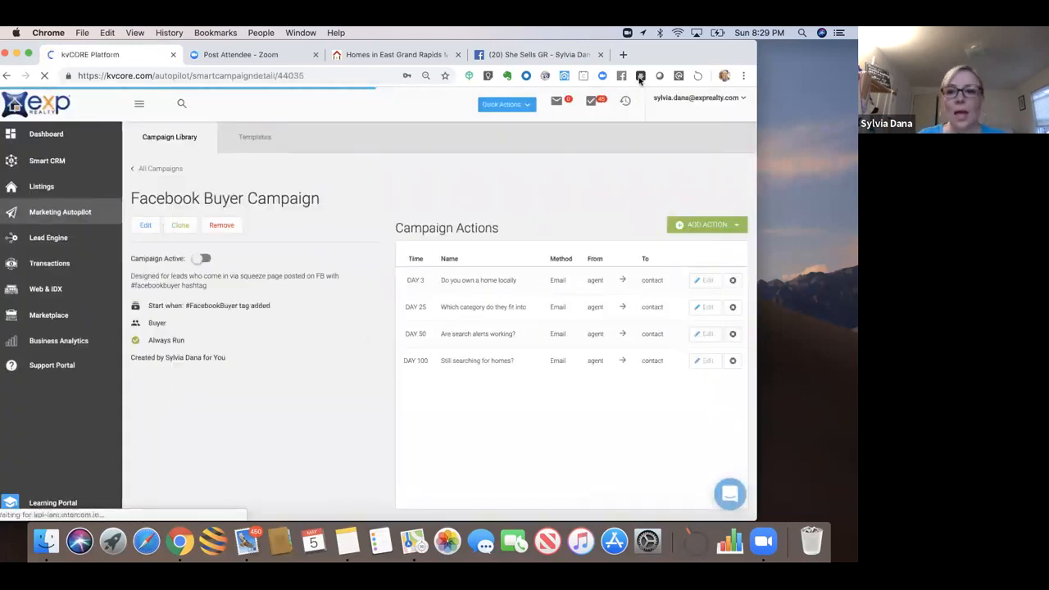
pyautogui.moveTo(666, 58); pyautogui.dragTo(635, 65)
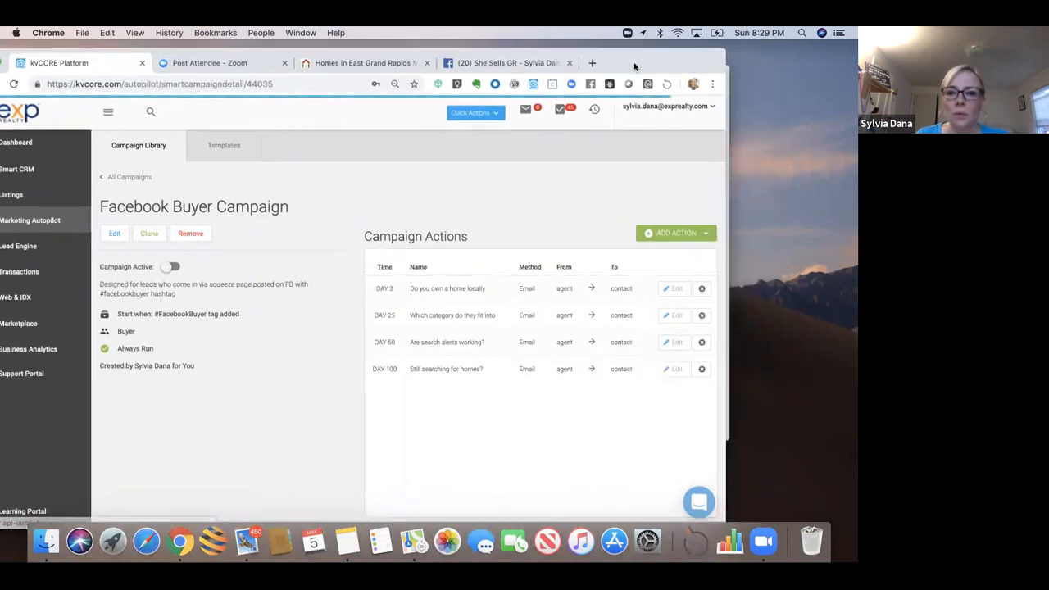
# Step: Add a new email action to the campaign using the Facebook Intro Email template
pyautogui.click(664, 238)
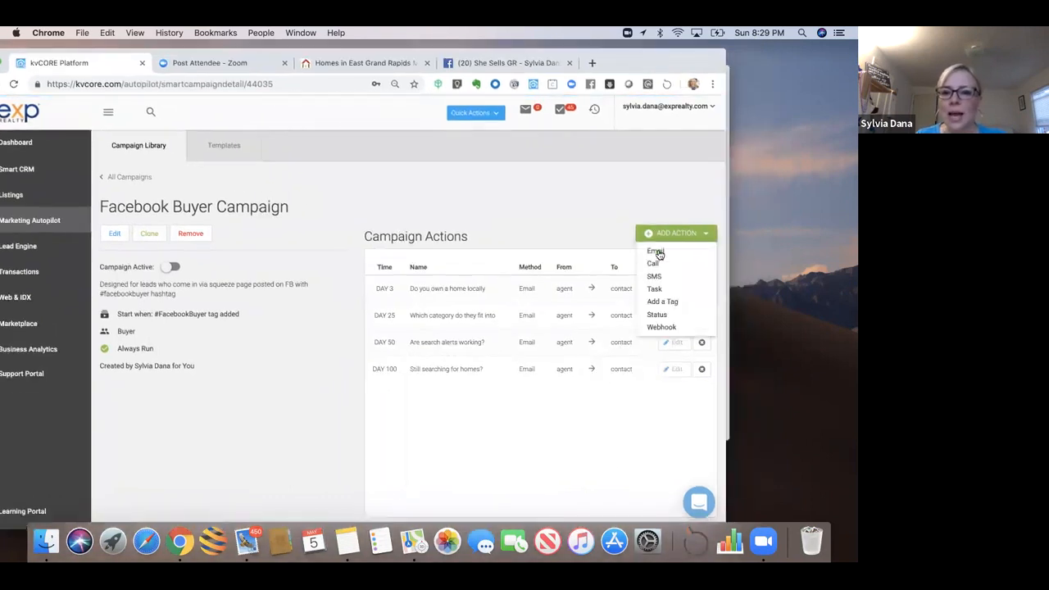
pyautogui.click(661, 253)
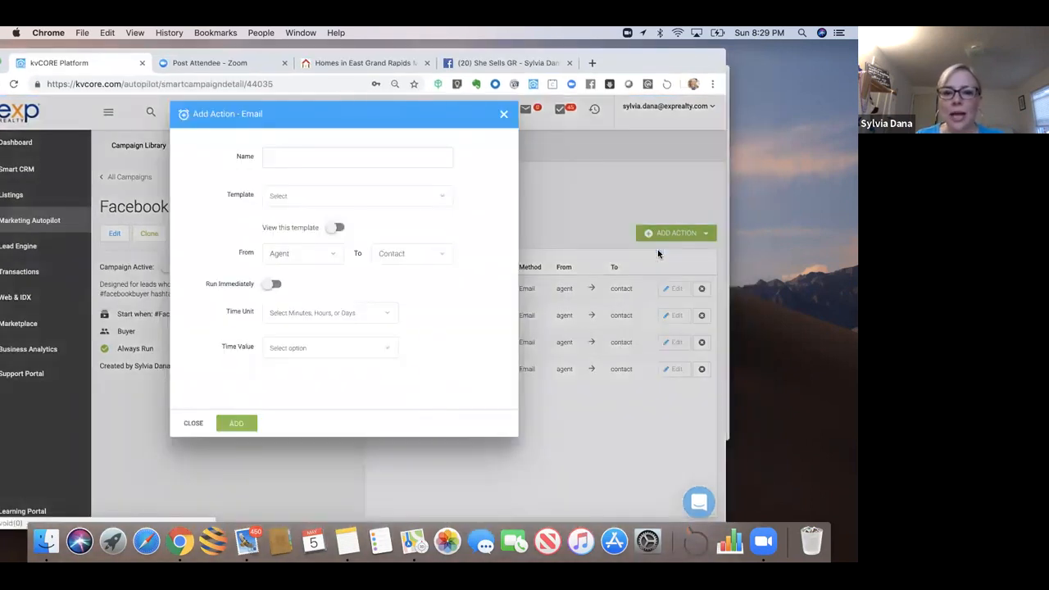
pyautogui.click(381, 197)
pyautogui.write('fac')
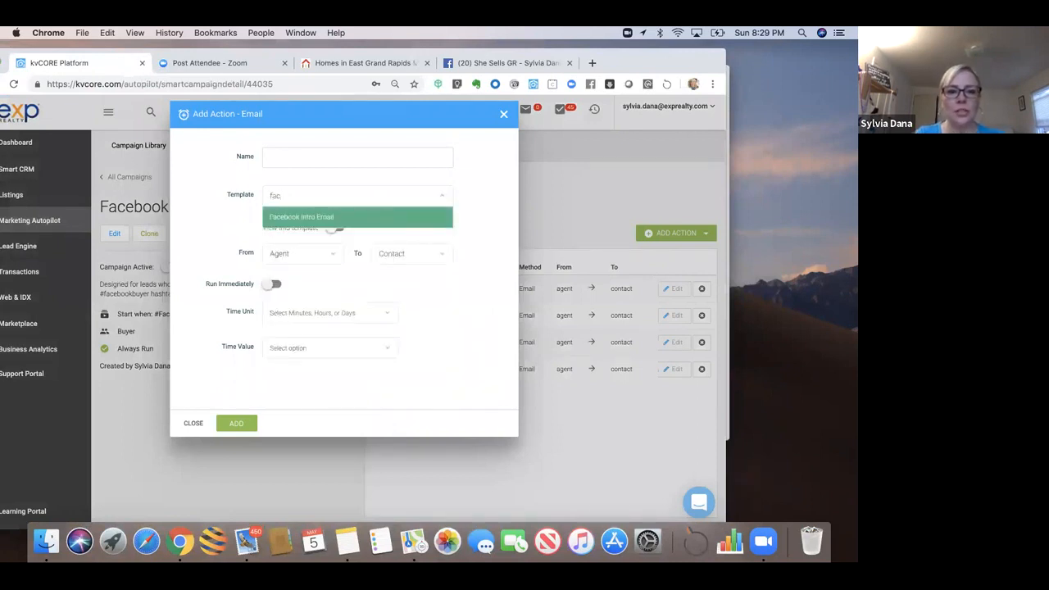
pyautogui.click(335, 219)
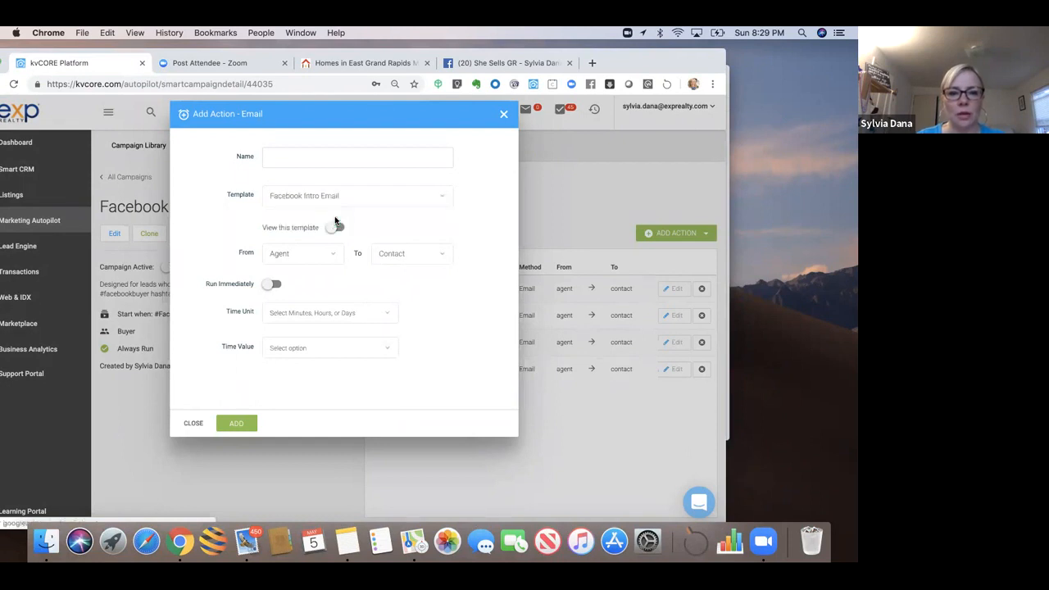
# Step: Check the template preview, then name the action 'FB Intro Email'
pyautogui.click(333, 229)
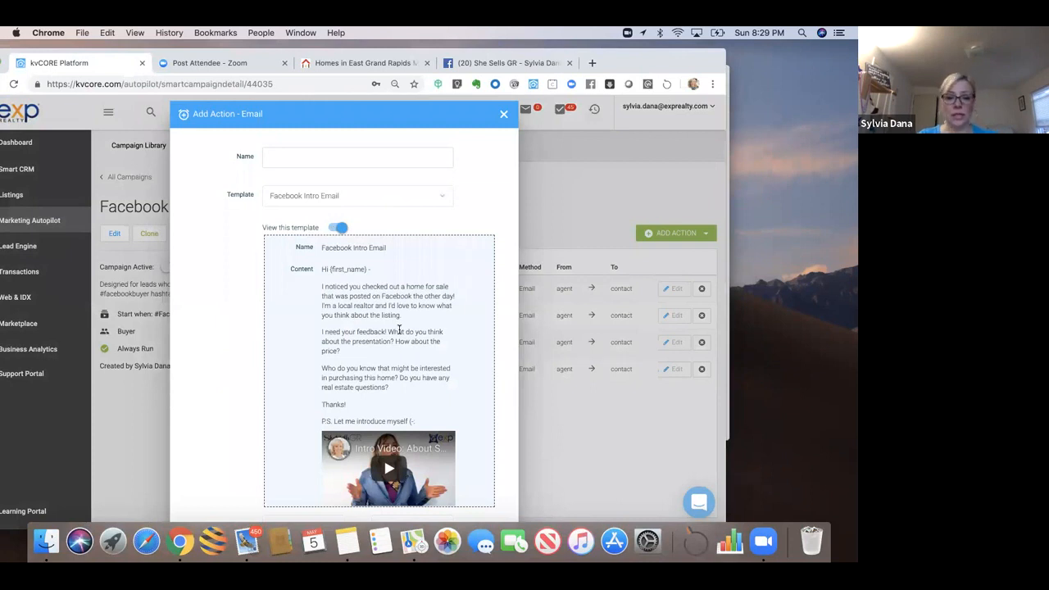
pyautogui.moveTo(393, 297); pyautogui.dragTo(386, 408)
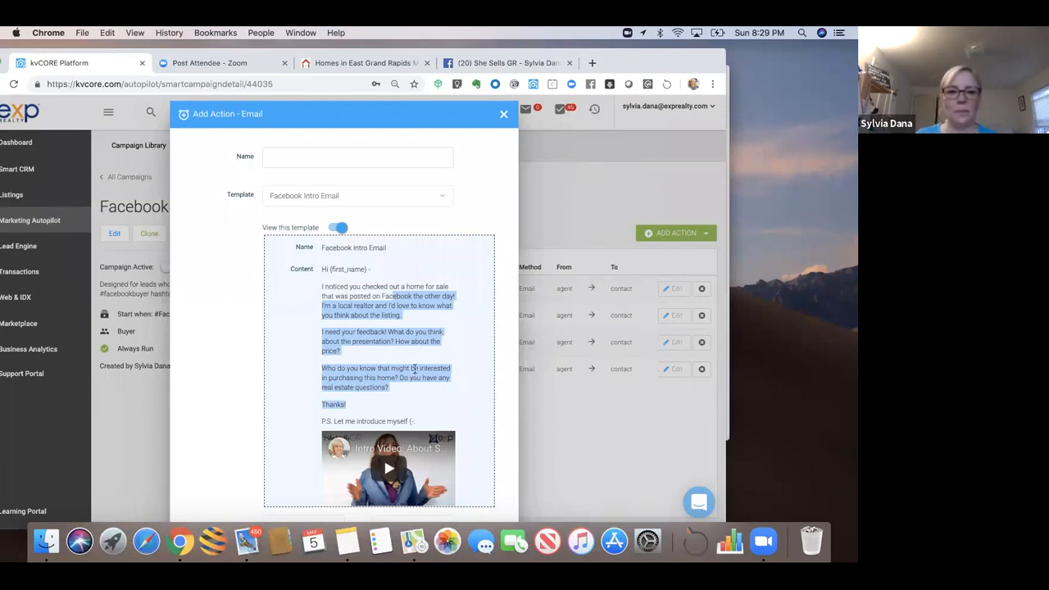
pyautogui.click(339, 229)
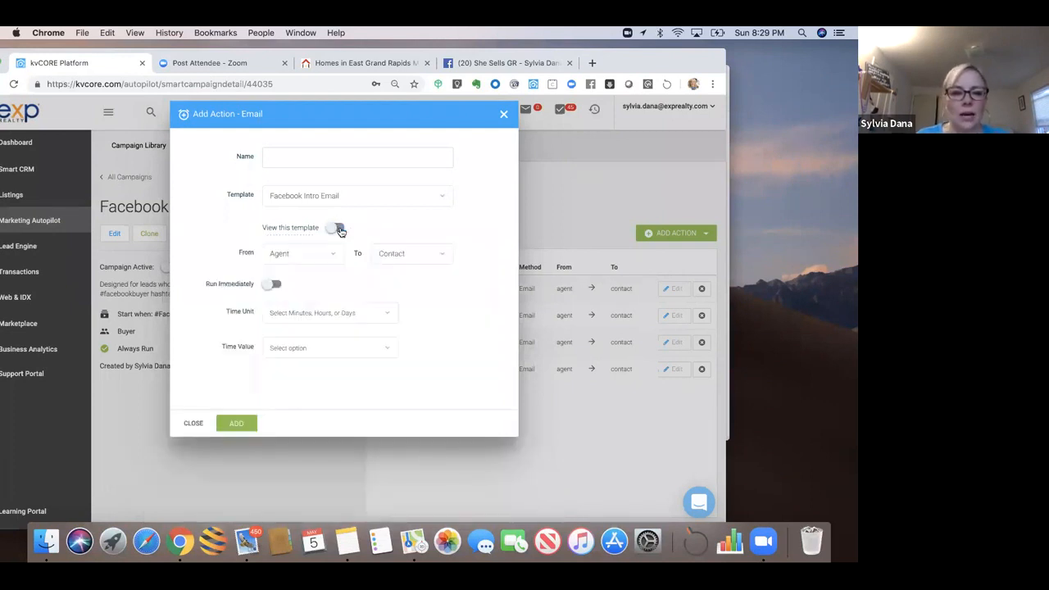
pyautogui.click(308, 159)
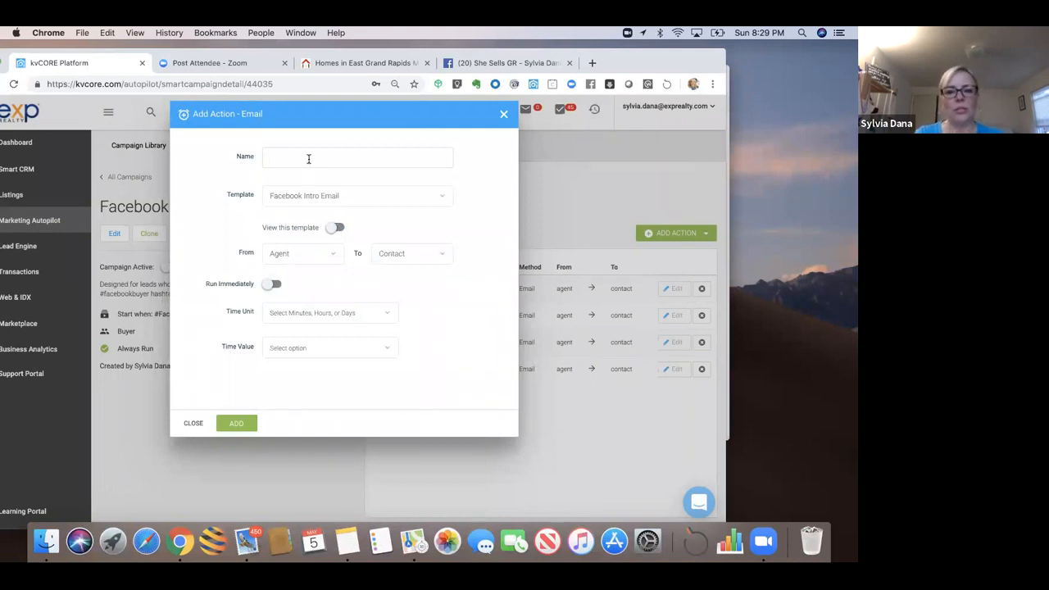
pyautogui.write('FB I')
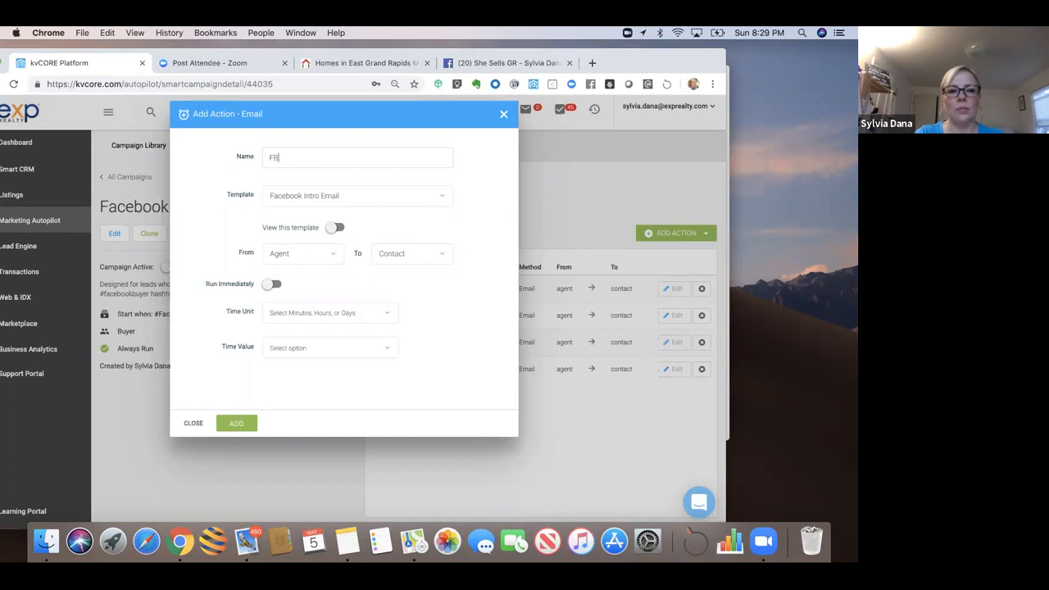
pyautogui.write('ntro Email')
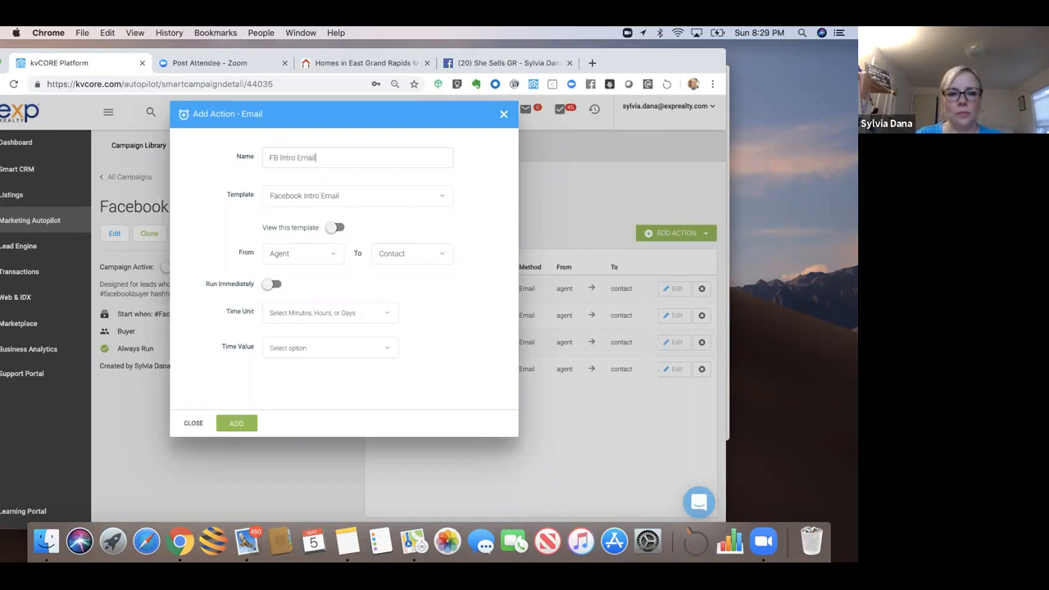
# Step: Schedule the FB Intro Email for Day 1 (time unit Days, value 1) and add it
pyautogui.click(304, 312)
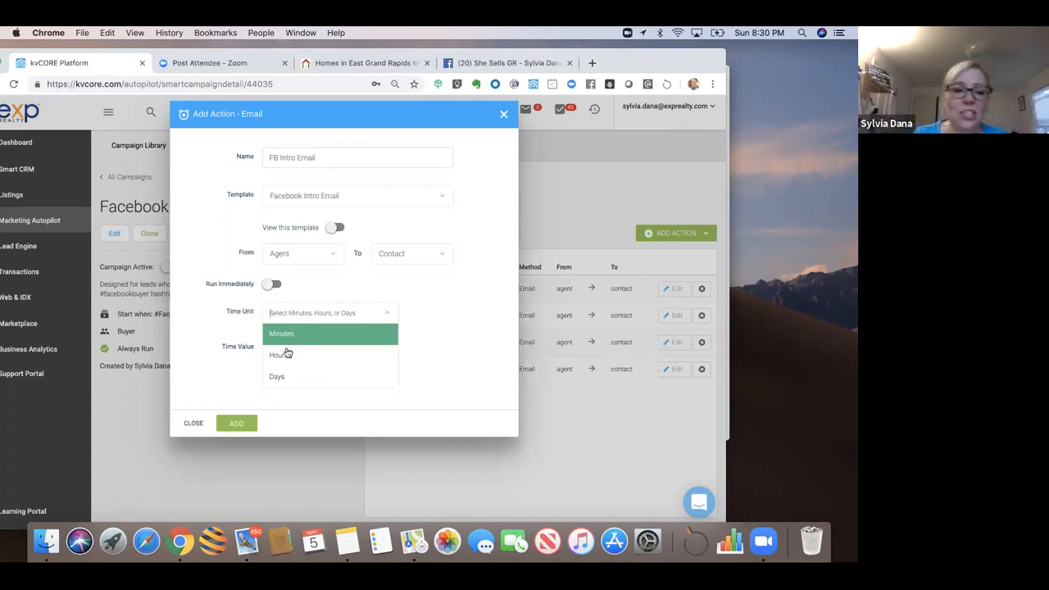
pyautogui.click(283, 357)
pyautogui.click(286, 312)
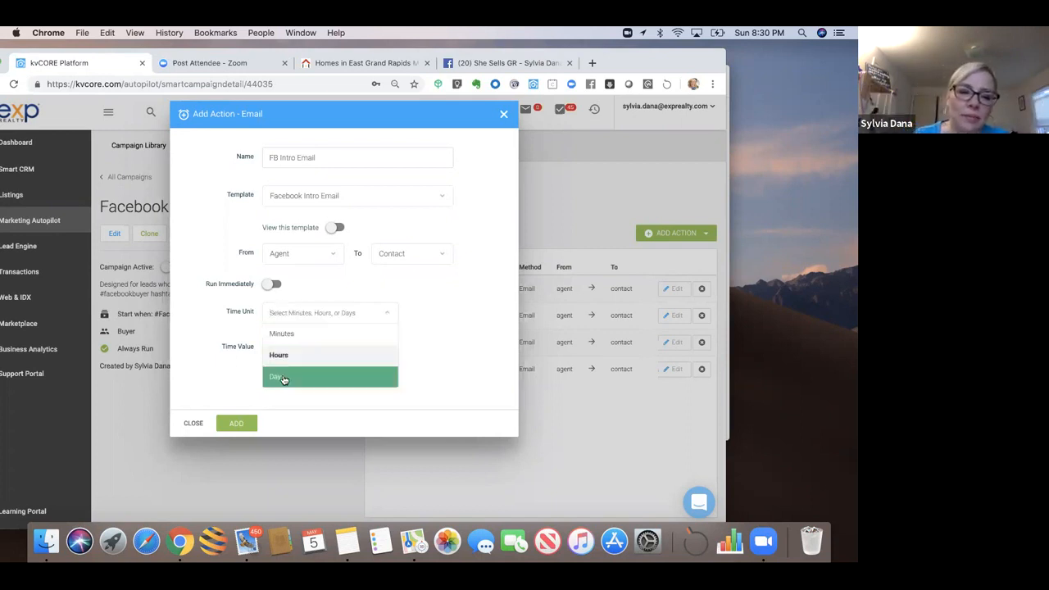
pyautogui.click(284, 377)
pyautogui.click(285, 347)
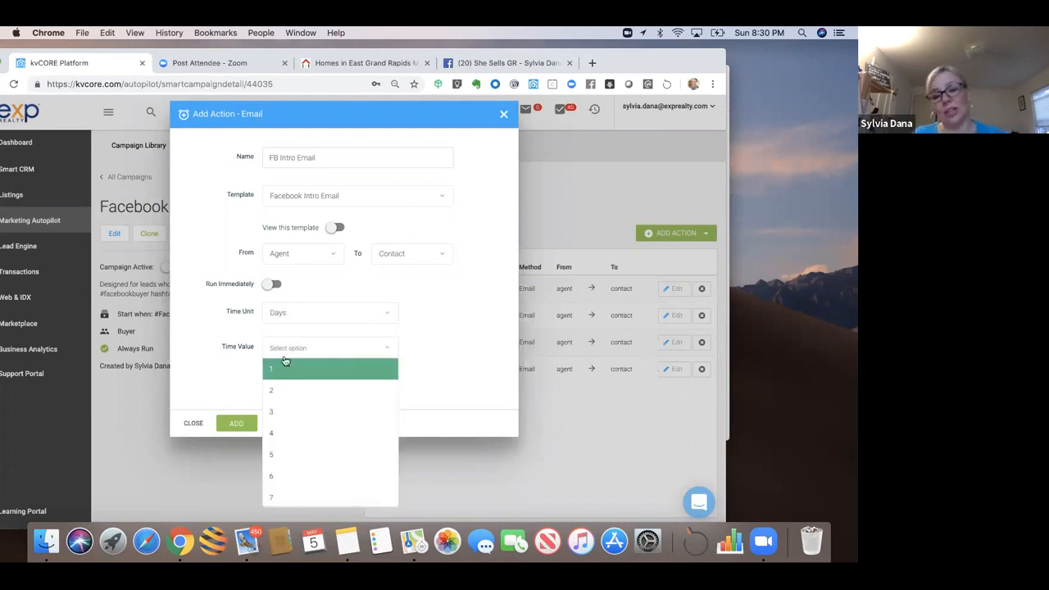
pyautogui.click(277, 373)
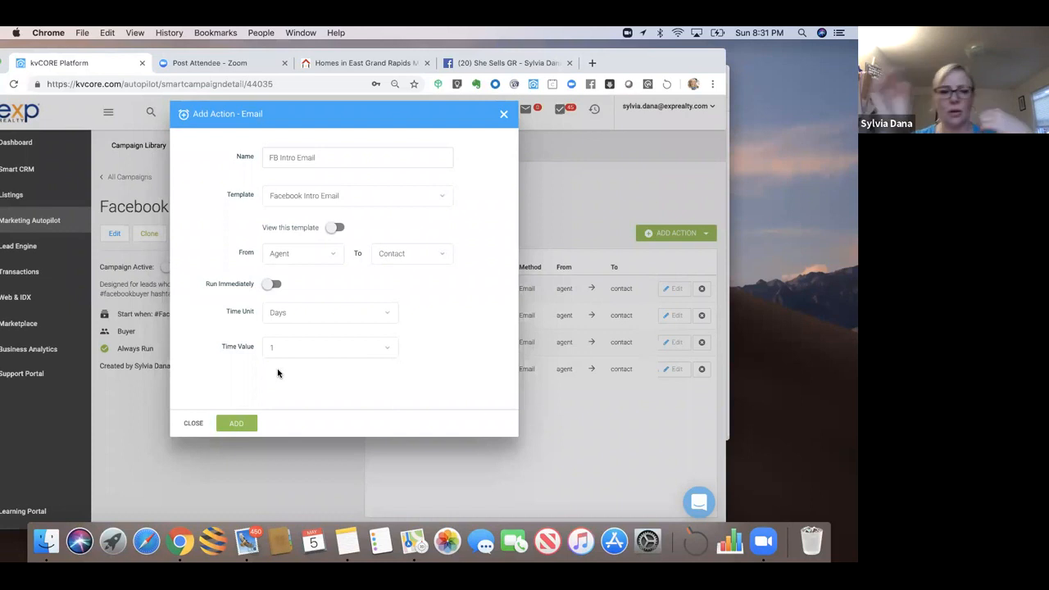
pyautogui.click(236, 424)
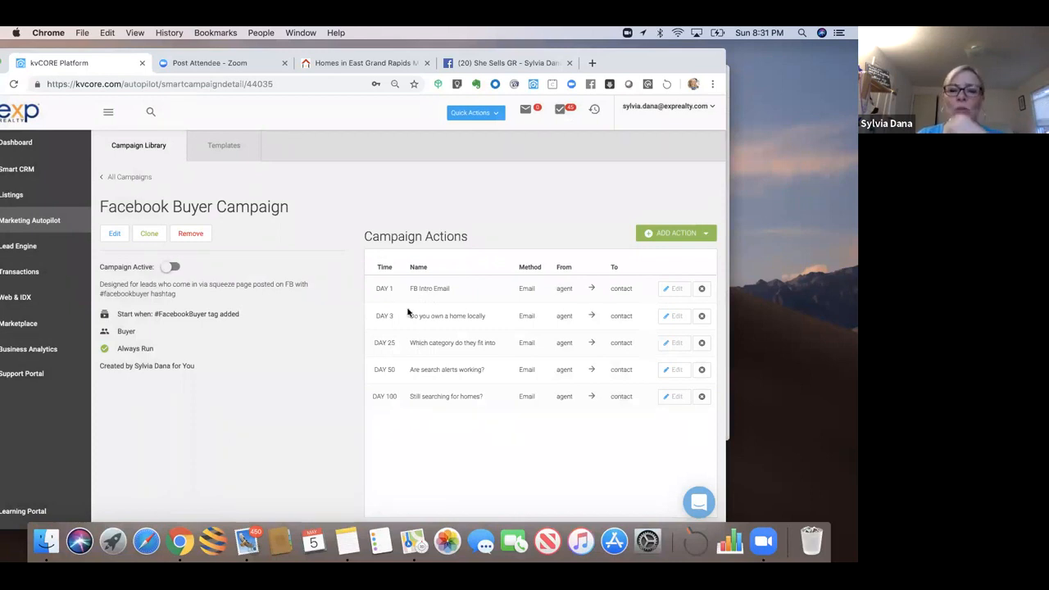
pyautogui.click(673, 235)
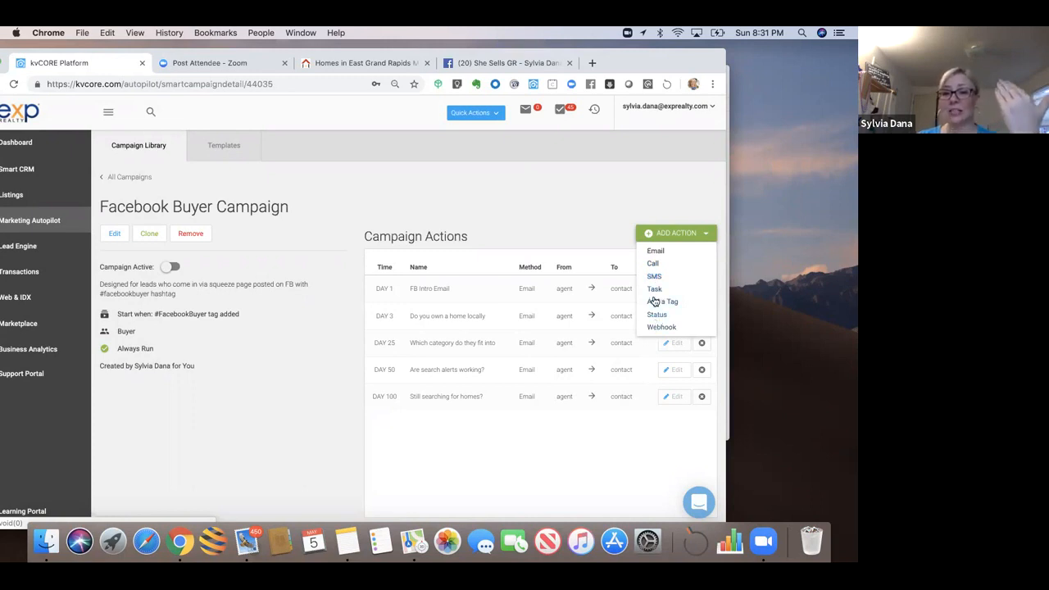
pyautogui.click(634, 190)
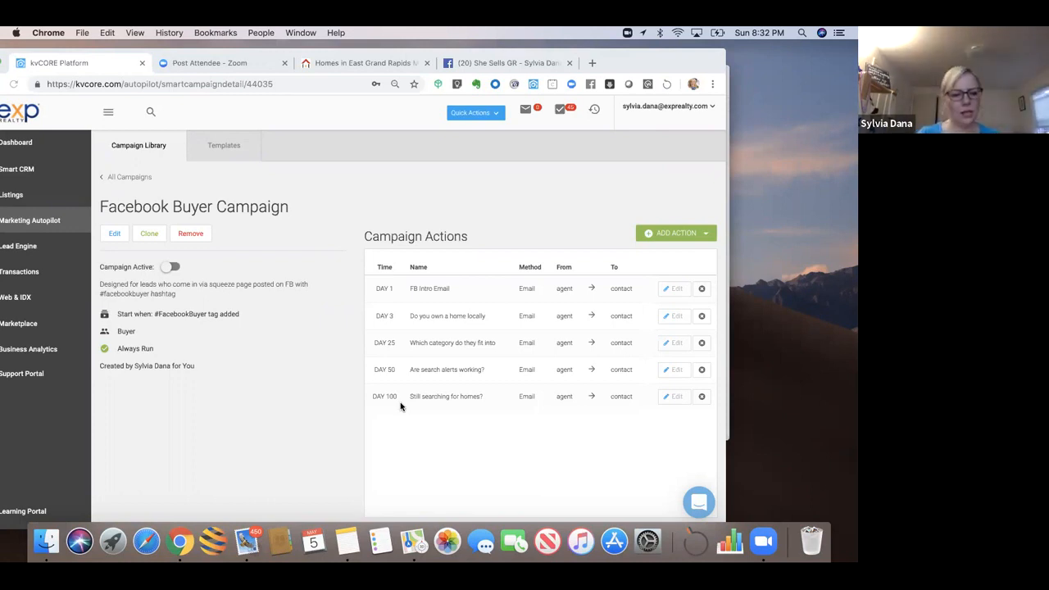
pyautogui.moveTo(662, 54); pyautogui.dragTo(609, 58)
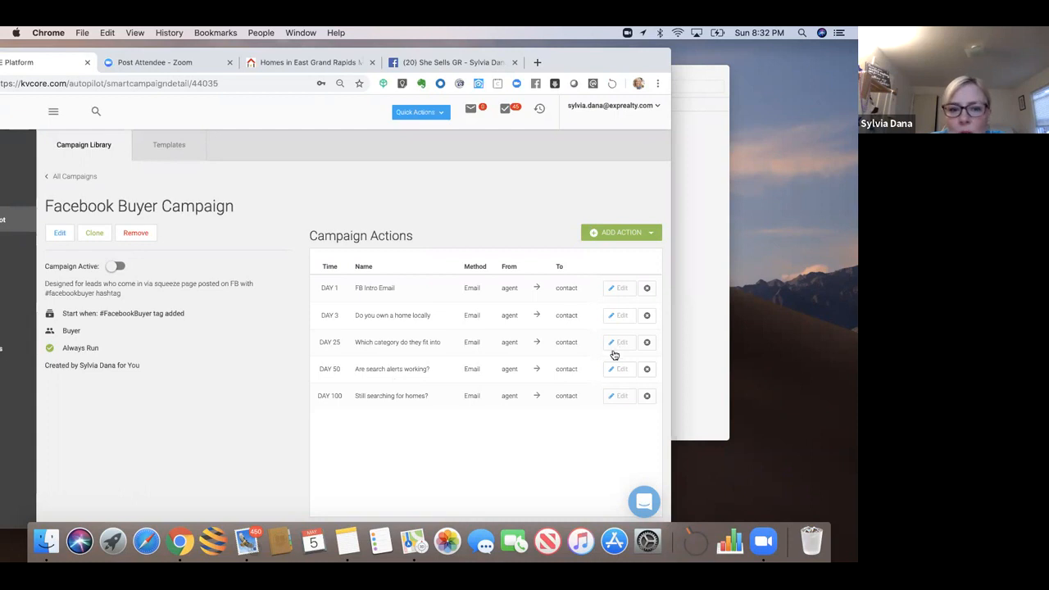
# Step: Change the 'Still searching for homes?' email's time value from 100 to 80 days and save
pyautogui.click(620, 398)
pyautogui.click(282, 341)
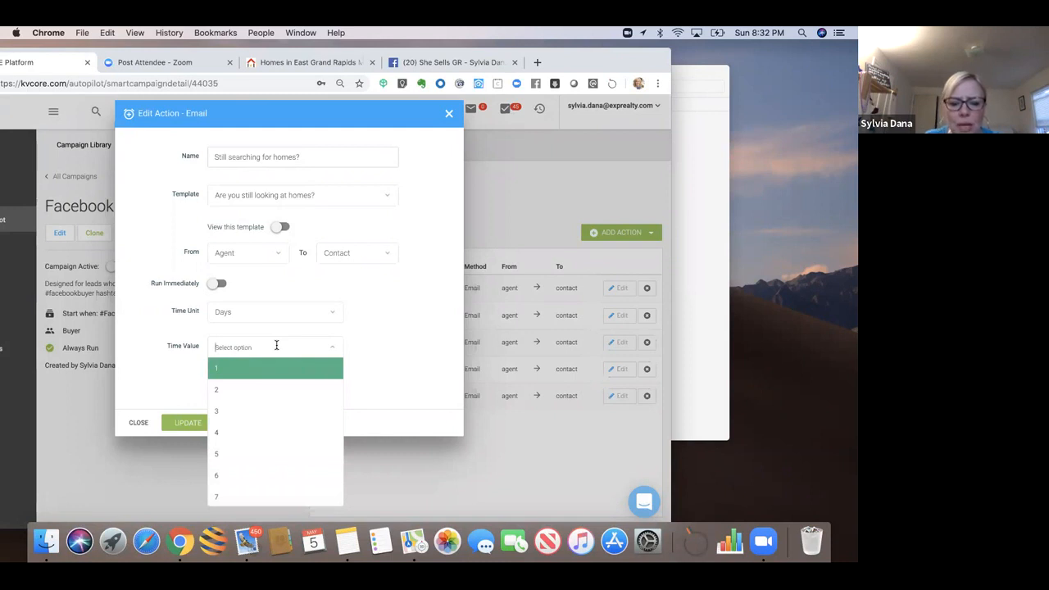
pyautogui.write('80')
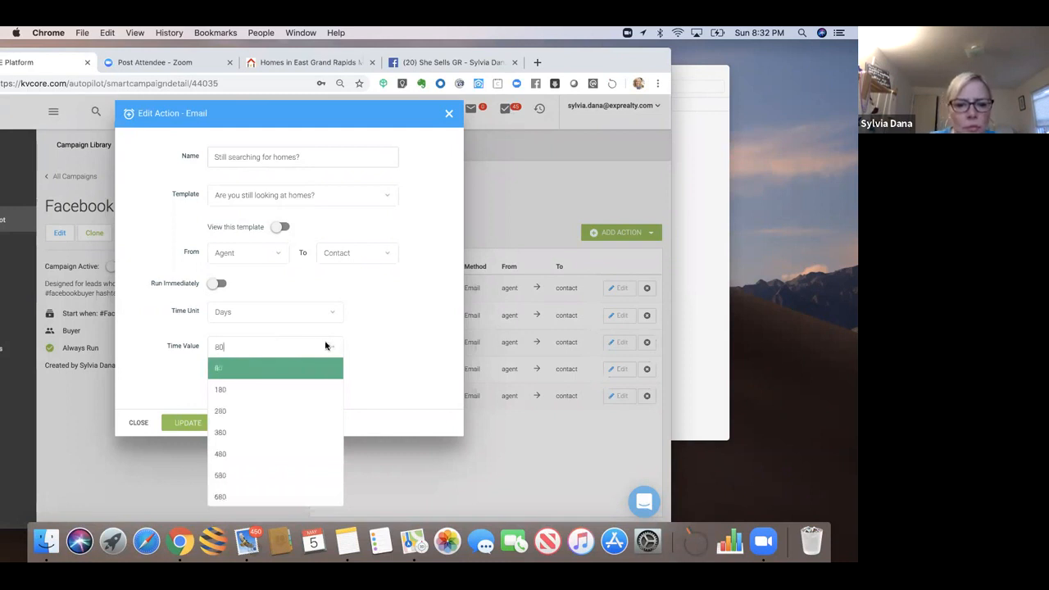
pyautogui.click(380, 350)
pyautogui.click(219, 345)
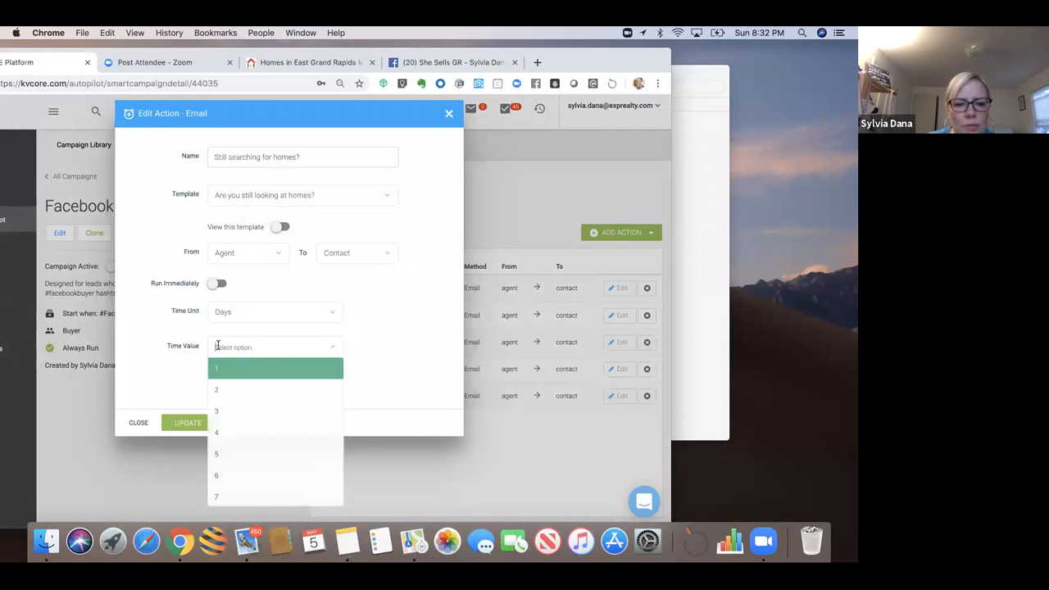
pyautogui.write('80')
pyautogui.press('Return')
pyautogui.click(189, 422)
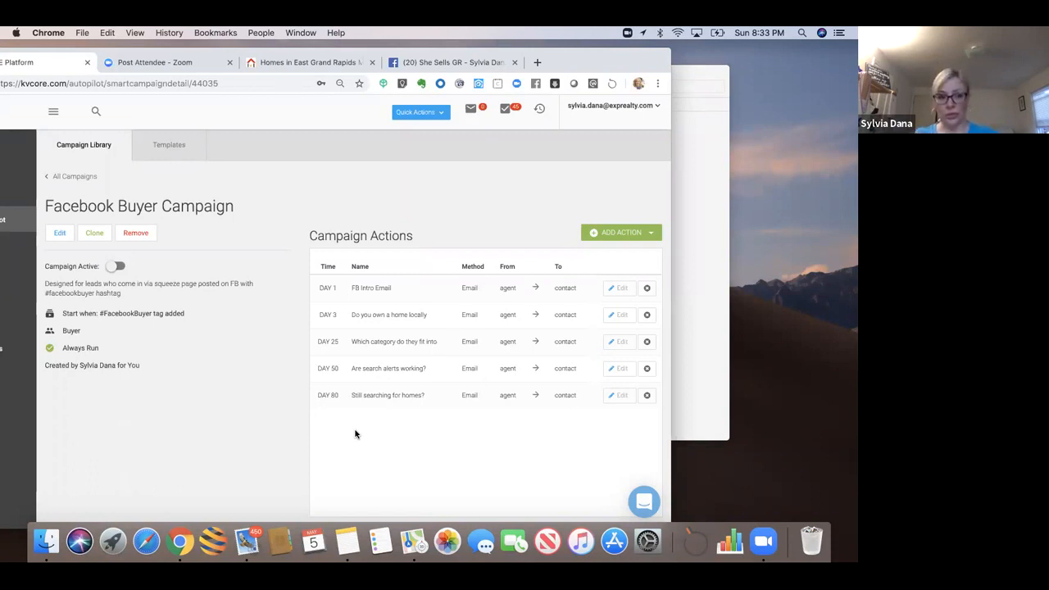
pyautogui.click(610, 240)
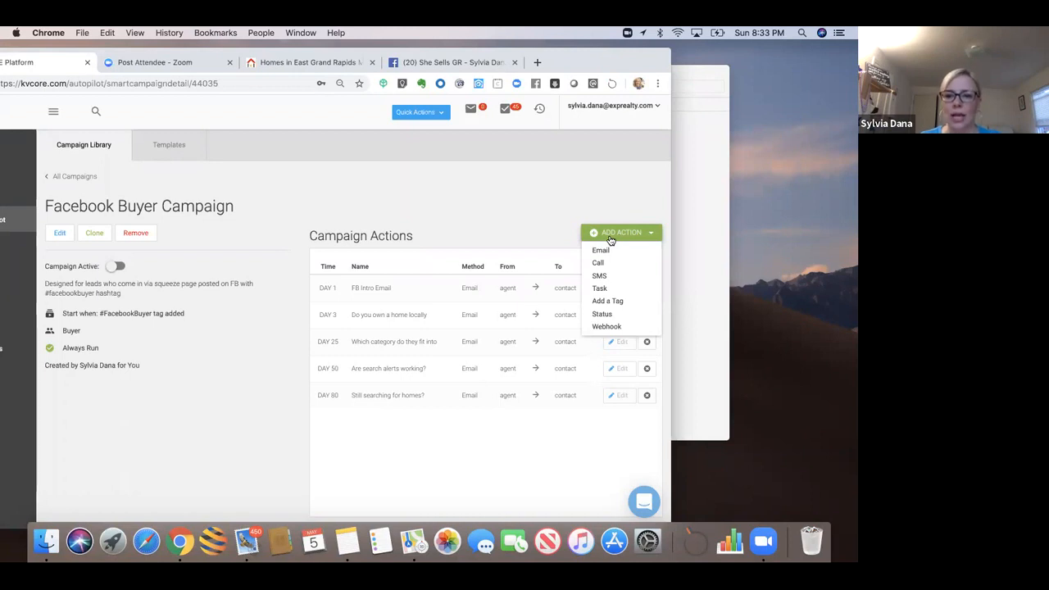
# Step: Start a Change Status action set to Prospect, named 'Status Change to Prospect'
pyautogui.click(603, 316)
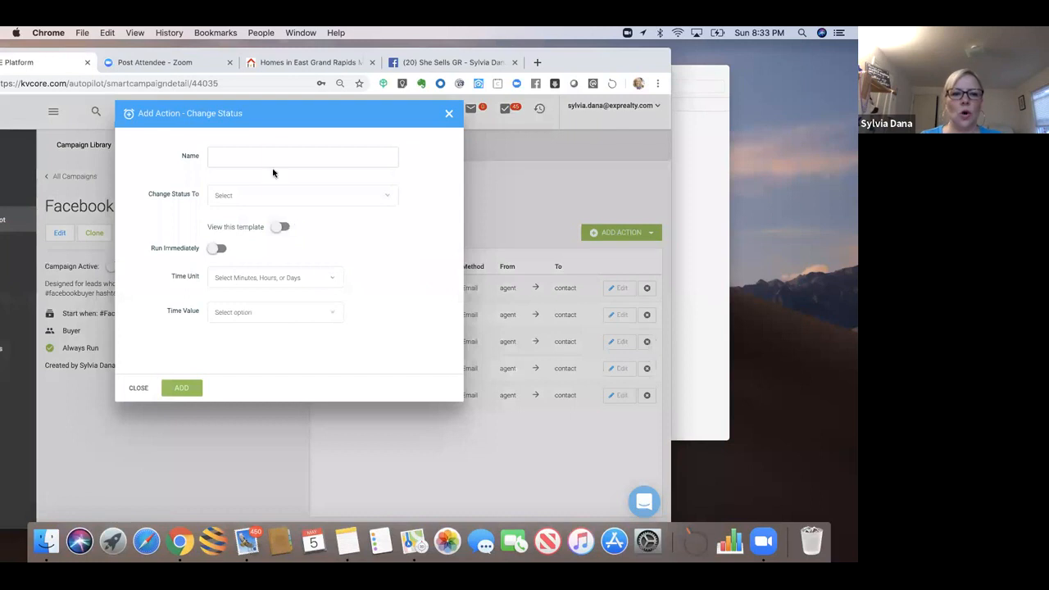
pyautogui.click(271, 195)
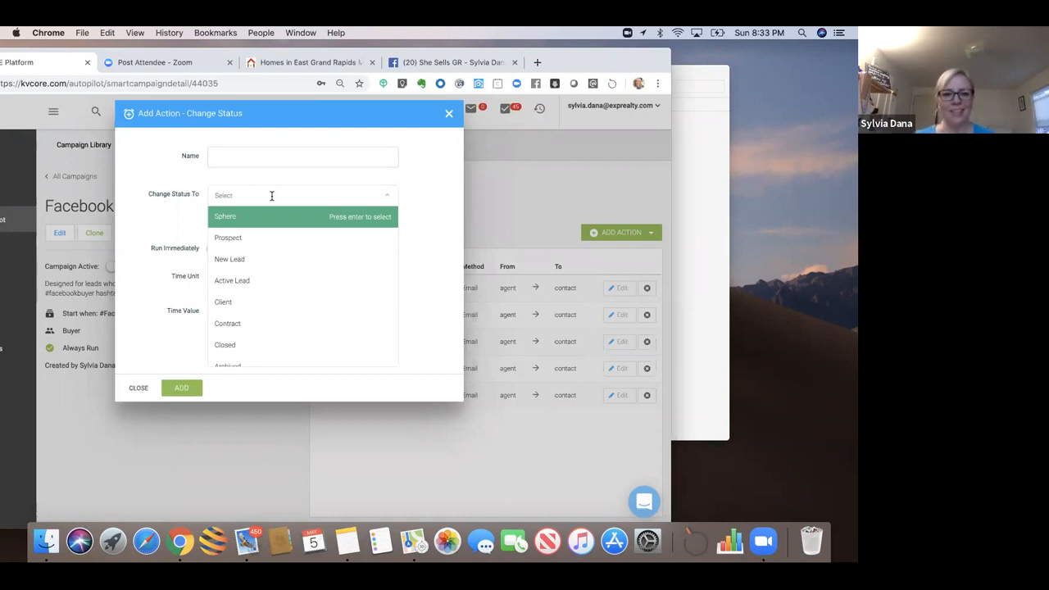
pyautogui.click(236, 237)
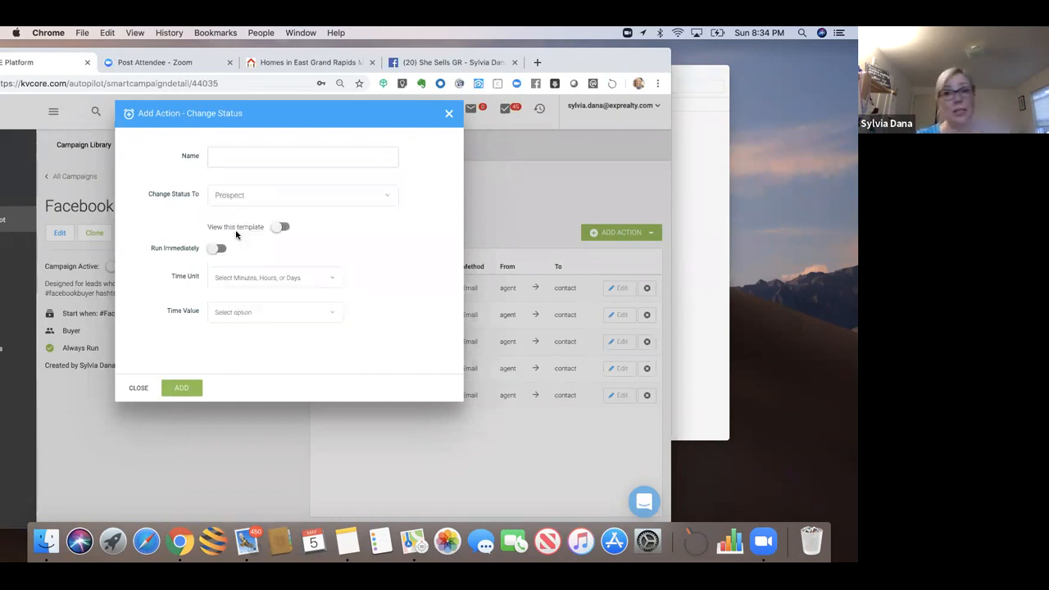
pyautogui.click(239, 158)
pyautogui.write('C')
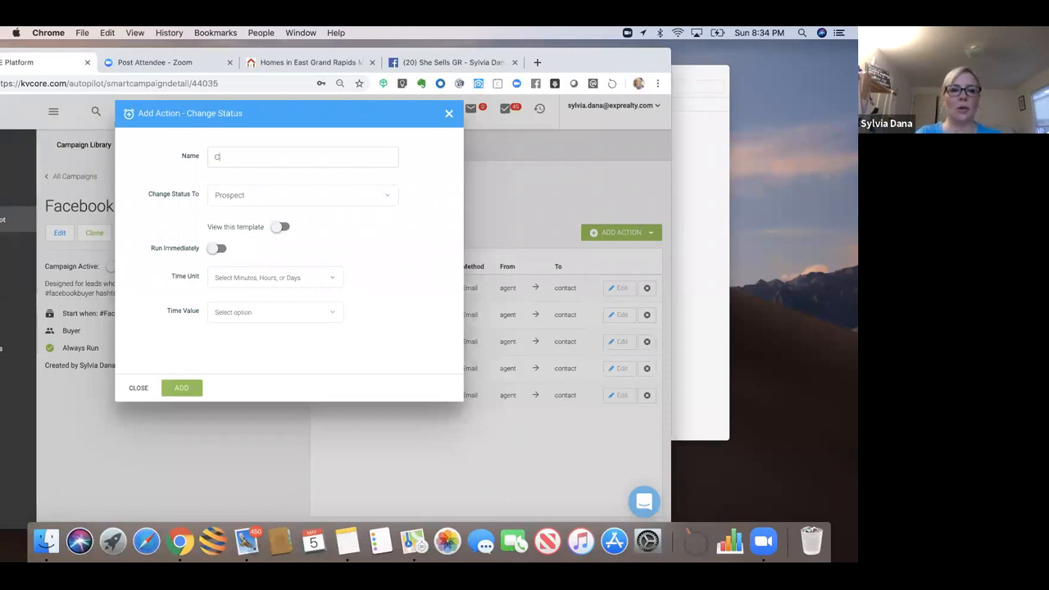
pyautogui.press('BackSpace')
pyautogui.write('Status')
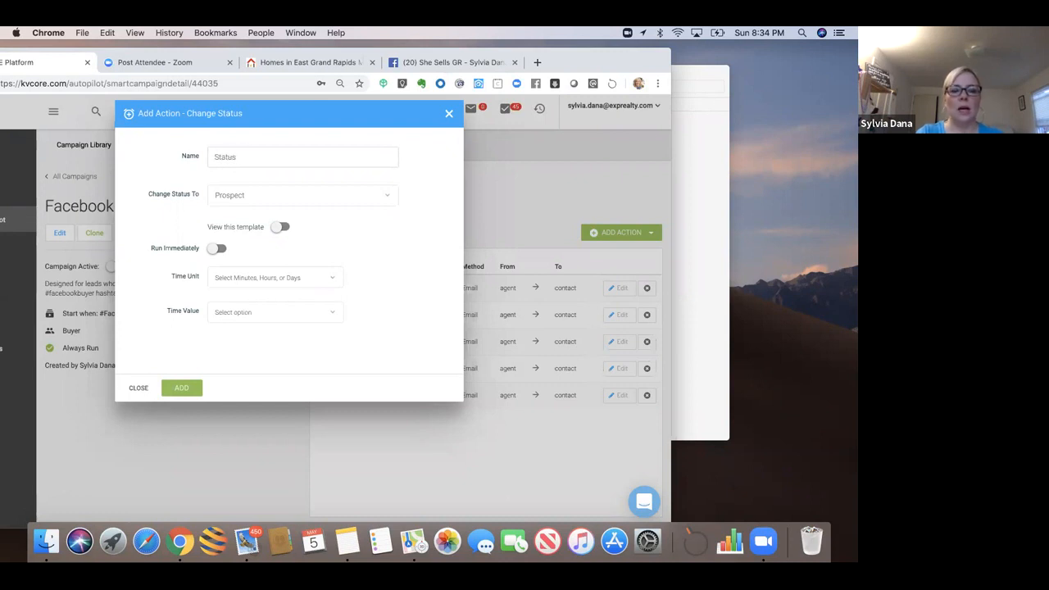
pyautogui.write(' Change to ')
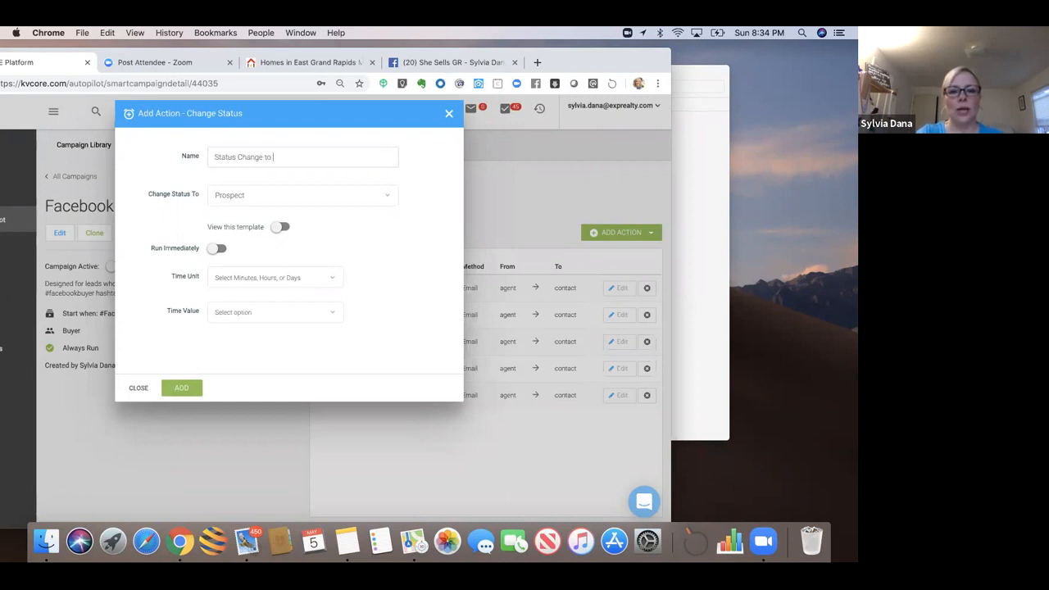
pyautogui.write('Prospect')
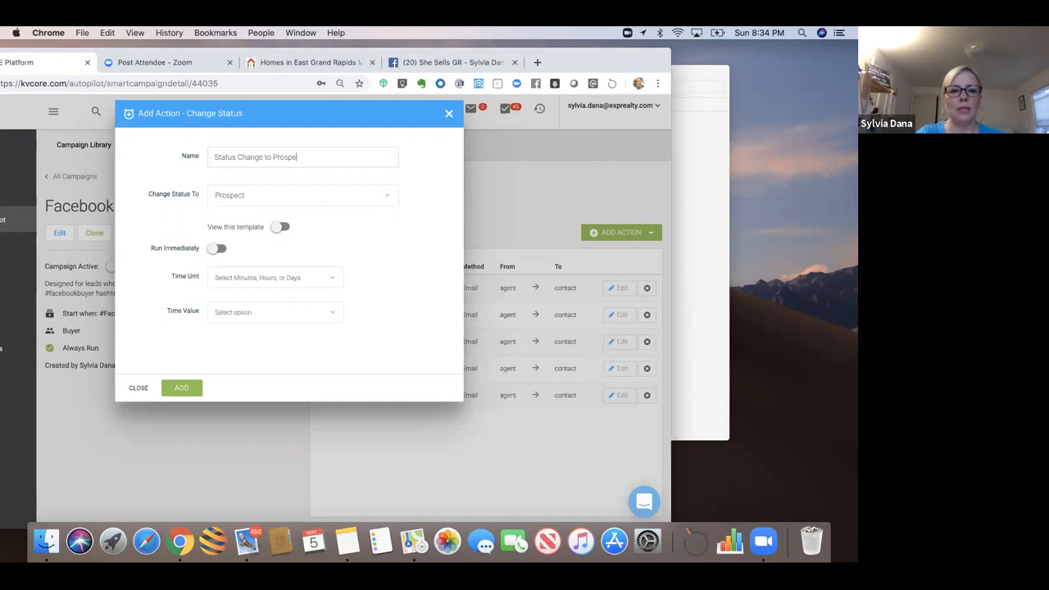
pyautogui.click(280, 228)
pyautogui.click(279, 227)
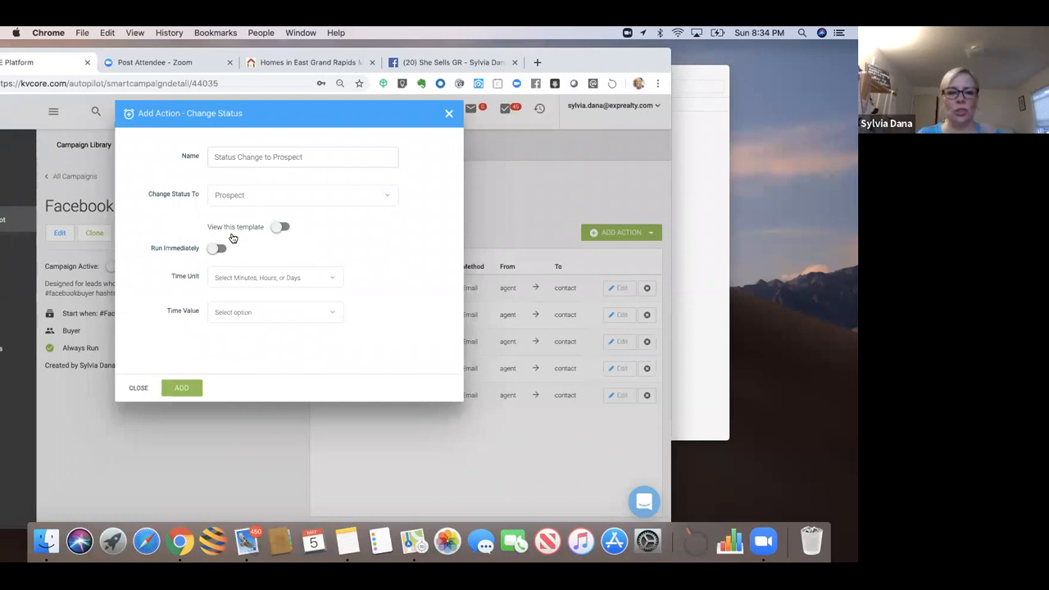
# Step: Schedule the status change for Day 81 and add it to the campaign
pyautogui.click(234, 279)
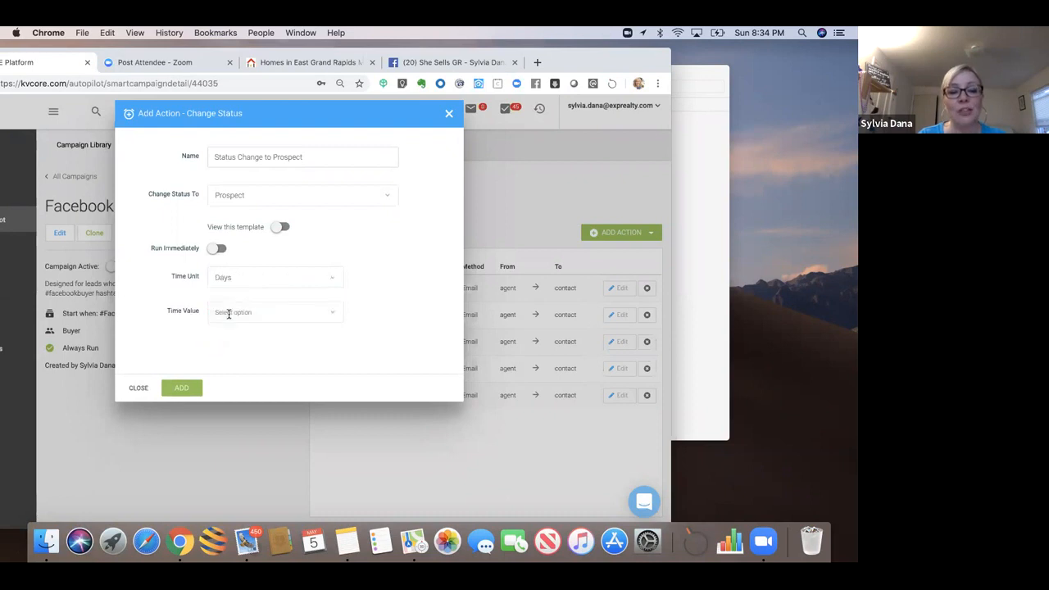
pyautogui.click(227, 311)
pyautogui.write('81')
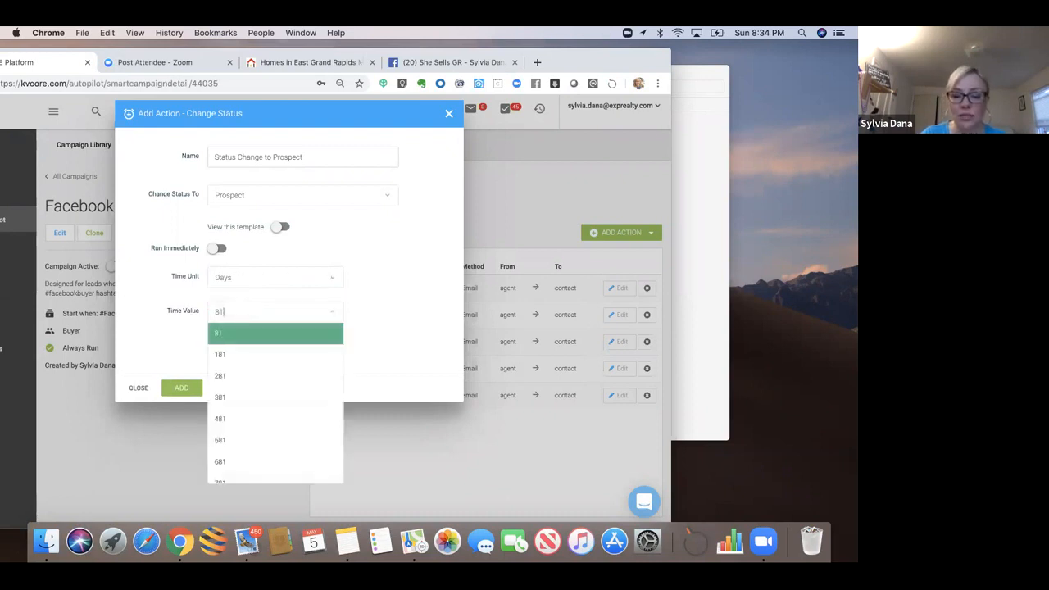
pyautogui.press('Return')
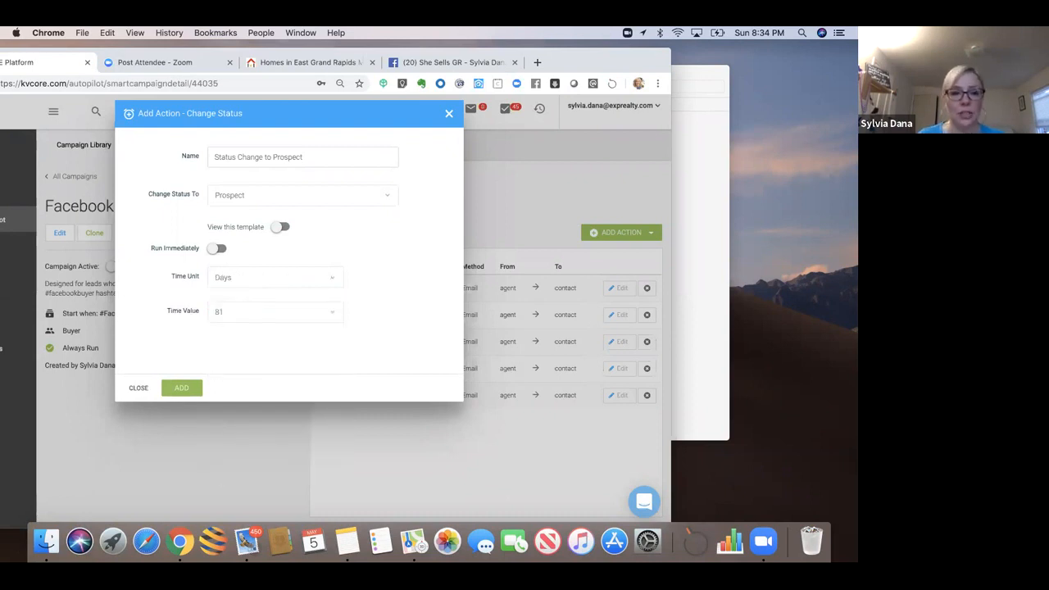
pyautogui.click(176, 393)
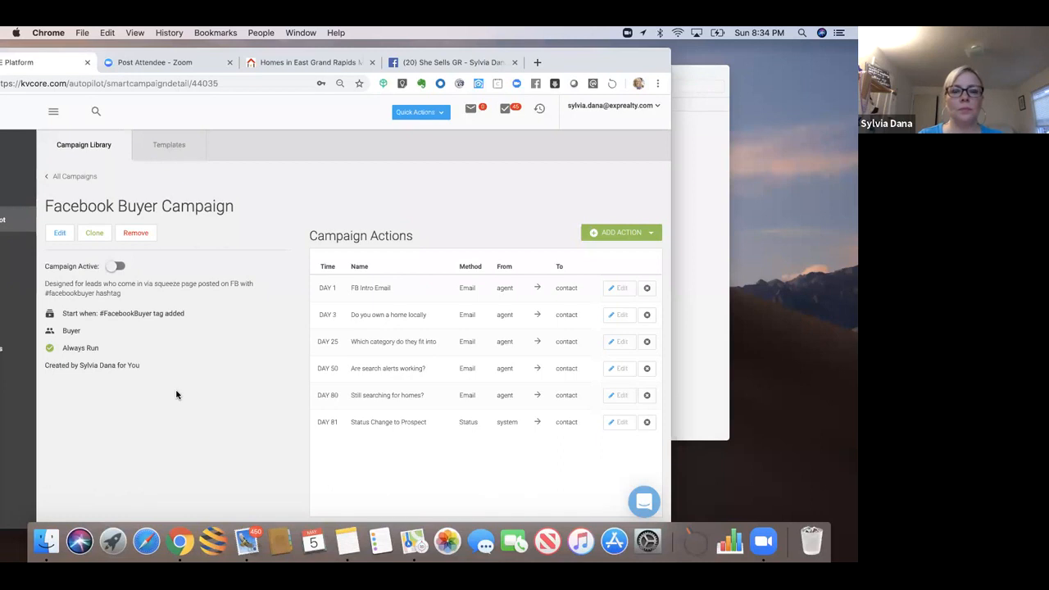
# Step: Start an Add a Tag action named '#noresponse tag added'
pyautogui.click(622, 236)
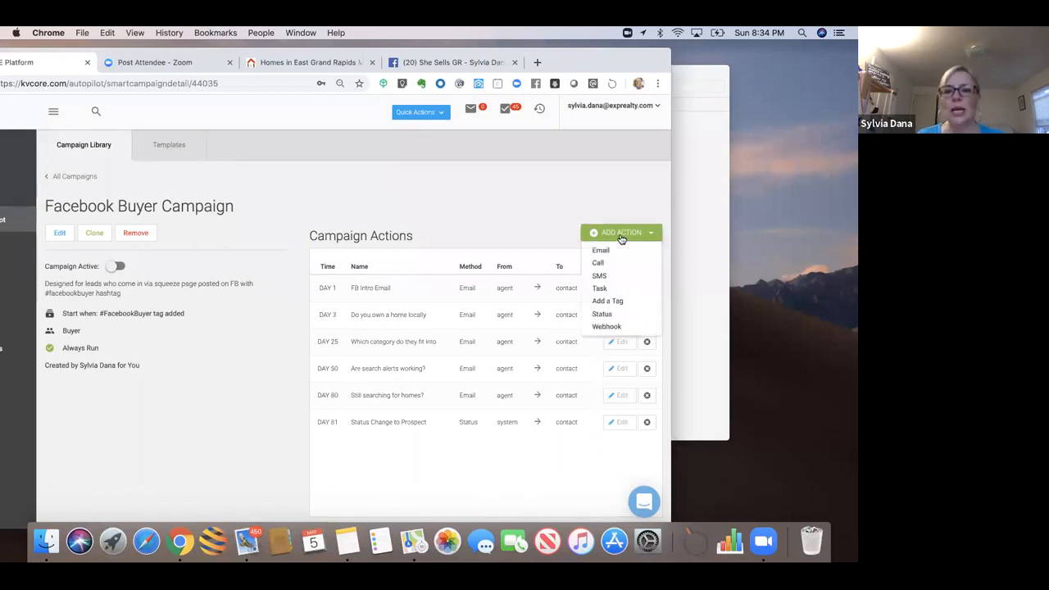
pyautogui.click(606, 301)
pyautogui.click(273, 151)
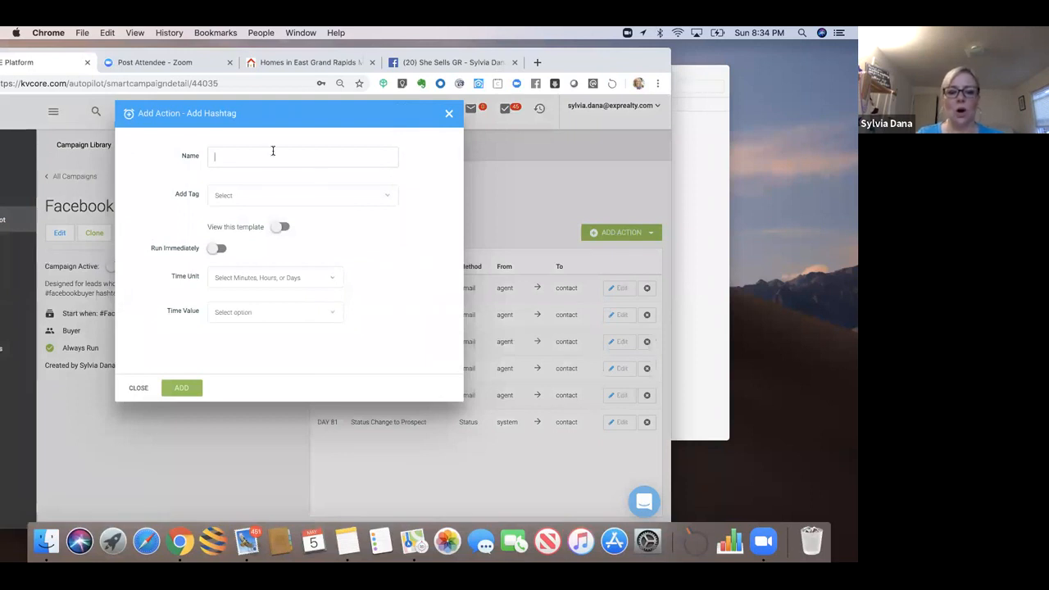
pyautogui.write('#no')
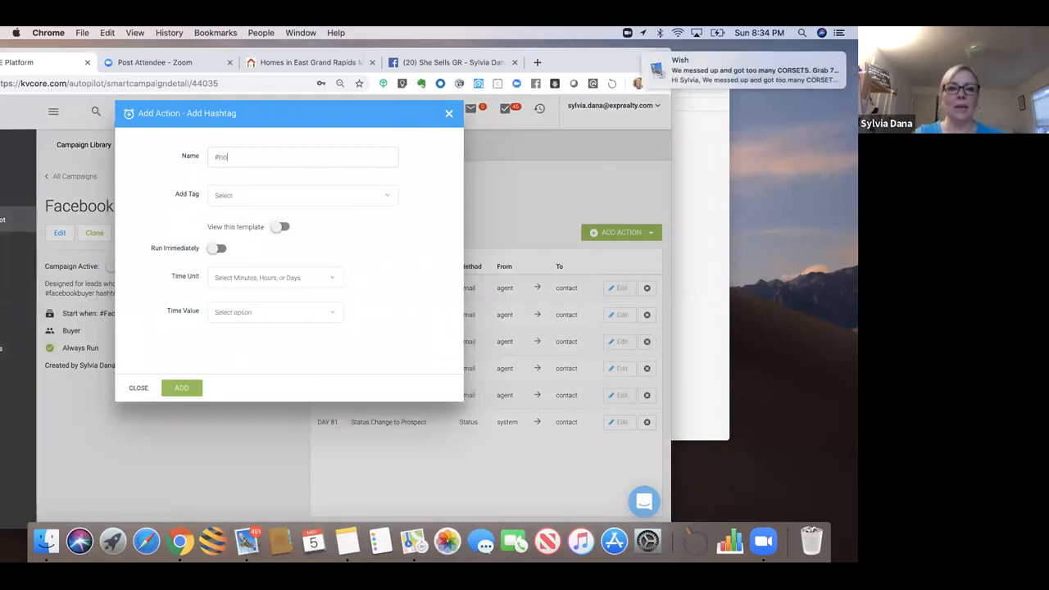
pyautogui.write('response')
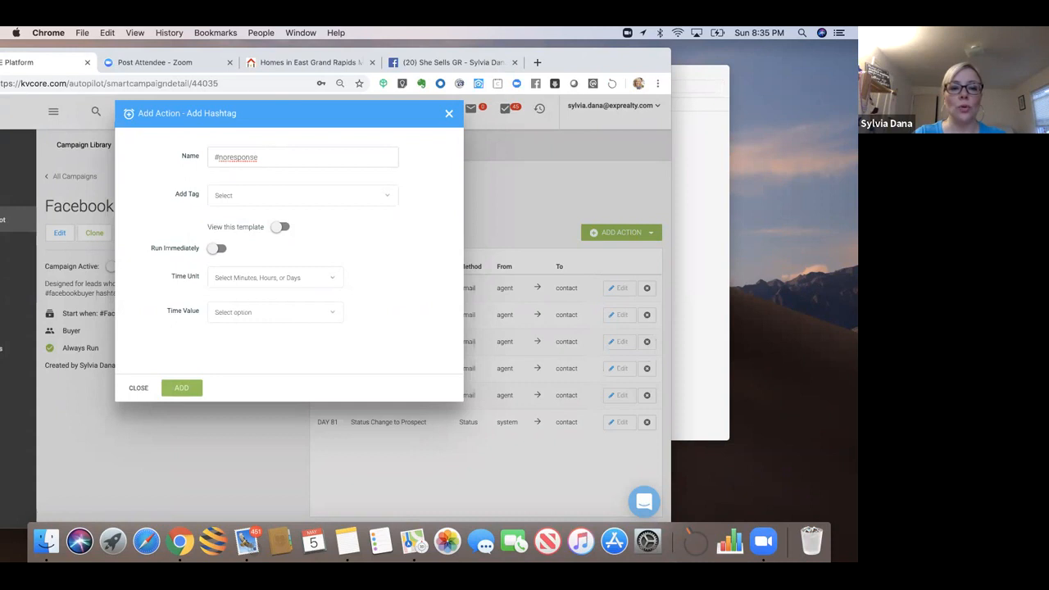
pyautogui.write('tag added')
# Step: Apply the noresponse tag on Day 81 and add the action
pyautogui.click(270, 195)
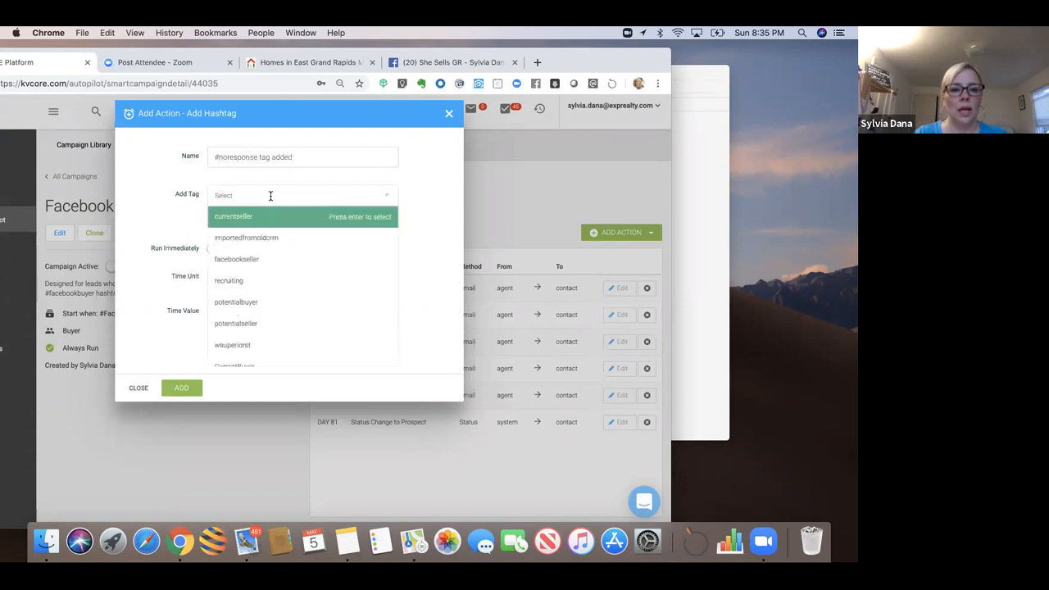
pyautogui.write('nore')
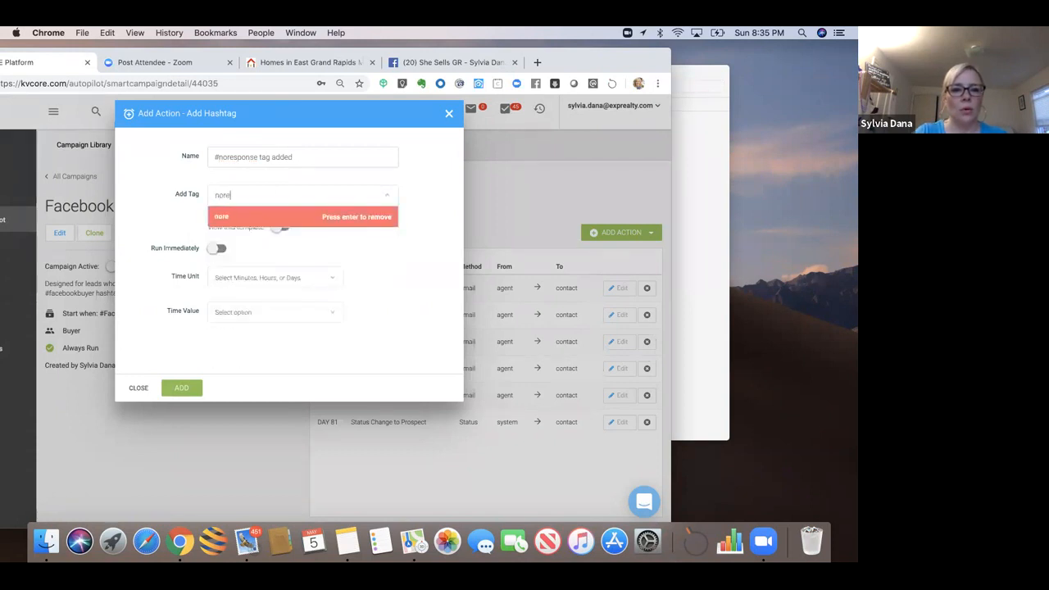
pyautogui.write('sponse')
pyautogui.press('Return')
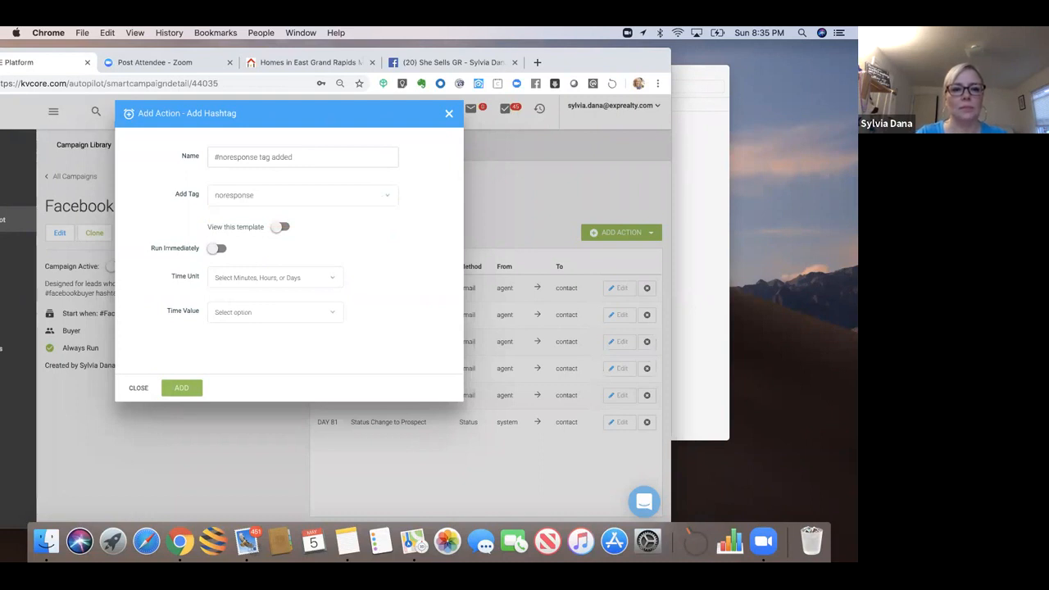
pyautogui.click(236, 278)
pyautogui.click(228, 342)
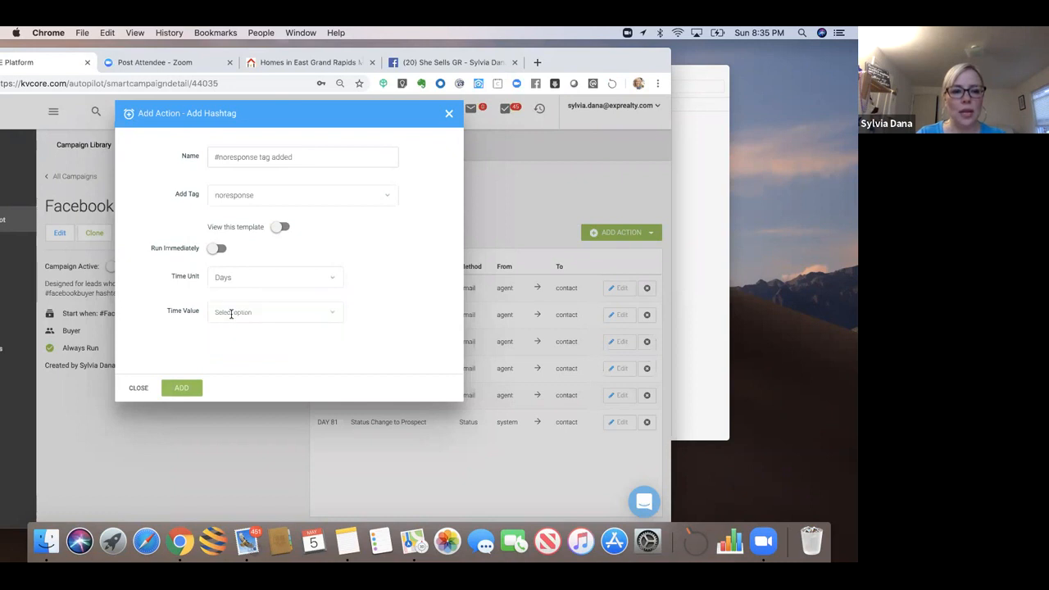
pyautogui.click(231, 311)
pyautogui.write('81')
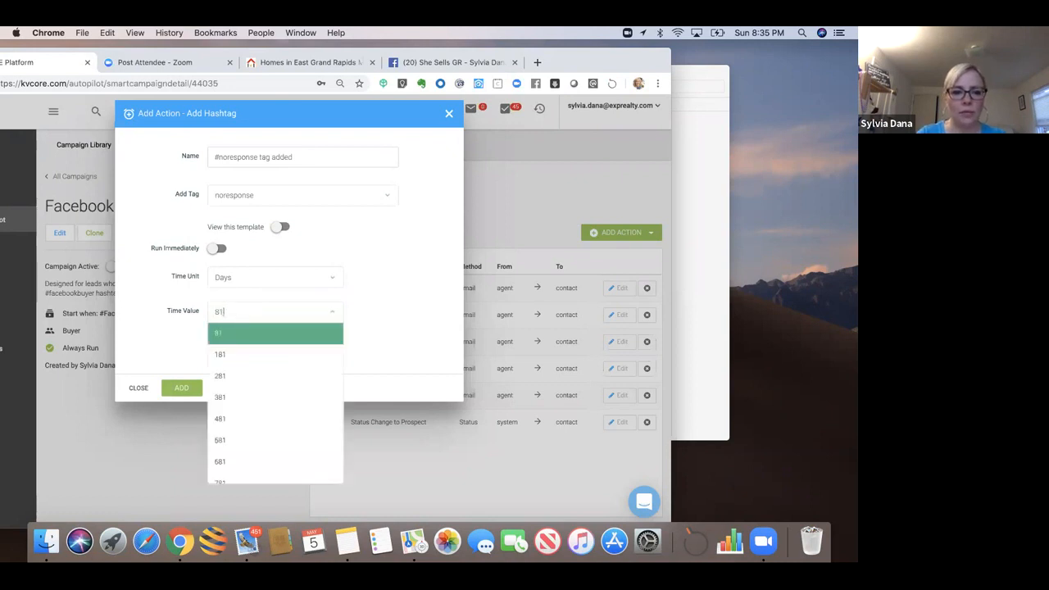
pyautogui.click(229, 335)
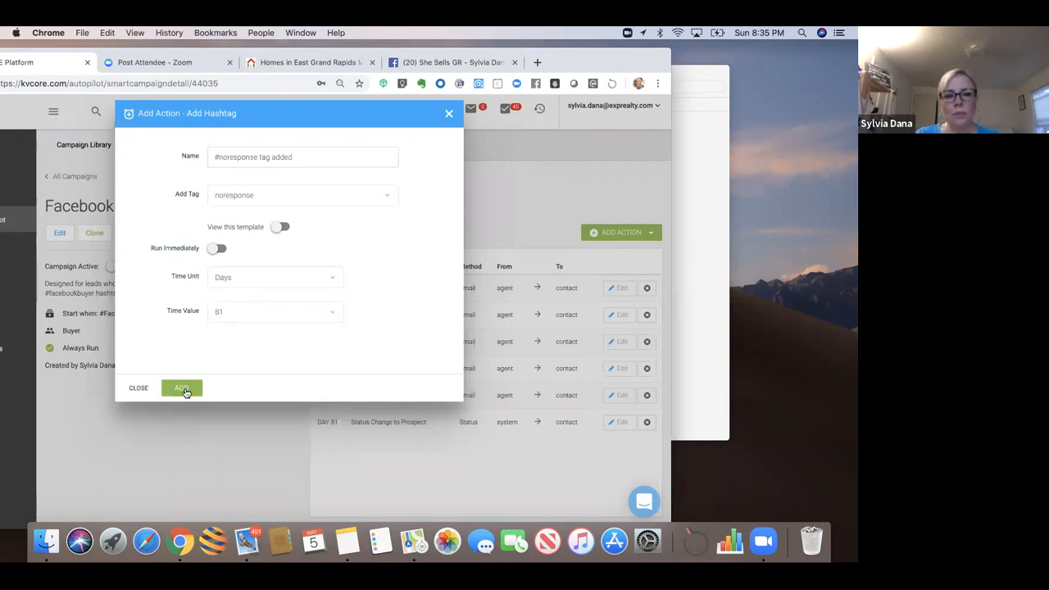
pyautogui.click(186, 390)
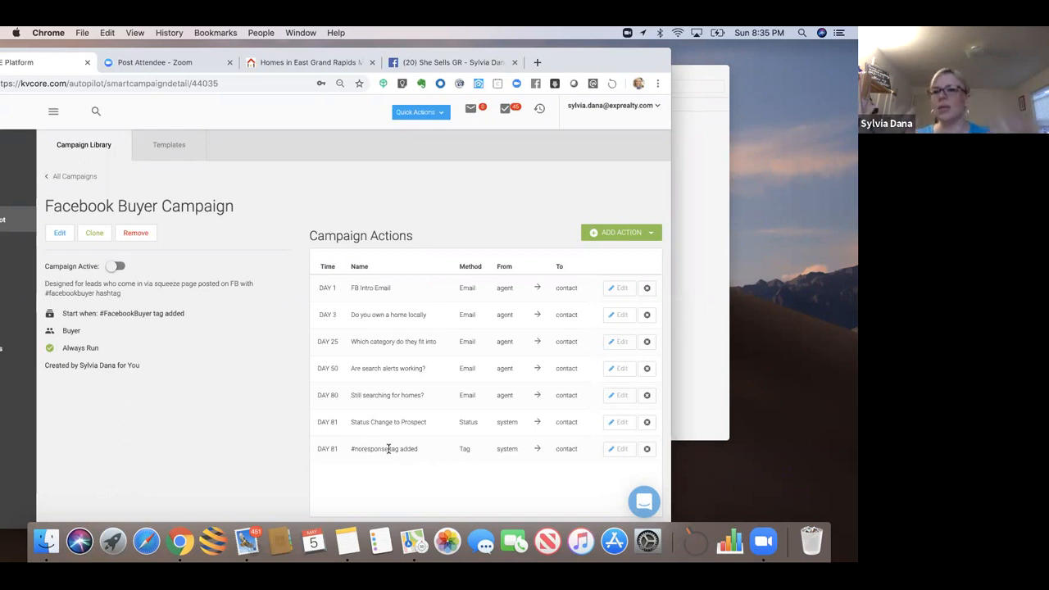
pyautogui.moveTo(660, 67); pyautogui.dragTo(716, 70)
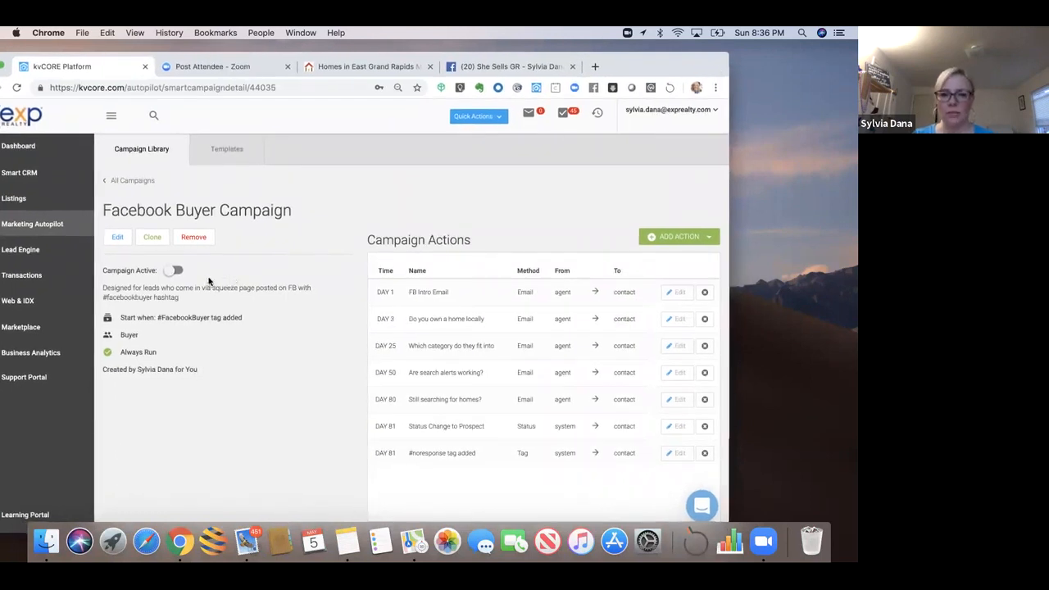
# Step: Activate the Facebook Buyer Campaign, then search 'face' in All Campaigns and reopen it
pyautogui.click(172, 271)
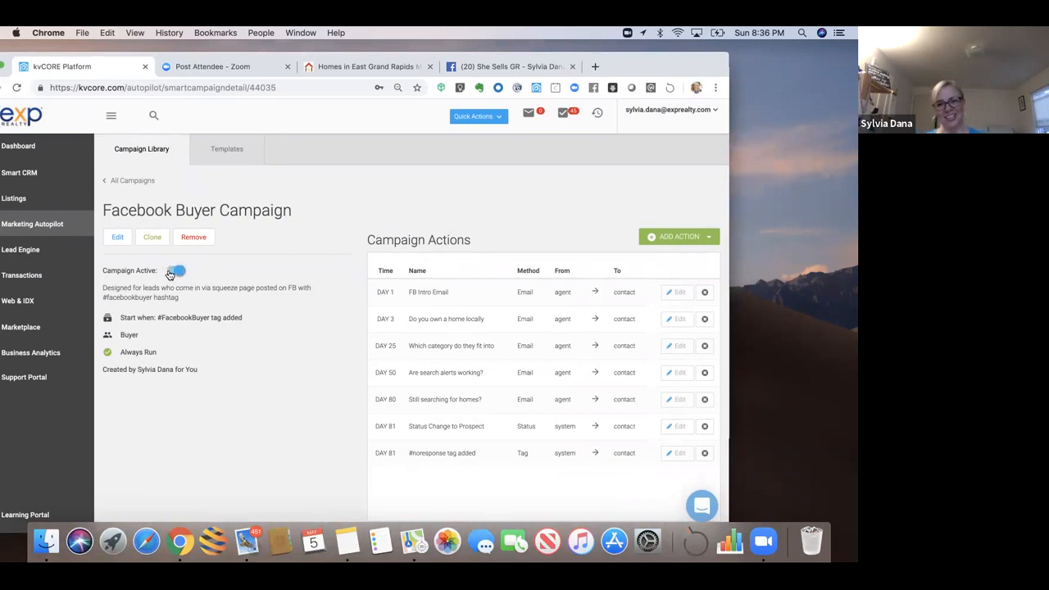
pyautogui.click(140, 183)
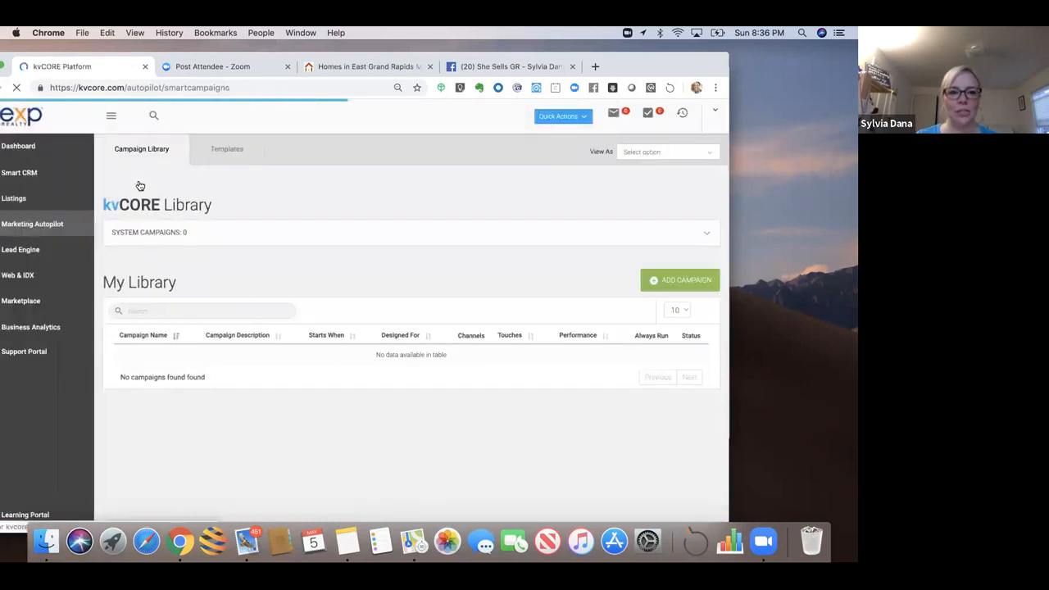
pyautogui.click(169, 311)
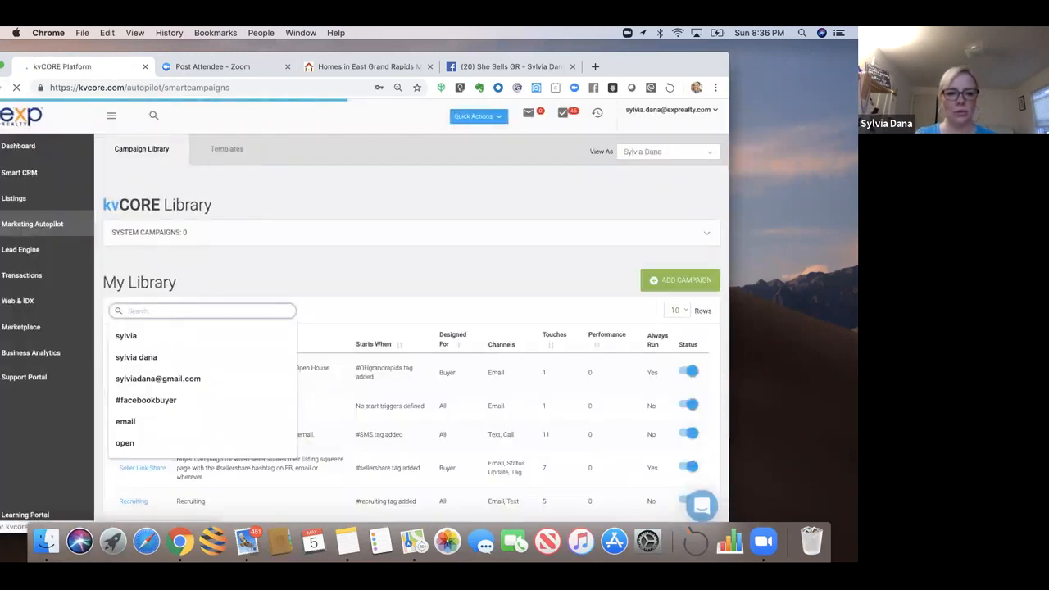
pyautogui.write('face')
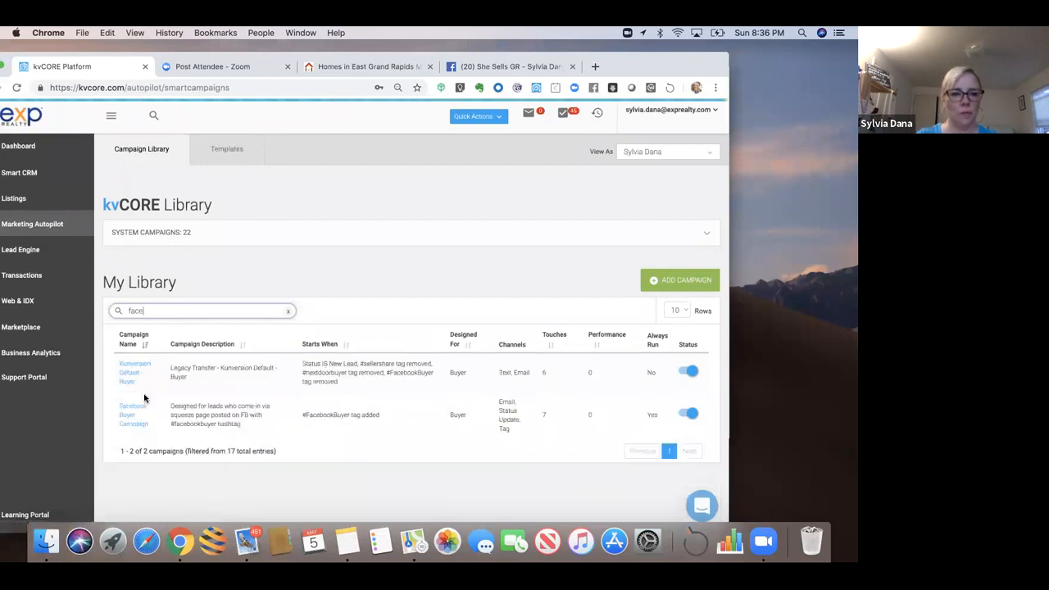
pyautogui.click(133, 412)
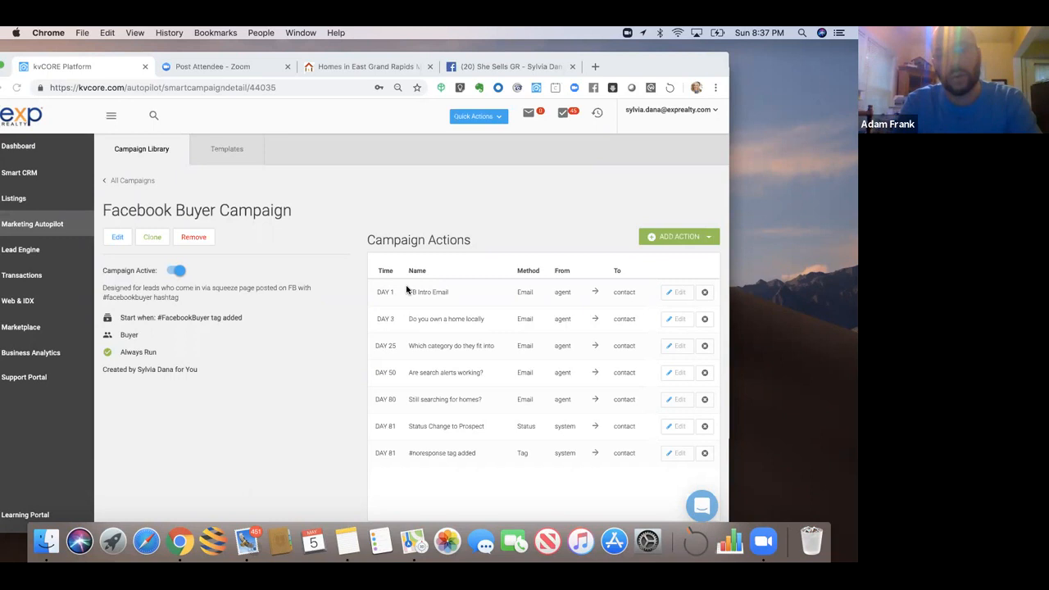
pyautogui.press('XF86AudioRaiseVolume')
pyautogui.press('XF86AudioRaiseVolume')
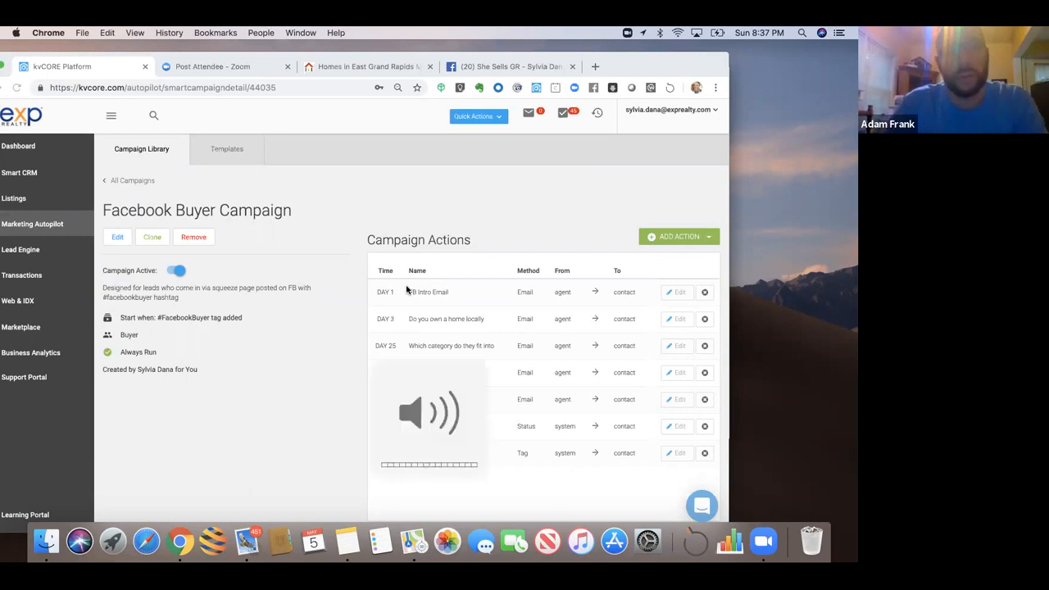
pyautogui.press('XF86AudioRaiseVolume')
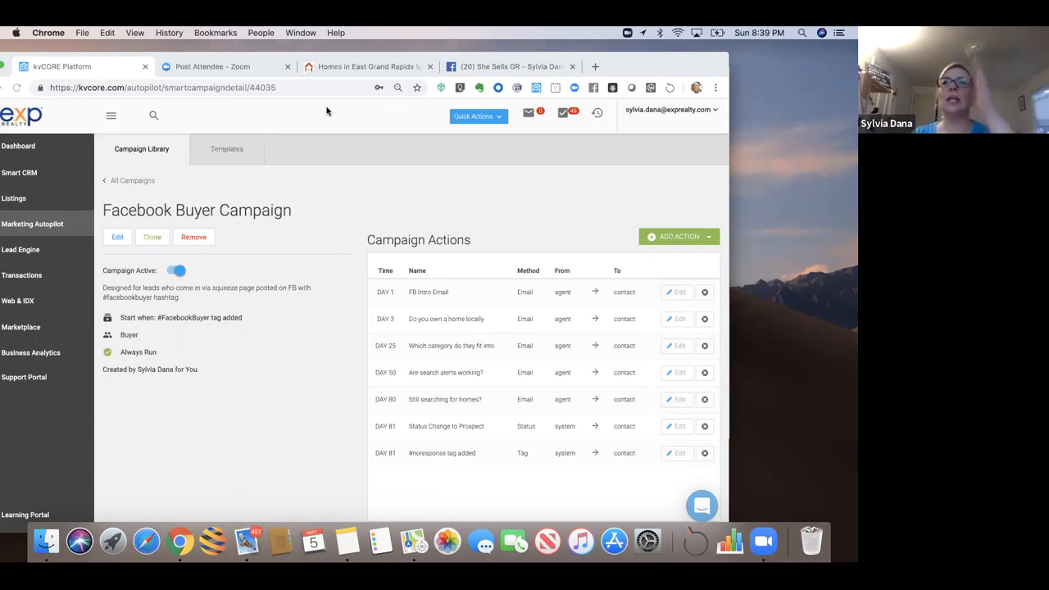
pyautogui.click(676, 455)
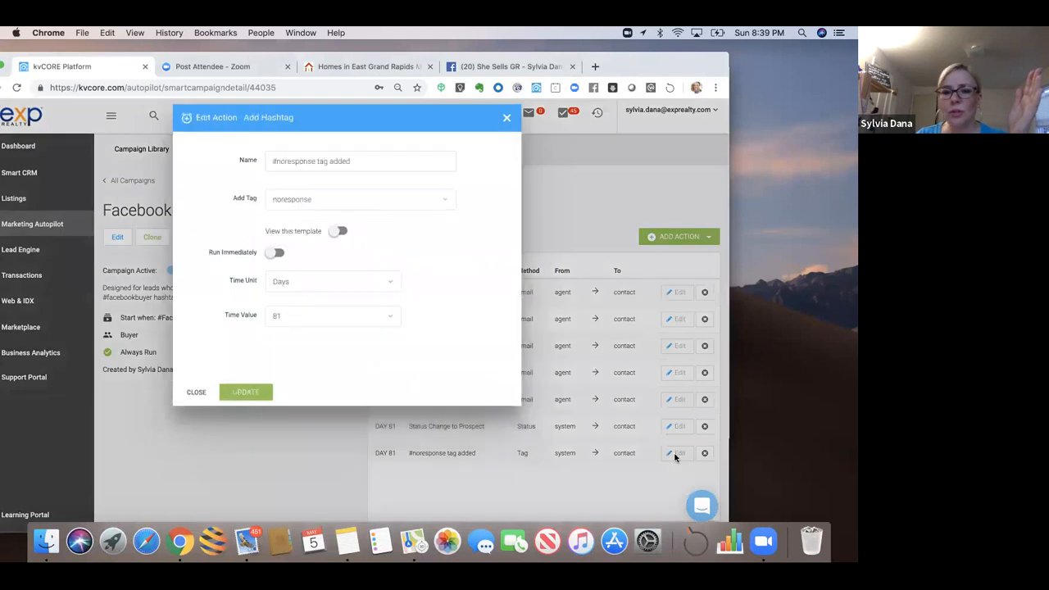
pyautogui.click(311, 200)
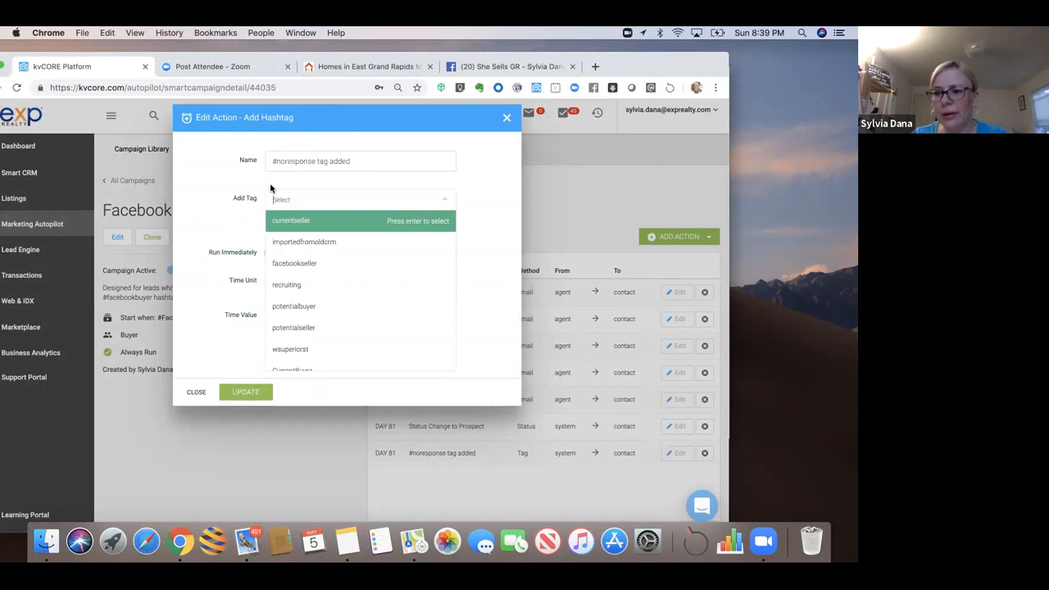
pyautogui.click(271, 187)
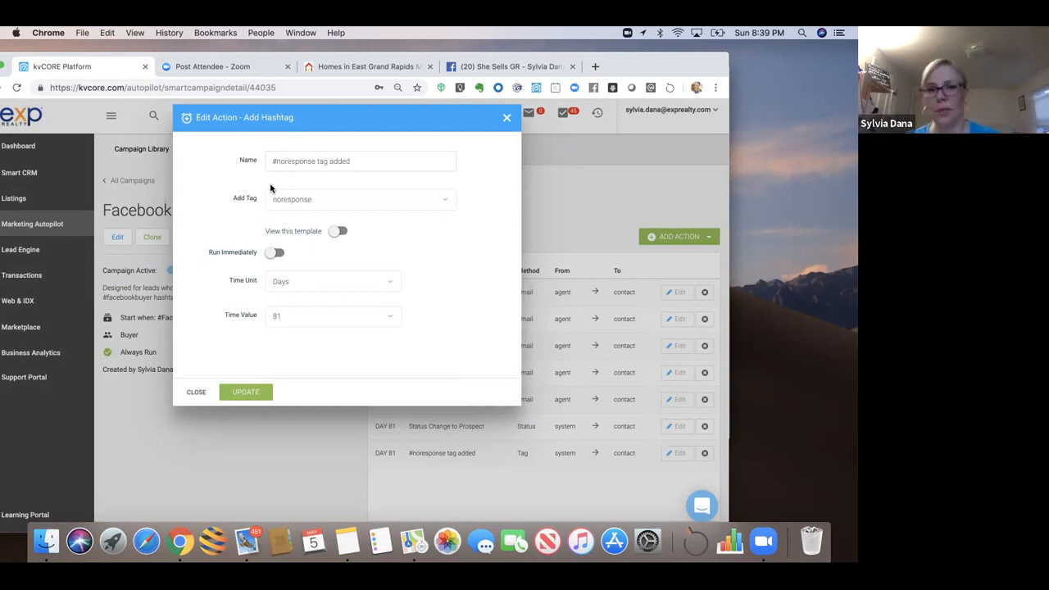
pyautogui.click(506, 119)
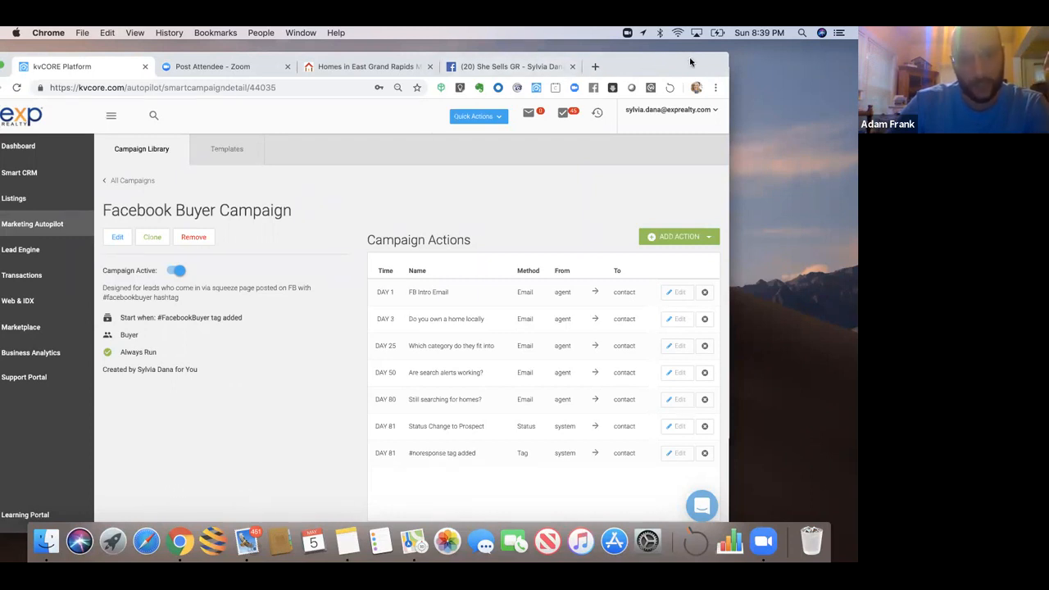
pyautogui.moveTo(667, 64); pyautogui.dragTo(693, 62)
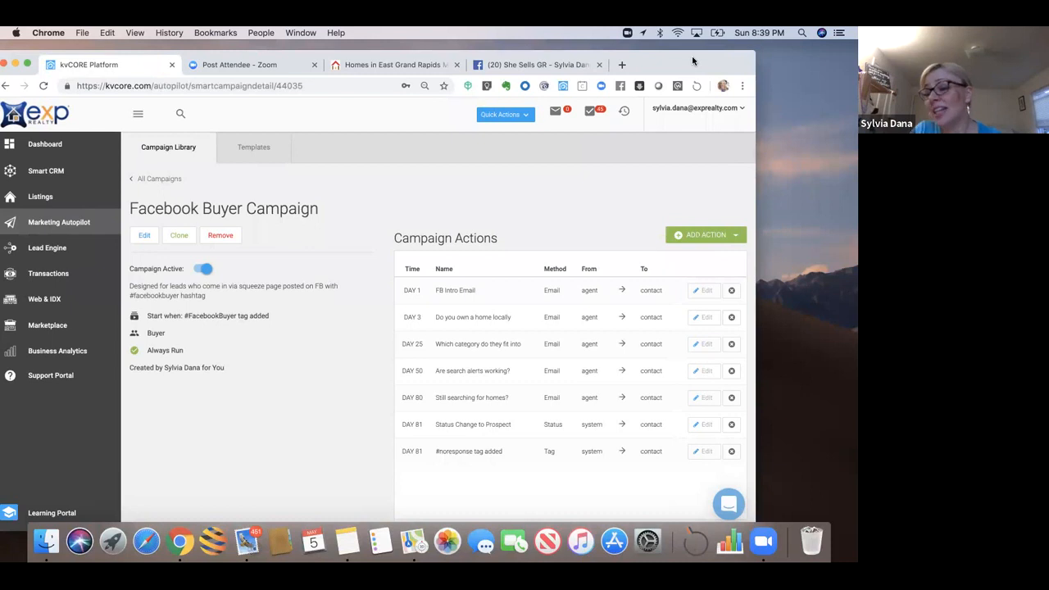
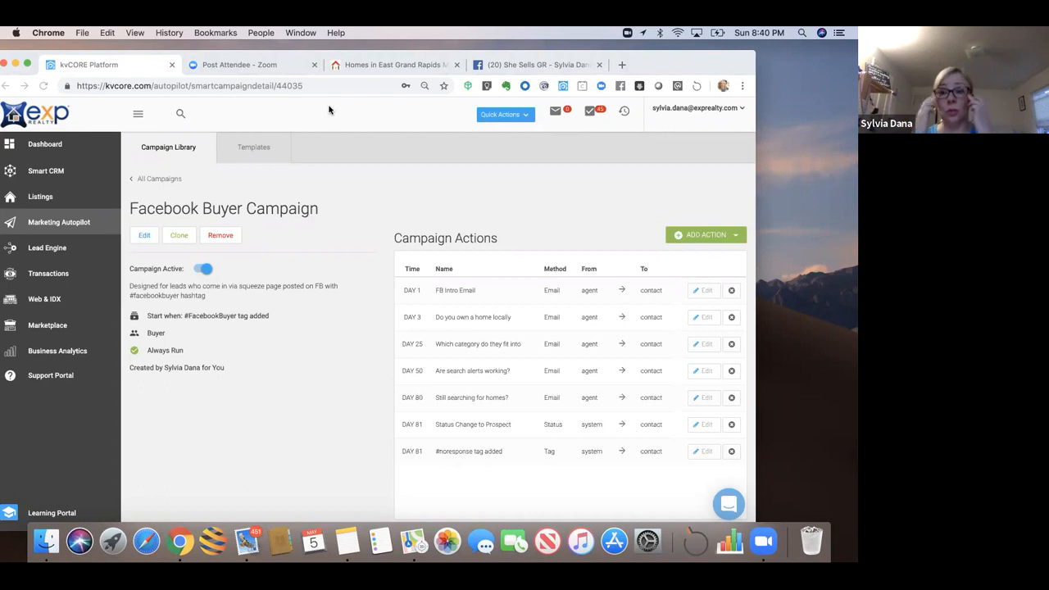
# Step: Leave the Facebook Buyer Campaign via All Campaigns and return to the My Library list
pyautogui.moveTo(680, 64); pyautogui.dragTo(696, 65)
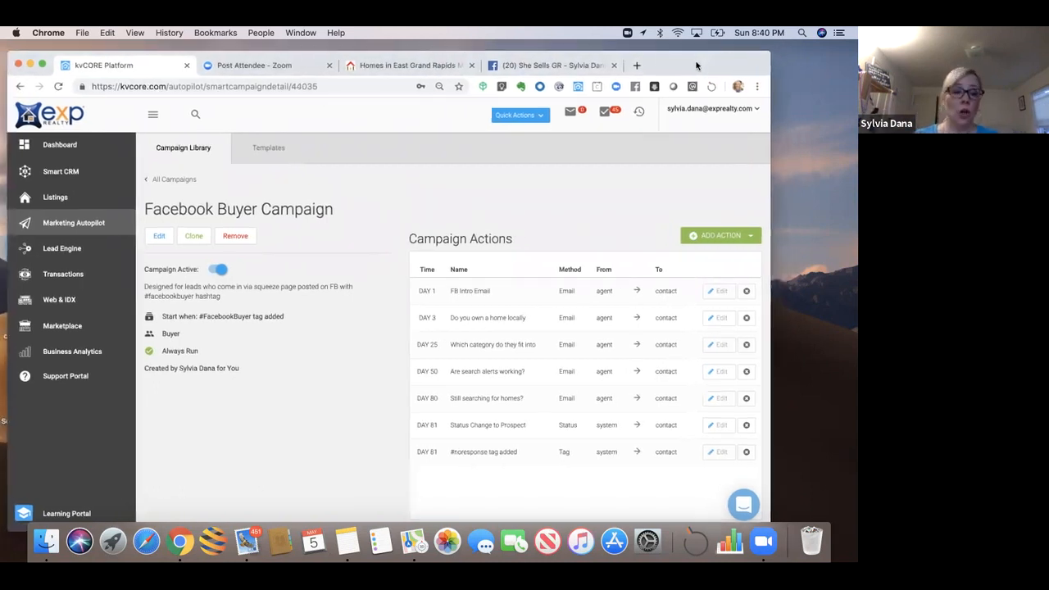
pyautogui.click(169, 181)
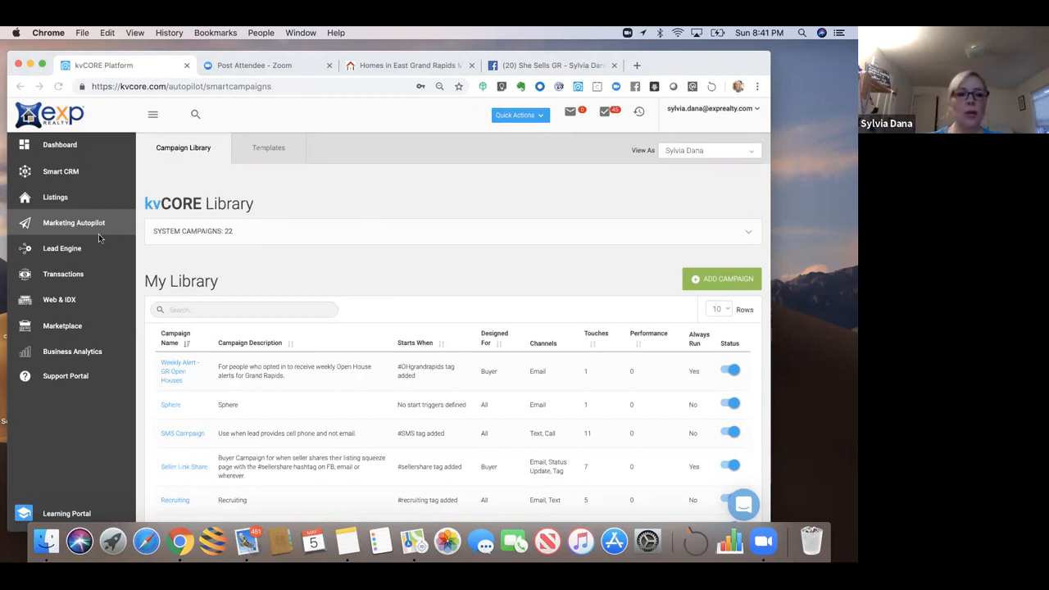
pyautogui.moveTo(656, 65); pyautogui.dragTo(653, 85)
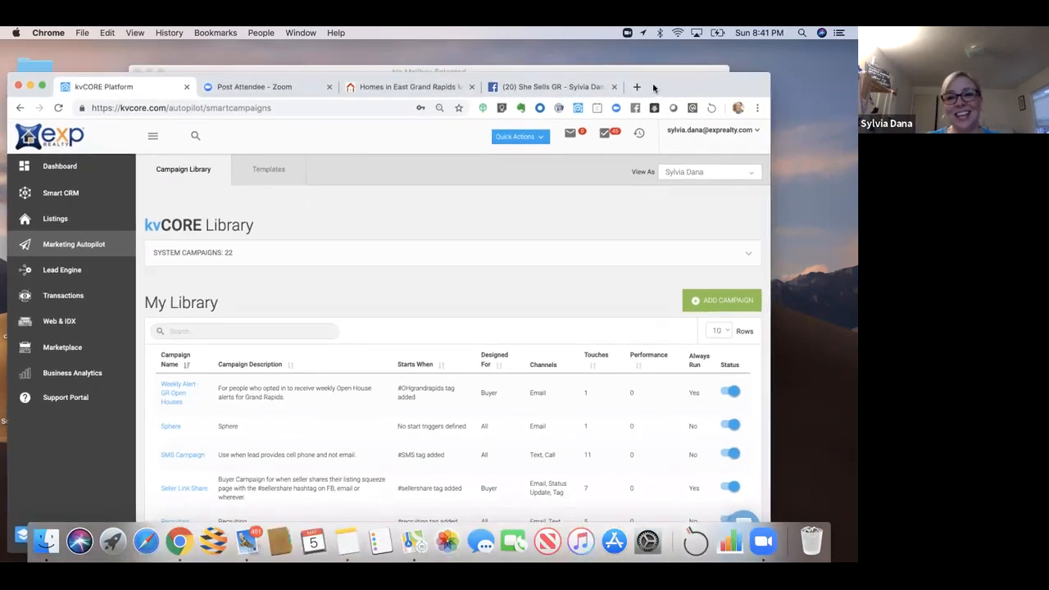
# Step: Switch to the She Sells GR Facebook page showing the East Grand Rapids under-$400K post
pyautogui.click(578, 93)
pyautogui.moveTo(668, 59); pyautogui.dragTo(664, 50)
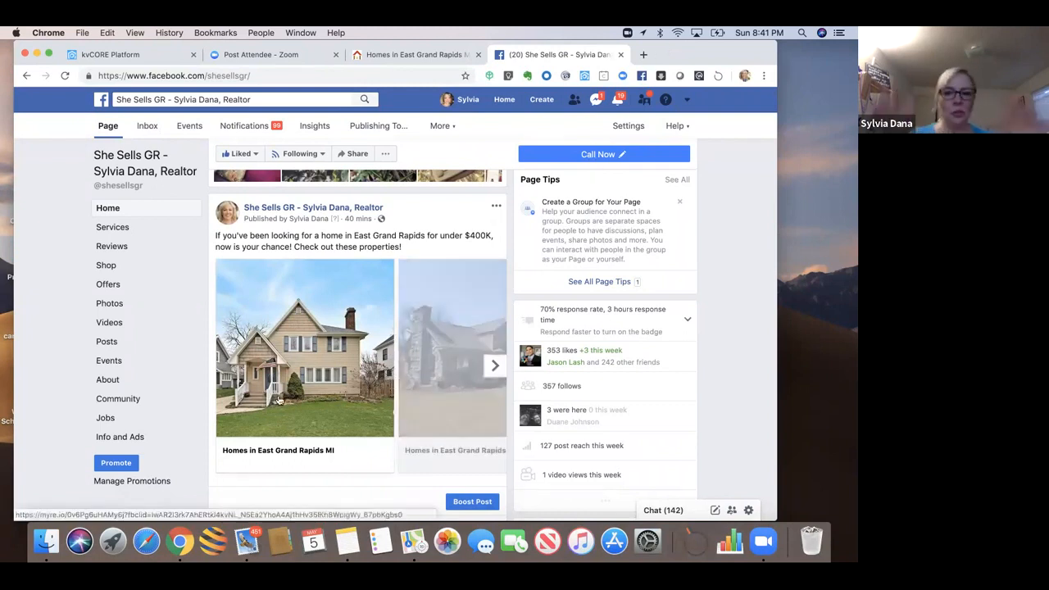
# Step: Open the post's East Grand Rapids homes and view the $359,000 listing's details
pyautogui.click(278, 399)
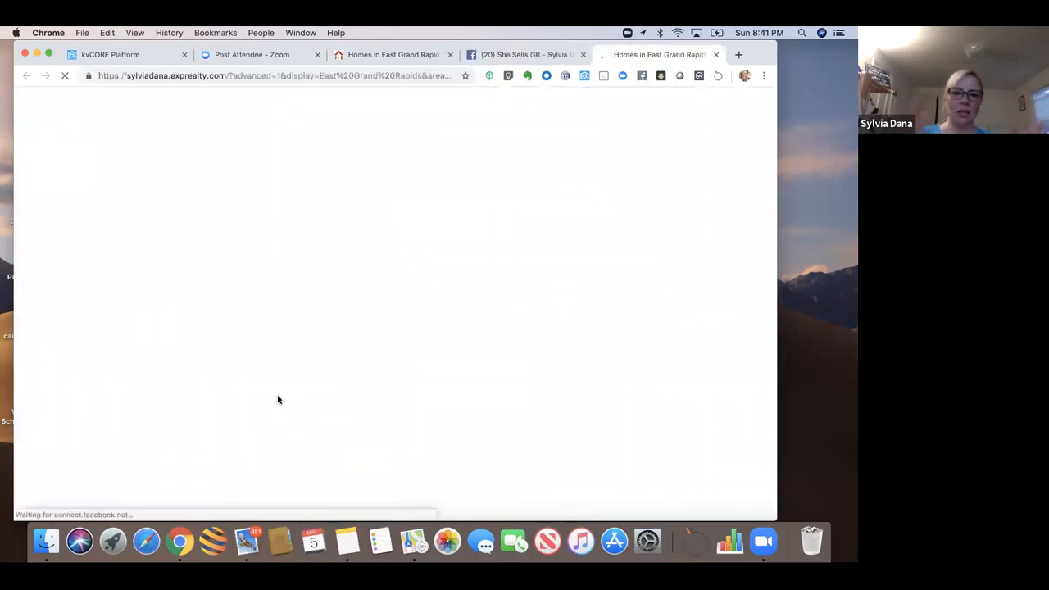
pyautogui.scroll(-6, 277, 398)
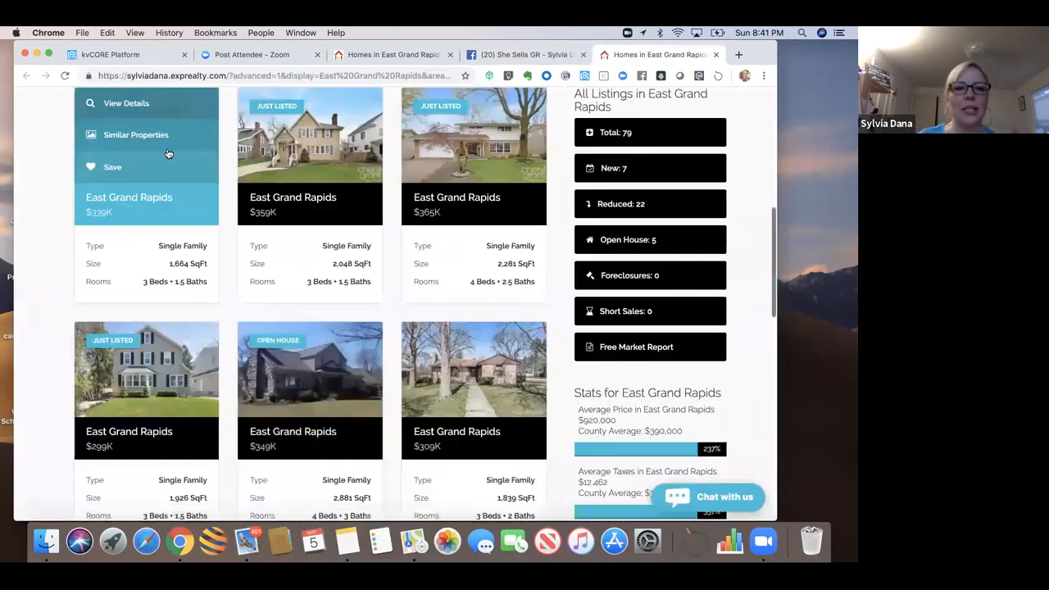
pyautogui.moveTo(311, 168)
pyautogui.click(311, 107)
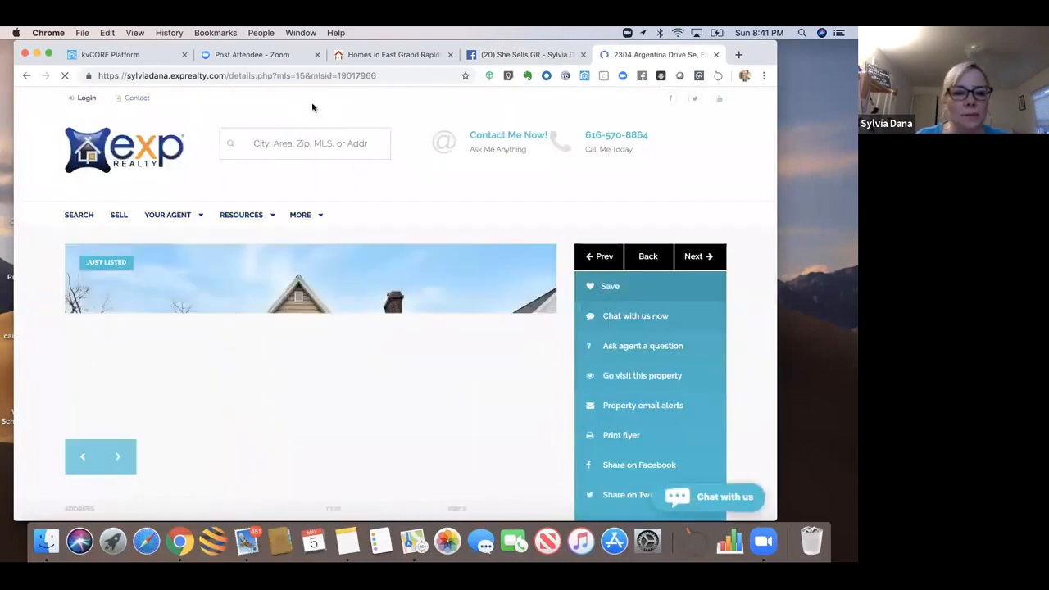
# Step: Browse the $359,000 listing's exterior, living-room, interior and kitchen photos
pyautogui.click(117, 458)
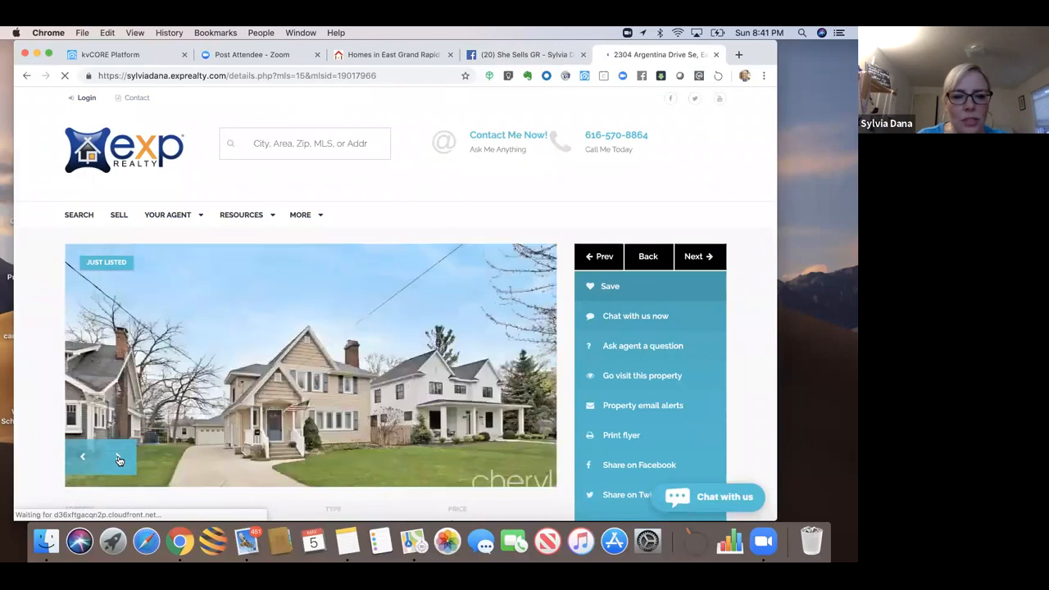
pyautogui.click(117, 457)
pyautogui.click(117, 457)
pyautogui.click(117, 459)
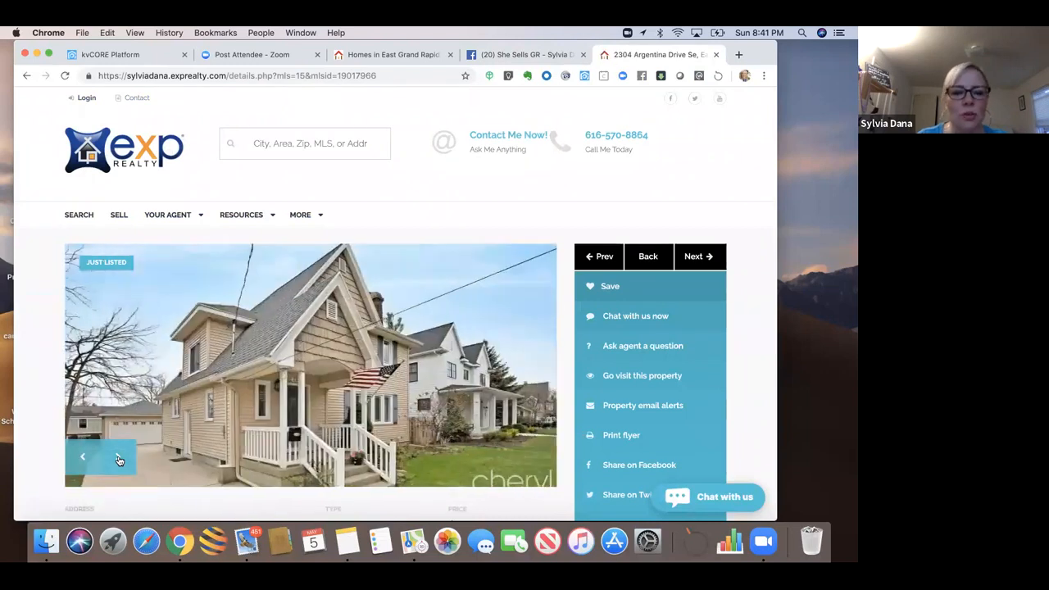
pyautogui.click(118, 459)
pyautogui.click(117, 460)
pyautogui.click(118, 459)
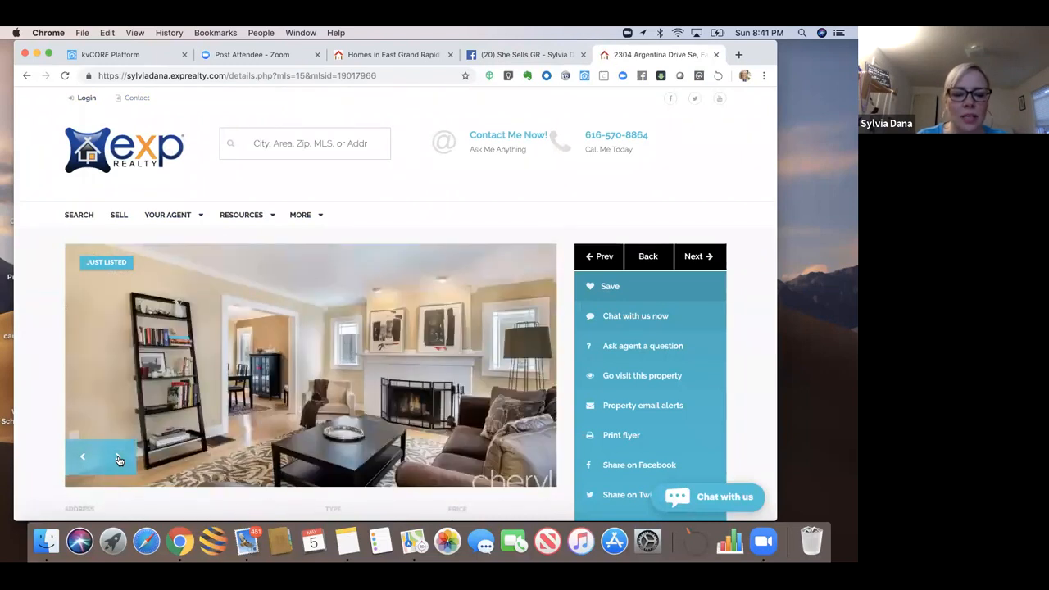
pyautogui.click(117, 459)
pyautogui.click(118, 459)
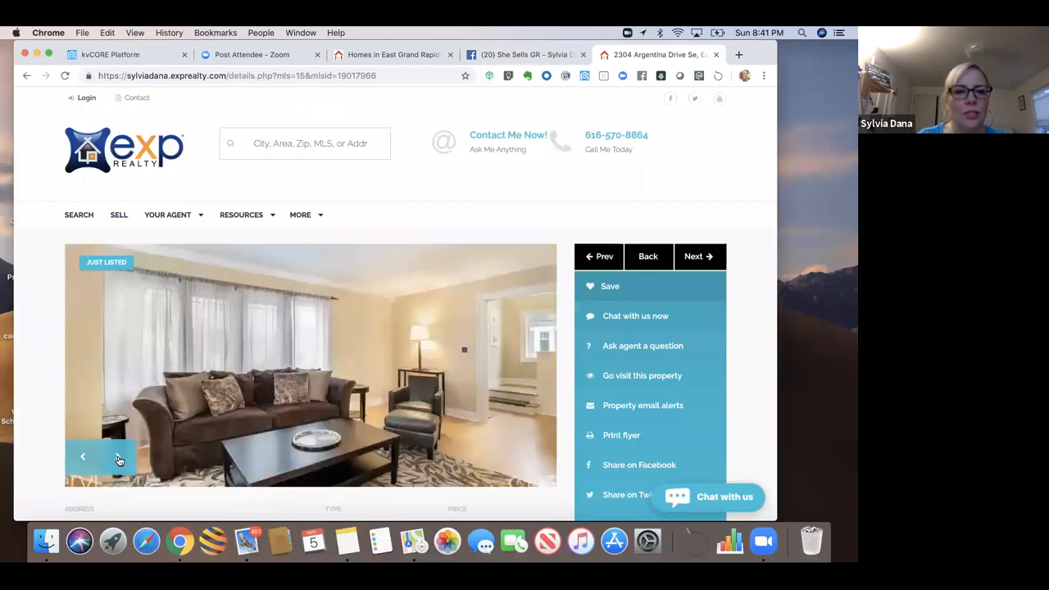
pyautogui.click(117, 459)
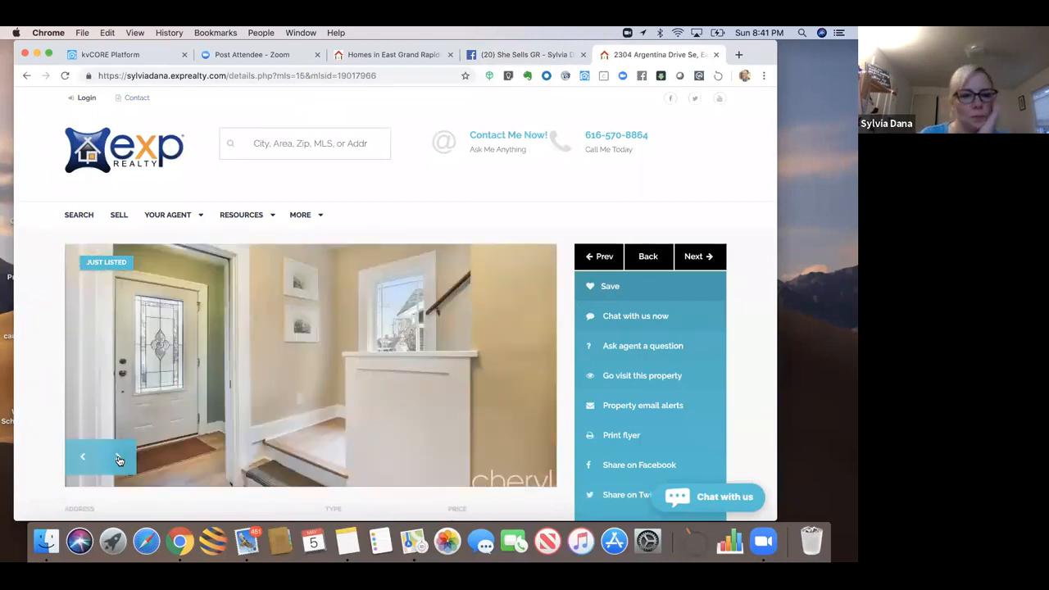
pyautogui.click(117, 459)
pyautogui.click(117, 459)
pyautogui.click(117, 459)
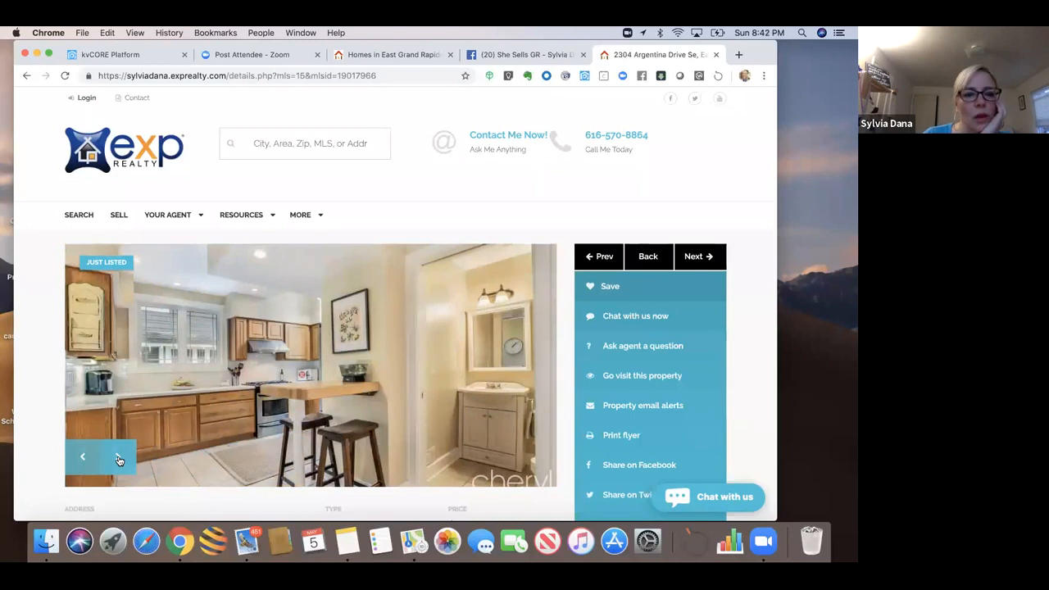
pyautogui.click(117, 459)
pyautogui.click(117, 459)
pyautogui.click(117, 459)
pyautogui.click(117, 459)
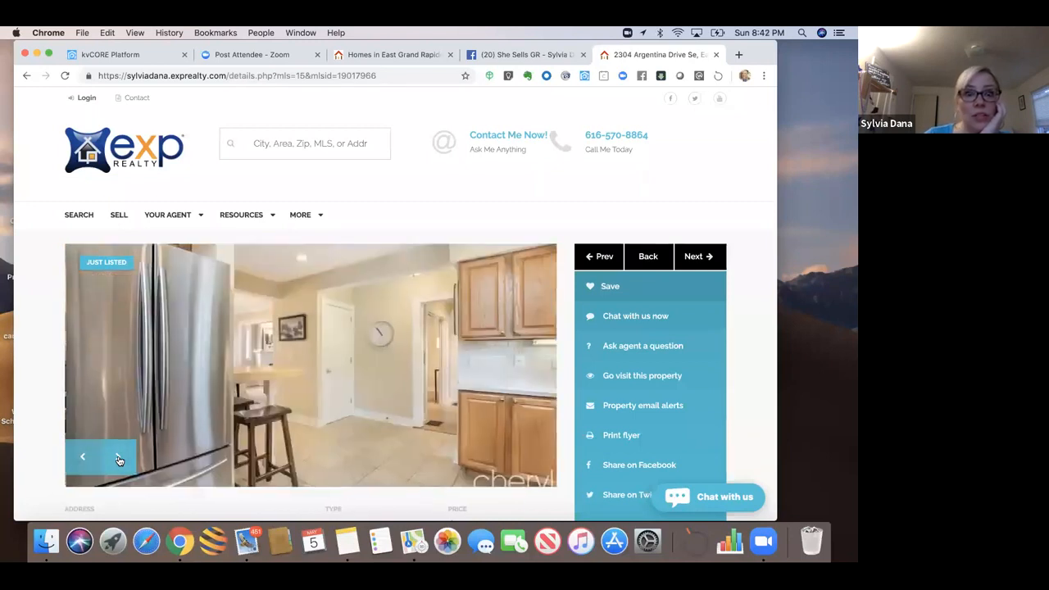
pyautogui.click(117, 459)
pyautogui.click(117, 459)
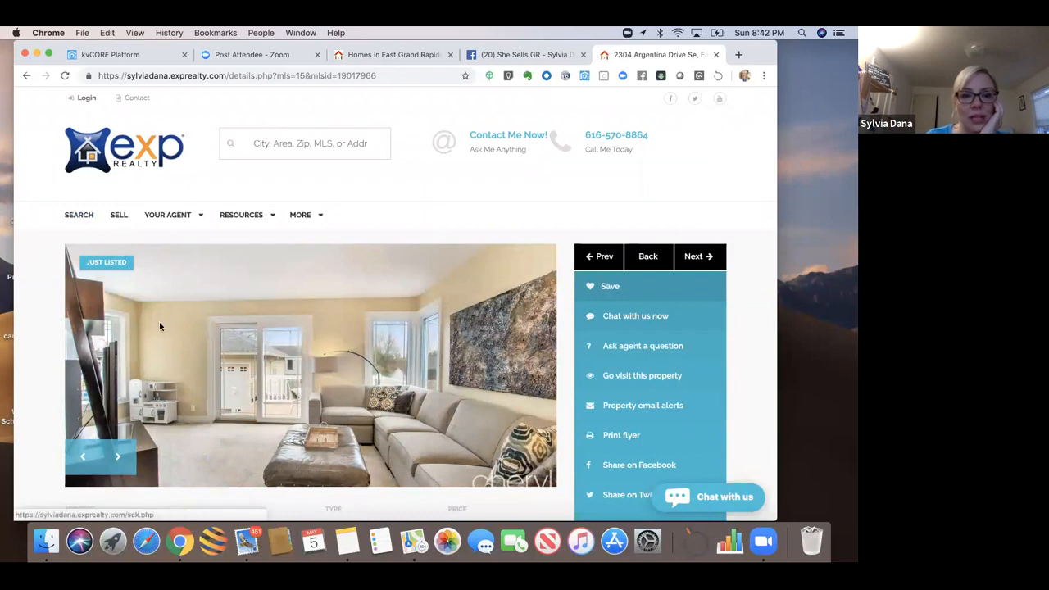
# Step: Review the listing details and step to the previous listing
pyautogui.scroll(-5, 167, 336)
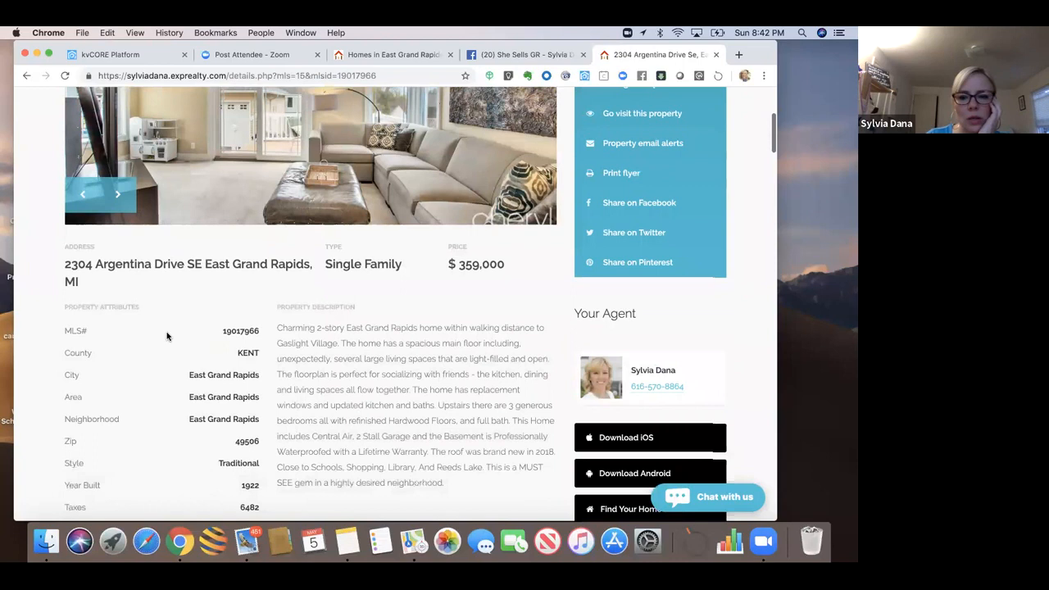
pyautogui.scroll(5, 166, 336)
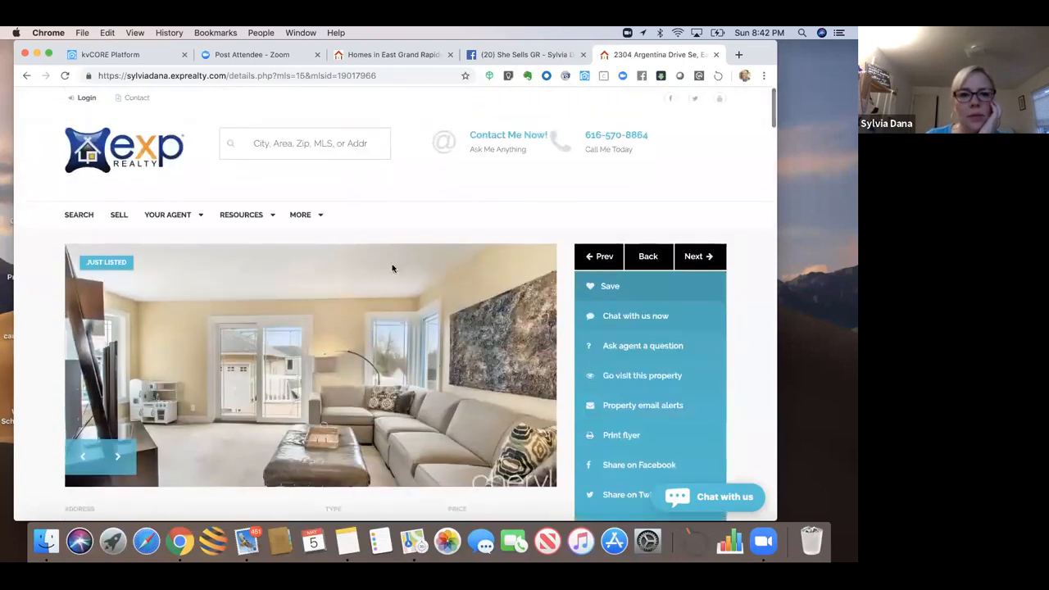
pyautogui.click(606, 259)
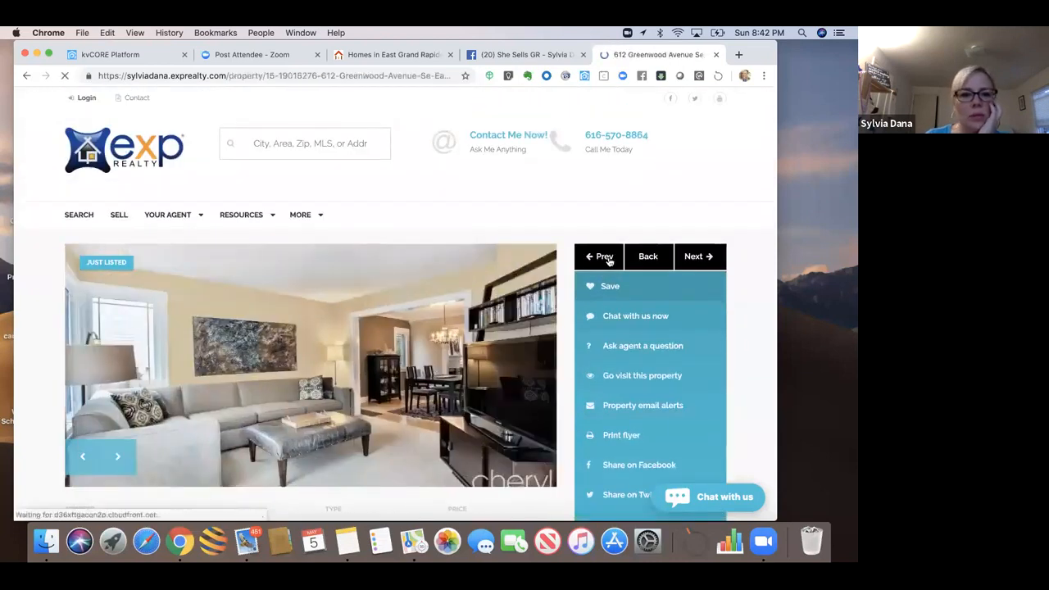
# Step: Open the third East Grand Rapids result and browse its interior and dining-room photos
pyautogui.click(614, 258)
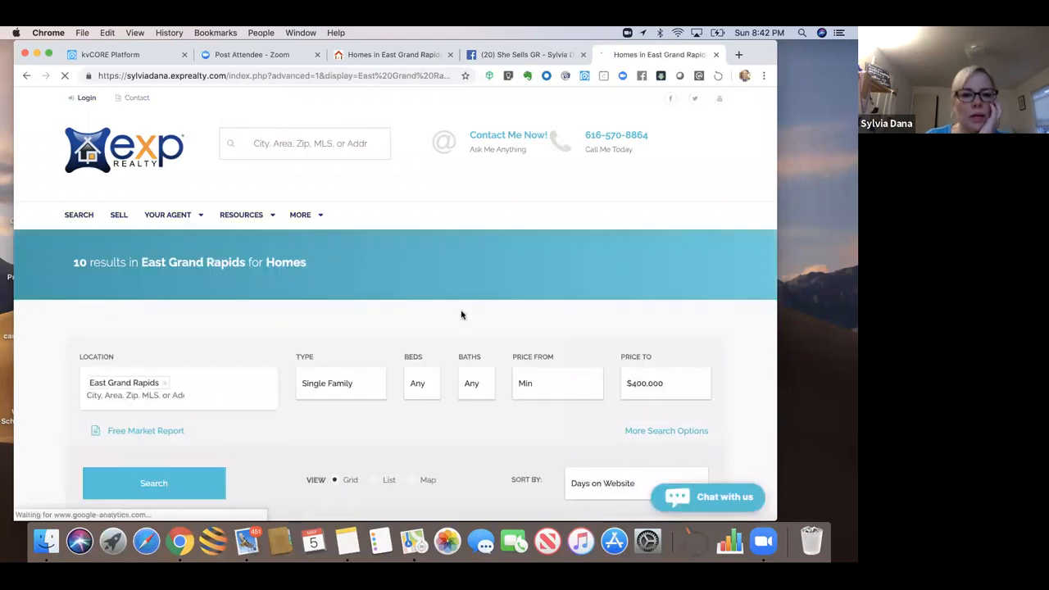
pyautogui.scroll(-6, 462, 315)
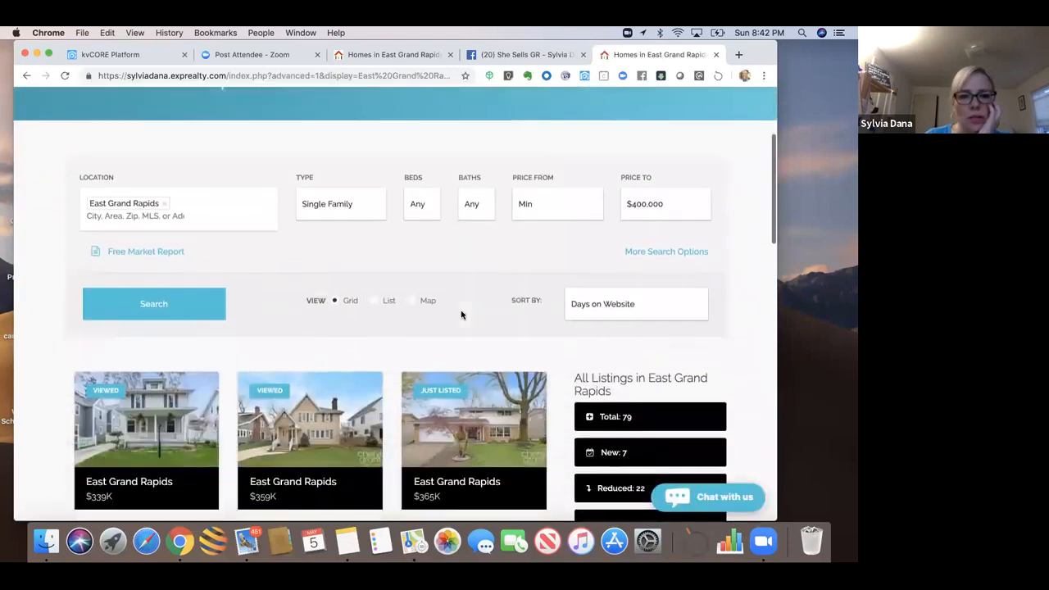
pyautogui.click(467, 304)
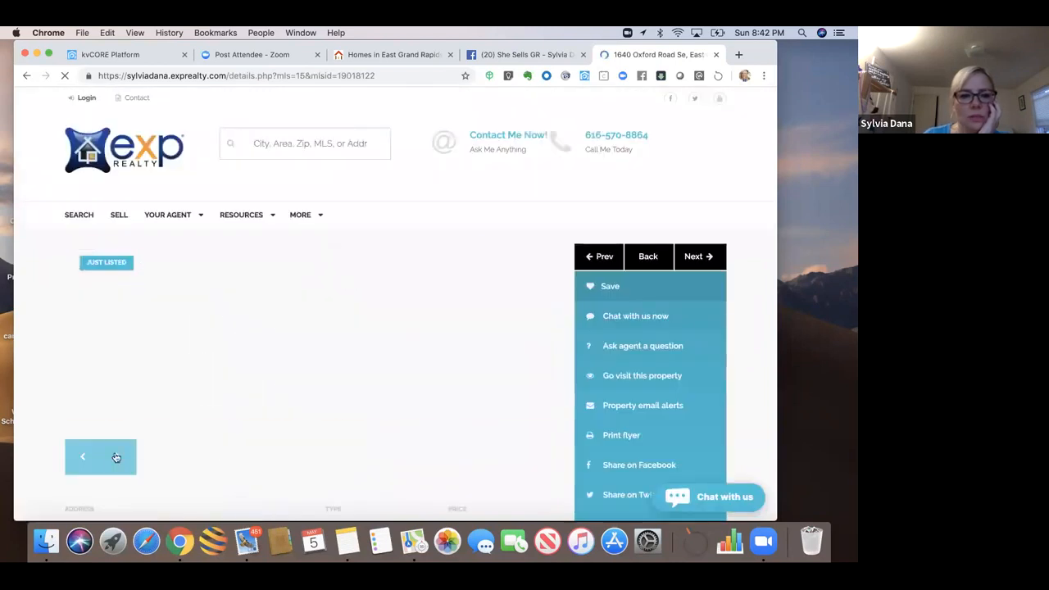
pyautogui.click(114, 458)
pyautogui.click(115, 458)
pyautogui.click(115, 457)
pyautogui.click(114, 458)
pyautogui.click(114, 457)
pyautogui.click(115, 457)
pyautogui.click(115, 458)
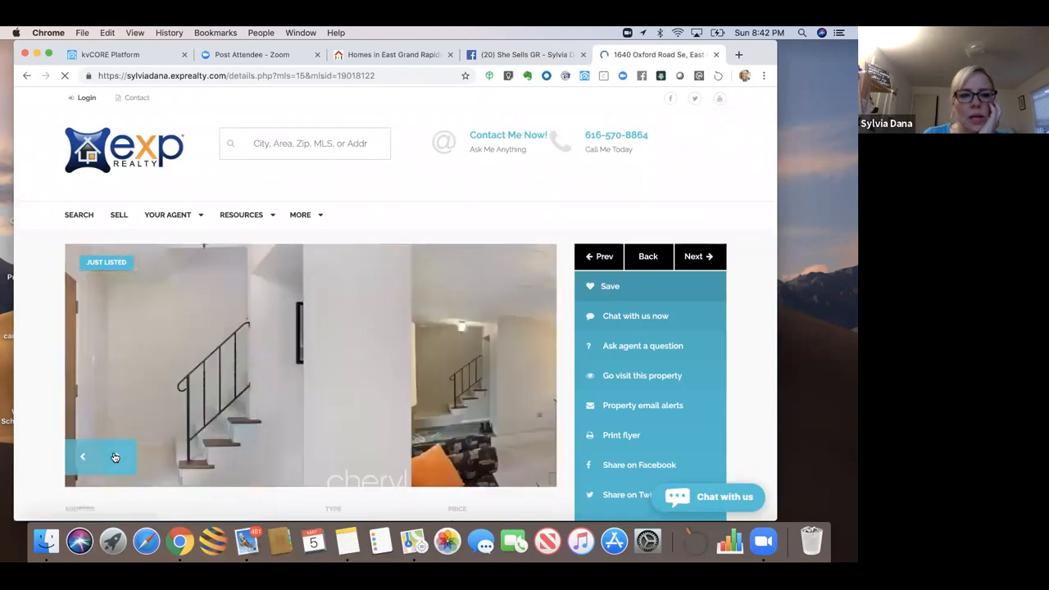
pyautogui.click(115, 457)
pyautogui.click(115, 457)
pyautogui.click(115, 457)
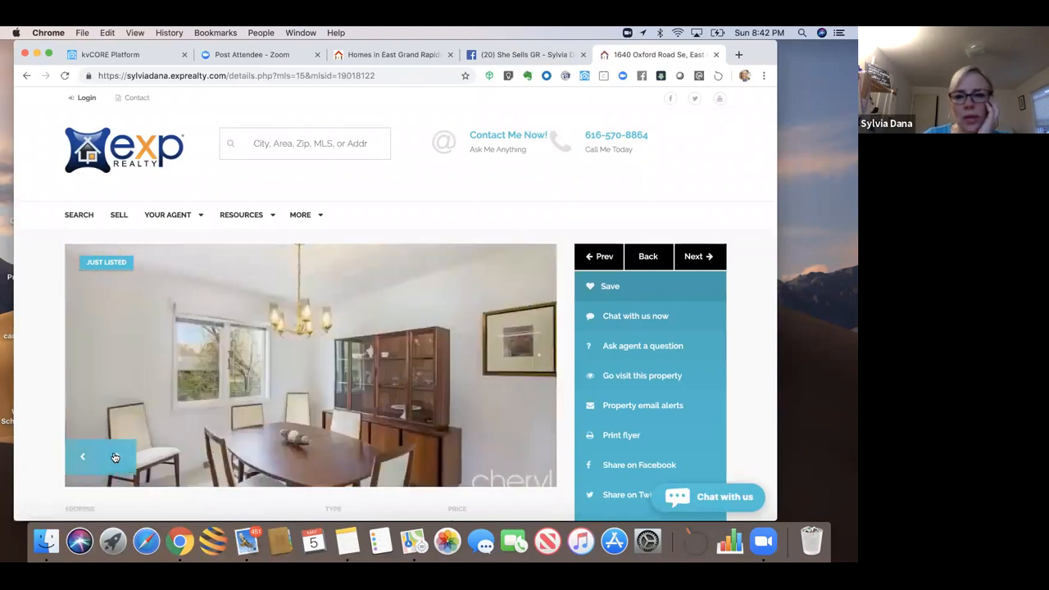
# Step: Open a second-row East Grand Rapids listing and flip through its photos to the kitchen
pyautogui.click(632, 257)
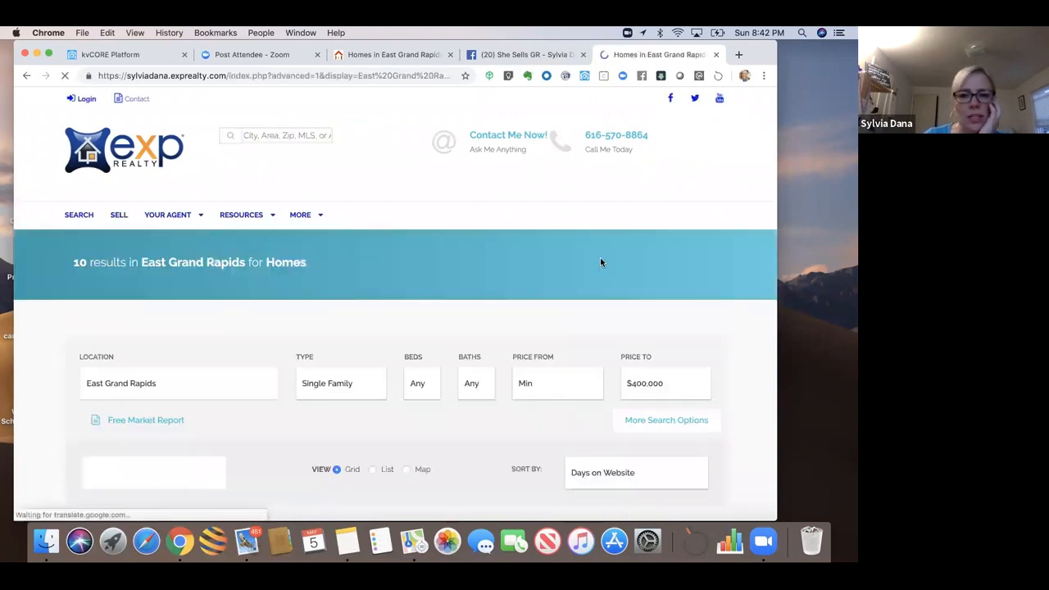
pyautogui.scroll(-5, 210, 407)
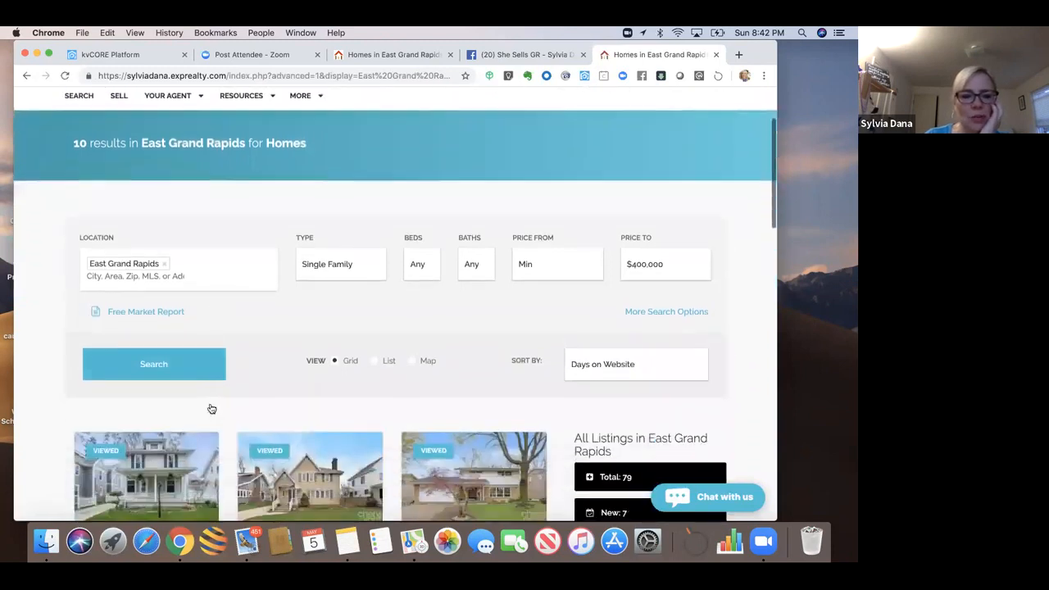
pyautogui.scroll(-3, 211, 408)
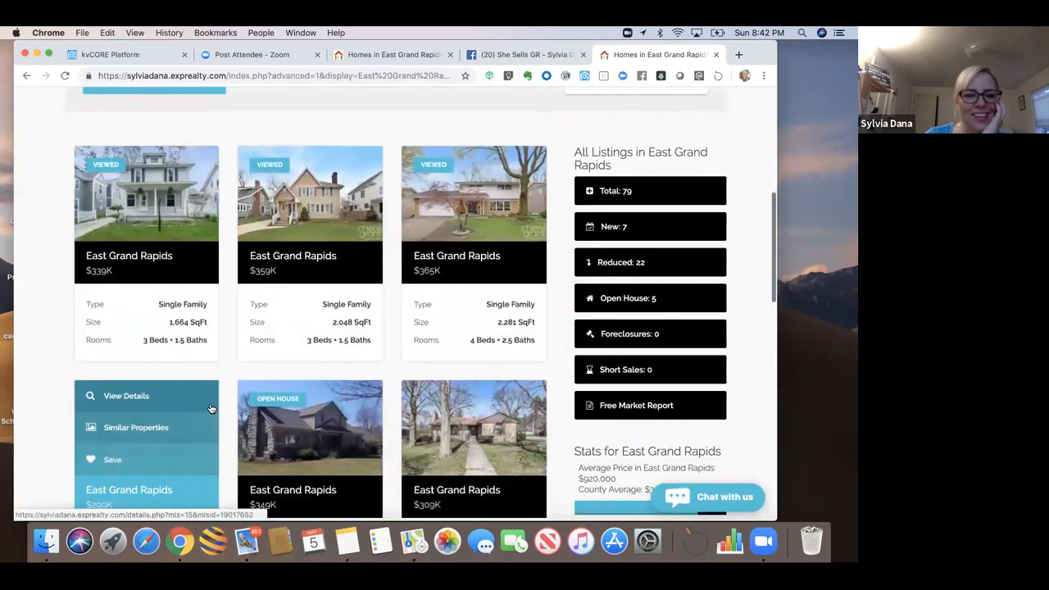
pyautogui.click(138, 373)
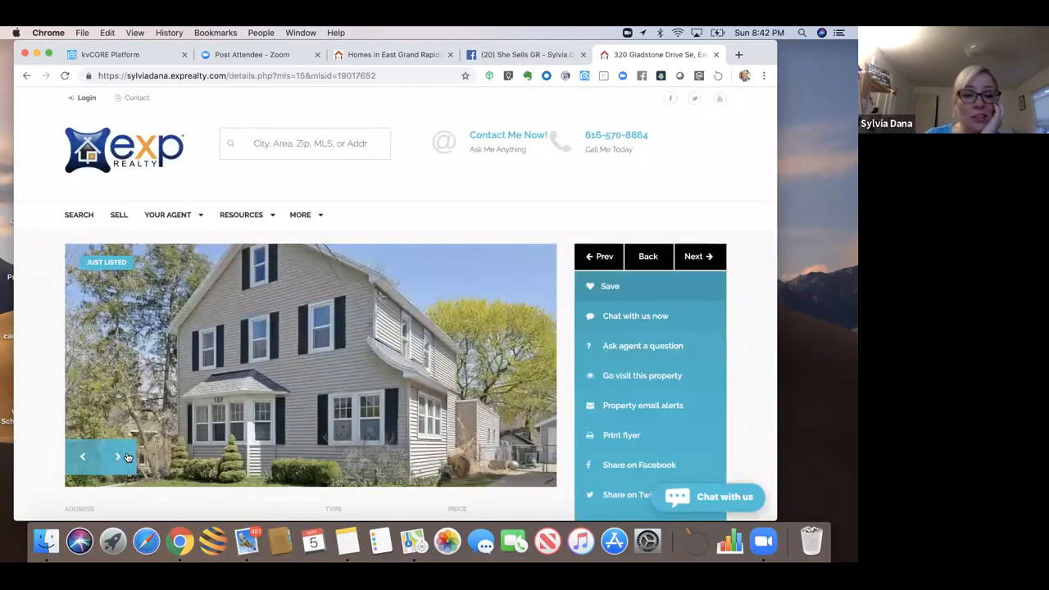
pyautogui.click(127, 458)
pyautogui.click(127, 457)
pyautogui.click(127, 457)
pyautogui.click(127, 457)
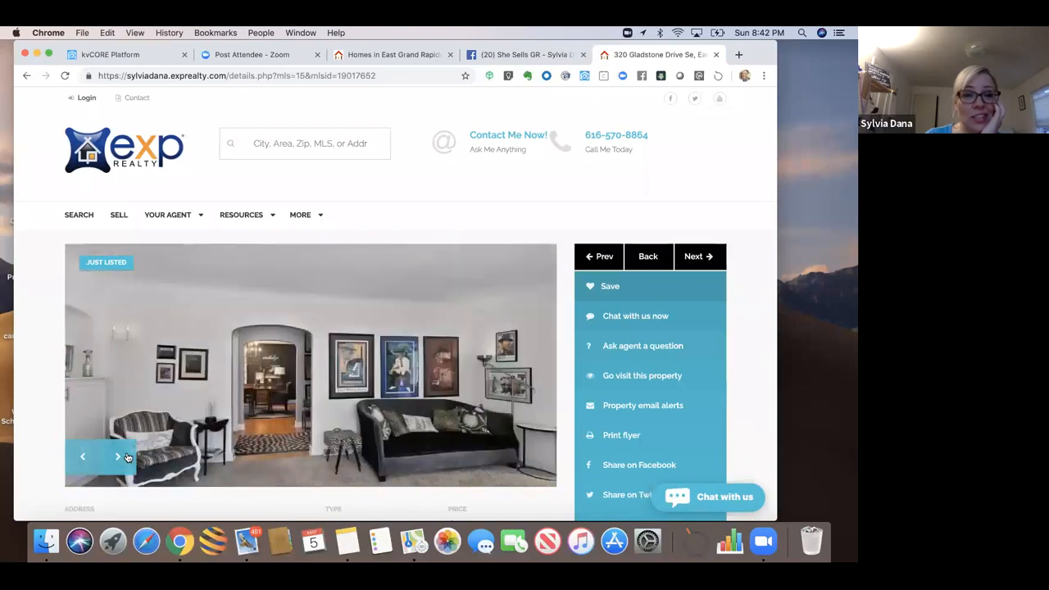
pyautogui.click(127, 457)
pyautogui.click(127, 457)
pyautogui.click(127, 457)
pyautogui.scroll(-5, 127, 457)
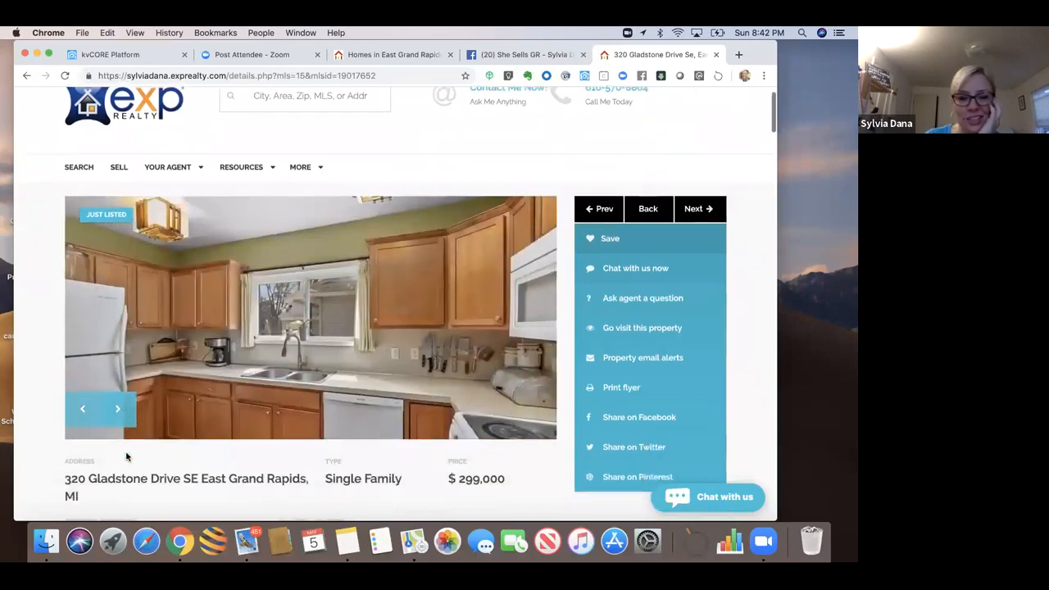
pyautogui.scroll(-3, 127, 457)
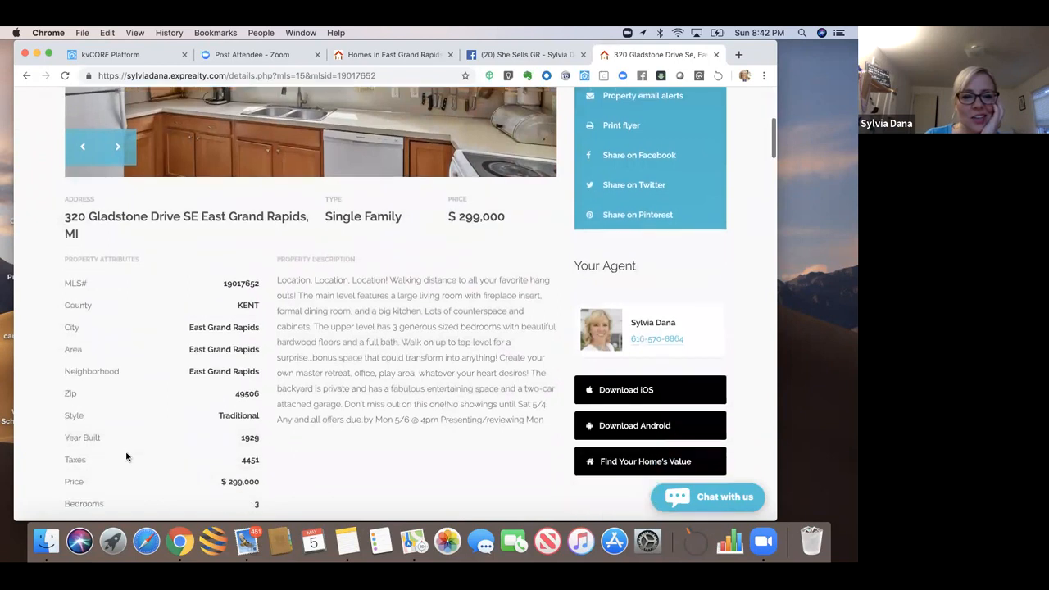
pyautogui.scroll(6, 127, 458)
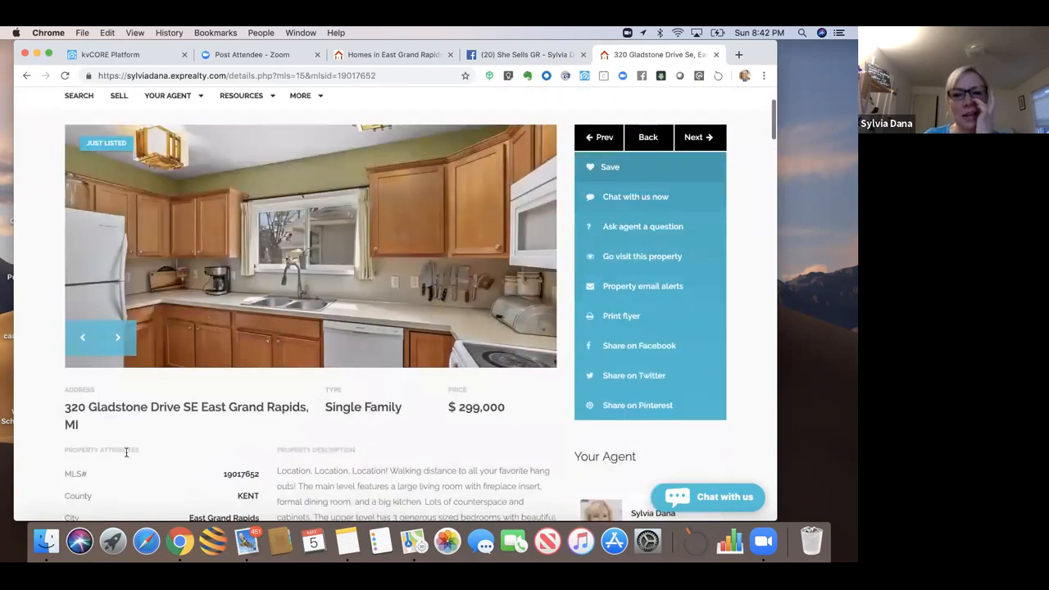
pyautogui.click(693, 187)
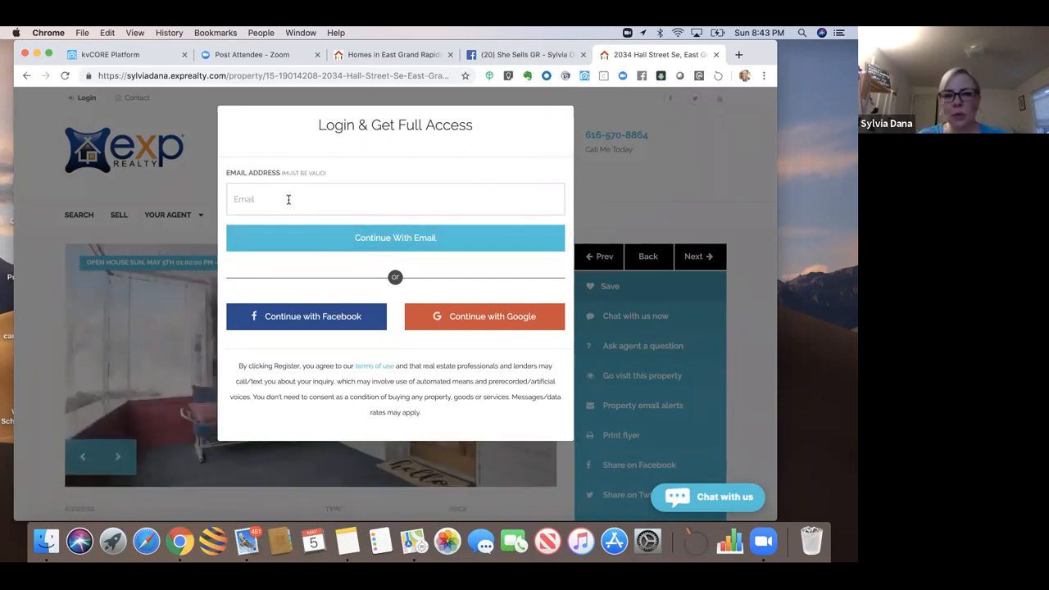
# Step: Sign up with Facebook, skip the phone number, and return to the kvCORE Platform tab
pyautogui.click(311, 321)
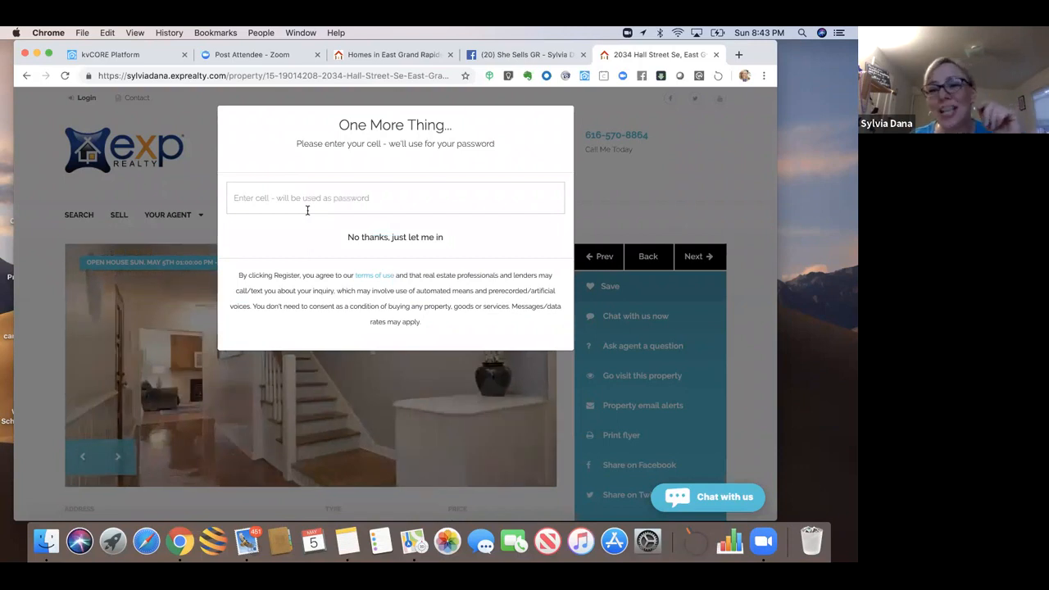
pyautogui.click(372, 240)
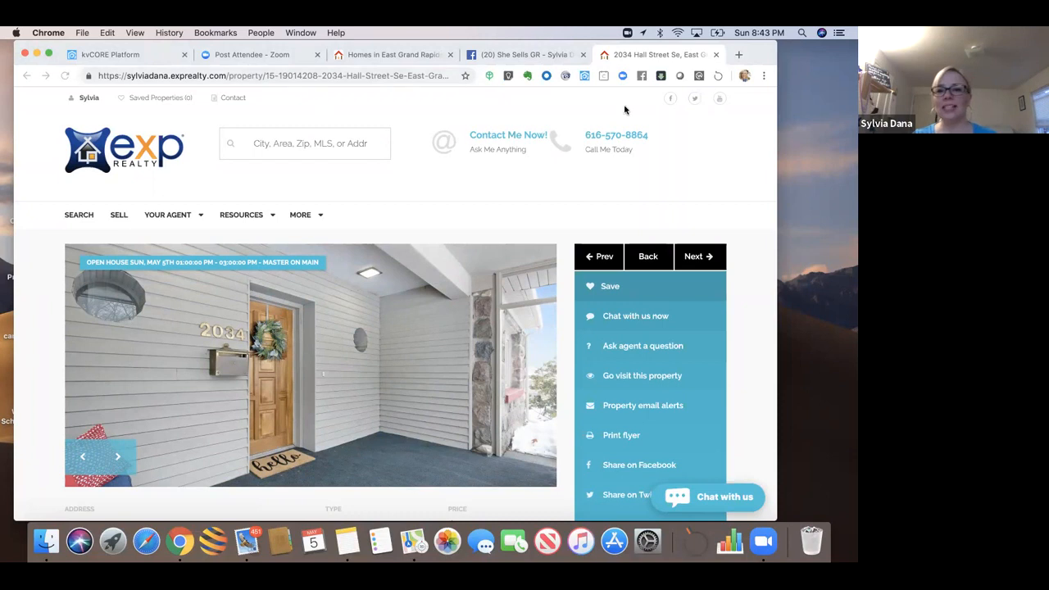
pyautogui.moveTo(759, 47)
pyautogui.mouseDown()
pyautogui.moveTo(760, 68)
pyautogui.moveTo(746, 54)
pyautogui.mouseUp()
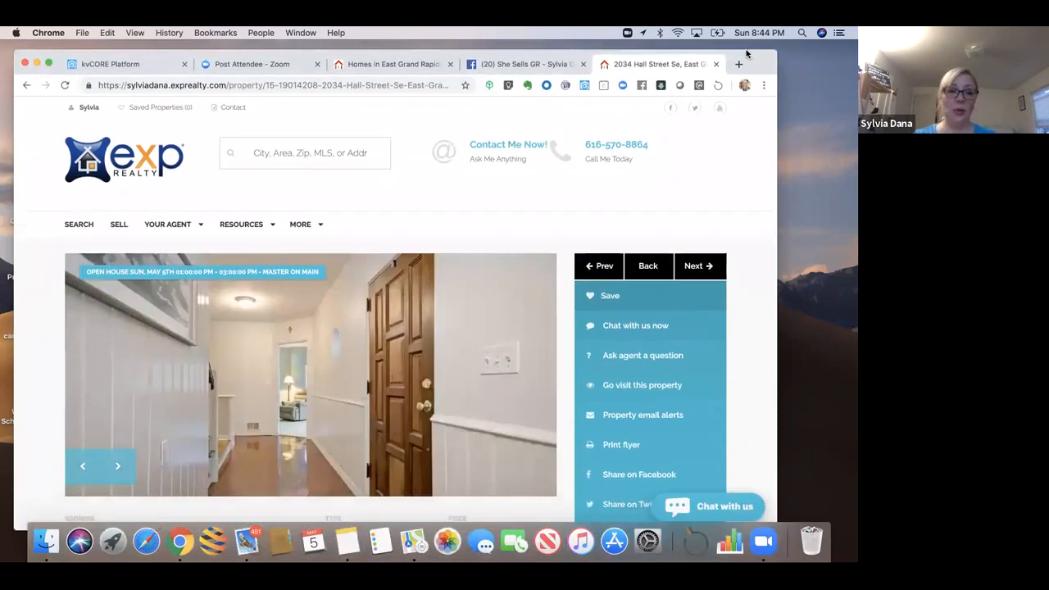
pyautogui.click(137, 65)
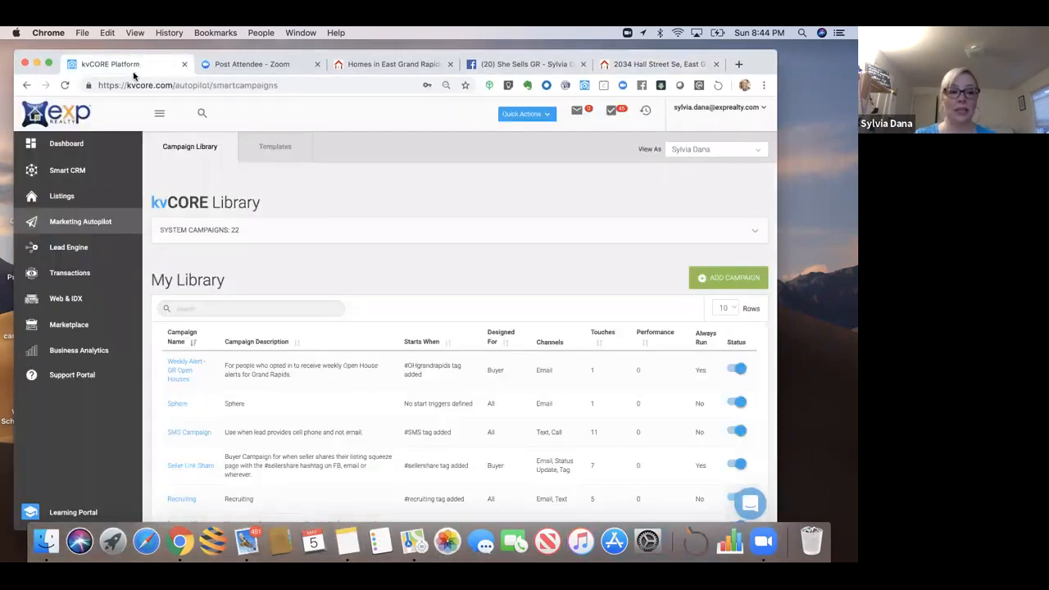
# Step: Open the new lead's profile from the kvCORE Dashboard to see its activity timeline
pyautogui.click(68, 144)
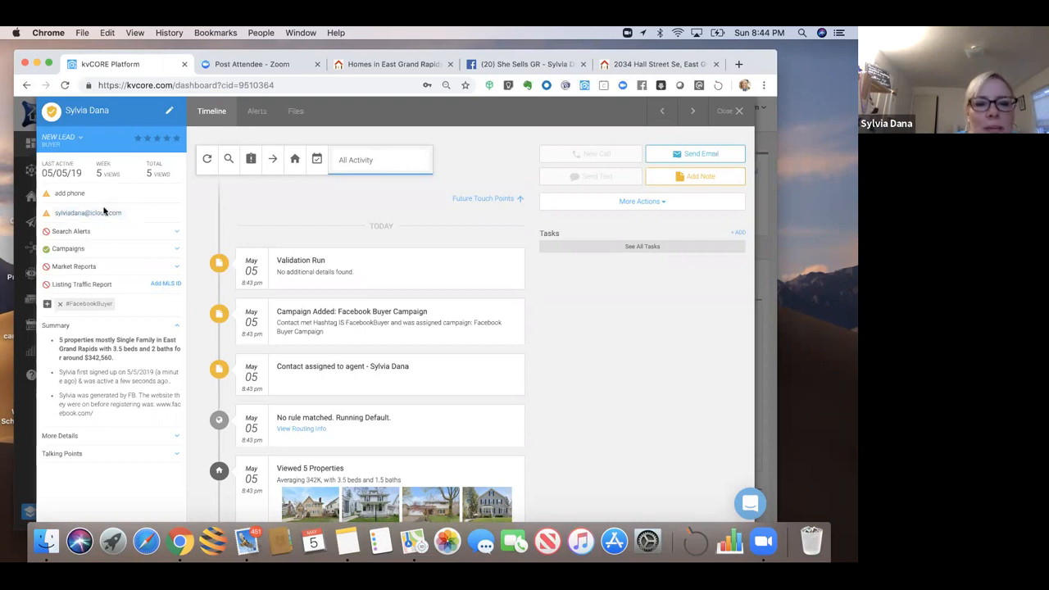
# Step: Expand the lead's Campaigns row and review the timeline's #FacebookBuyer campaign trigger and viewed properties
pyautogui.click(177, 254)
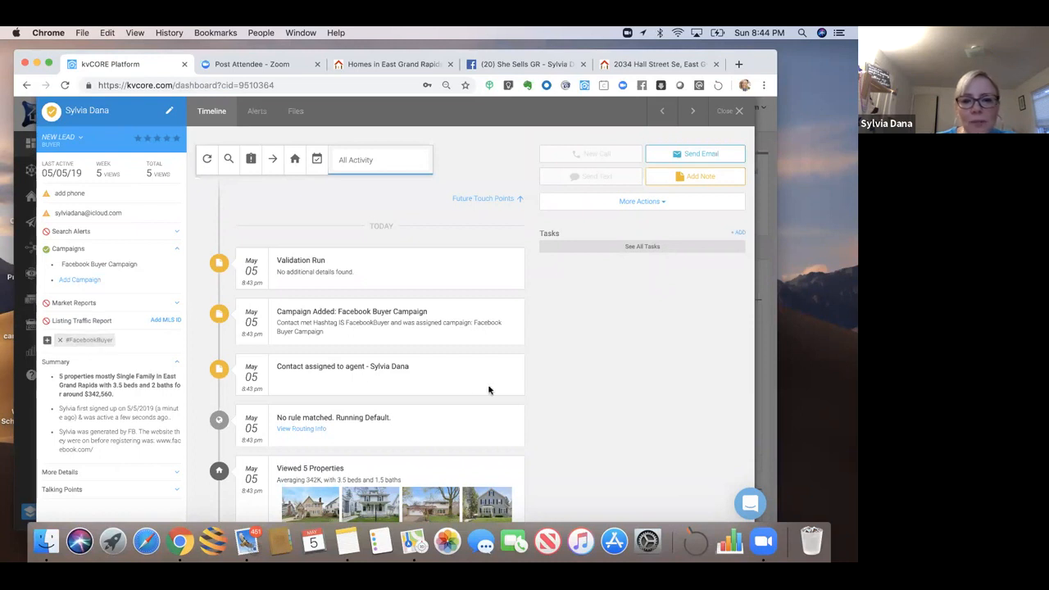
pyautogui.scroll(-4, 548, 399)
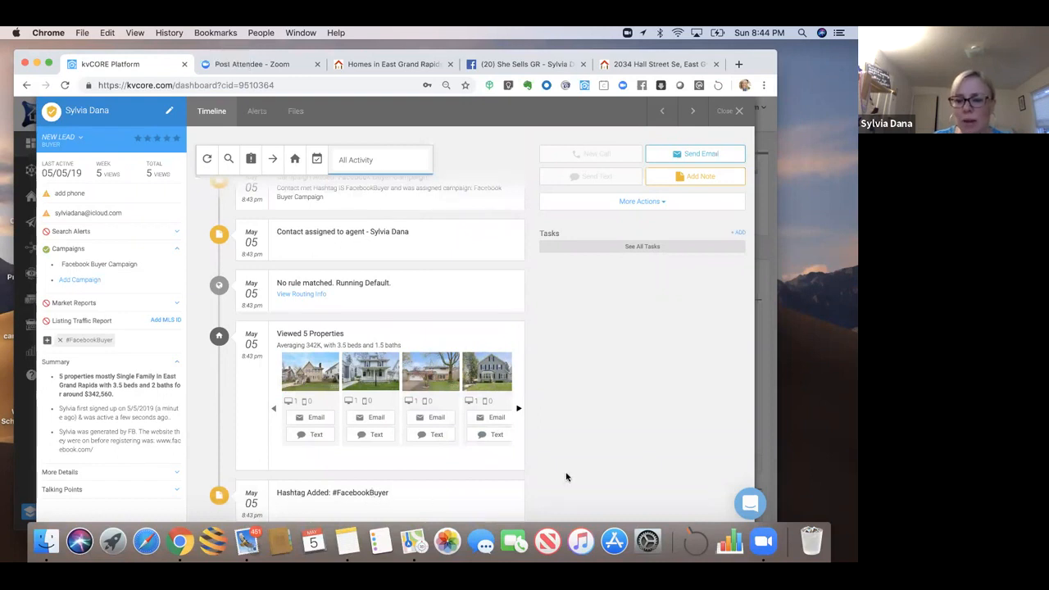
pyautogui.scroll(3, 566, 477)
pyautogui.scroll(1, 565, 477)
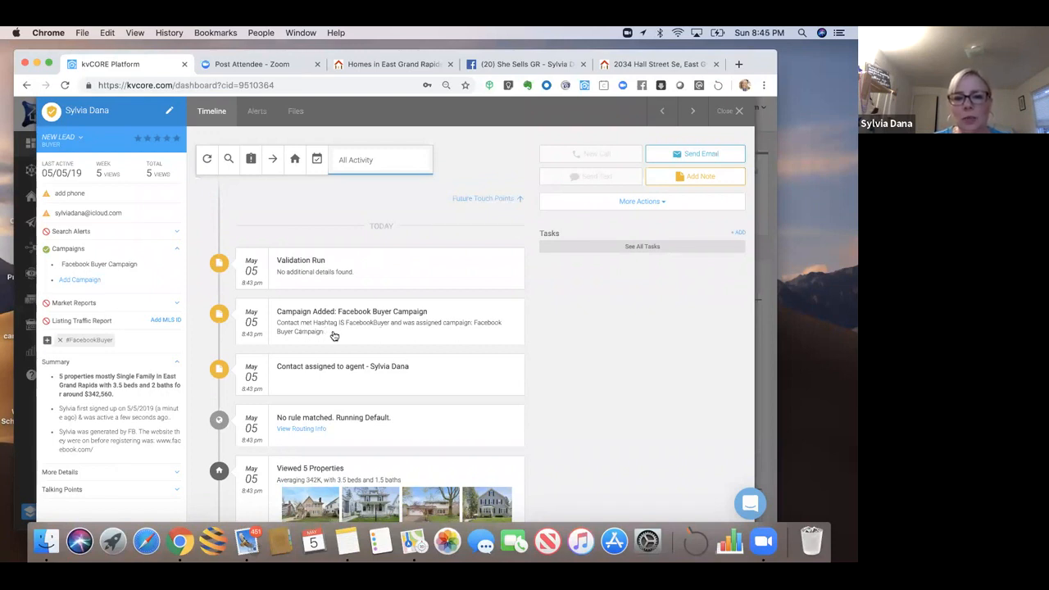
# Step: Show Future Touch Points, listing scheduled emails like 'Do you own locally?' and 'Excuse my persistence'
pyautogui.click(477, 204)
pyautogui.scroll(-10, 478, 237)
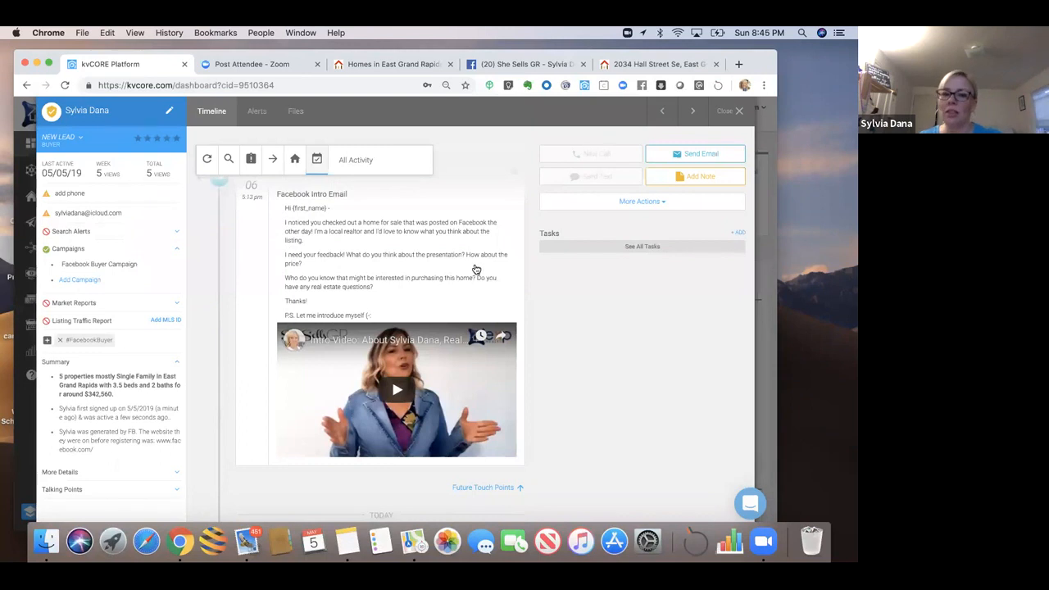
pyautogui.scroll(5, 475, 269)
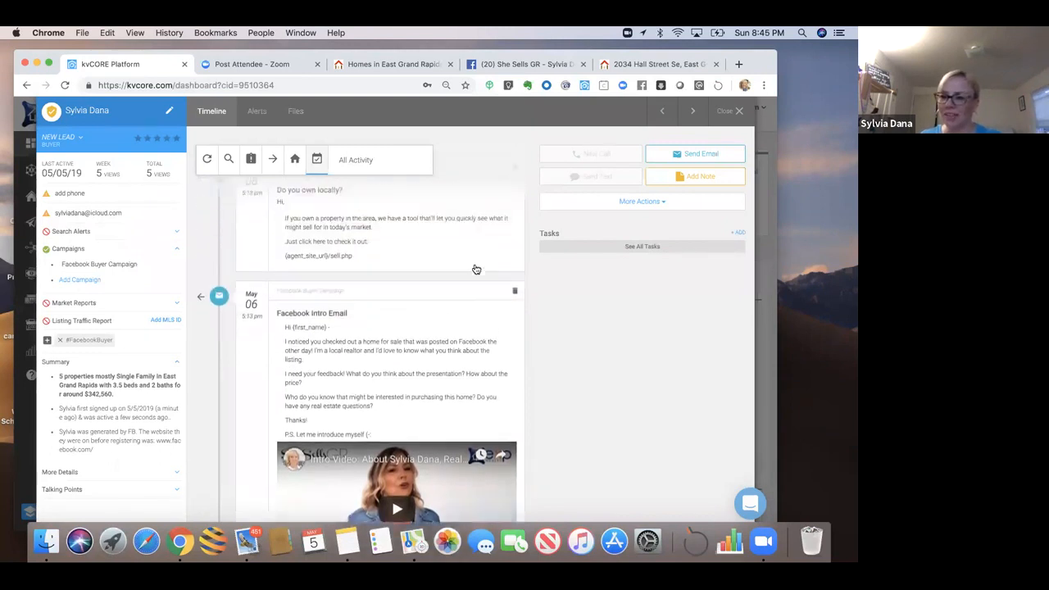
pyautogui.scroll(3, 475, 269)
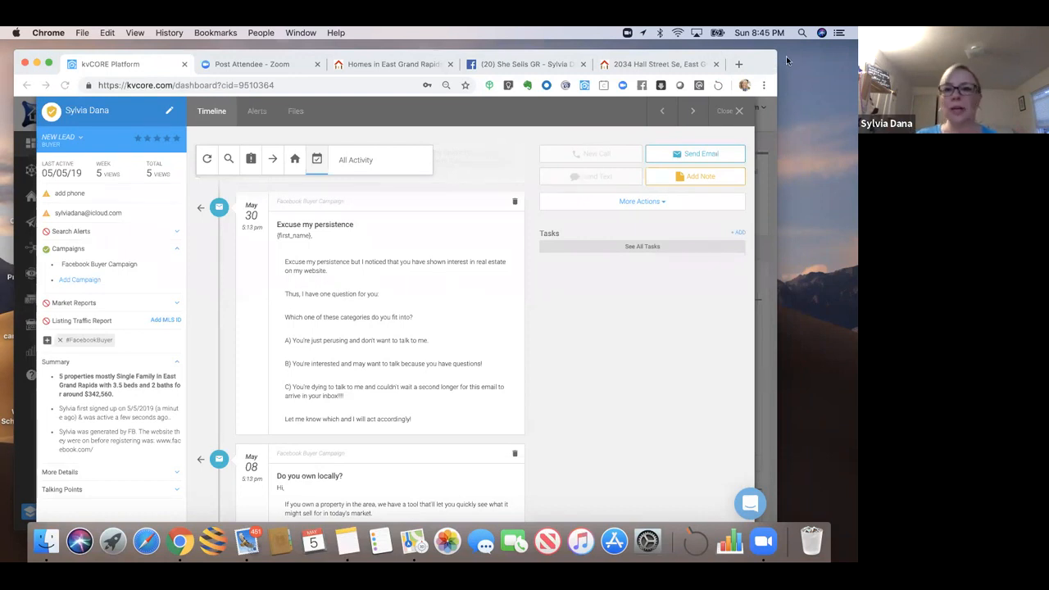
pyautogui.moveTo(762, 59); pyautogui.dragTo(763, 84)
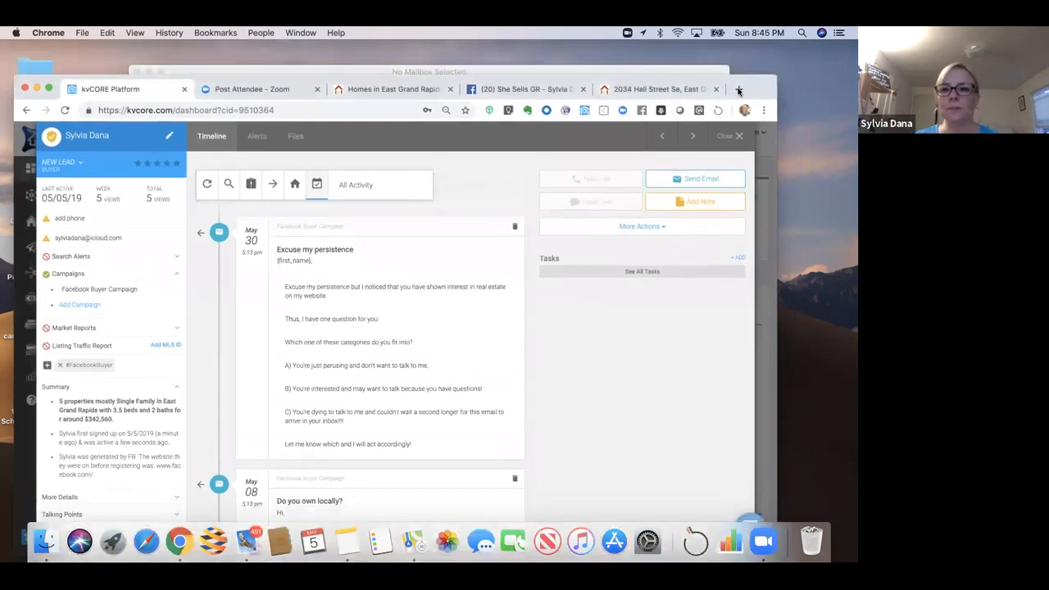
# Step: Open Google Drive in a new tab via the apps grid and enter the kvCore Campaigns folder
pyautogui.click(739, 90)
pyautogui.write('f')
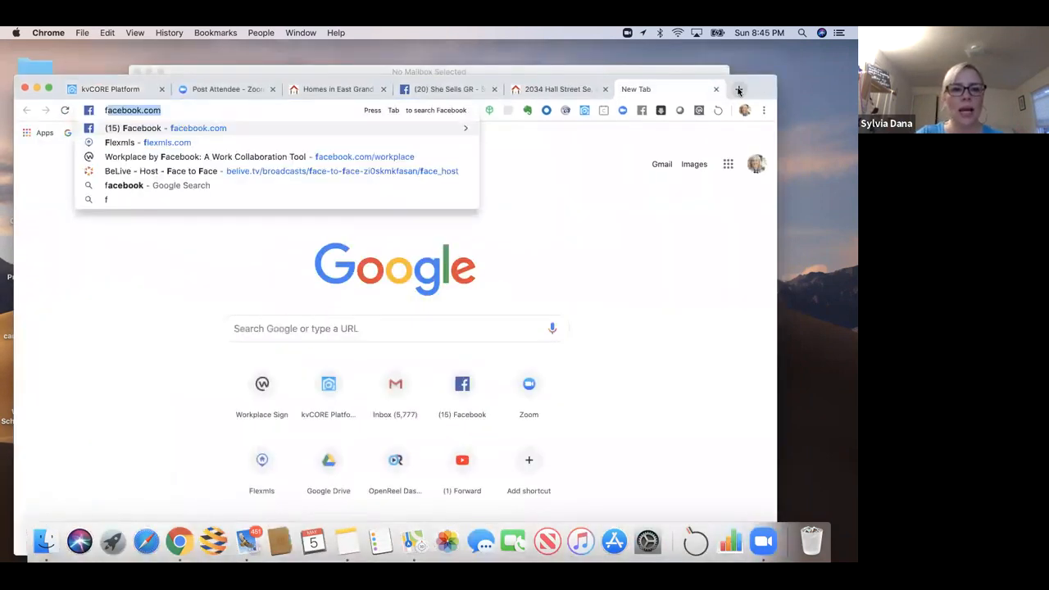
pyautogui.press('BackSpace')
pyautogui.write('f')
pyautogui.press('BackSpace')
pyautogui.press('BackSpace')
pyautogui.moveTo(696, 81); pyautogui.dragTo(631, 79)
pyautogui.click(664, 161)
pyautogui.click(616, 230)
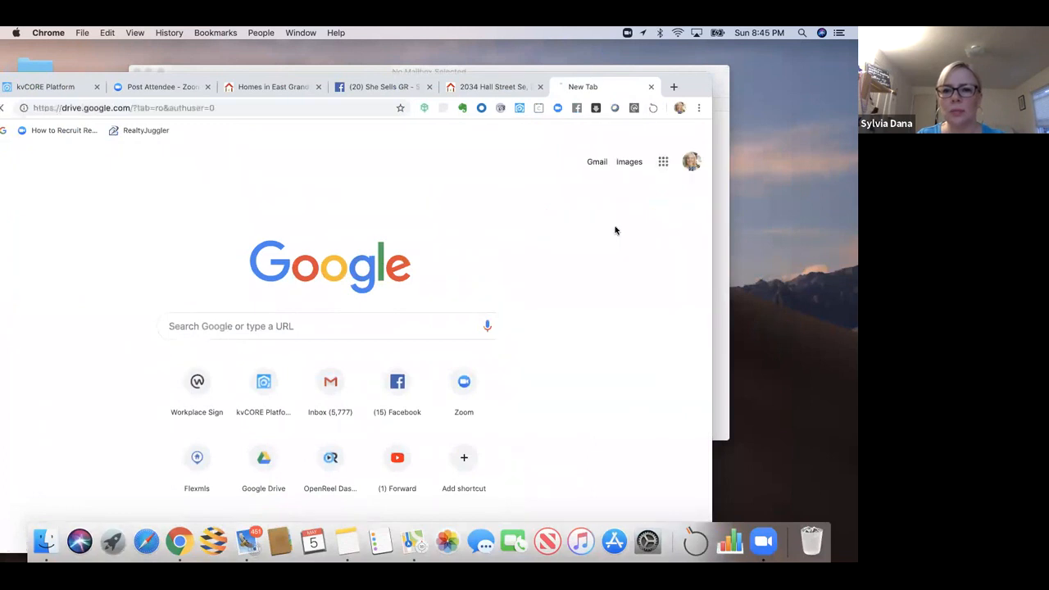
pyautogui.moveTo(687, 82)
pyautogui.mouseDown()
pyautogui.moveTo(729, 71)
pyautogui.moveTo(702, 73)
pyautogui.mouseUp()
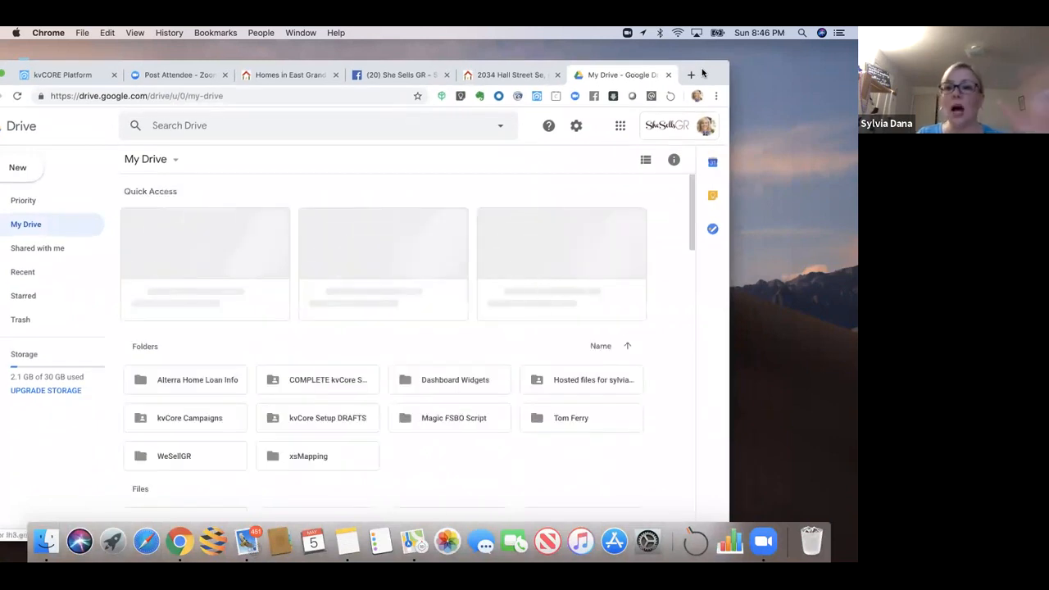
pyautogui.moveTo(703, 73); pyautogui.dragTo(696, 52)
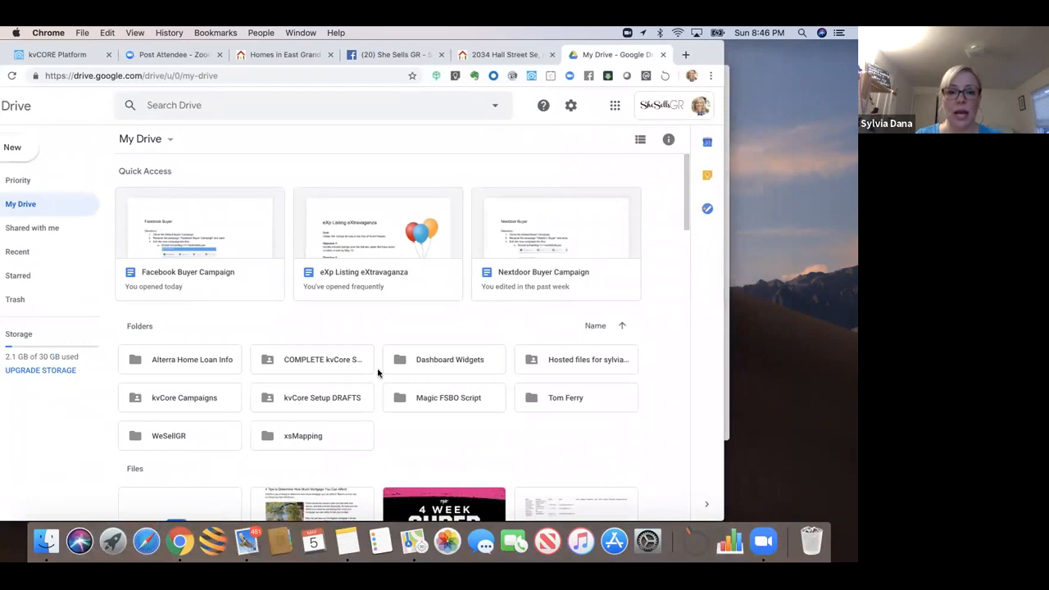
pyautogui.click(208, 400)
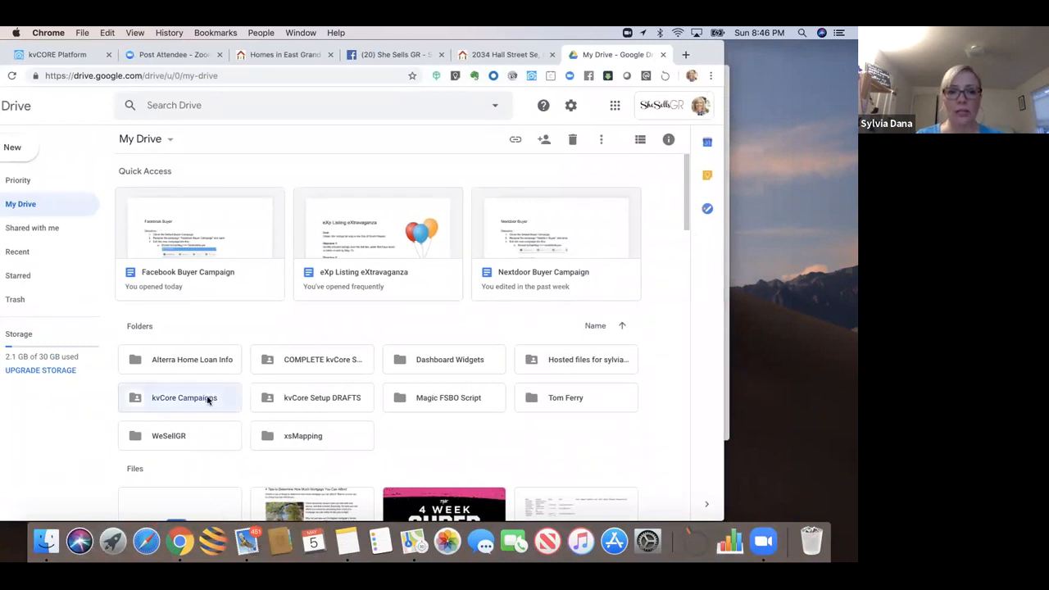
pyautogui.doubleClick(209, 400)
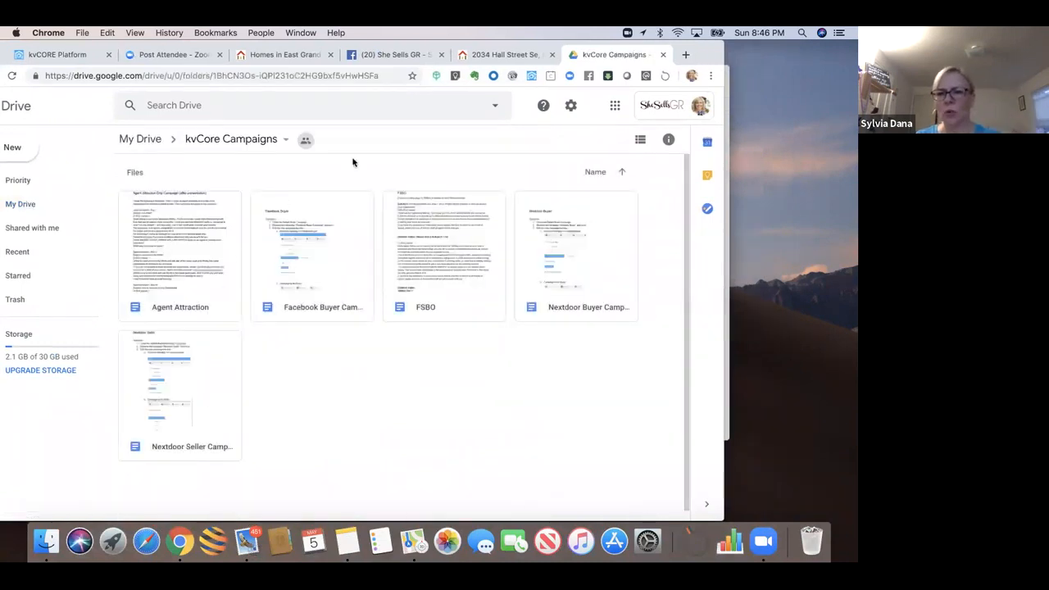
# Step: Copy the kvCore Campaigns folder's view-only sharing link from its share settings
pyautogui.click(305, 141)
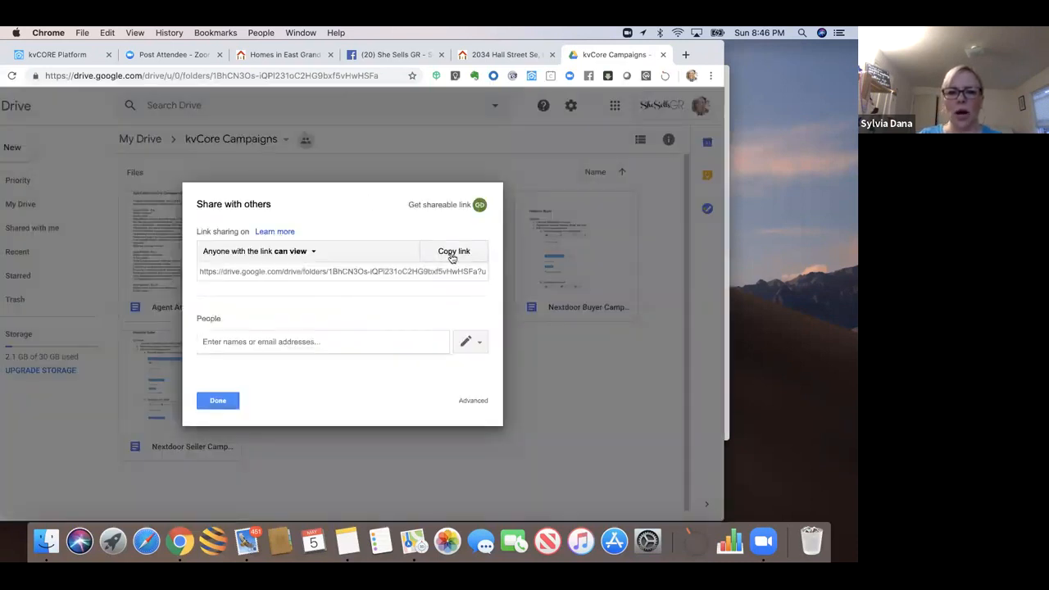
pyautogui.click(451, 257)
pyautogui.click(217, 402)
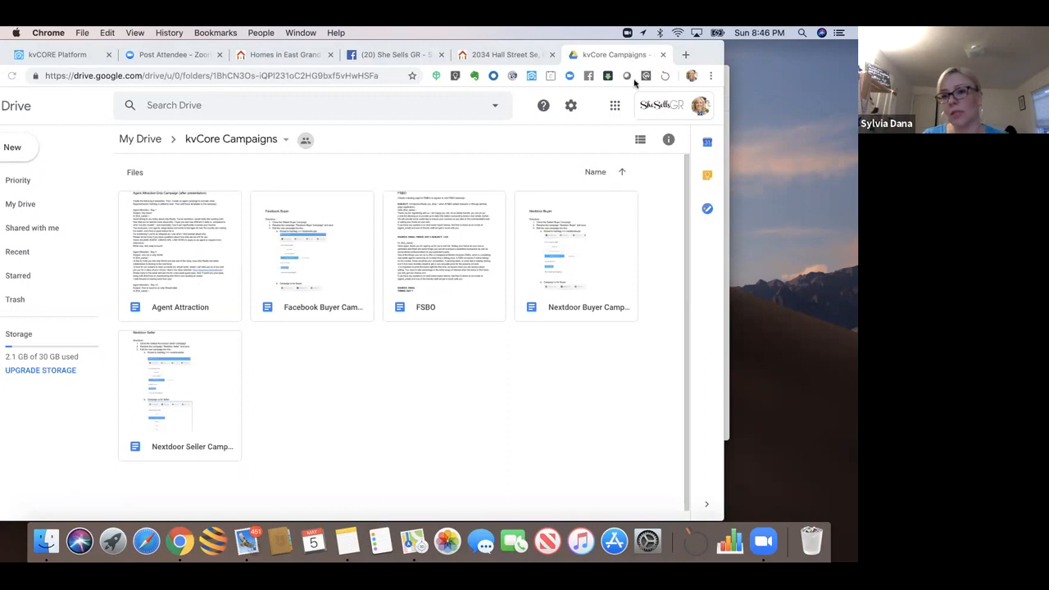
pyautogui.click(422, 335)
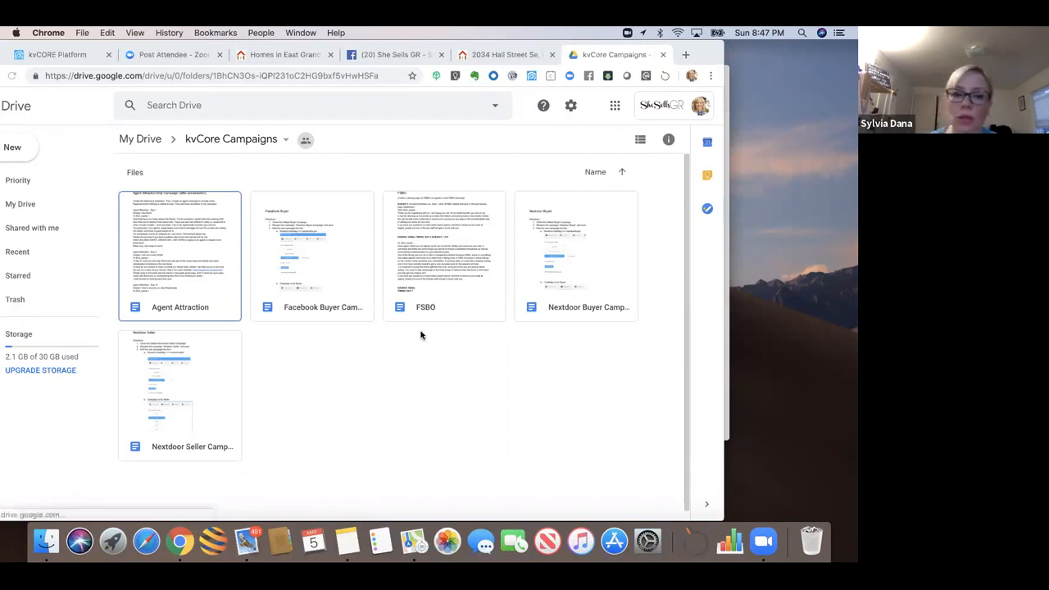
pyautogui.click(391, 410)
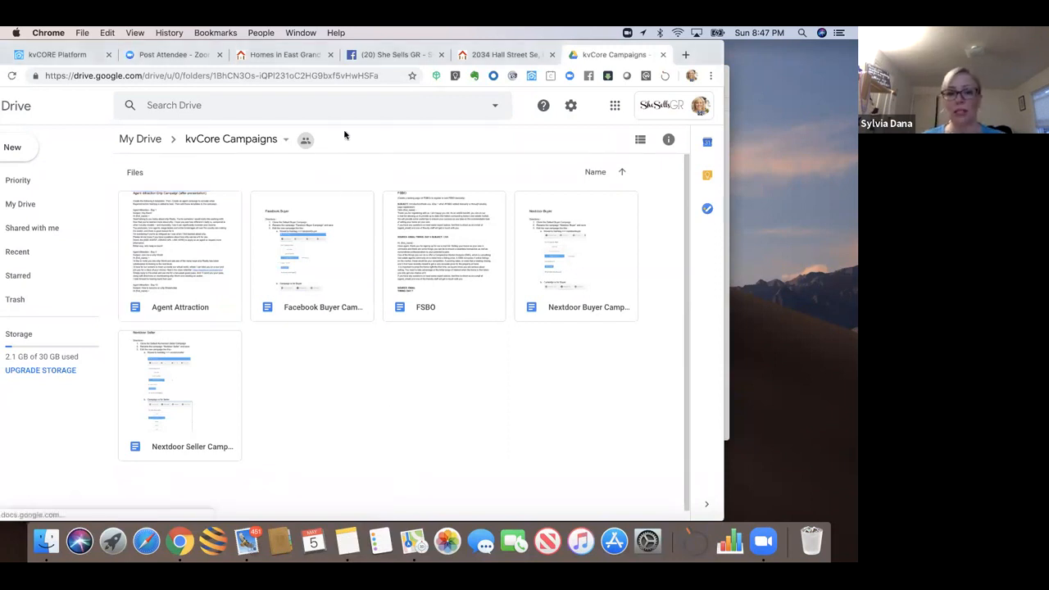